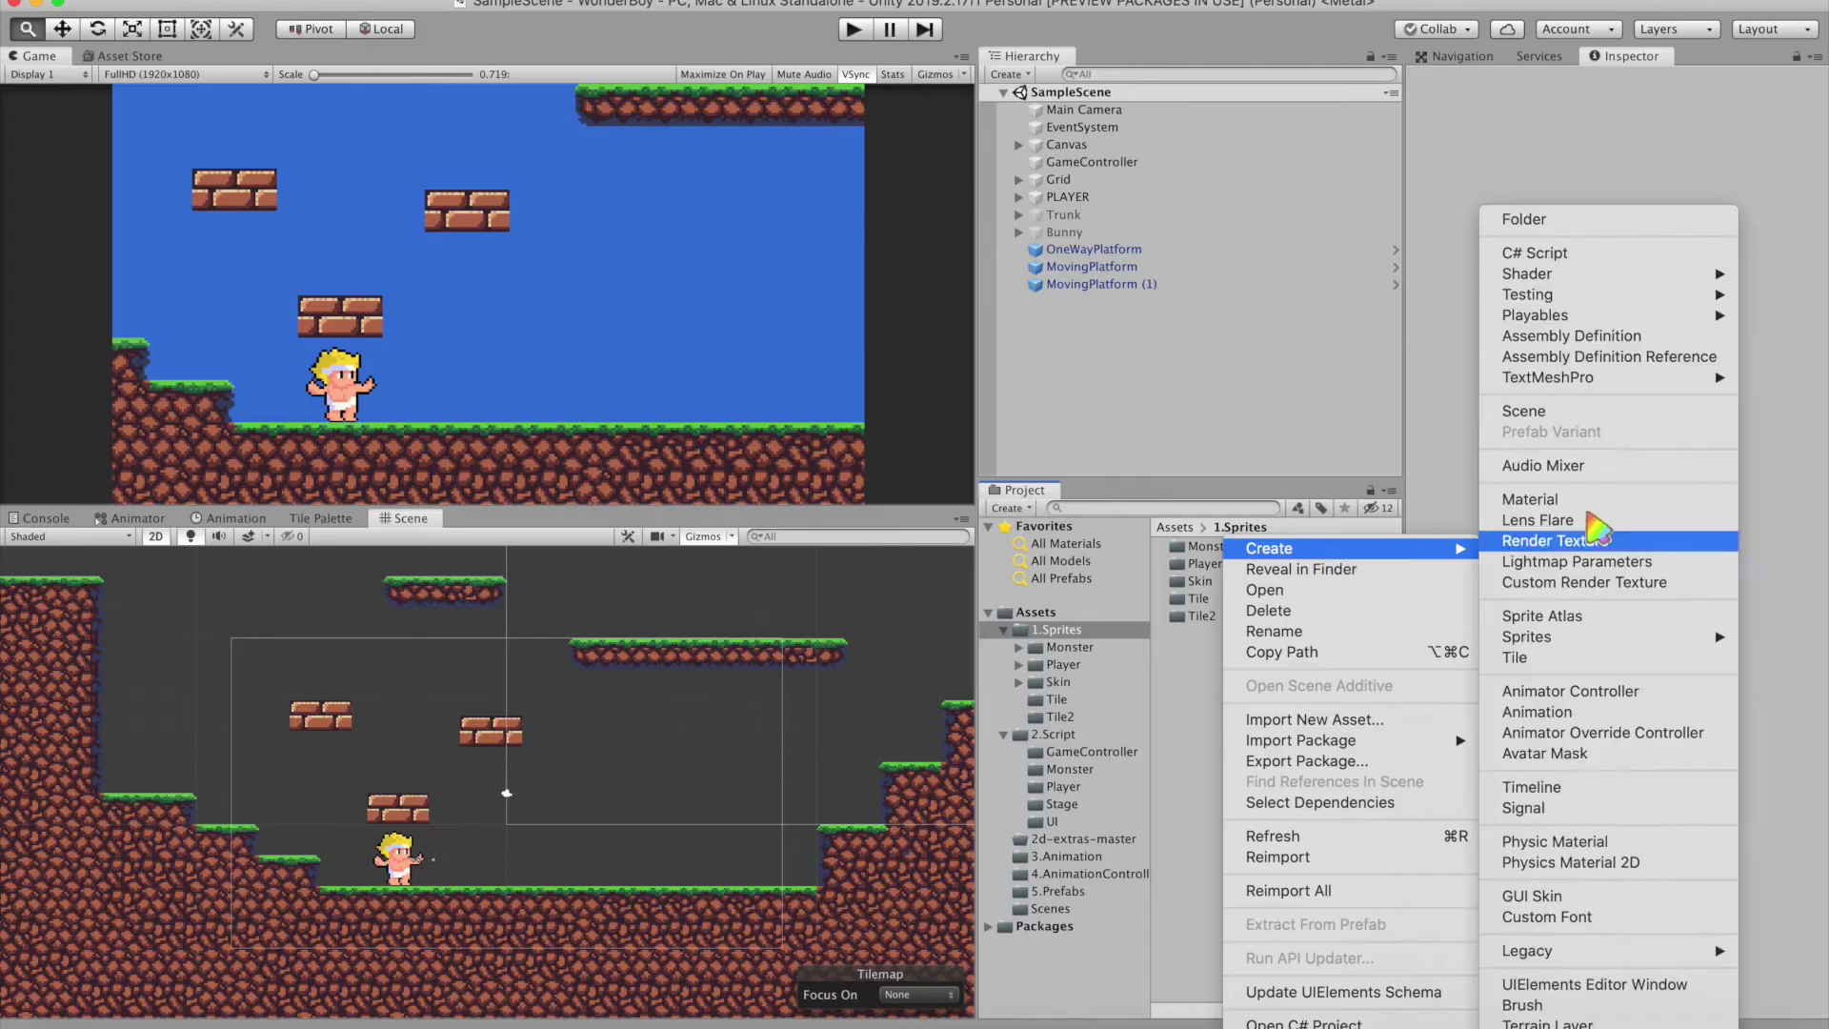
Step: Create an Object folder inside 1.Sprites and open it
{"action": "left_click", "coordinate": [1567, 229]}
{"action": "type", "text": "Object"}
{"action": "key", "text": "Return"}
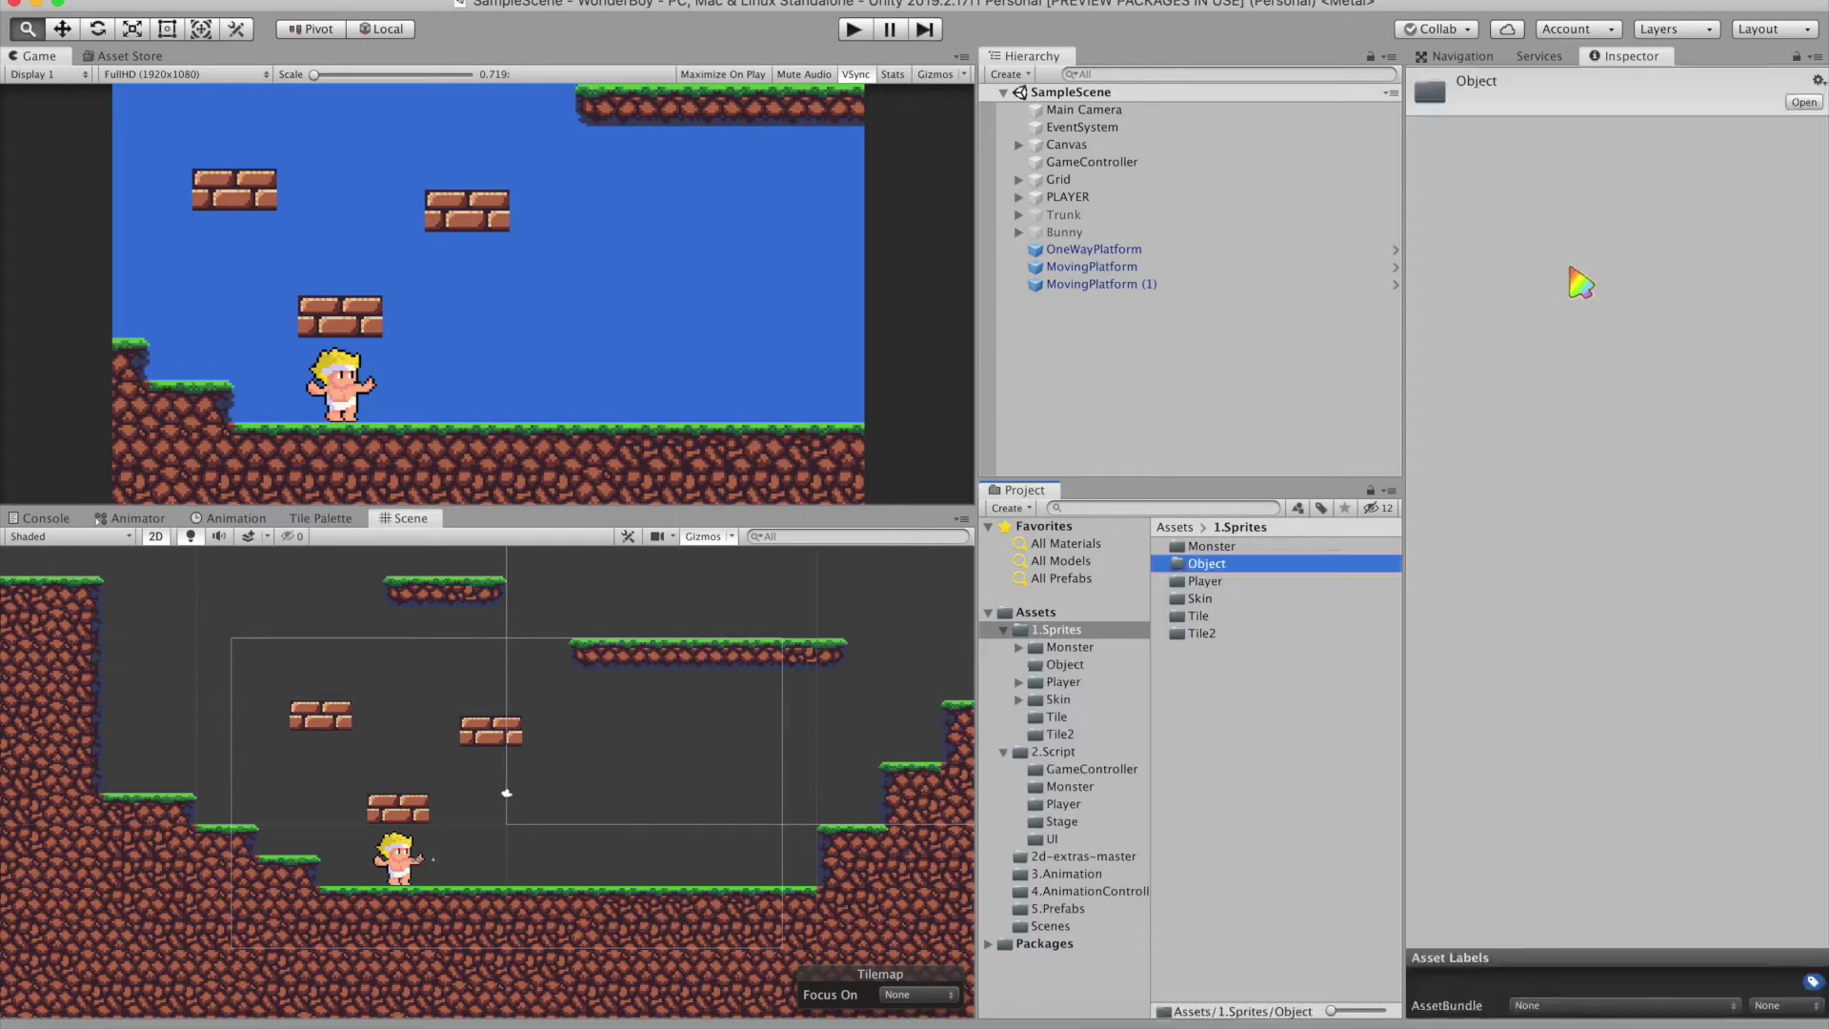
{"action": "double_click", "coordinate": [1208, 564]}
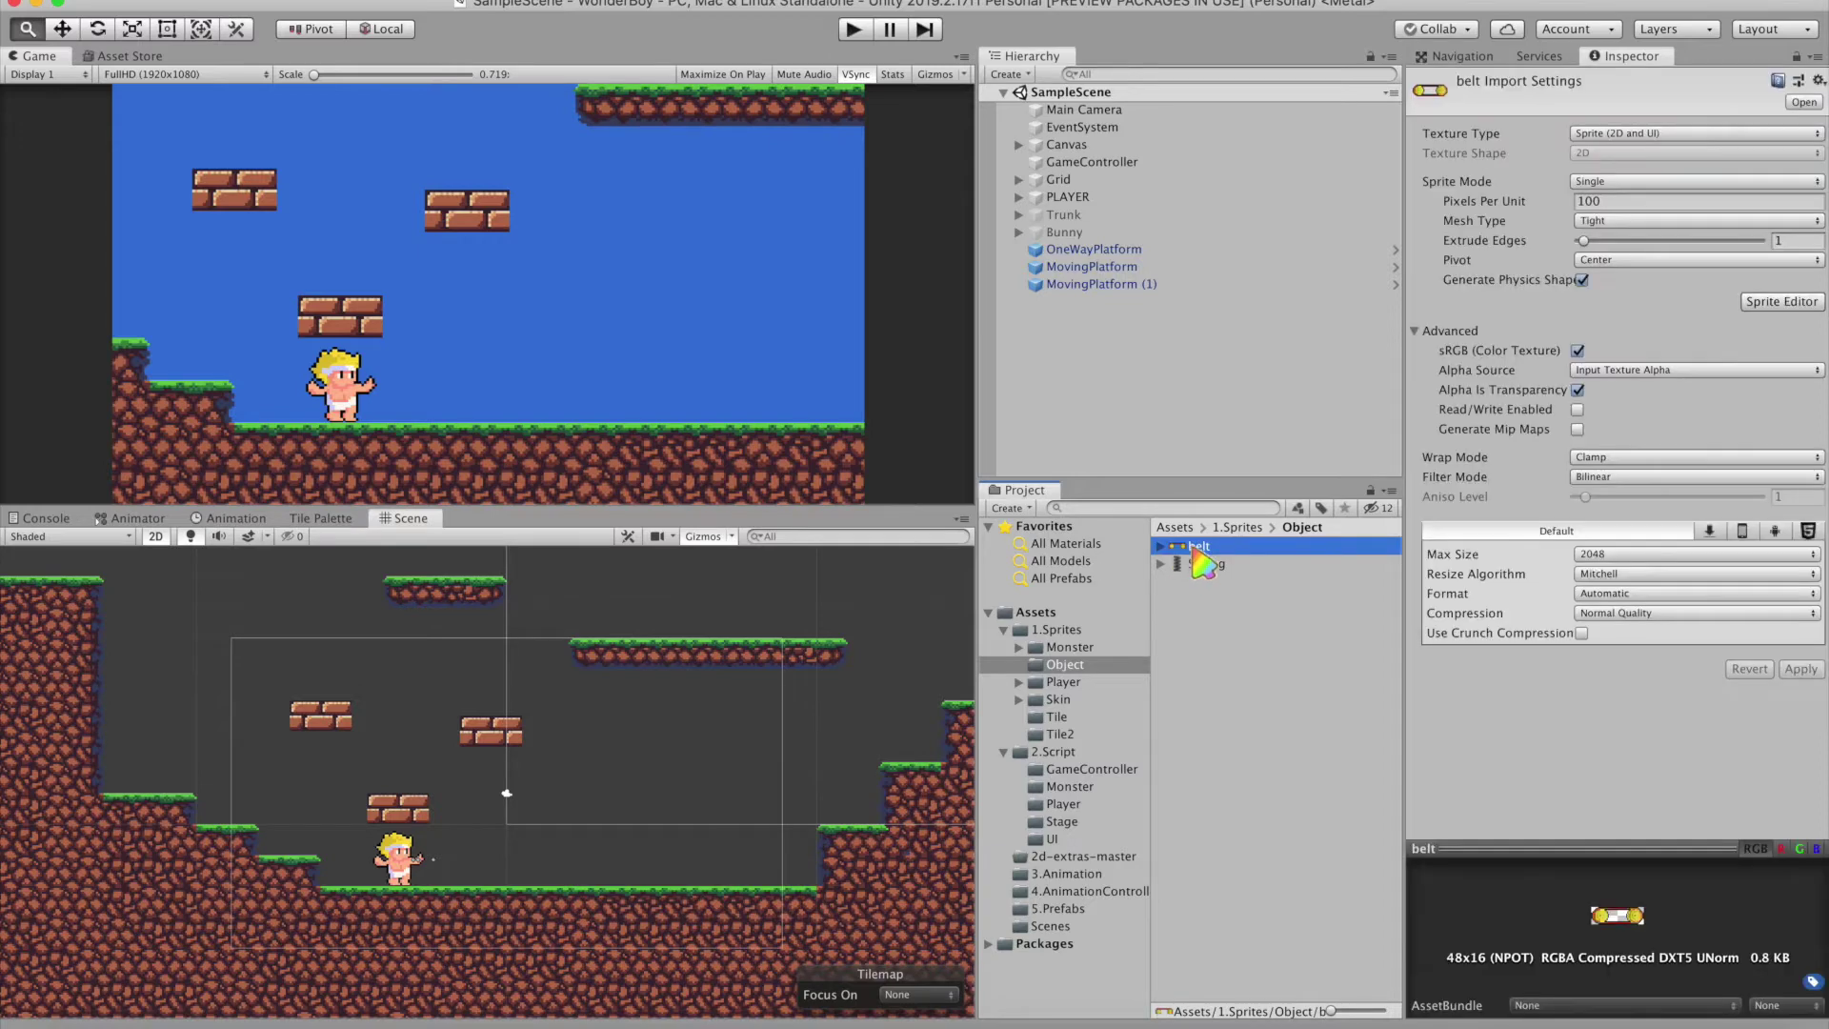
Step: Set the belt texture to 16 pixels per unit, Point filter, max size 64, no compression, 16-px side borders
{"action": "type", "text": "16"}
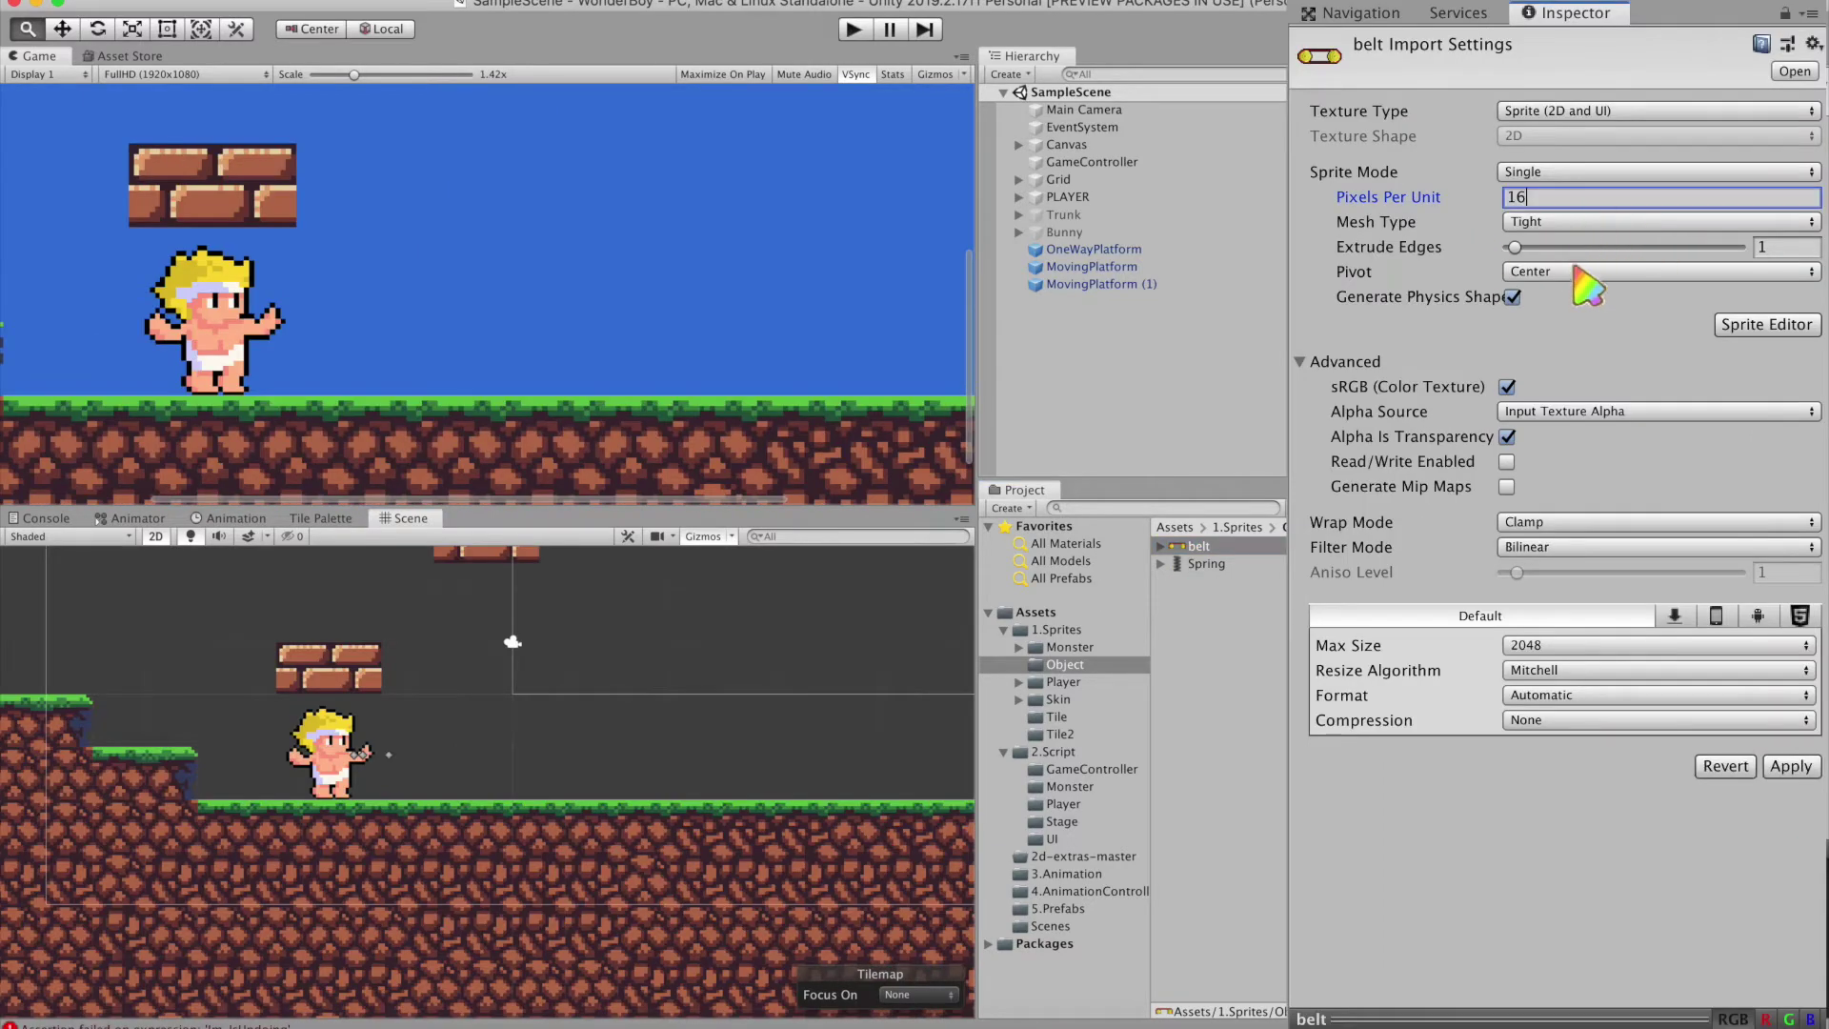
{"action": "left_click", "coordinate": [1543, 550]}
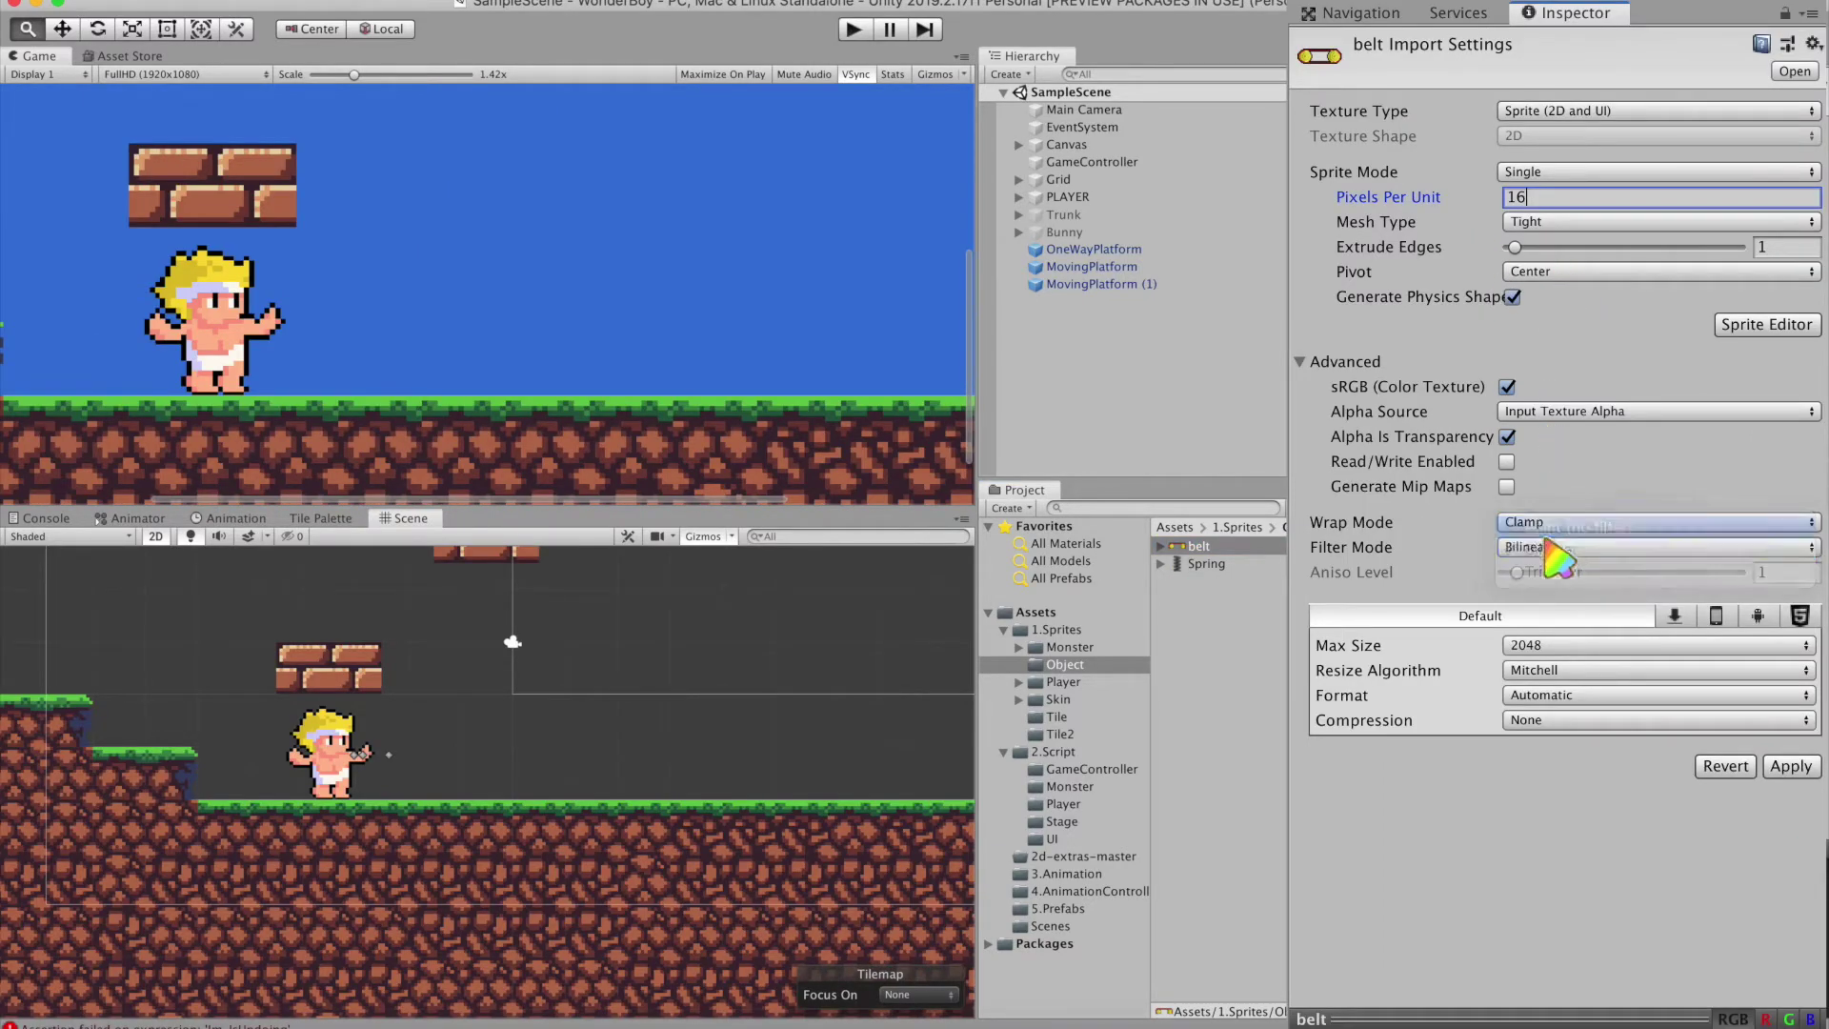
{"action": "left_click", "coordinate": [1548, 530]}
{"action": "left_click", "coordinate": [1579, 644]}
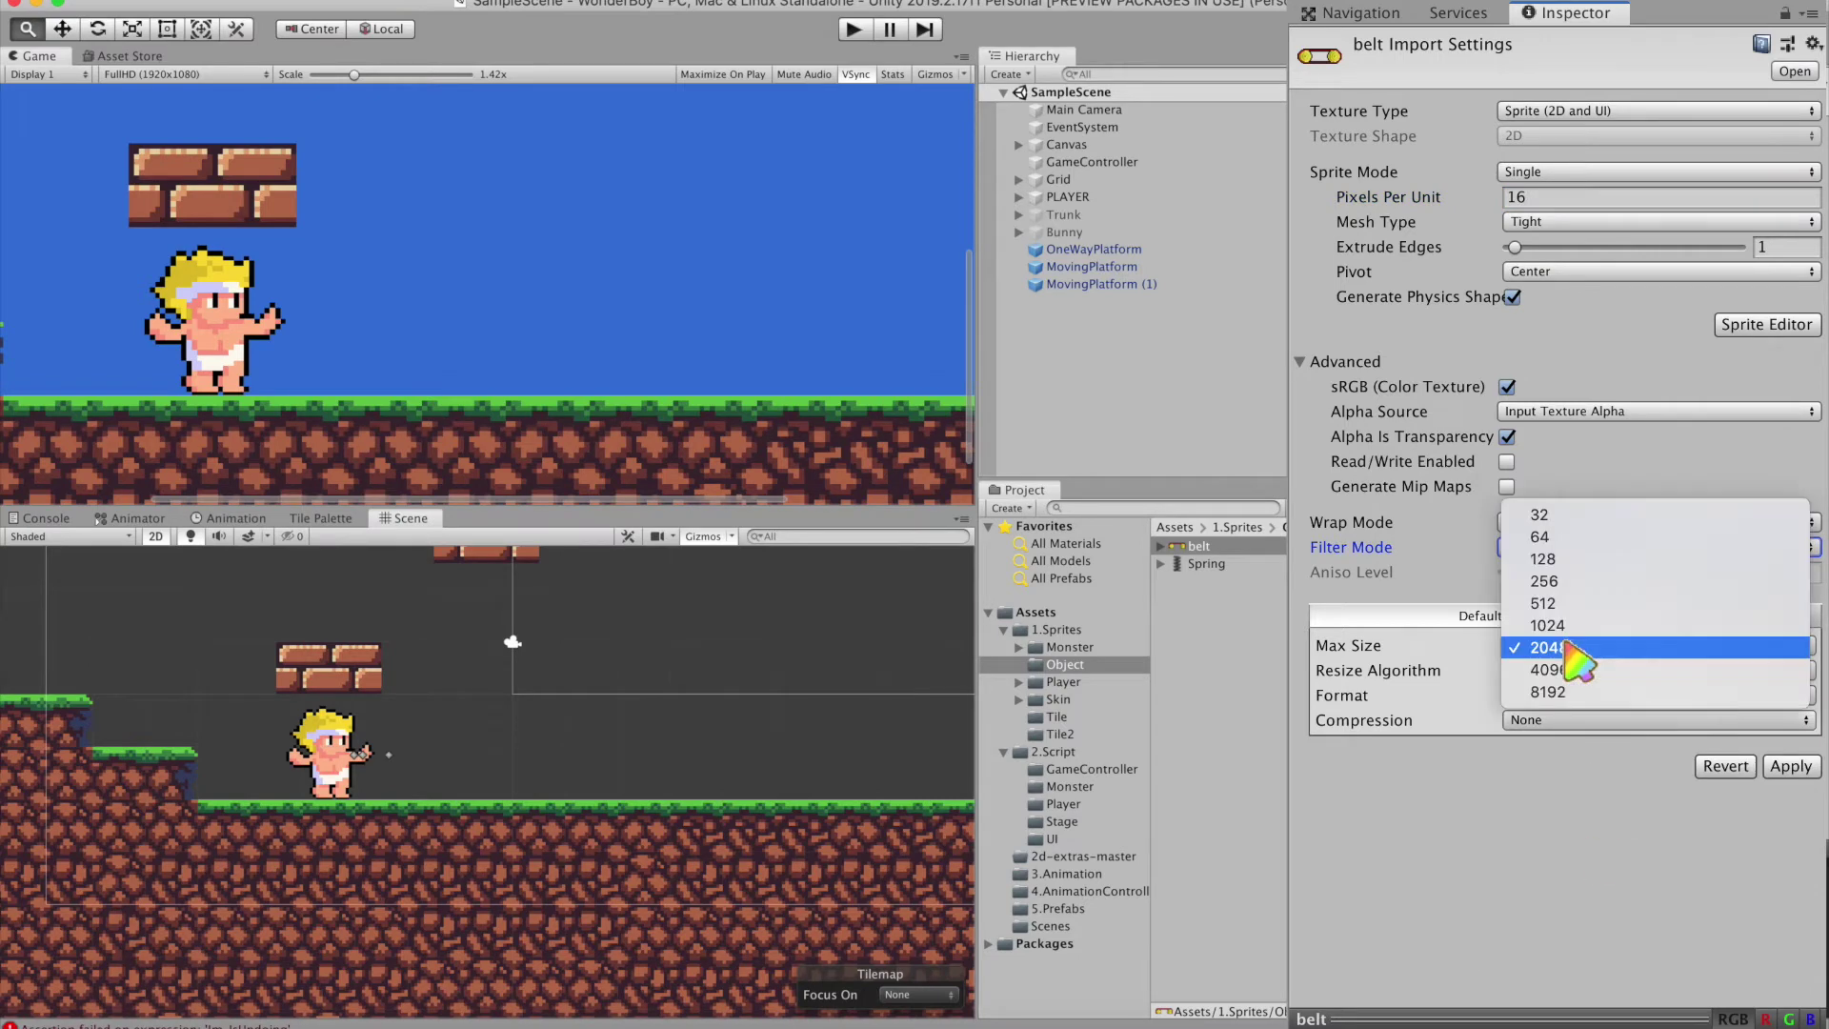
{"action": "left_click", "coordinate": [1599, 534]}
{"action": "left_click", "coordinate": [1596, 719]}
{"action": "left_click", "coordinate": [1543, 724]}
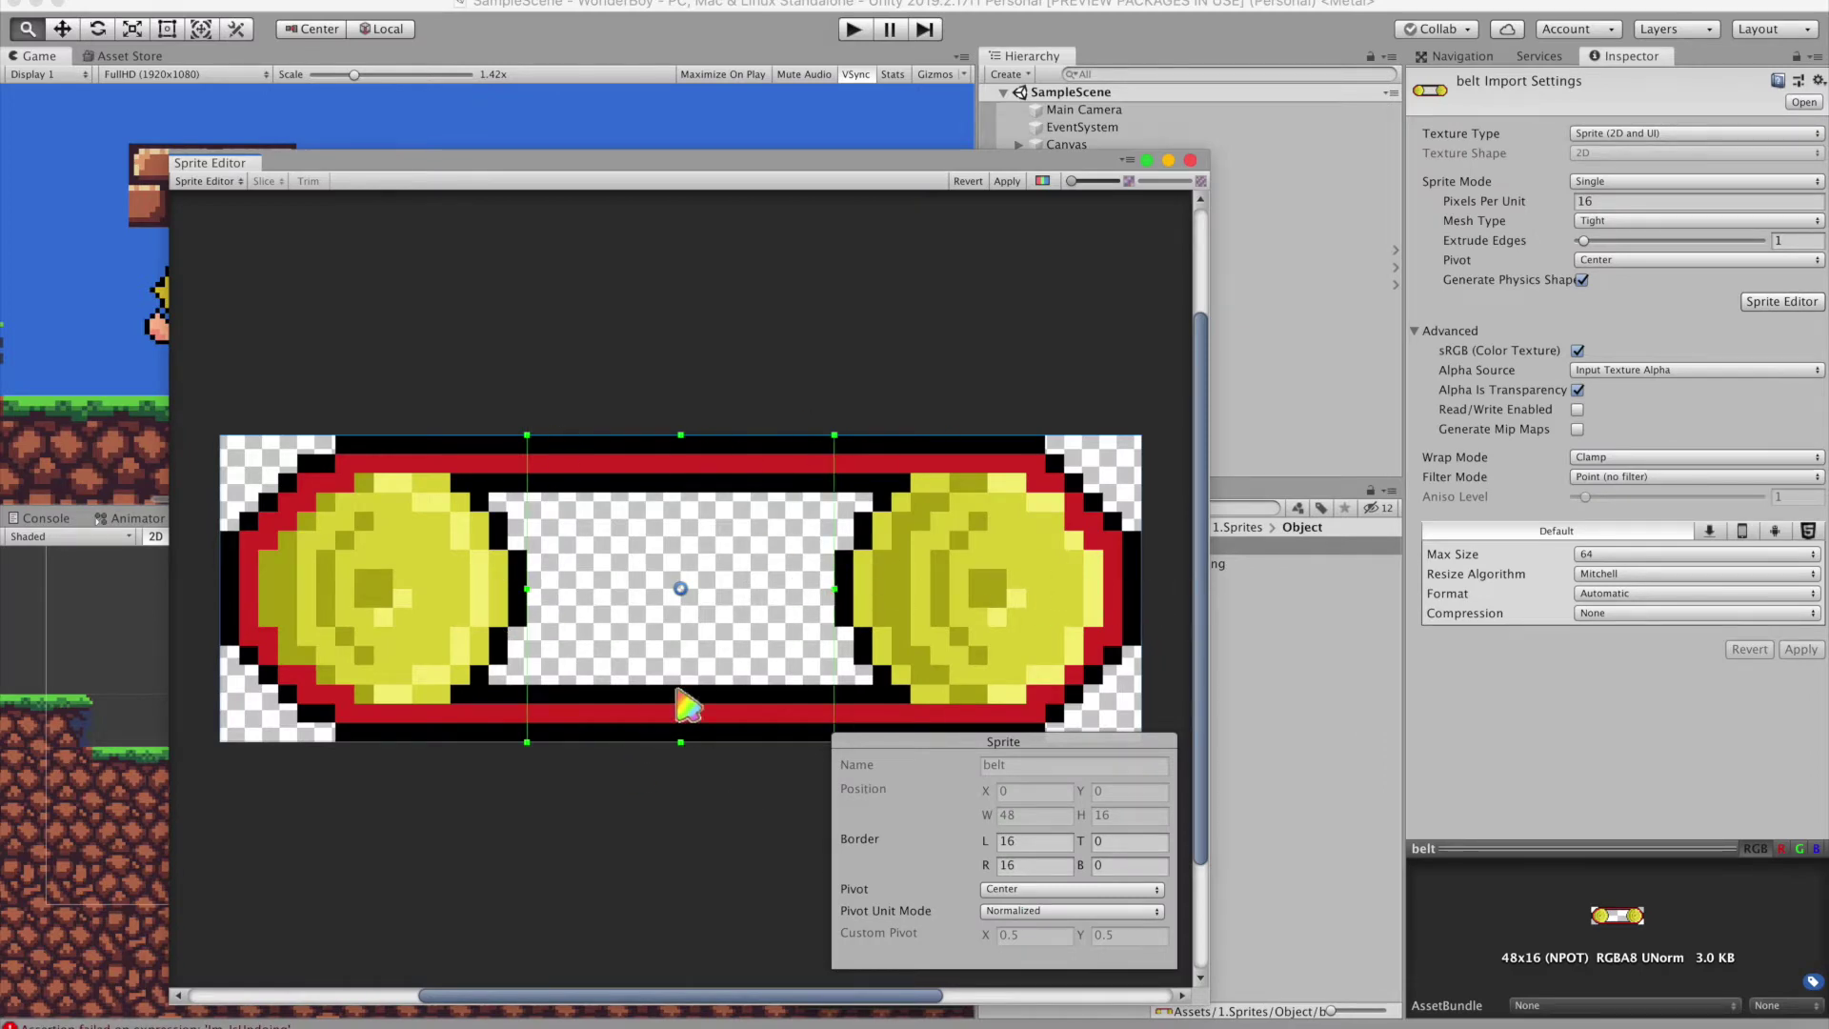
{"action": "left_click", "coordinate": [1191, 160]}
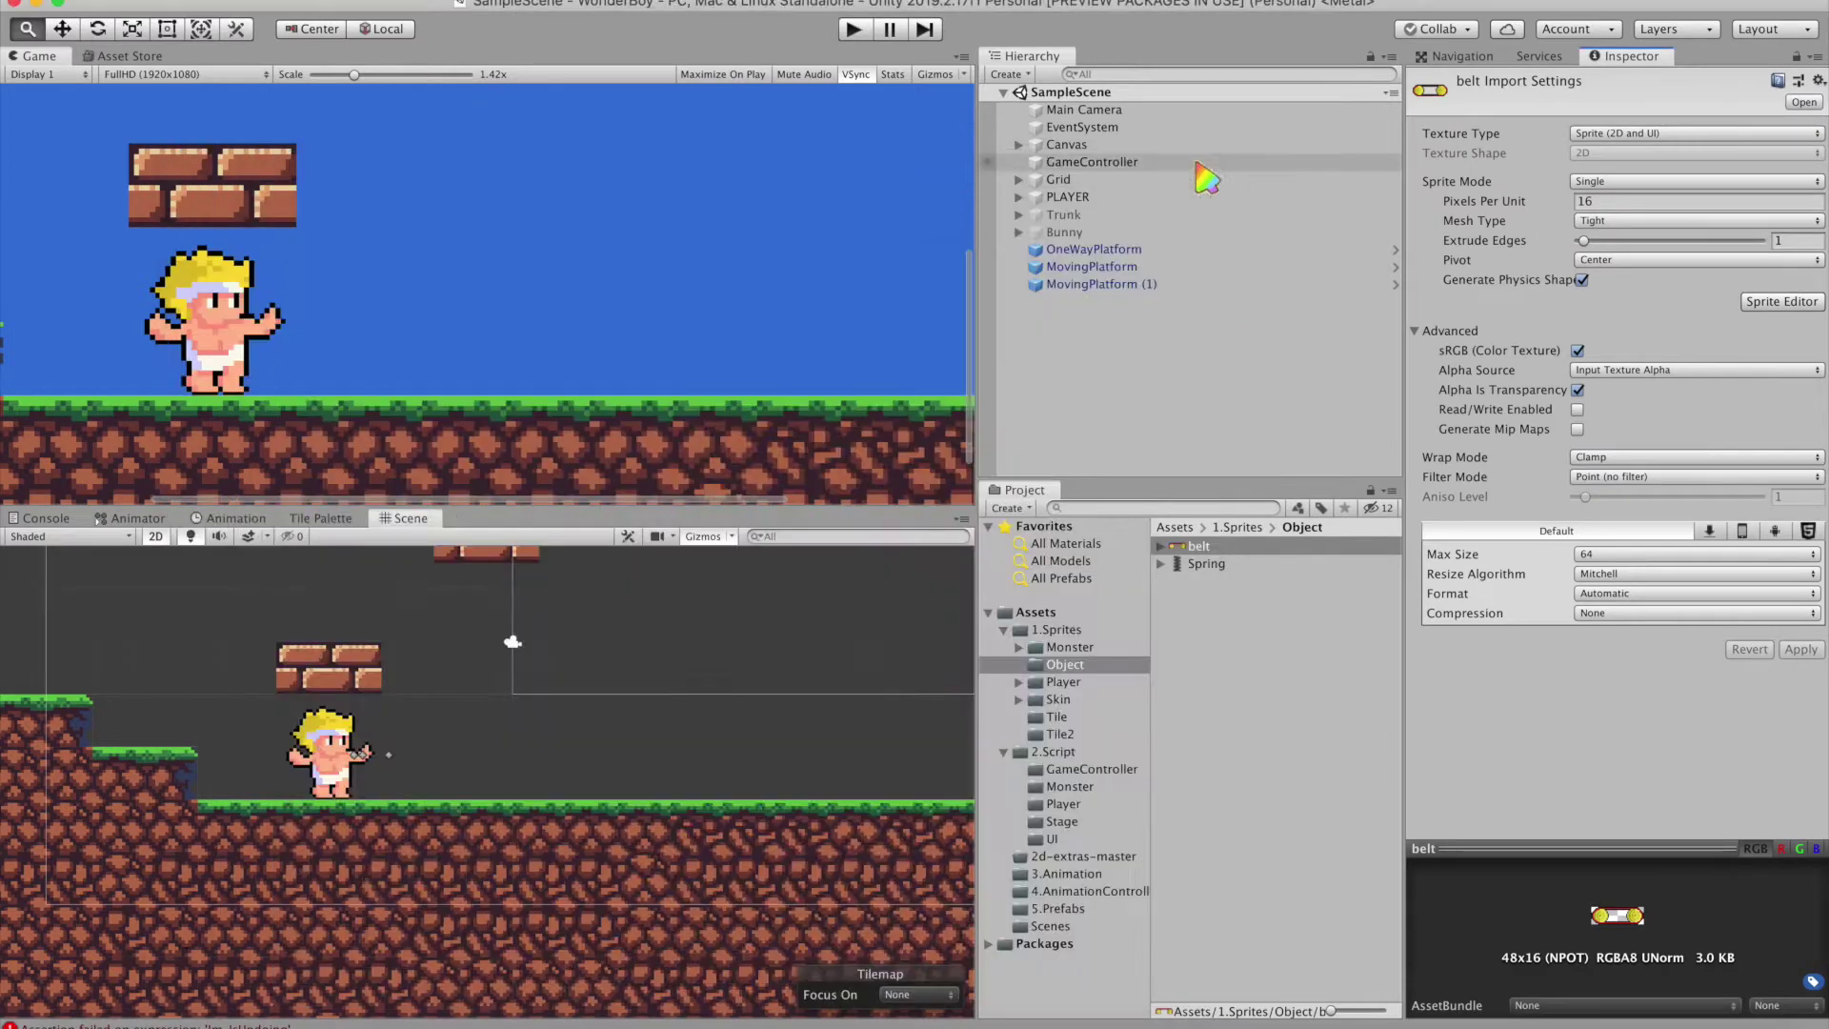
Step: Place the belt sprite in the scene and set its Sprite Renderer to Sliced draw mode
{"action": "left_click_drag", "start_coordinate": [1196, 546], "coordinate": [1124, 393]}
{"action": "left_click", "coordinate": [1126, 303]}
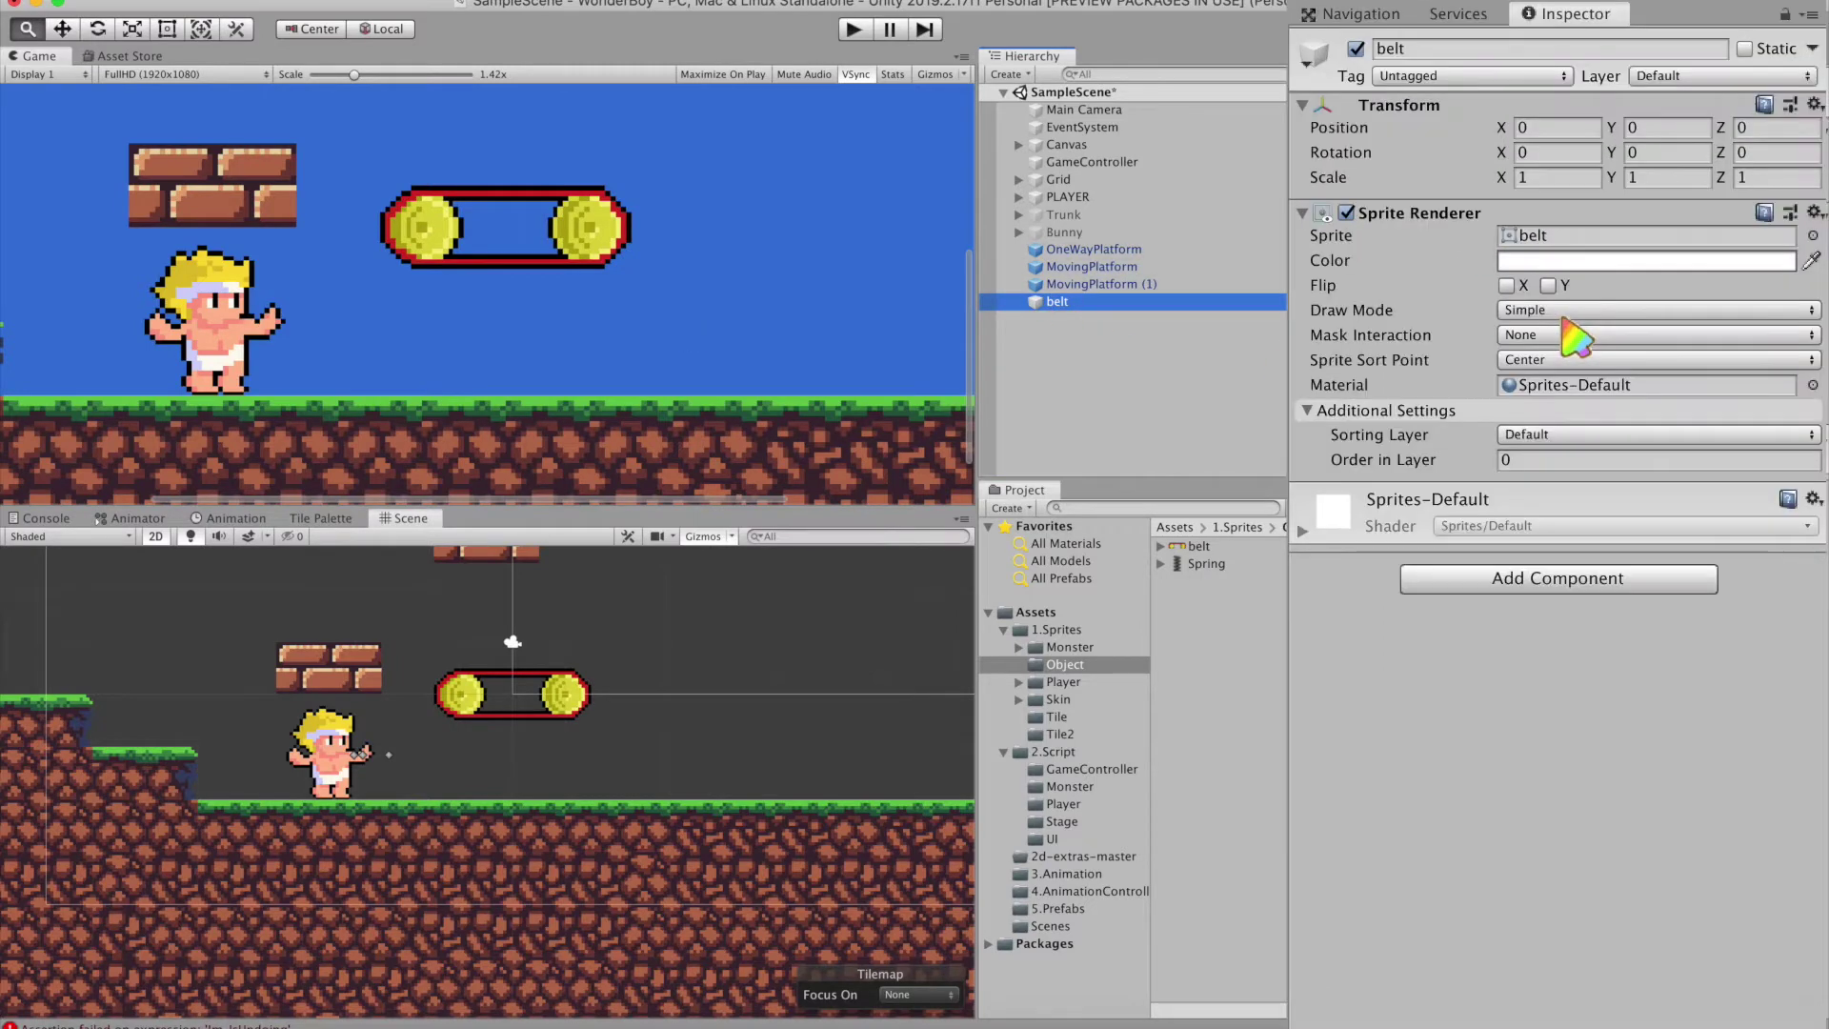
{"action": "left_click", "coordinate": [1562, 310]}
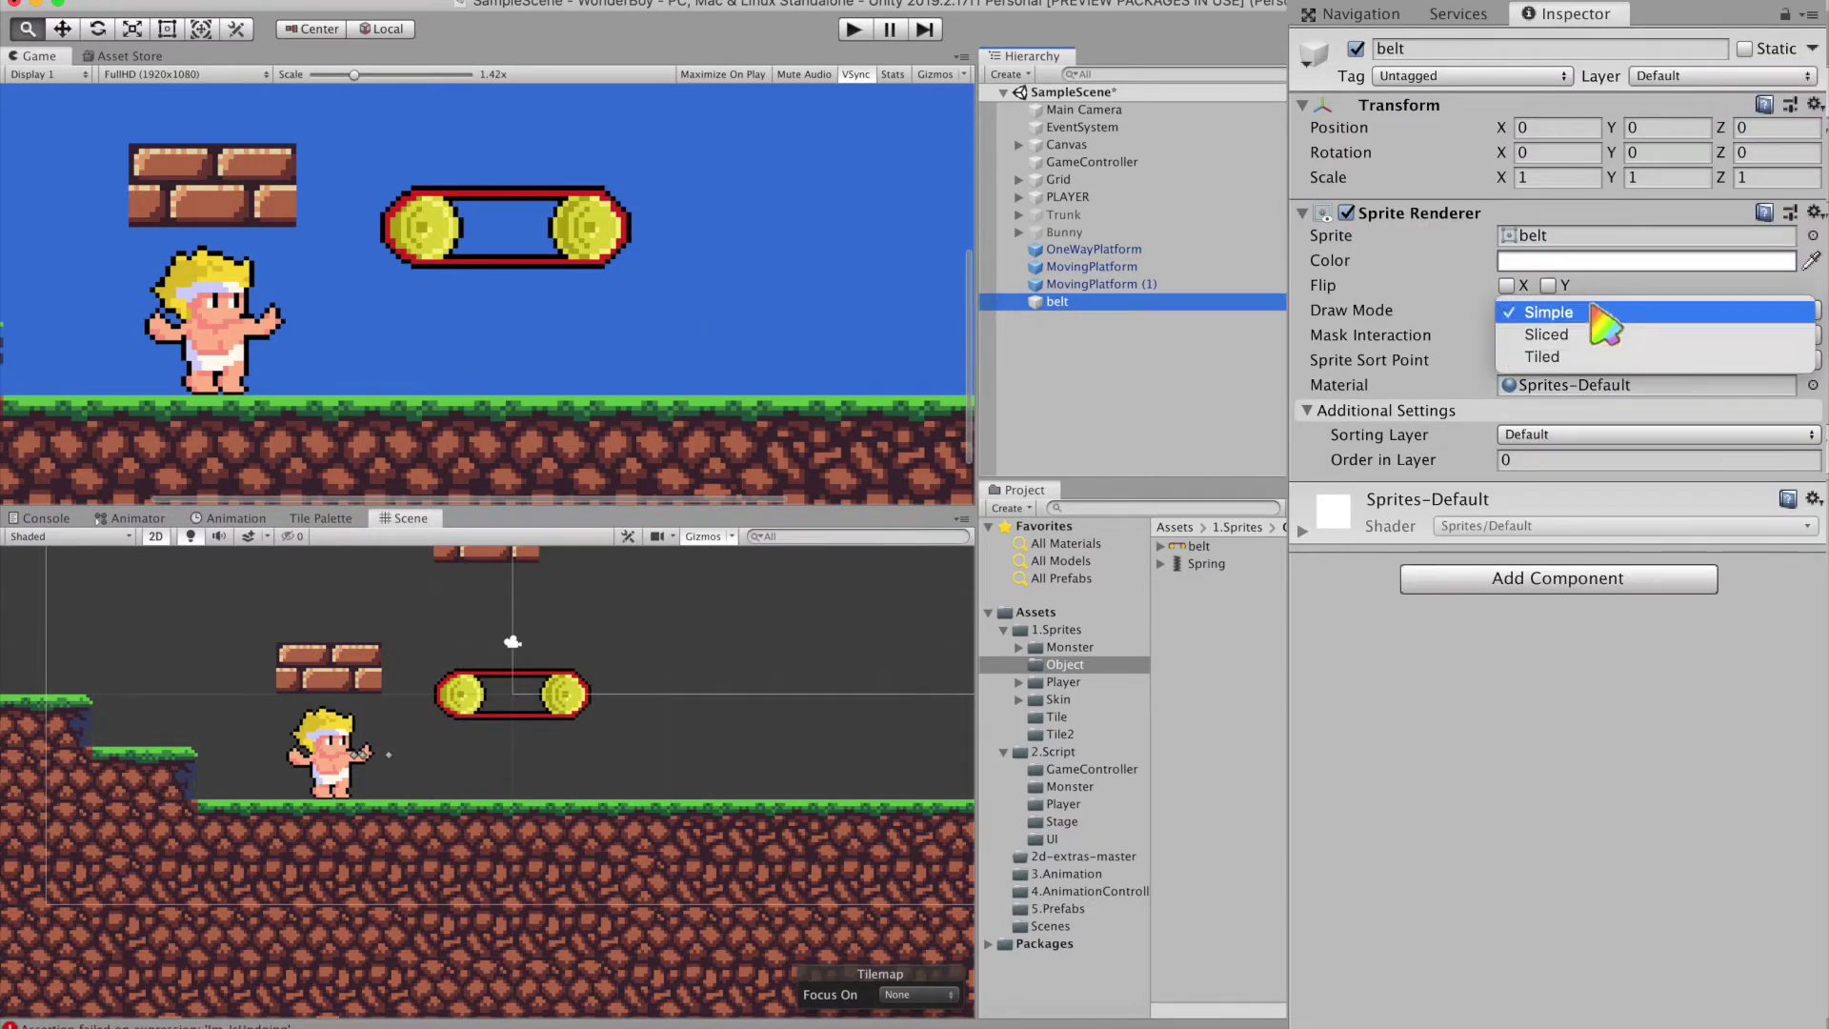
{"action": "left_click", "coordinate": [1588, 333]}
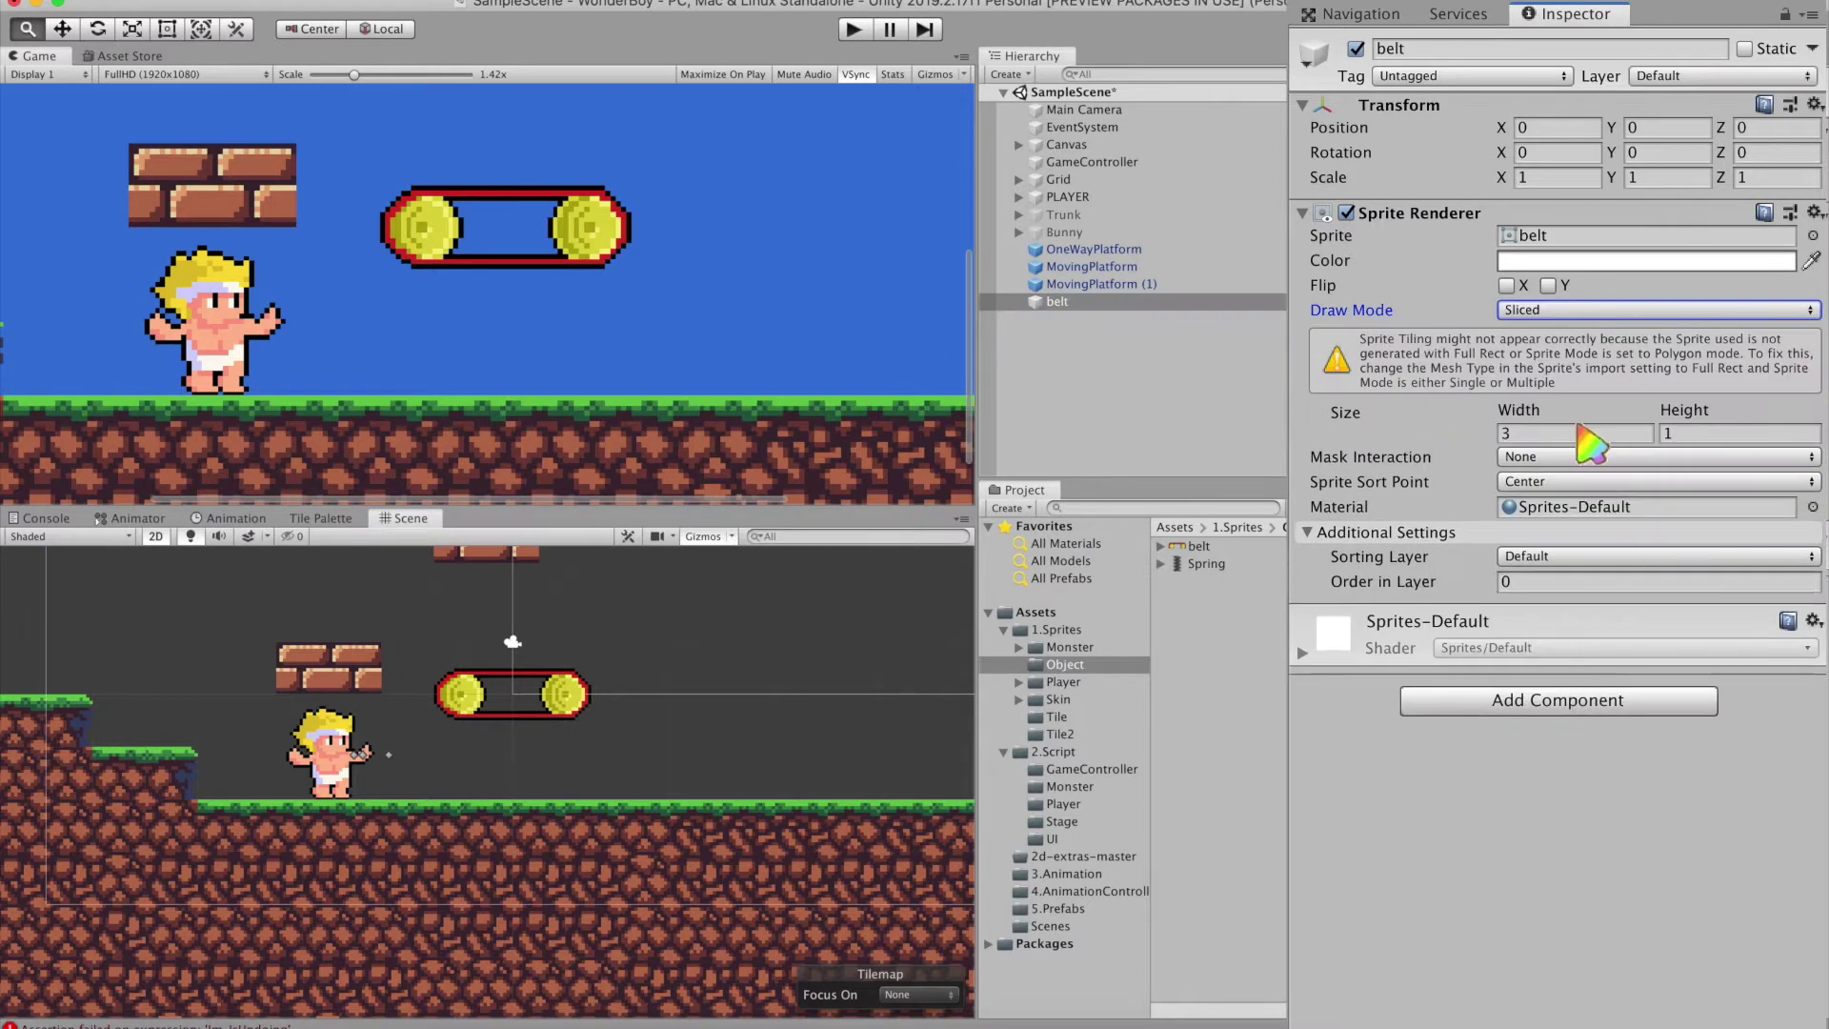
{"action": "mouse_move", "coordinate": [1521, 419]}
{"action": "left_mouse_down"}
{"action": "mouse_move", "coordinate": [1494, 414]}
{"action": "mouse_move", "coordinate": [1655, 409]}
{"action": "left_mouse_up"}
Step: Set belt width 3 and add a horizontal Capsule Collider 2D marked Used By Effector
{"action": "type", "text": "3"}
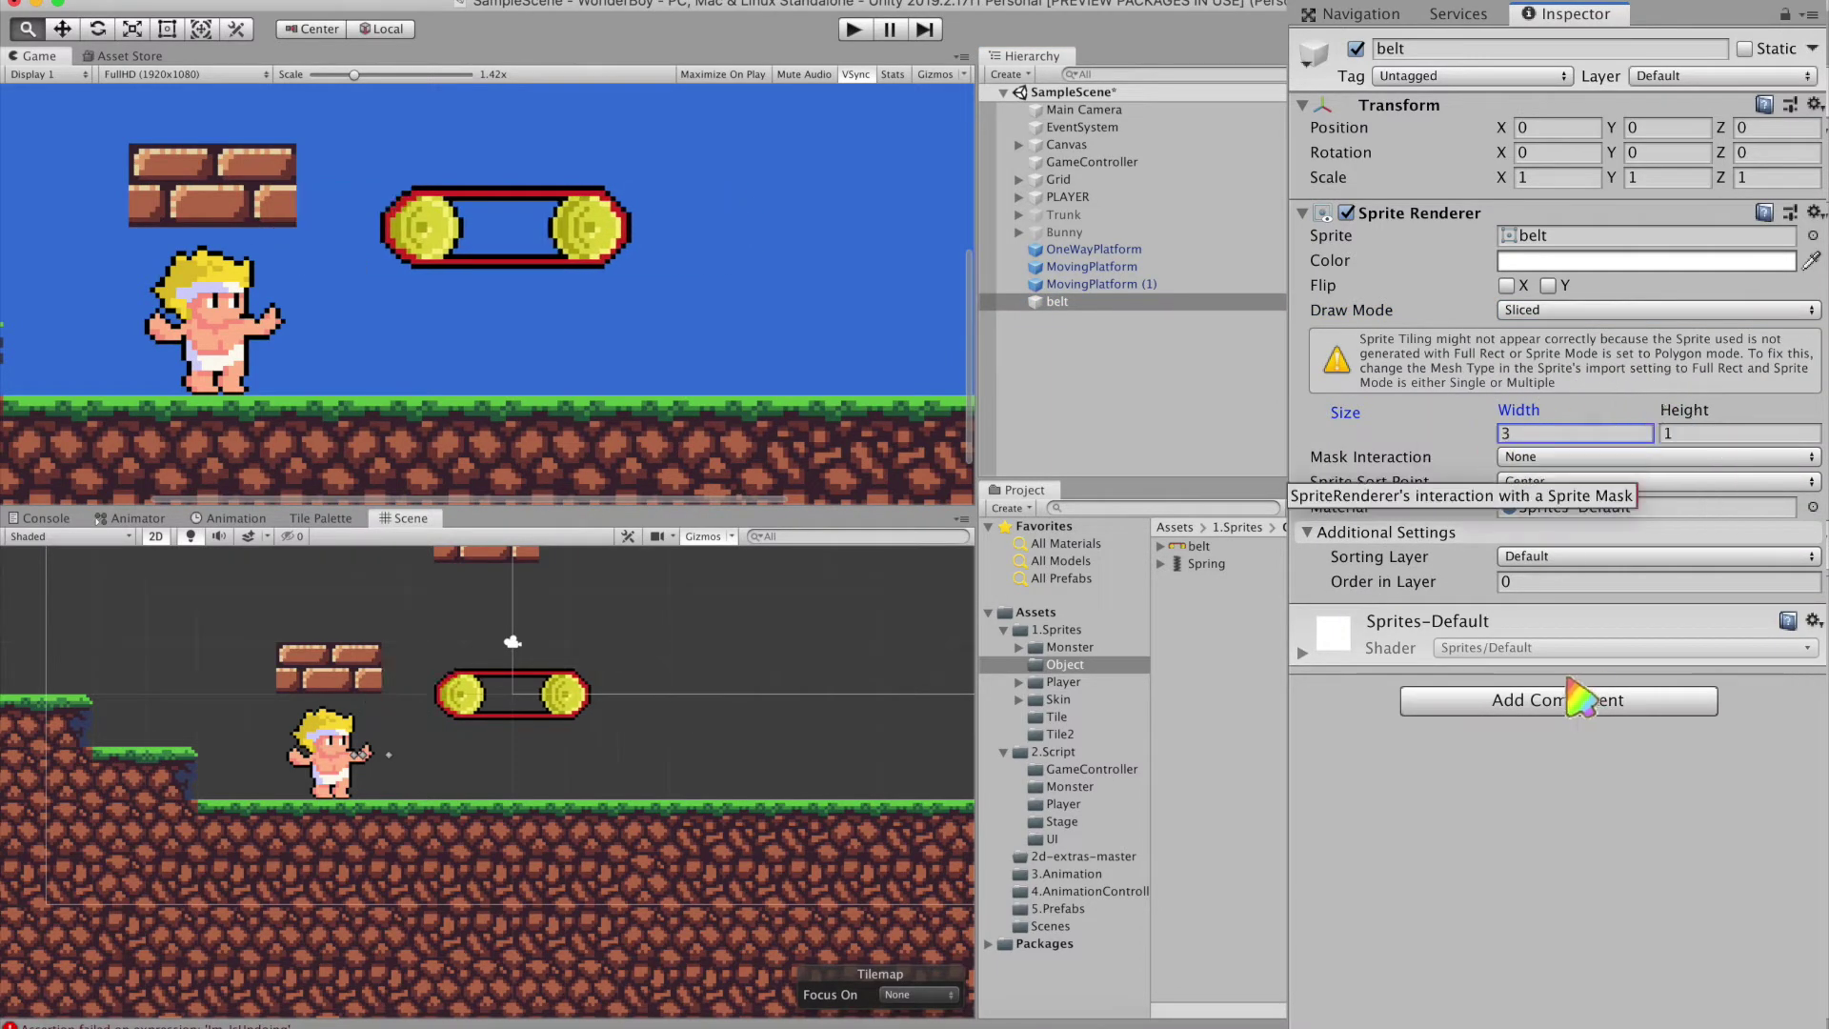
{"action": "left_click", "coordinate": [1559, 700]}
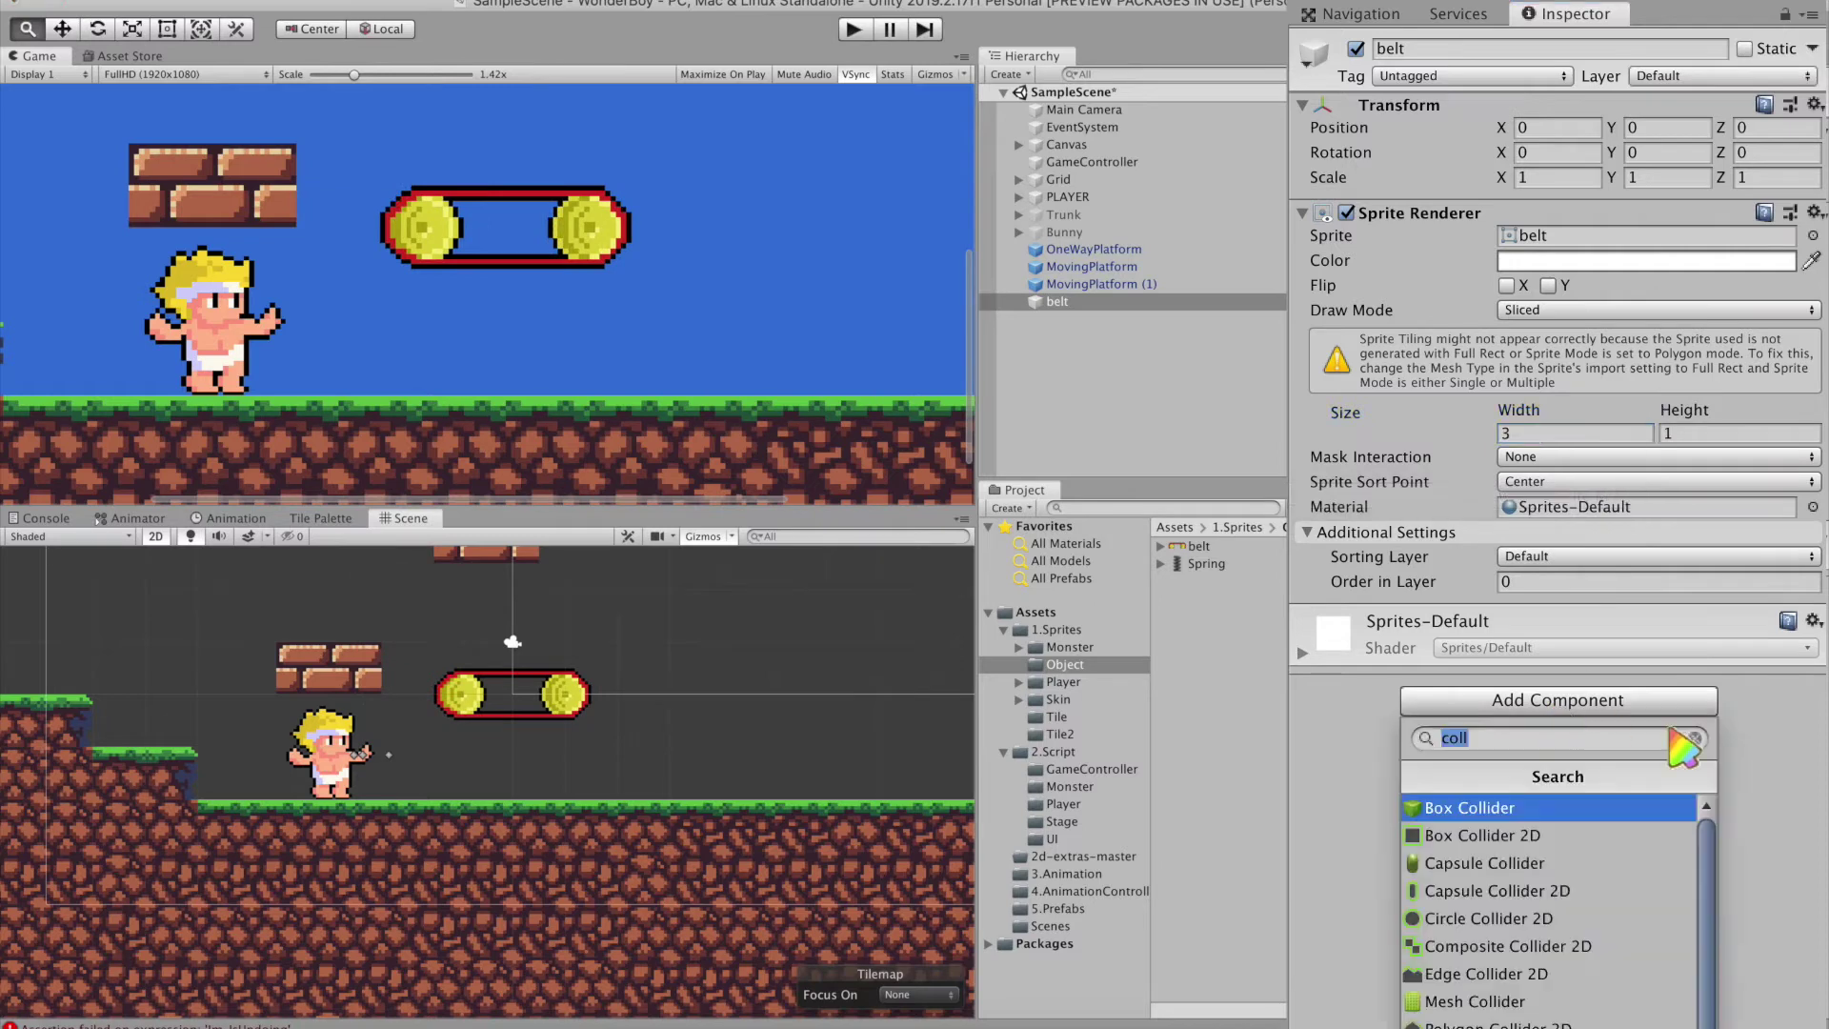
{"action": "left_click", "coordinate": [1514, 890]}
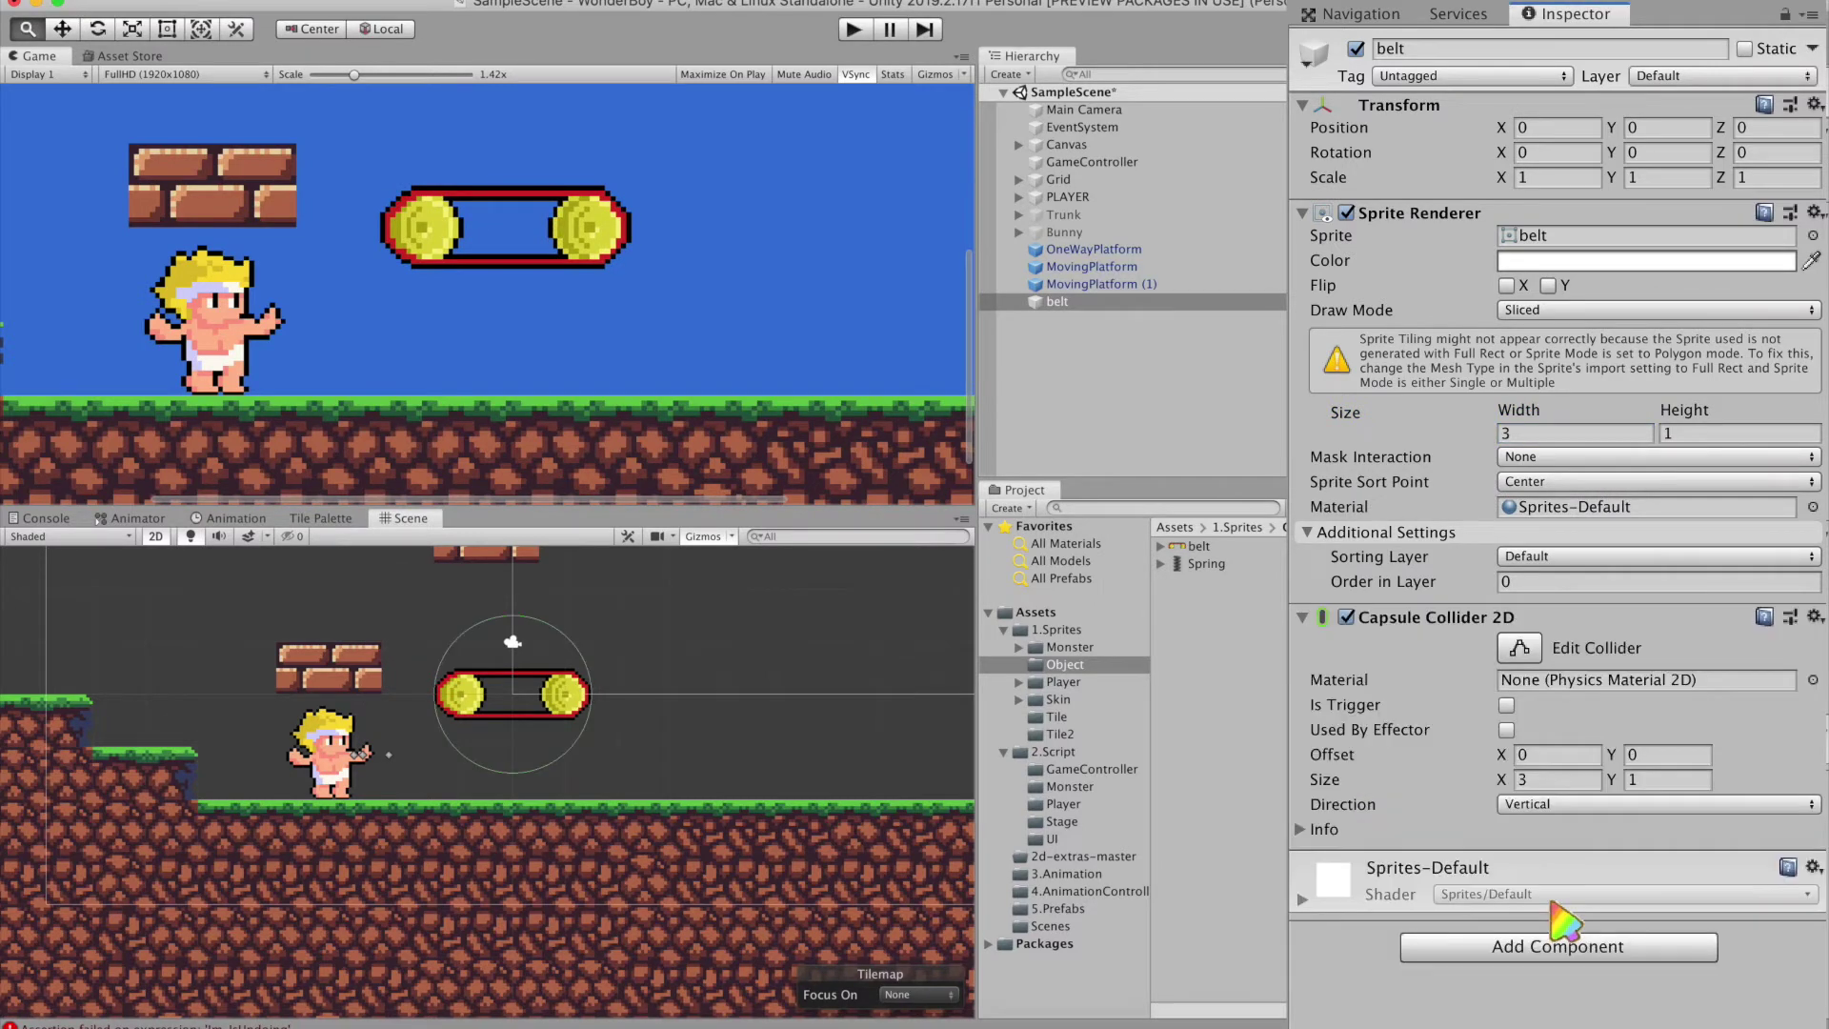
{"action": "left_click", "coordinate": [1587, 807]}
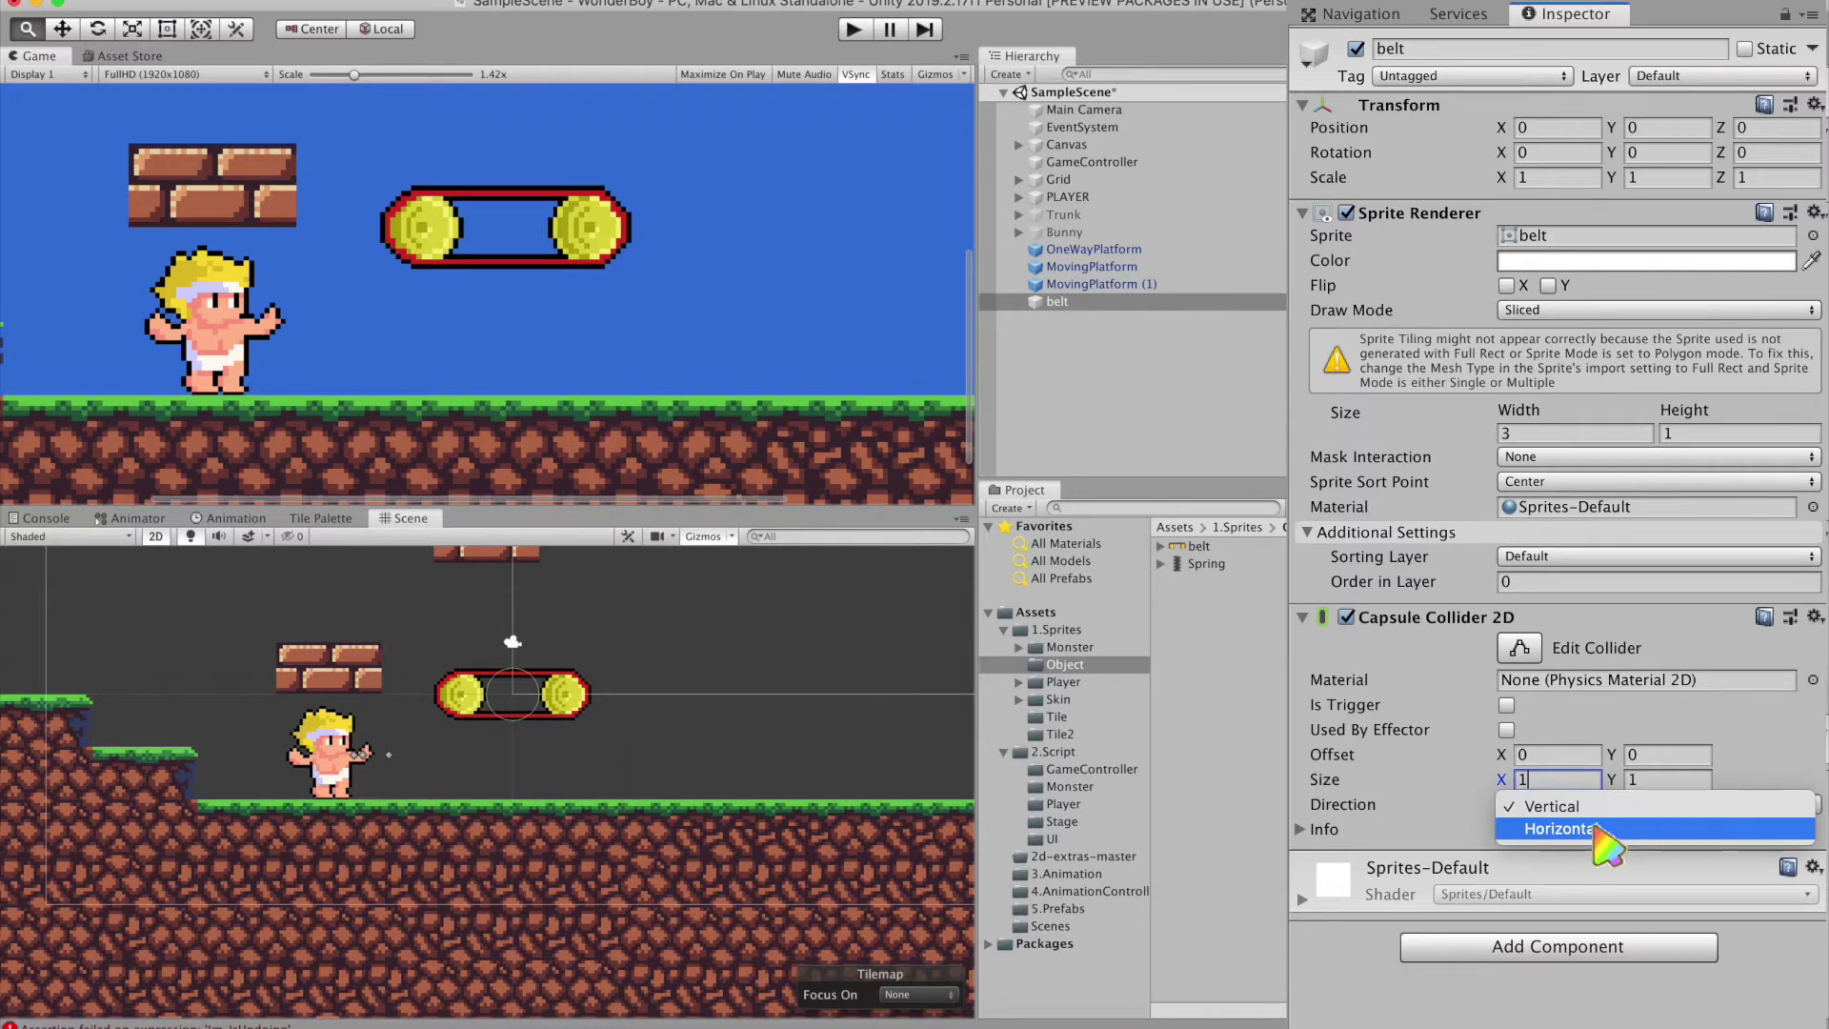
{"action": "left_click", "coordinate": [1600, 829]}
{"action": "left_click", "coordinate": [1507, 730]}
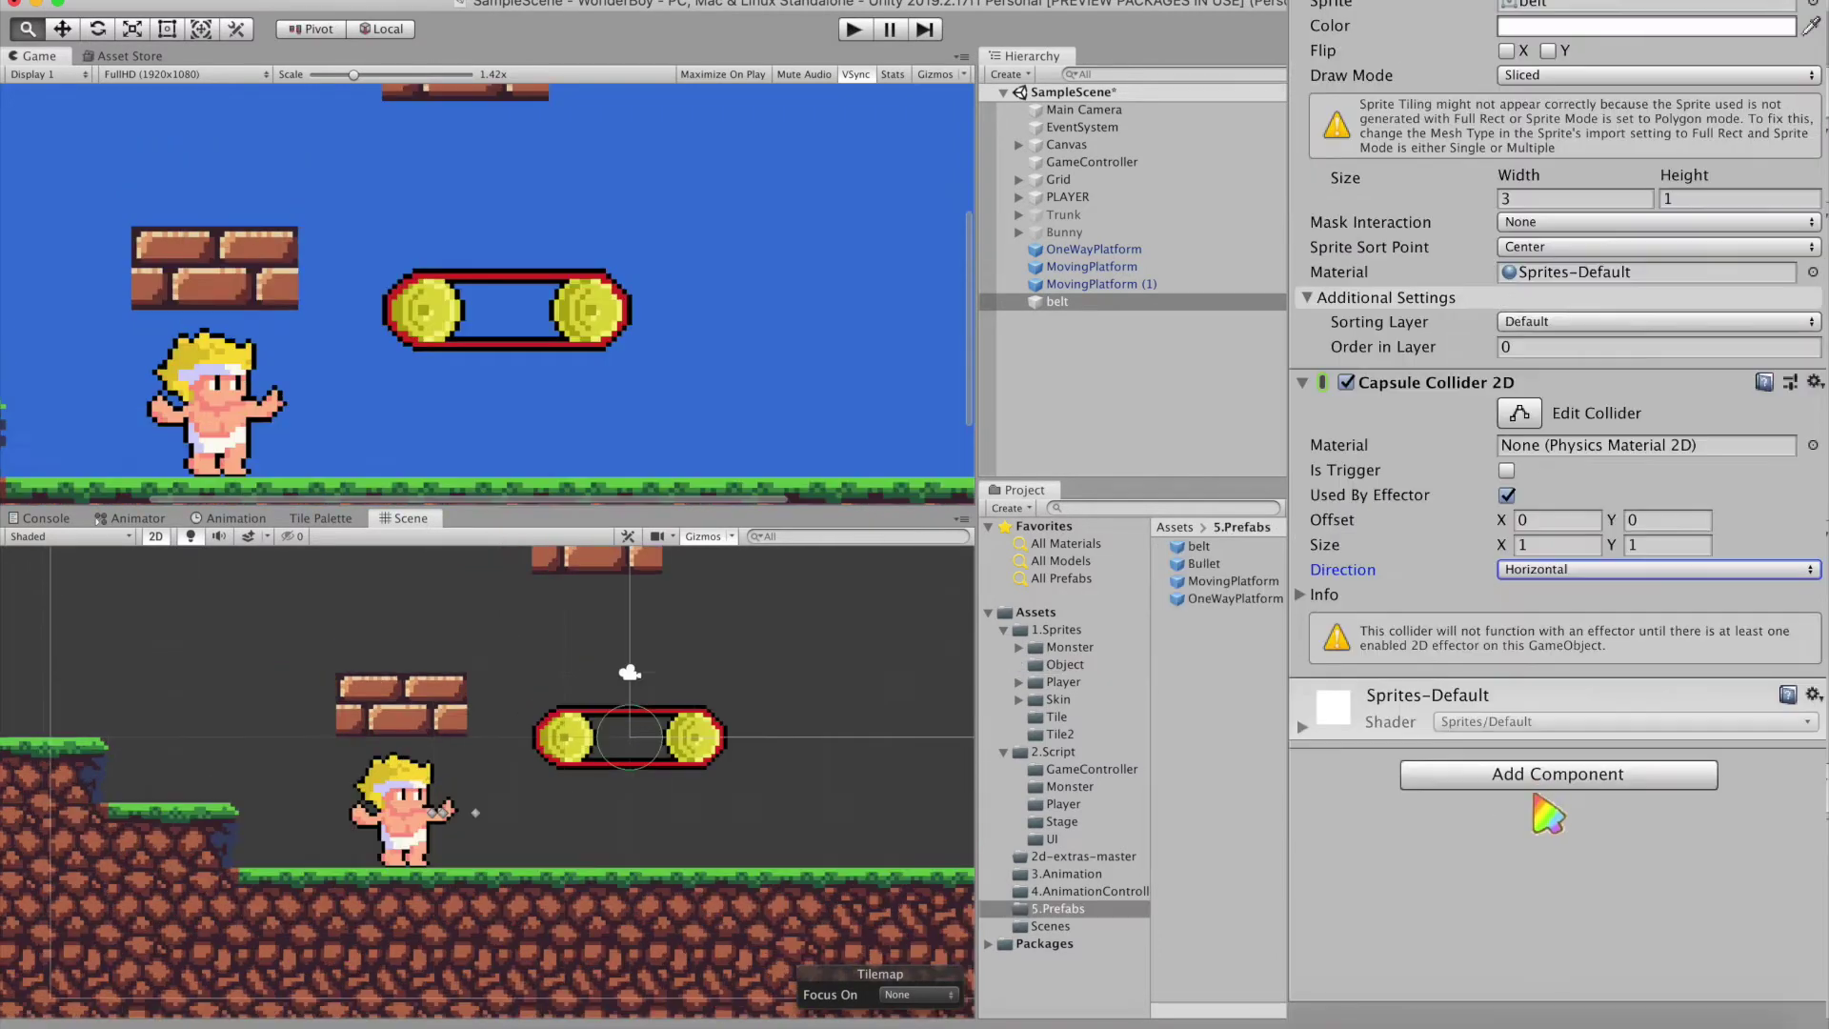
Step: Add a Surface Effector 2D whose collider mask covers the Player and Monster layers
{"action": "left_click", "coordinate": [1543, 768]}
{"action": "type", "text": "eff"}
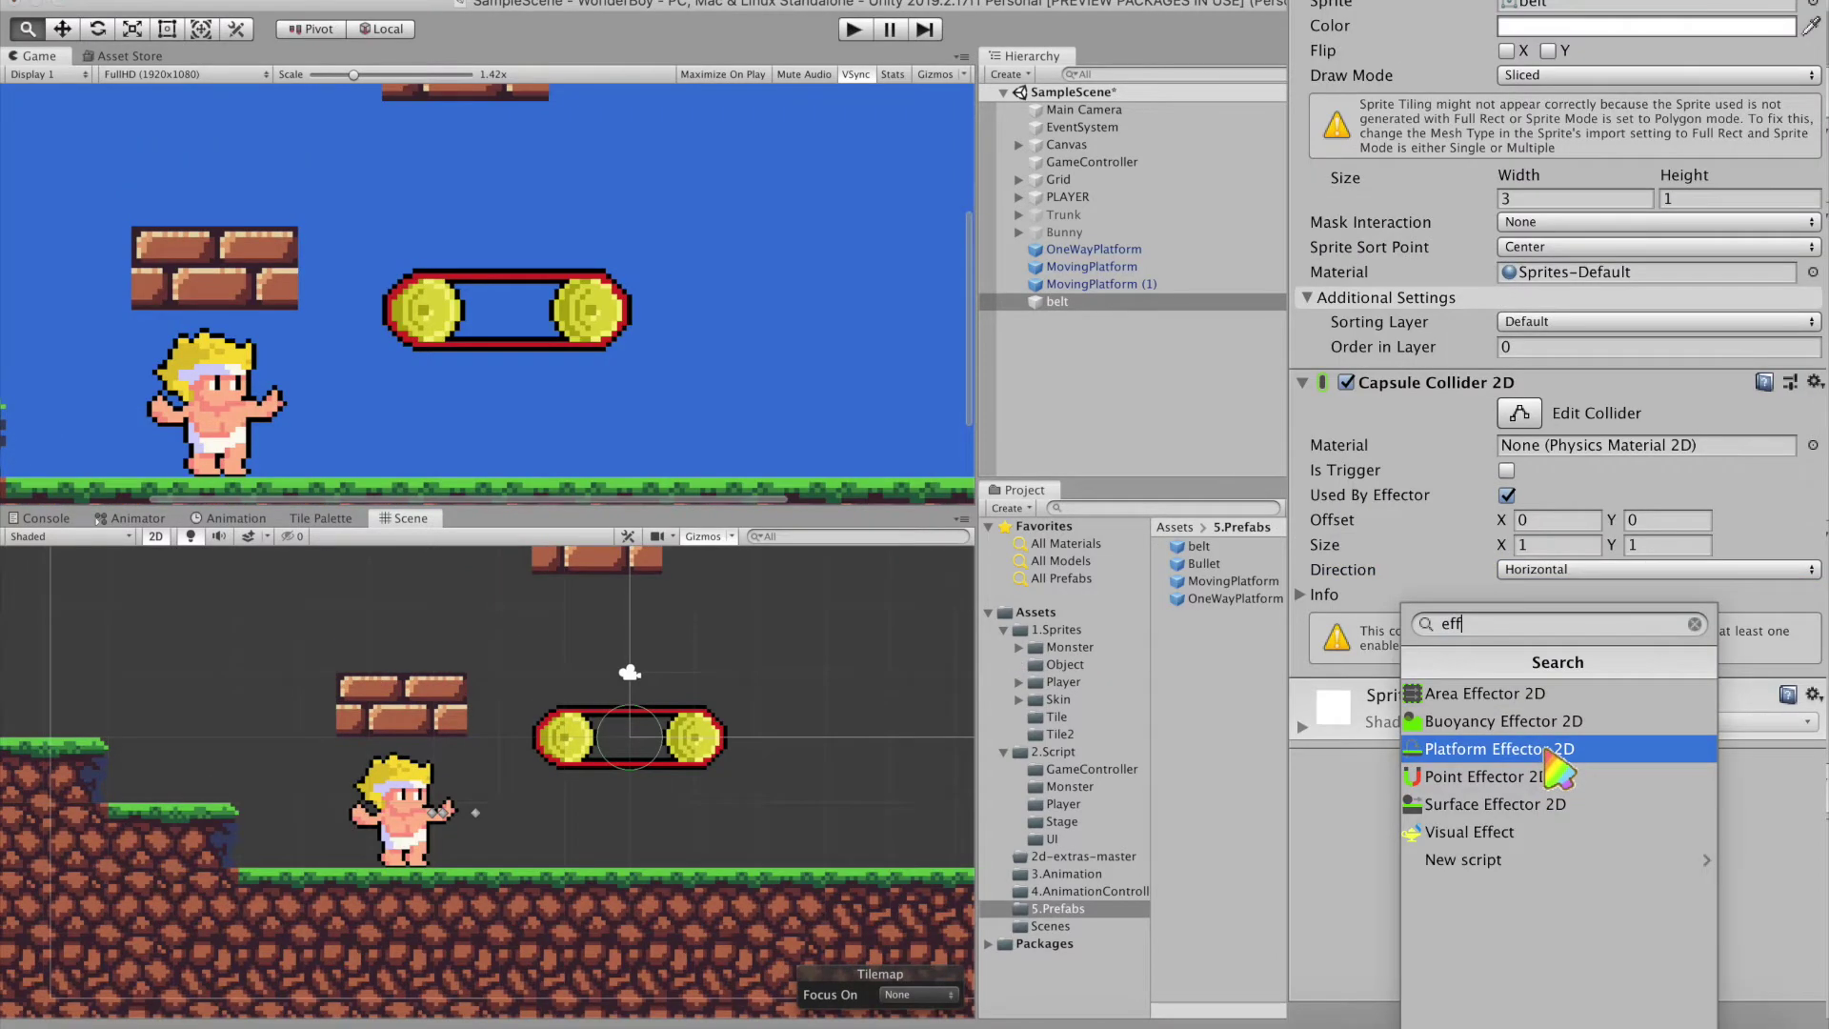
{"action": "left_click", "coordinate": [1543, 806]}
{"action": "left_click", "coordinate": [1594, 675]}
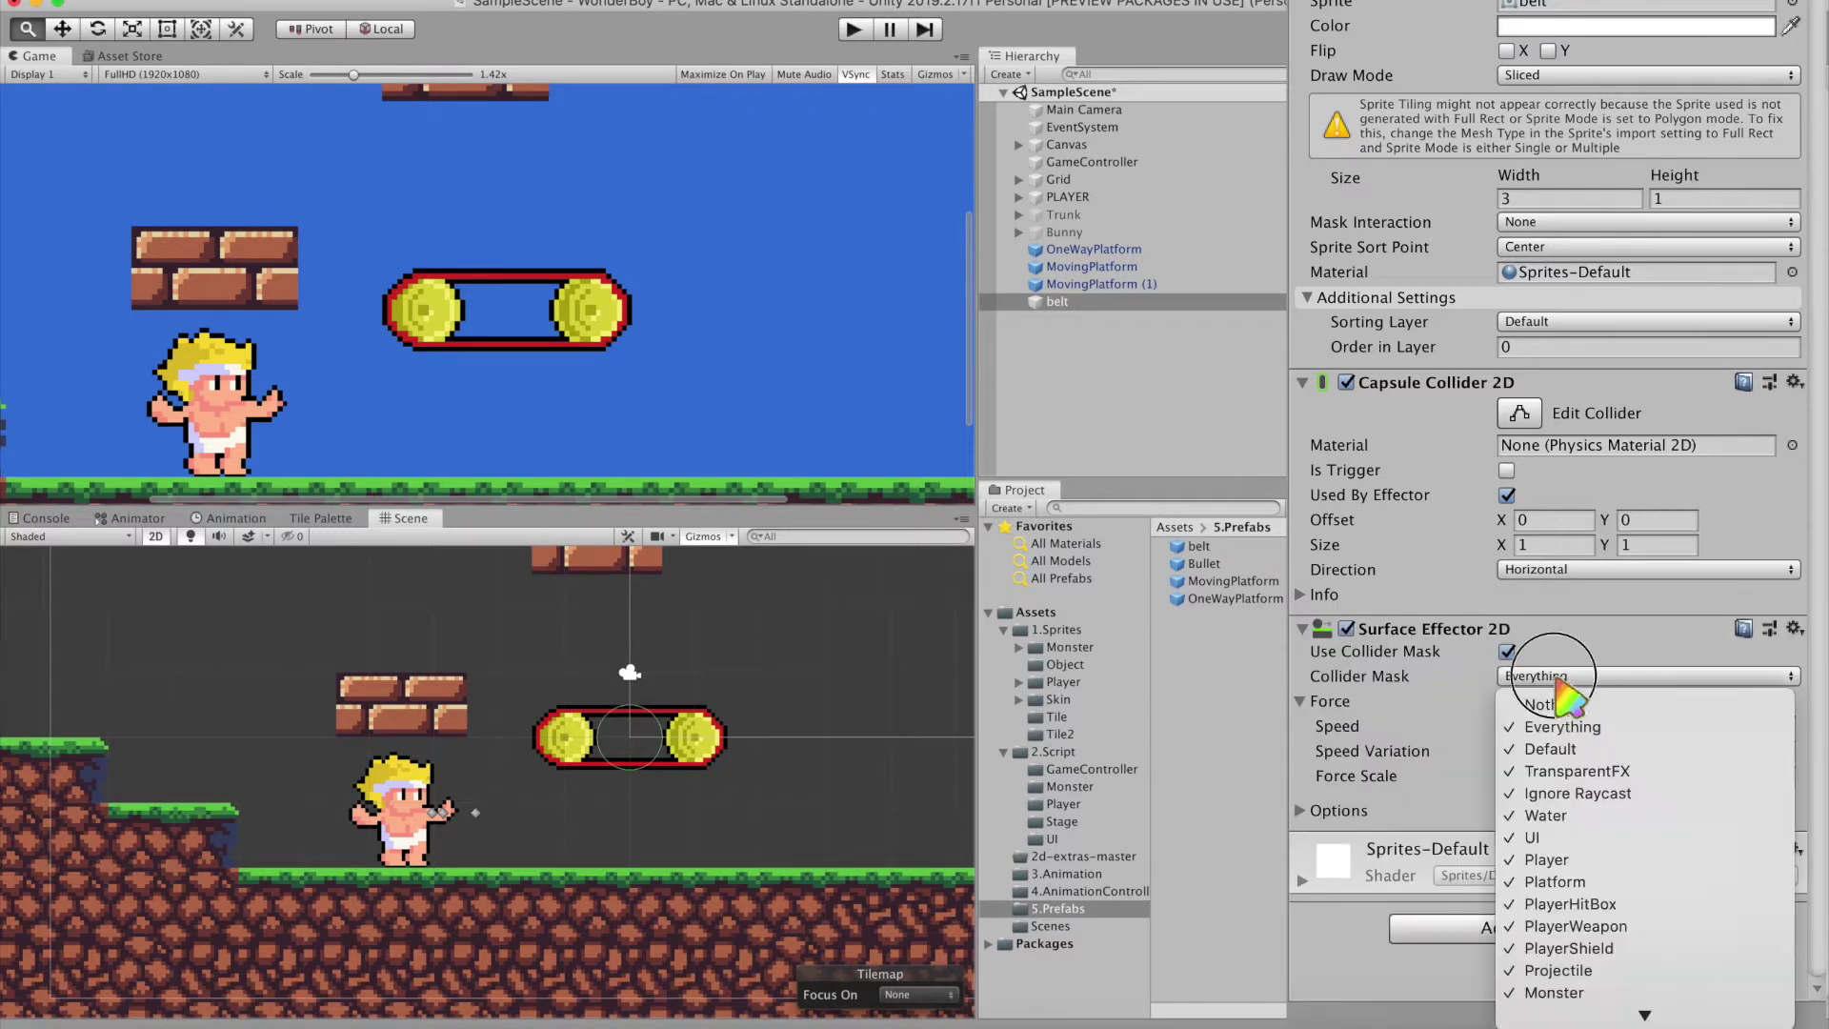
{"action": "left_click", "coordinate": [1581, 858]}
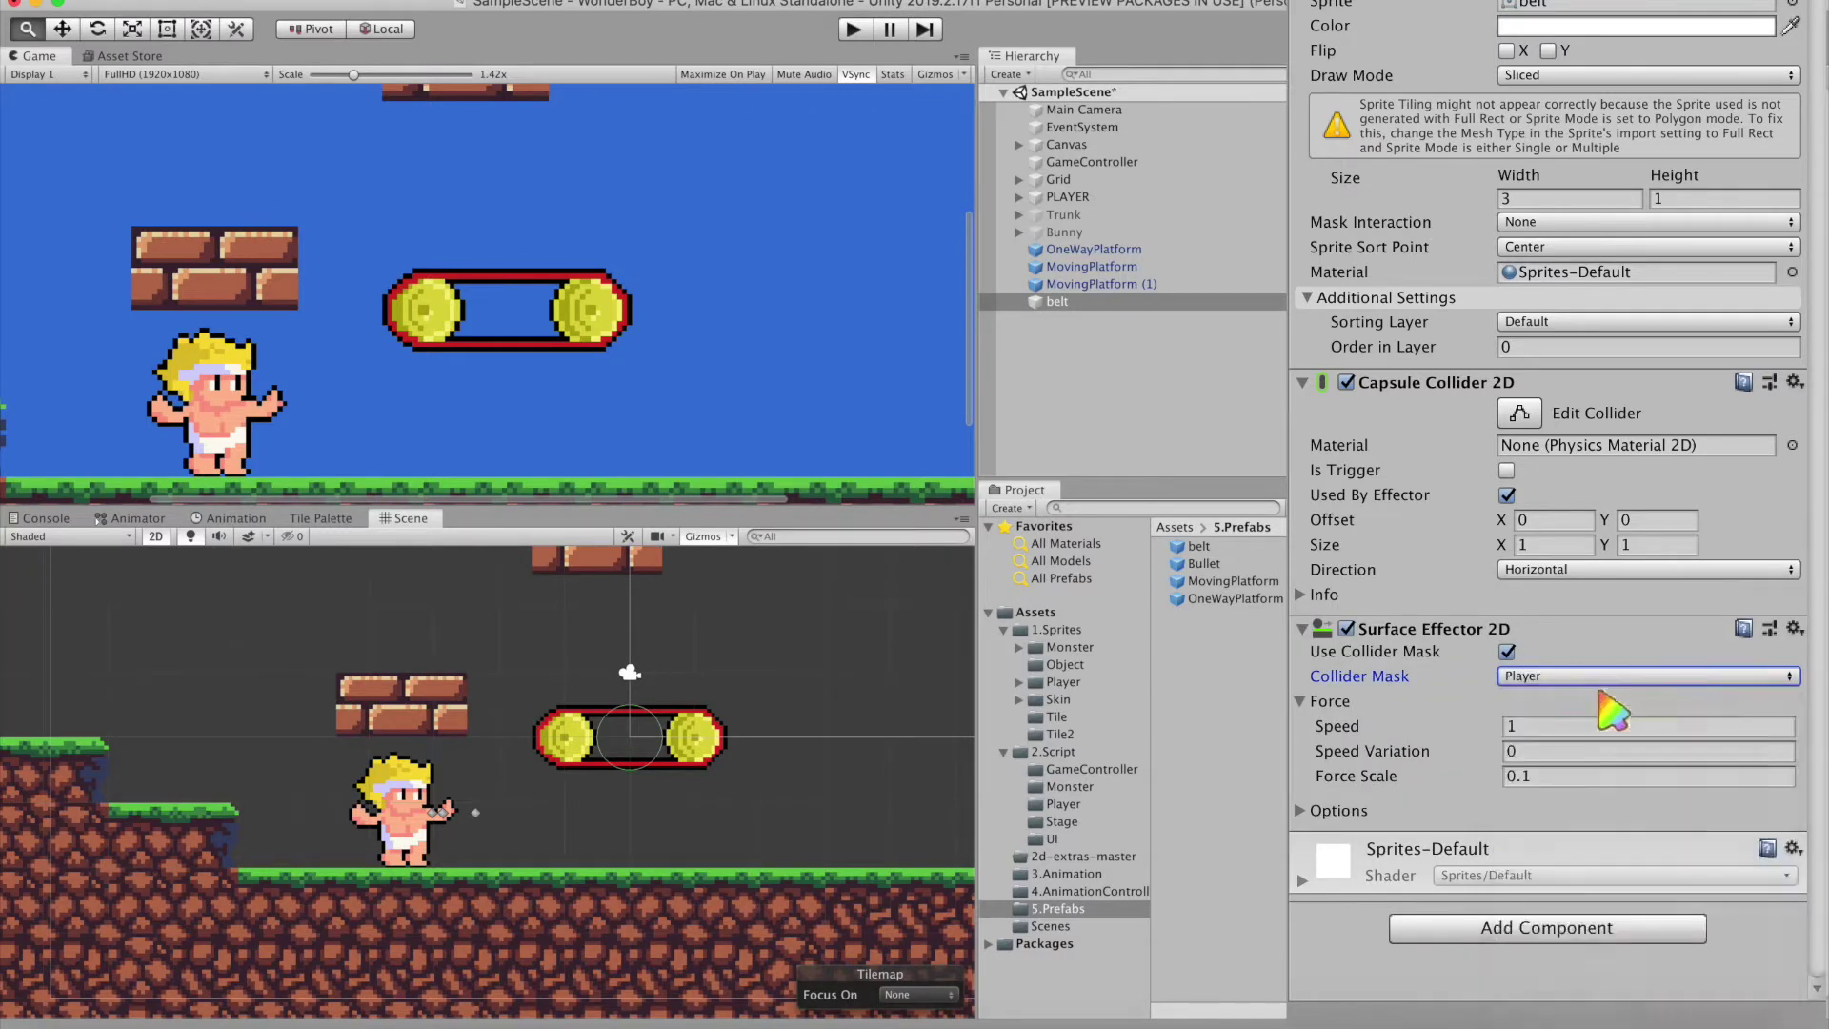
{"action": "left_click", "coordinate": [1600, 676]}
{"action": "left_click", "coordinate": [1609, 995]}
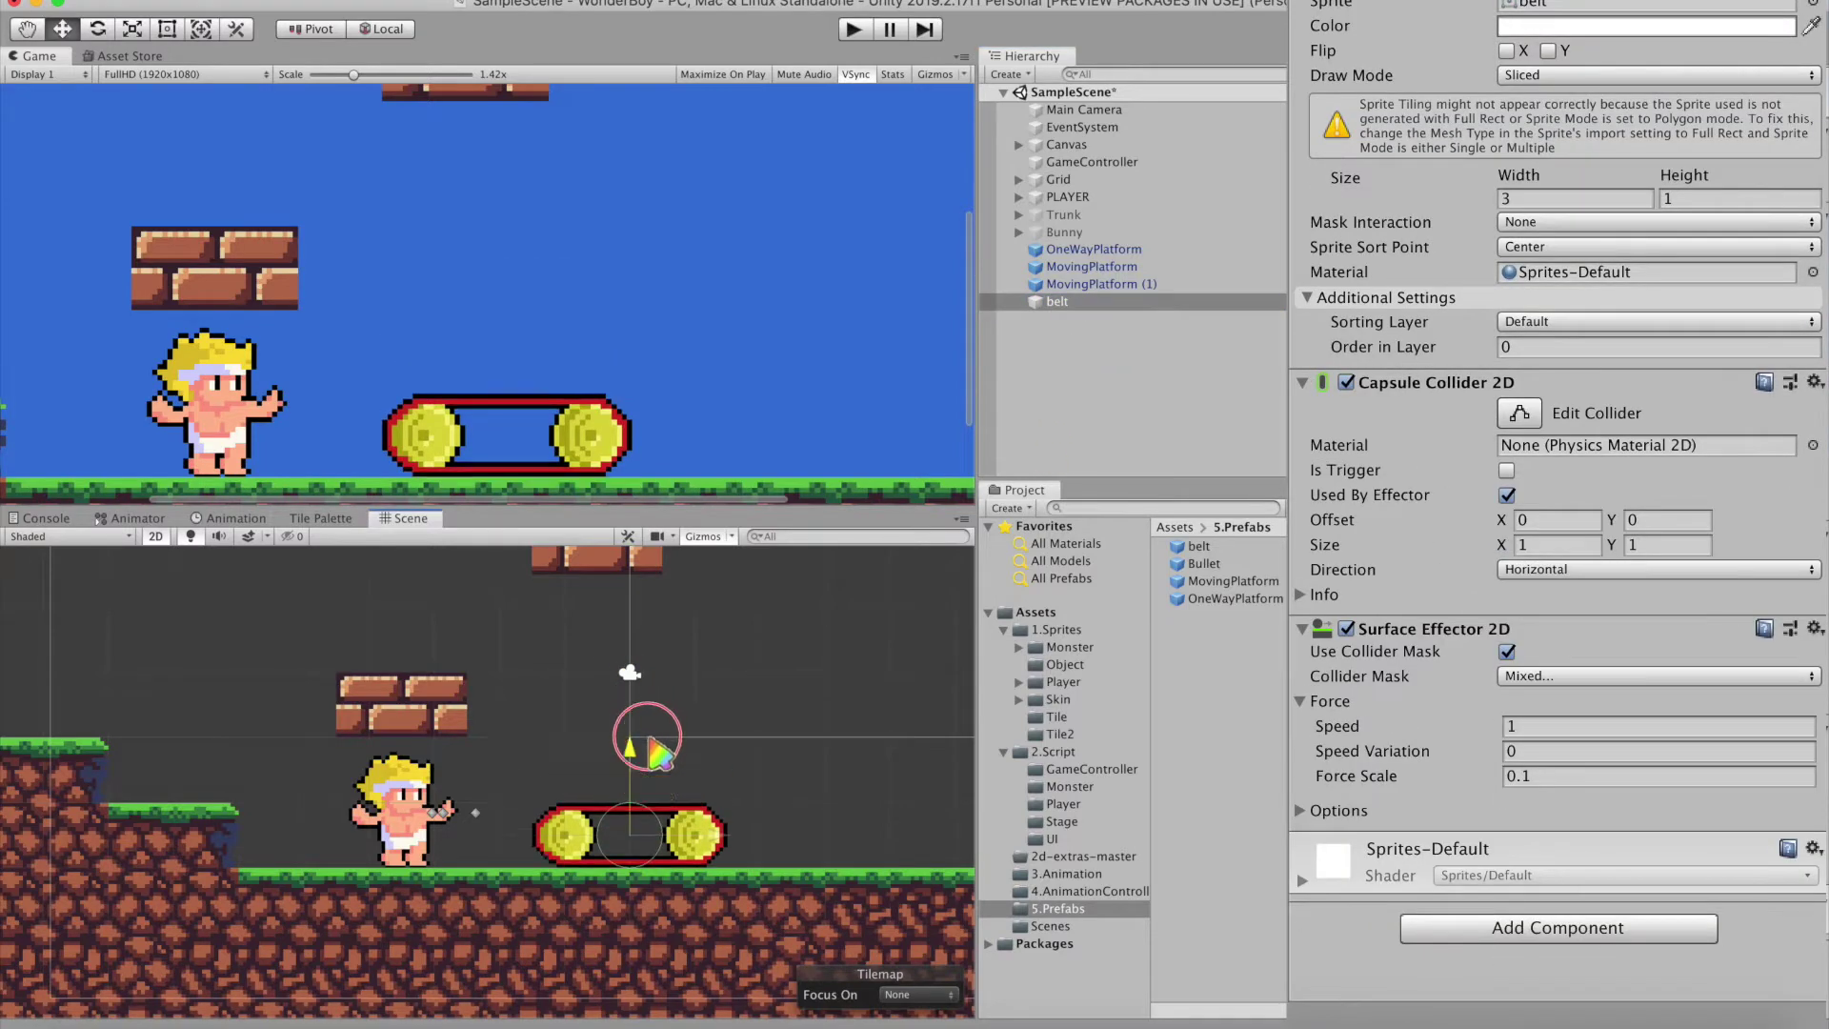
Step: Move the belt onto the ground and stretch its width and collider to 16
{"action": "mouse_move", "coordinate": [632, 735]}
{"action": "left_mouse_down"}
{"action": "mouse_move", "coordinate": [628, 762]}
{"action": "mouse_move", "coordinate": [498, 765]}
{"action": "left_mouse_up"}
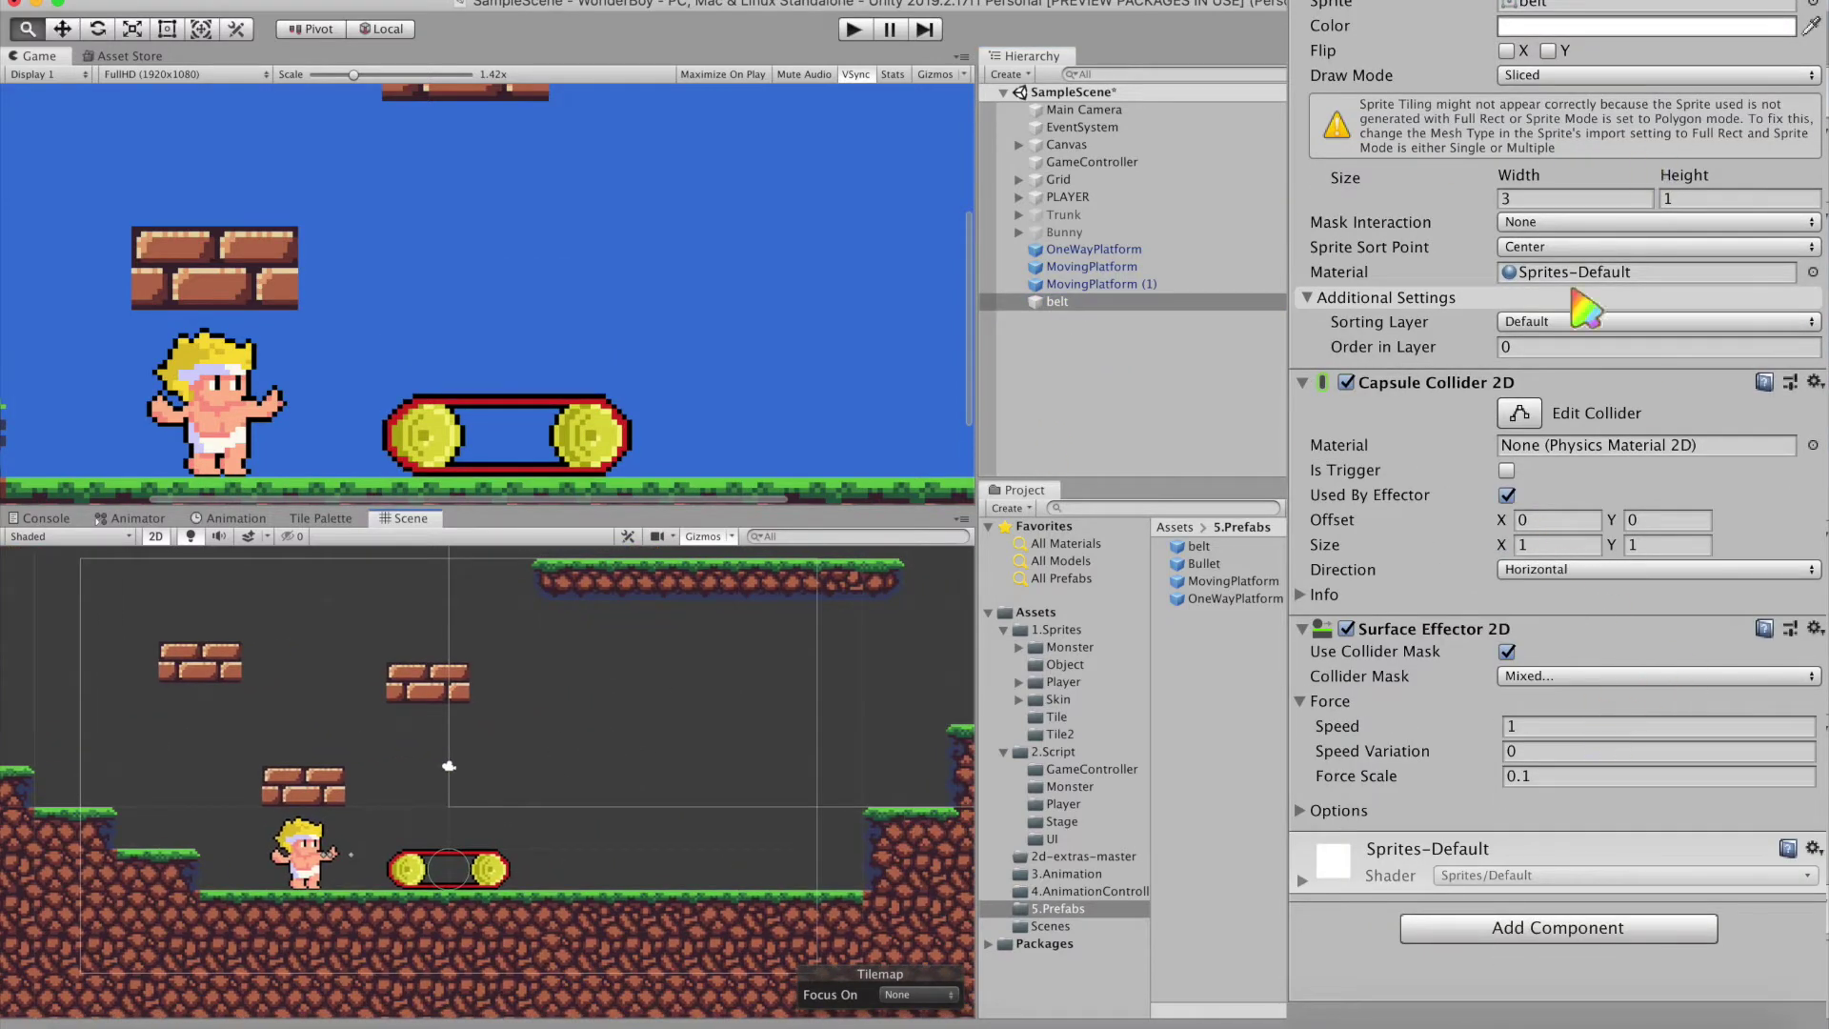
{"action": "type", "text": "15"}
{"action": "left_click", "coordinate": [1077, 301]}
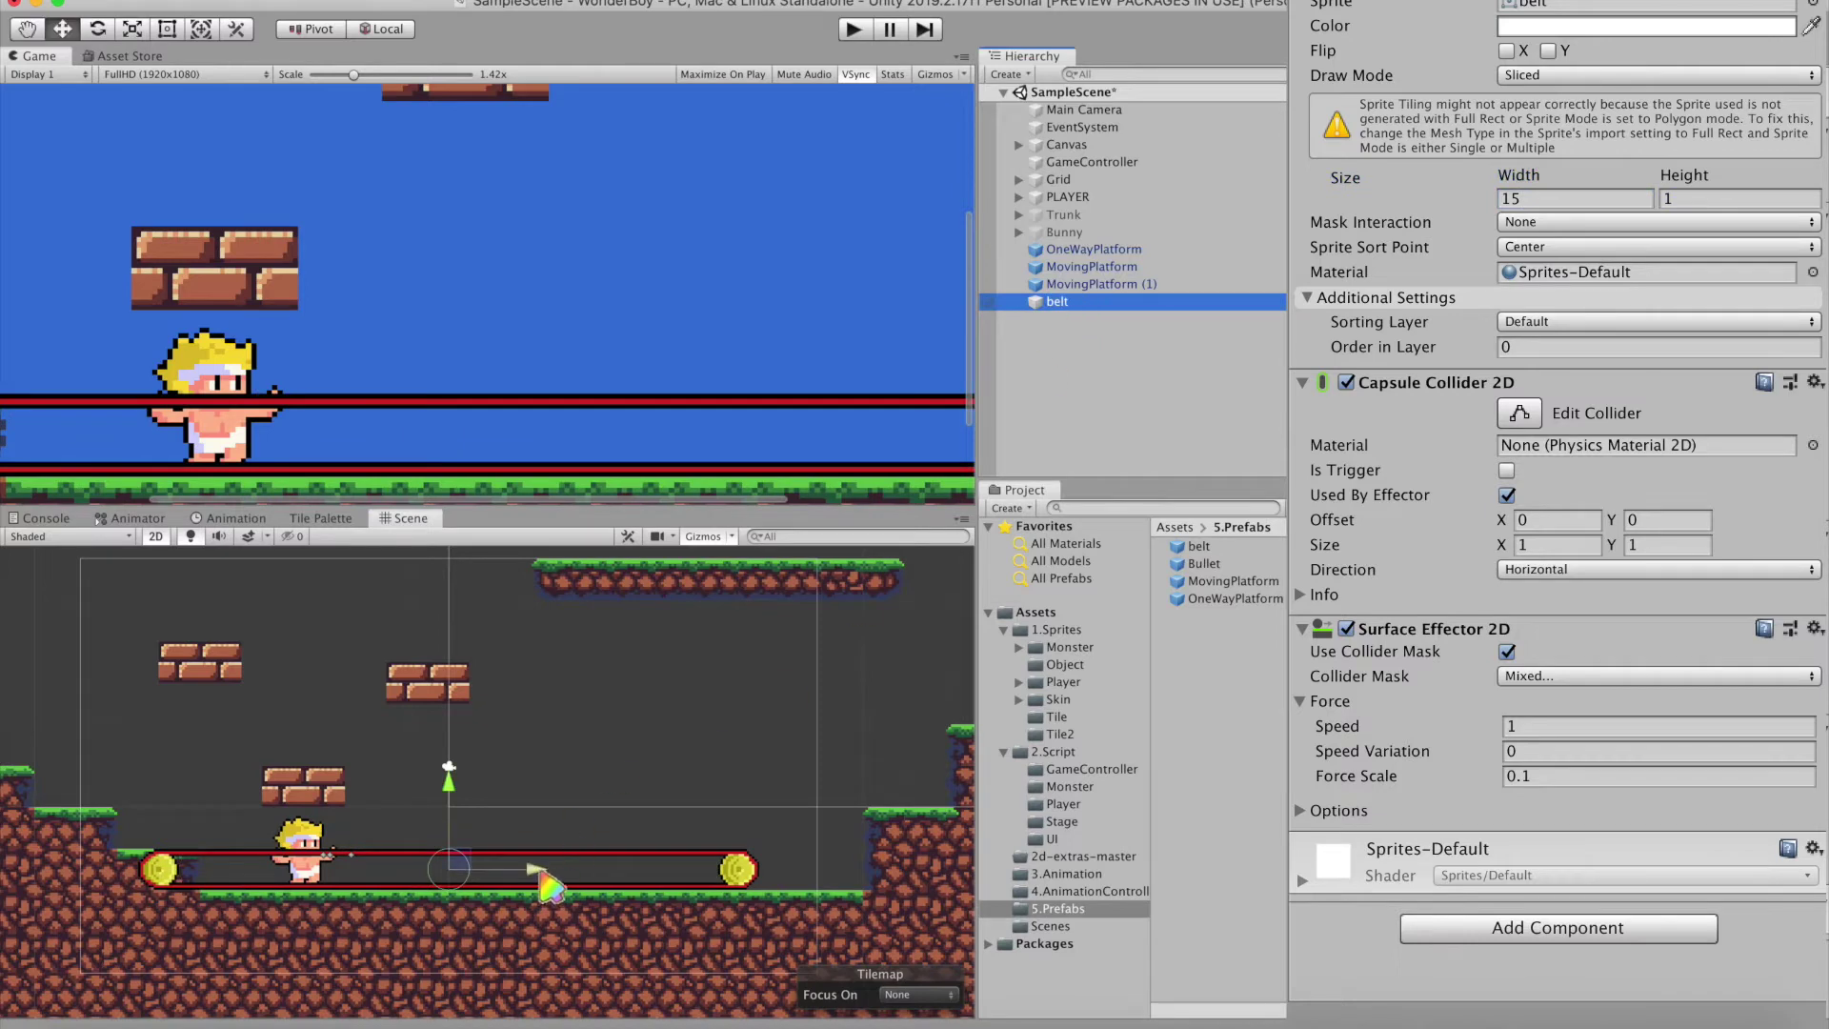
{"action": "left_click_drag", "start_coordinate": [538, 871], "coordinate": [622, 871]}
{"action": "type", "text": "16"}
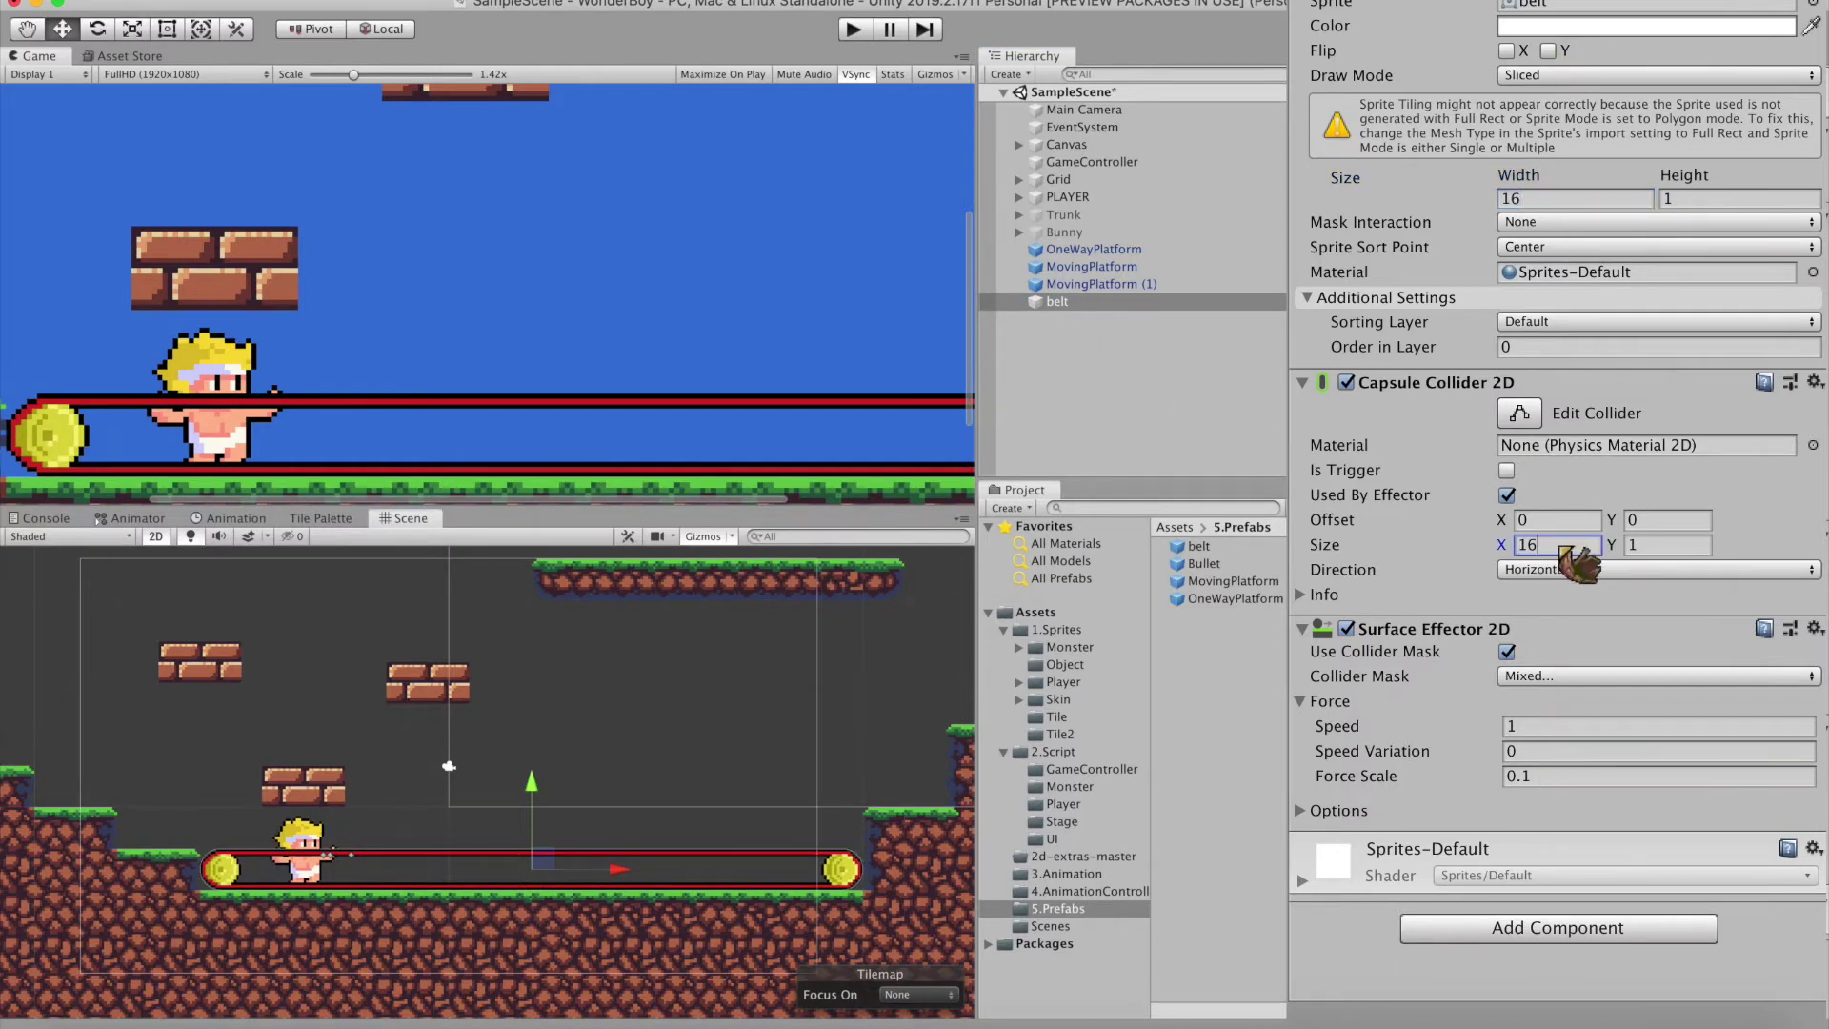
Step: Disable the OneWayPlatform and both MovingPlatforms
{"action": "left_click", "coordinate": [1093, 249]}
{"action": "left_click", "coordinate": [1100, 284], "text": "shift"}
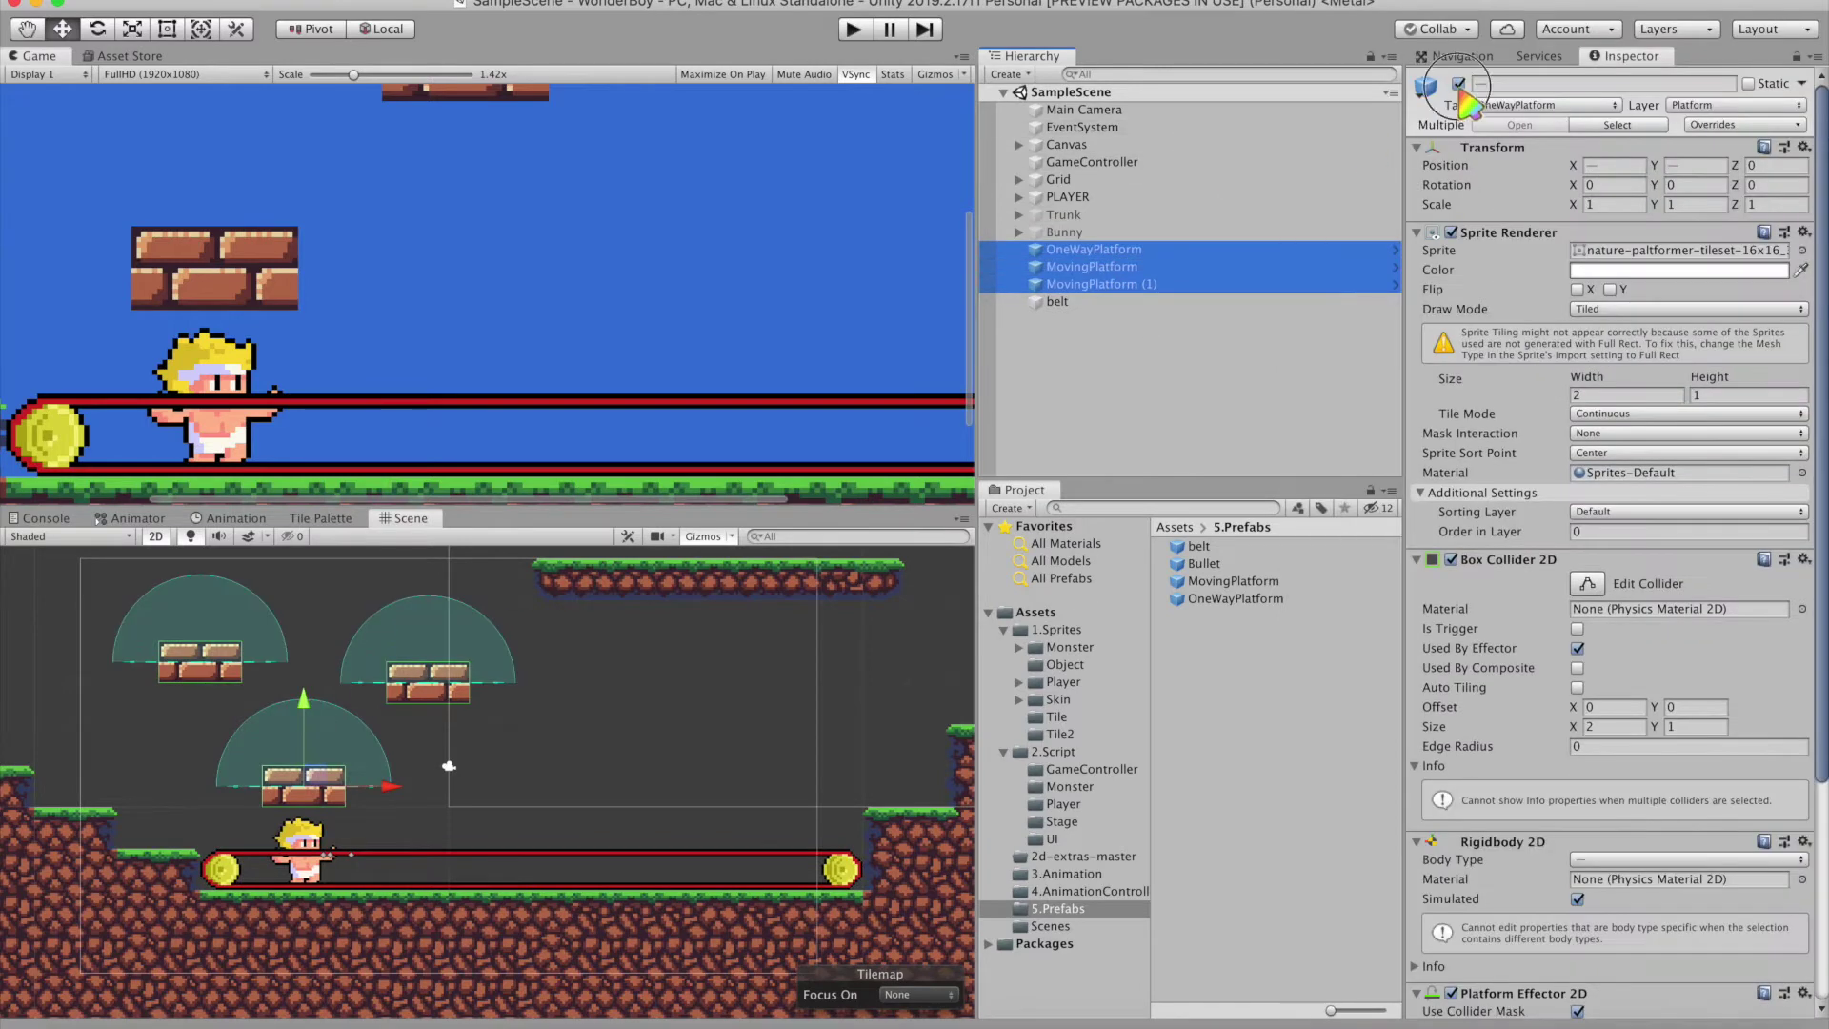
{"action": "left_click", "coordinate": [1458, 83]}
Step: Raise the player above the belt and put the belt on the Platform layer
{"action": "left_click", "coordinate": [1067, 196]}
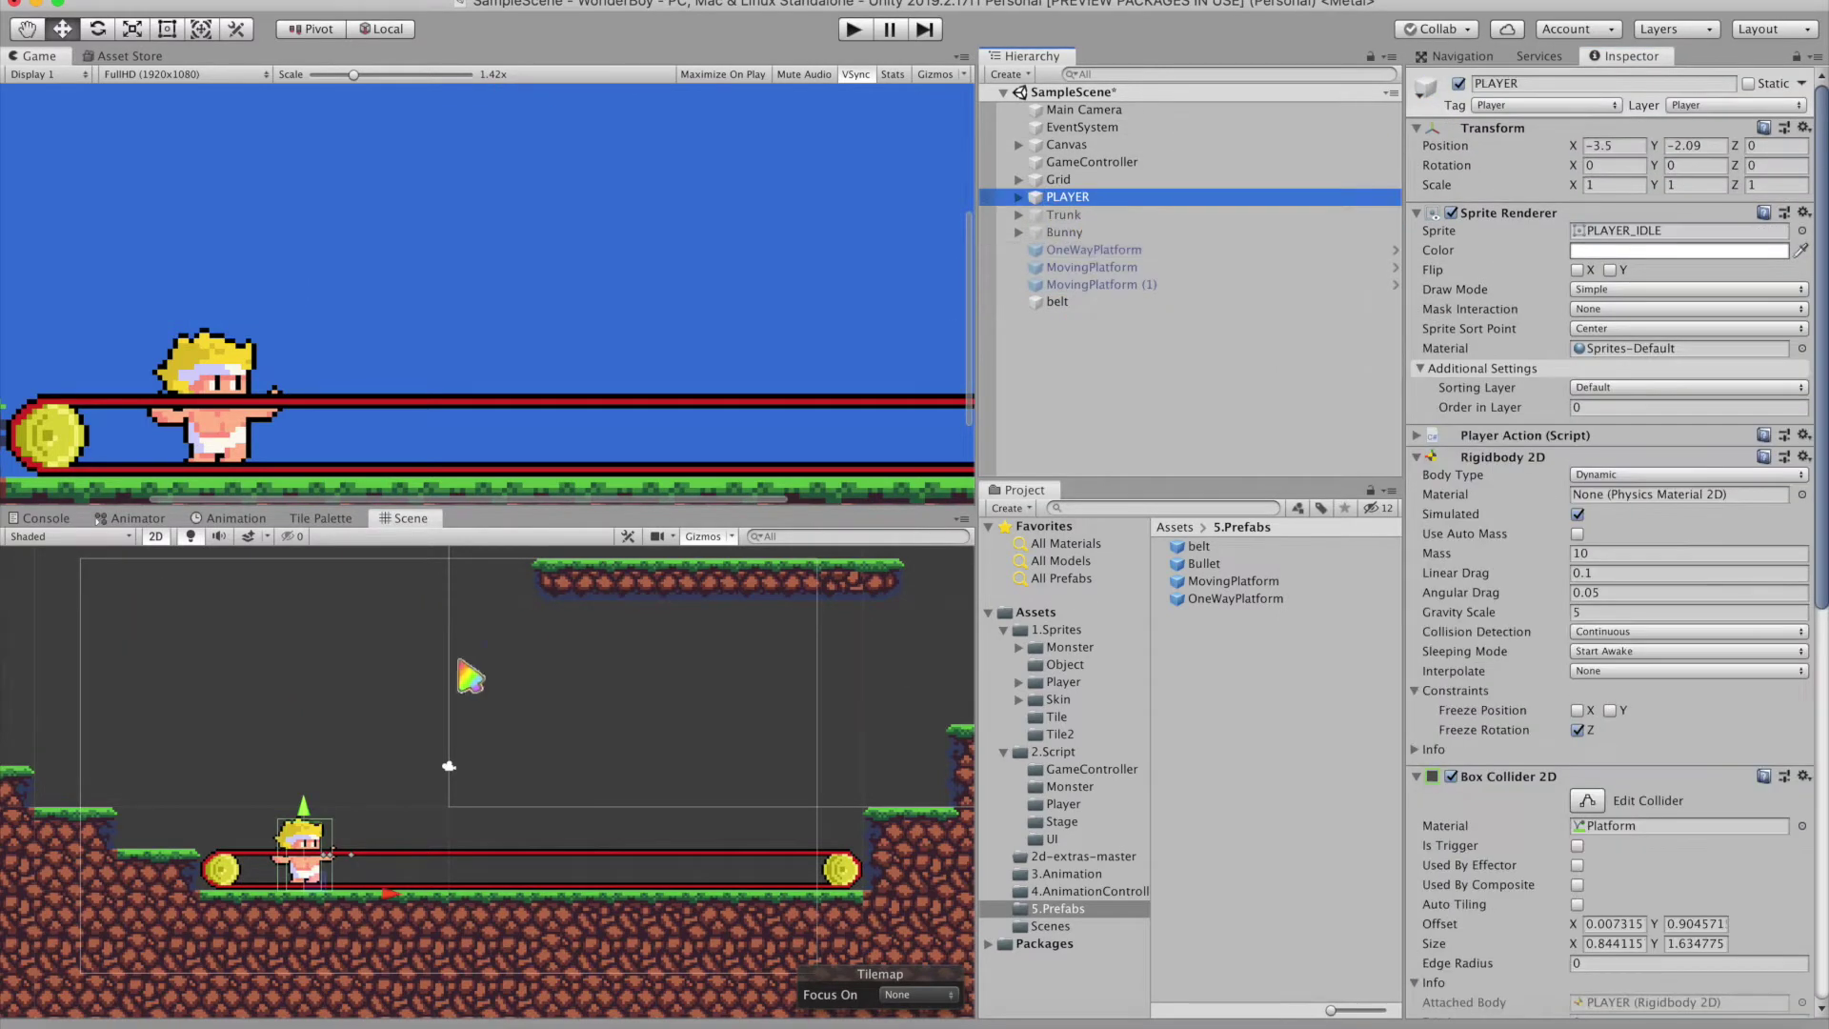
{"action": "left_click_drag", "start_coordinate": [305, 809], "coordinate": [319, 748]}
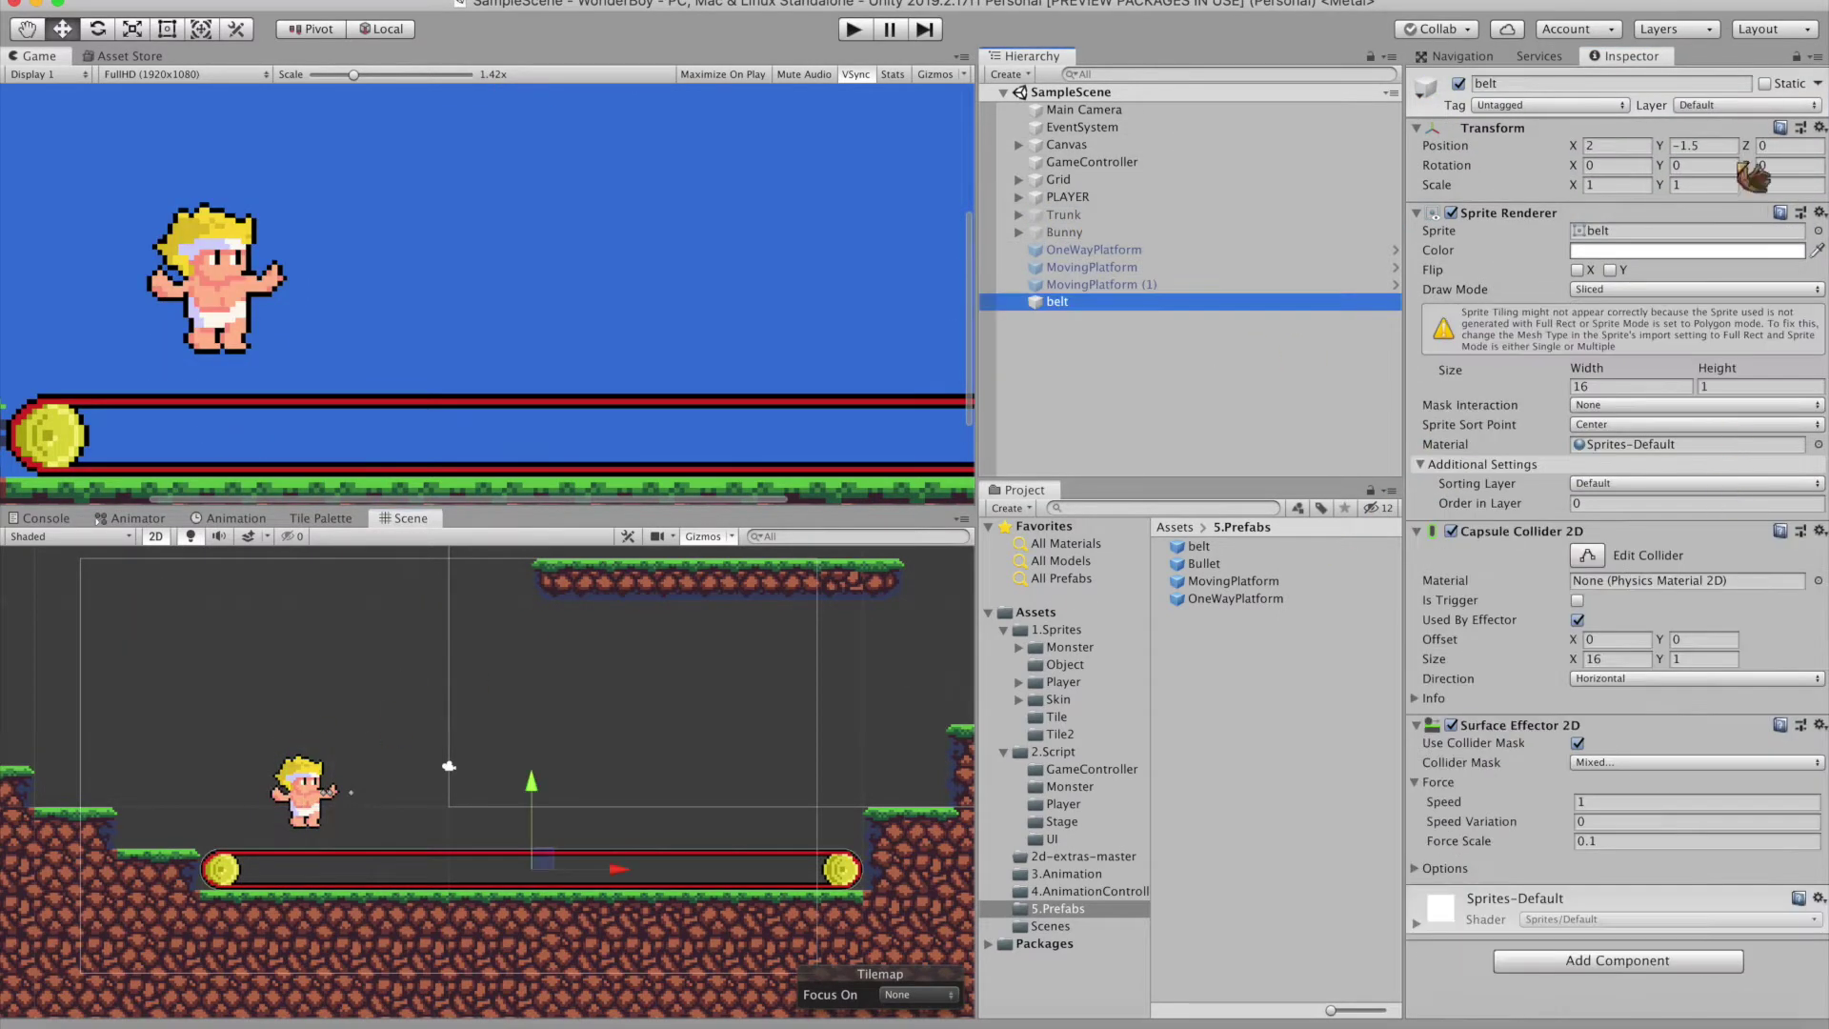
{"action": "left_click", "coordinate": [1728, 105]}
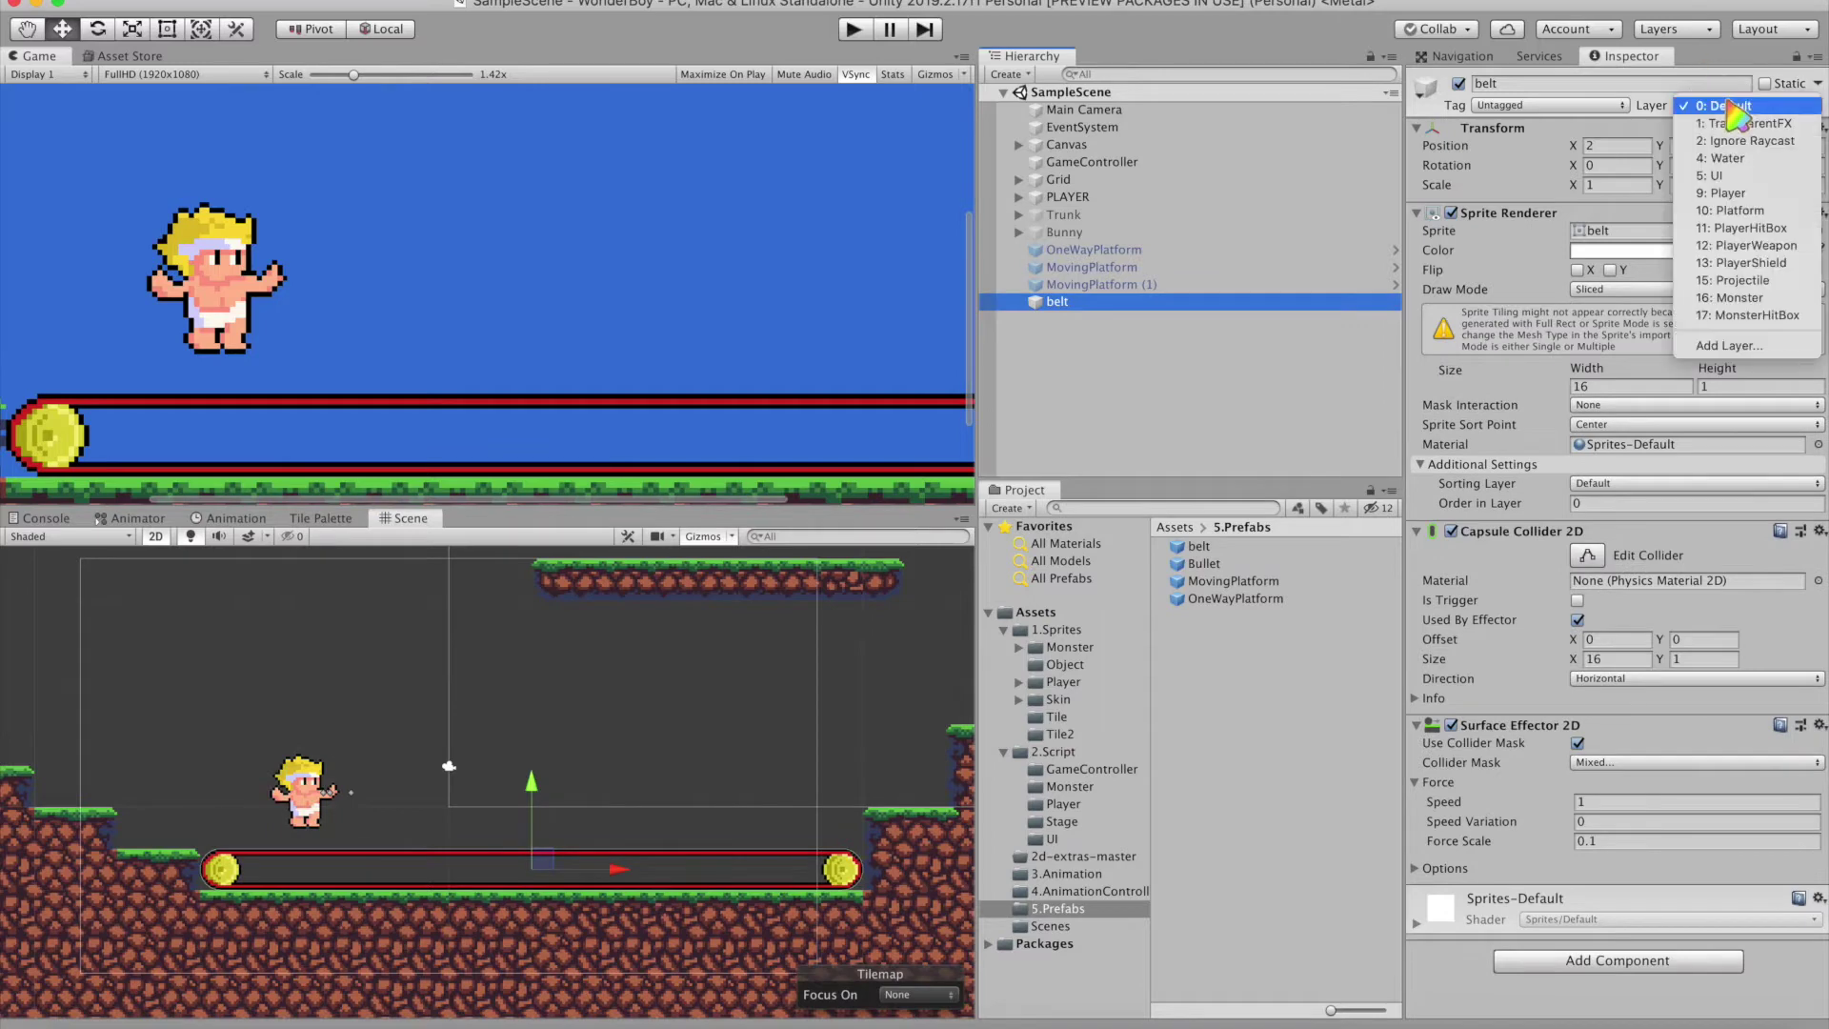
{"action": "left_click", "coordinate": [1757, 211]}
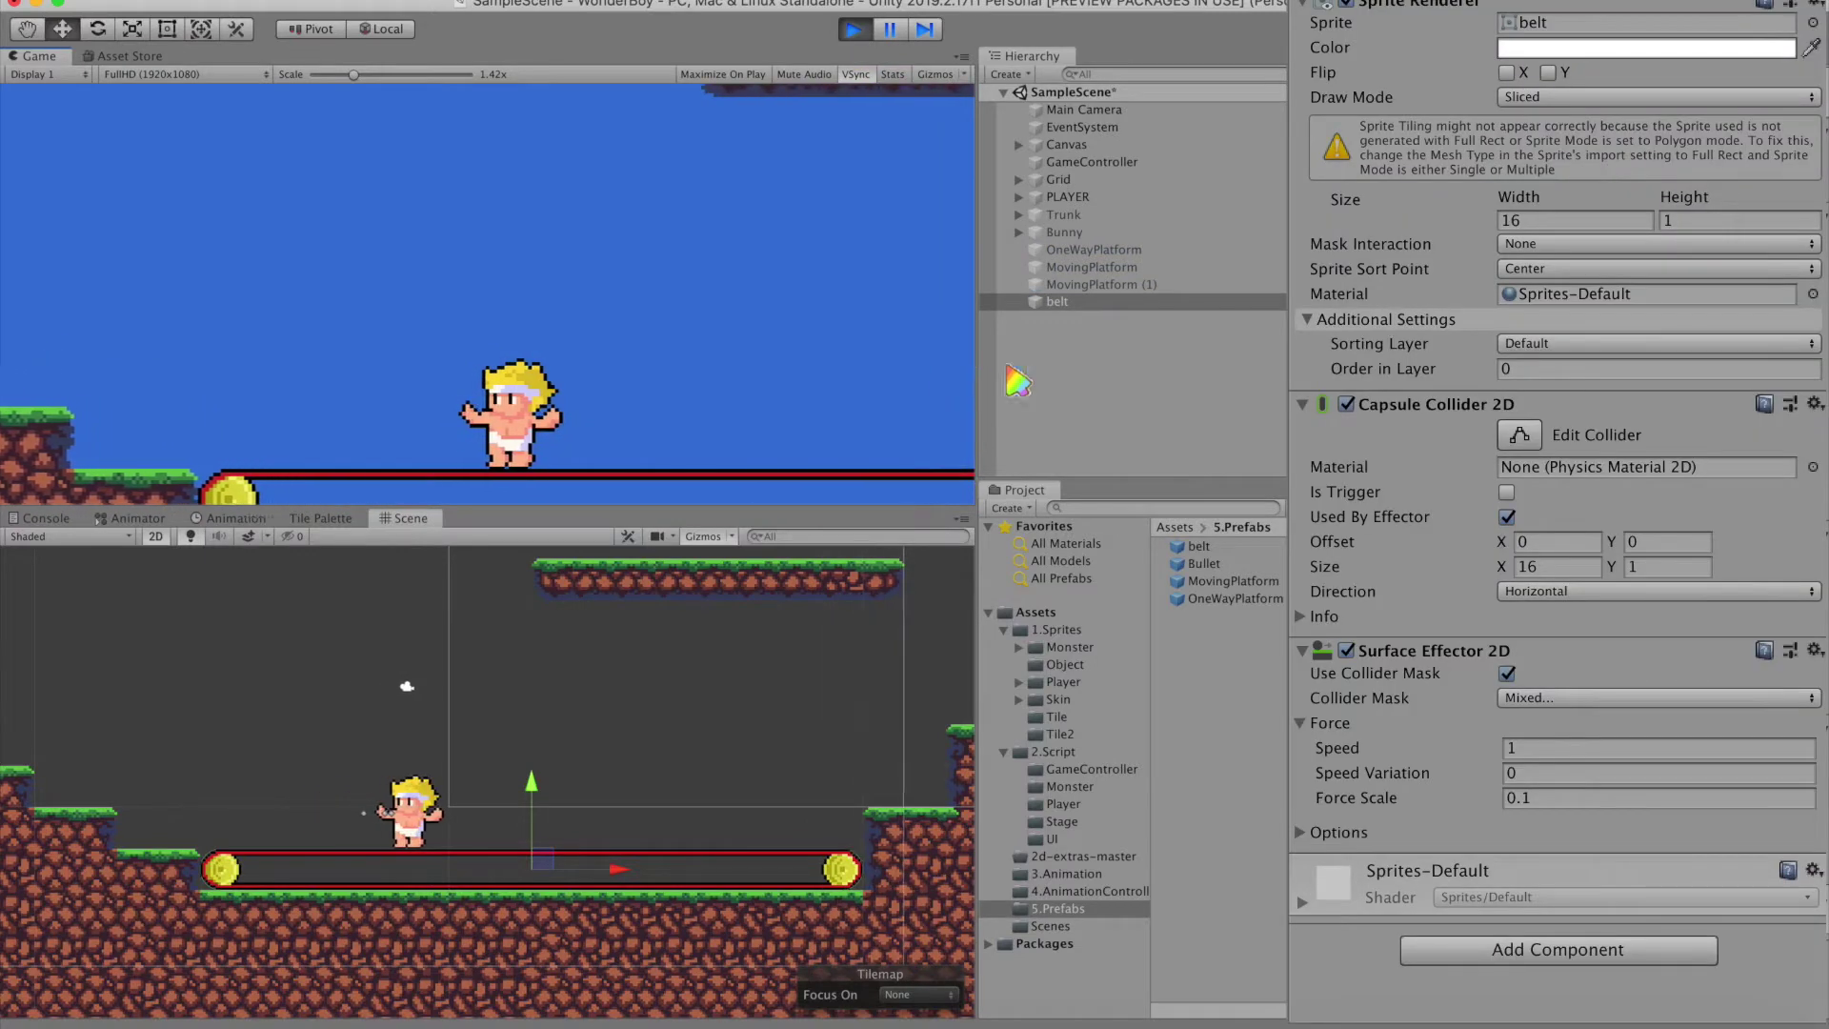
Step: Test belt surface speeds -1 and 6 with a force scale of 0.5
{"action": "left_click", "coordinate": [1557, 751]}
{"action": "type", "text": "-1"}
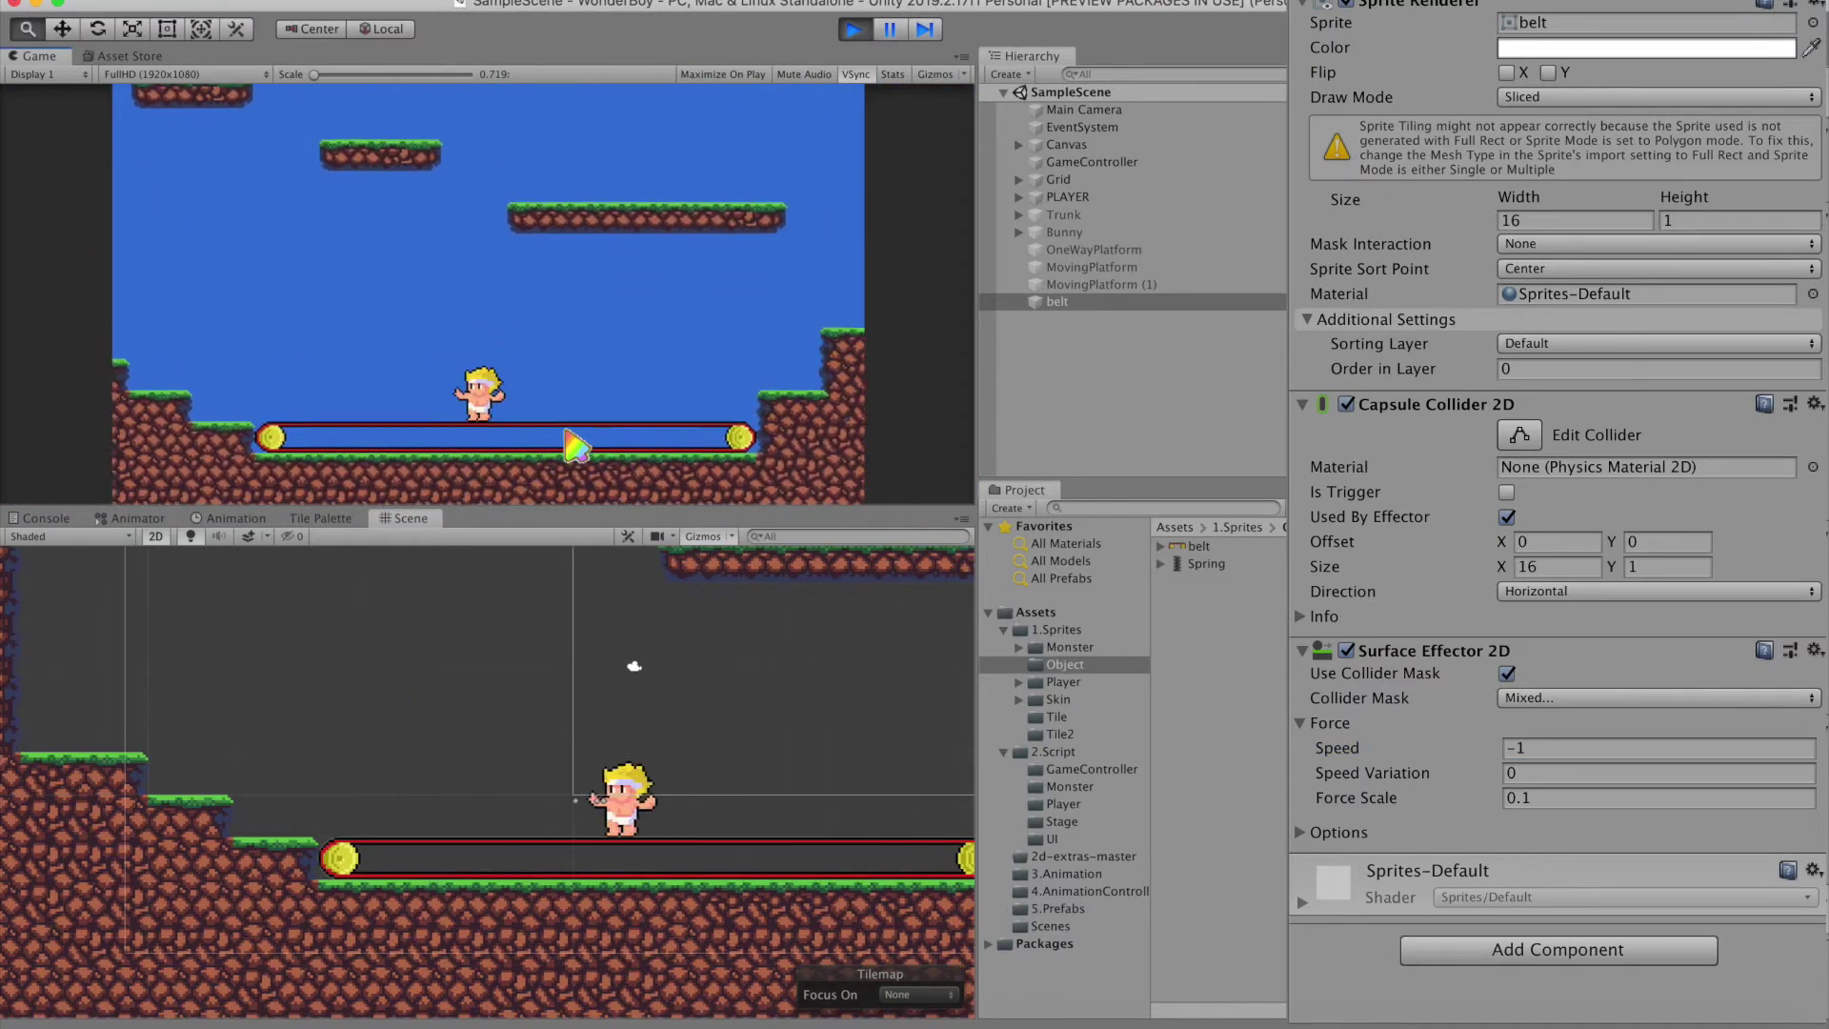
{"action": "left_click", "coordinate": [1569, 749]}
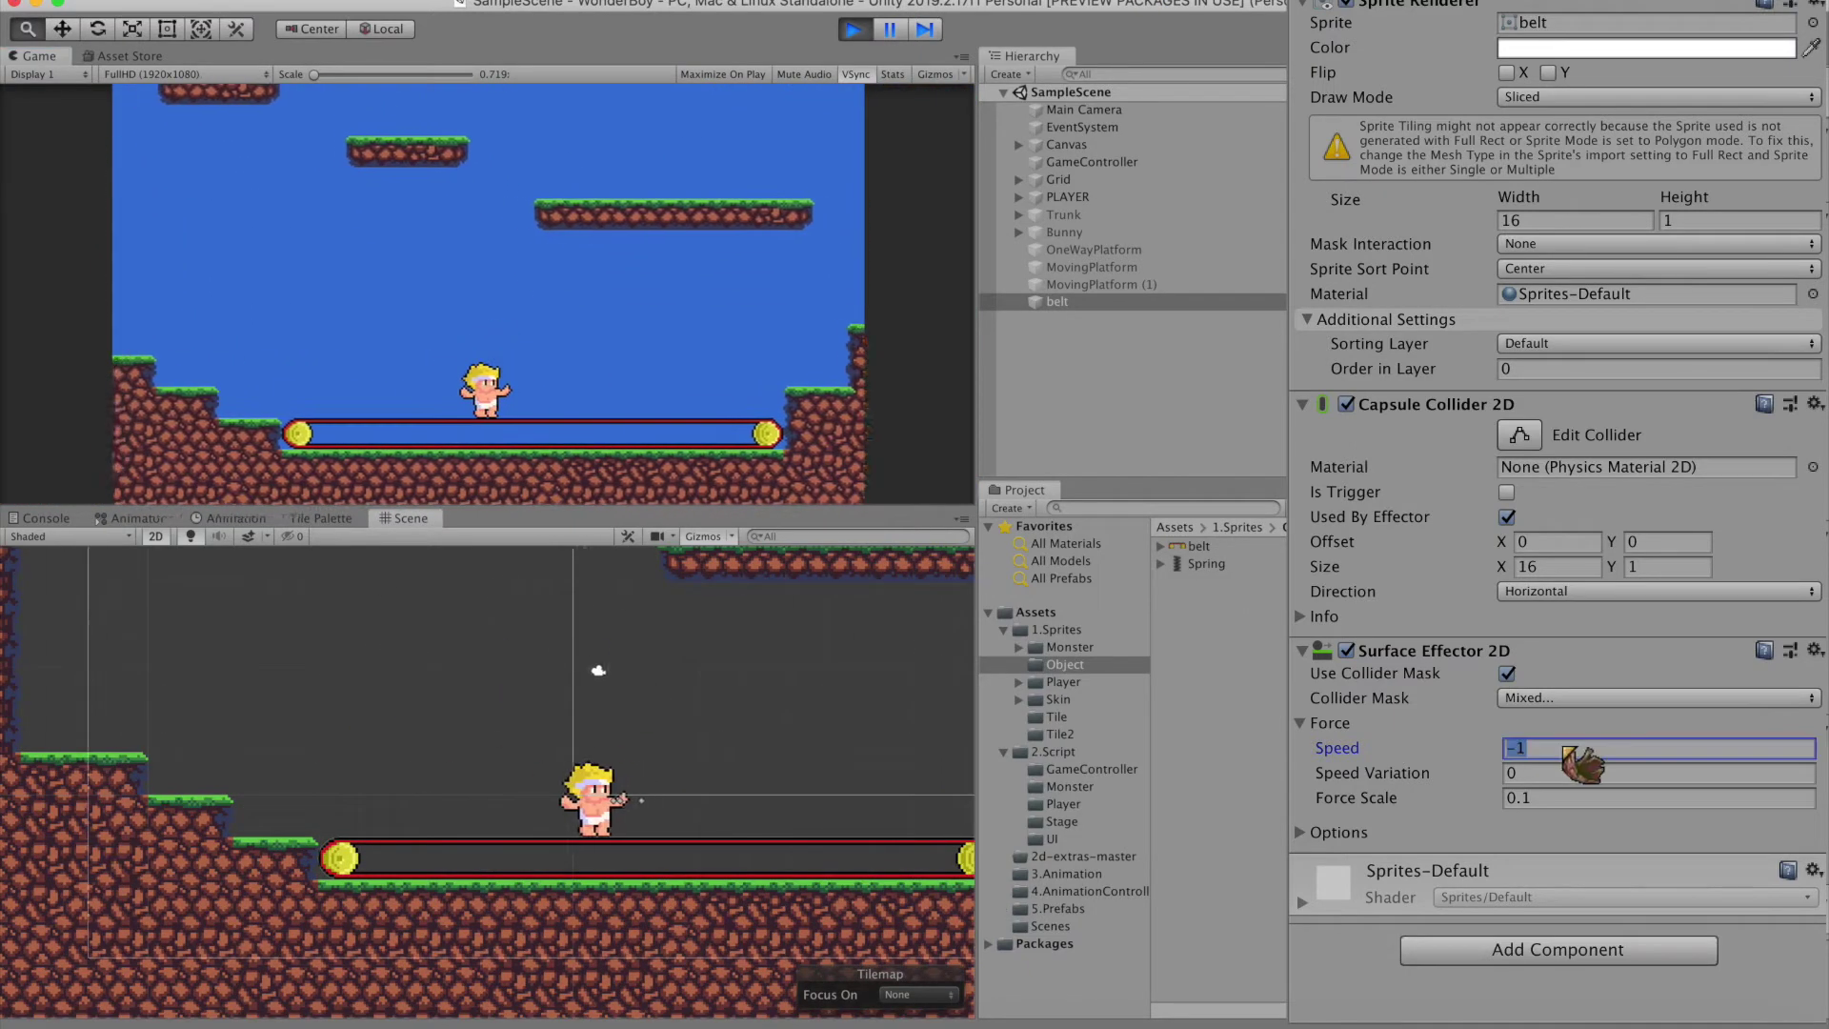
{"action": "type", "text": "-3"}
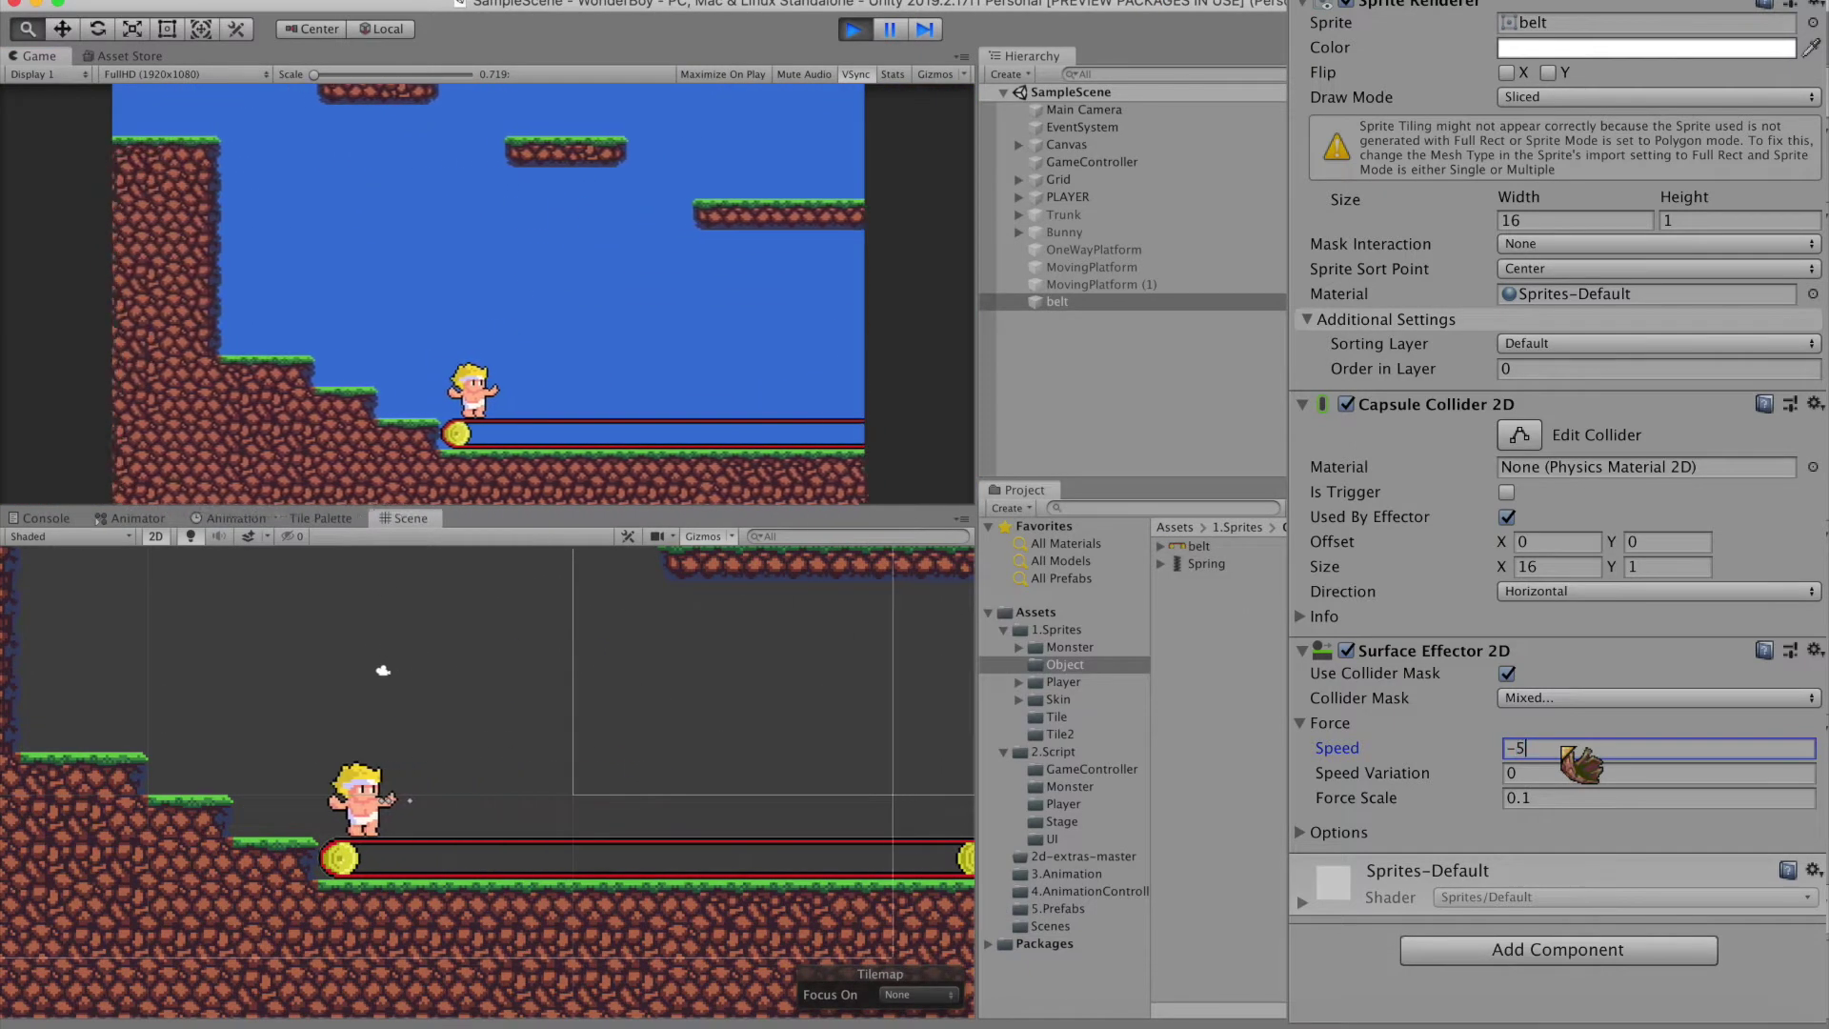
{"action": "key", "text": "BackSpace"}
{"action": "key", "text": "BackSpace"}
{"action": "type", "text": "6"}
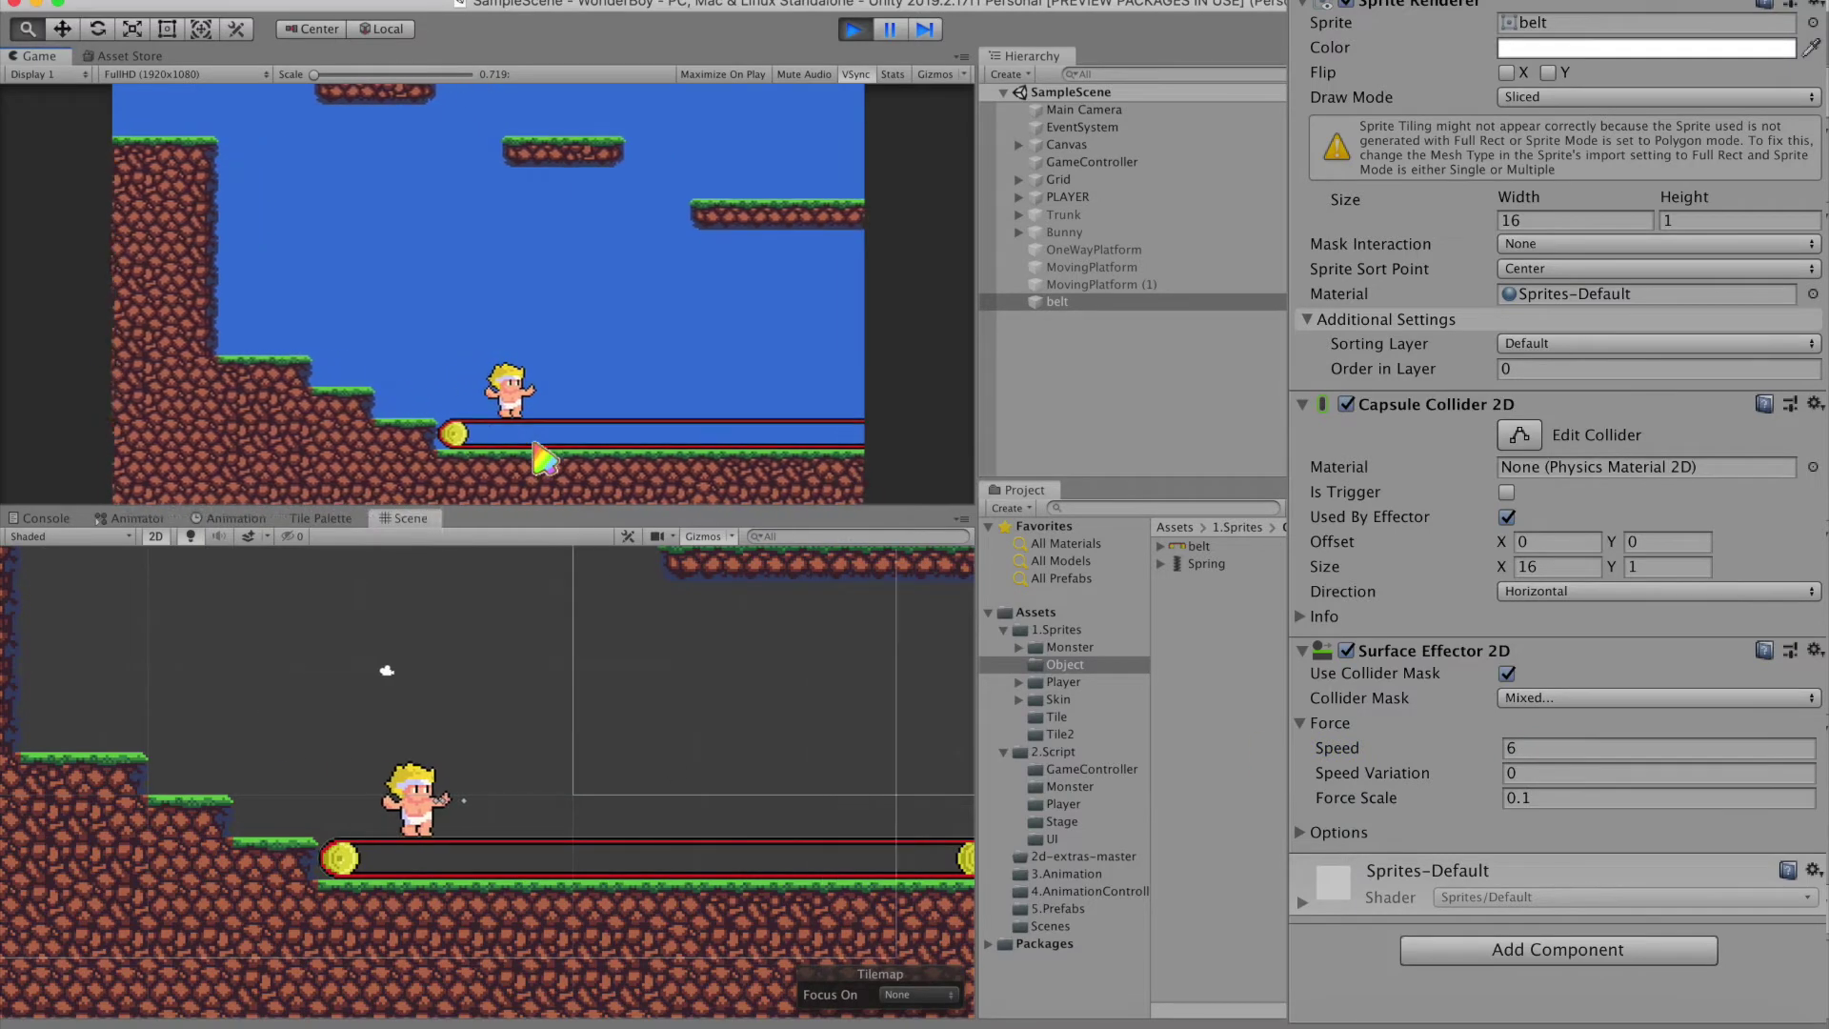
{"action": "left_click", "coordinate": [1597, 800]}
{"action": "type", "text": "5"}
{"action": "key", "text": "Return"}
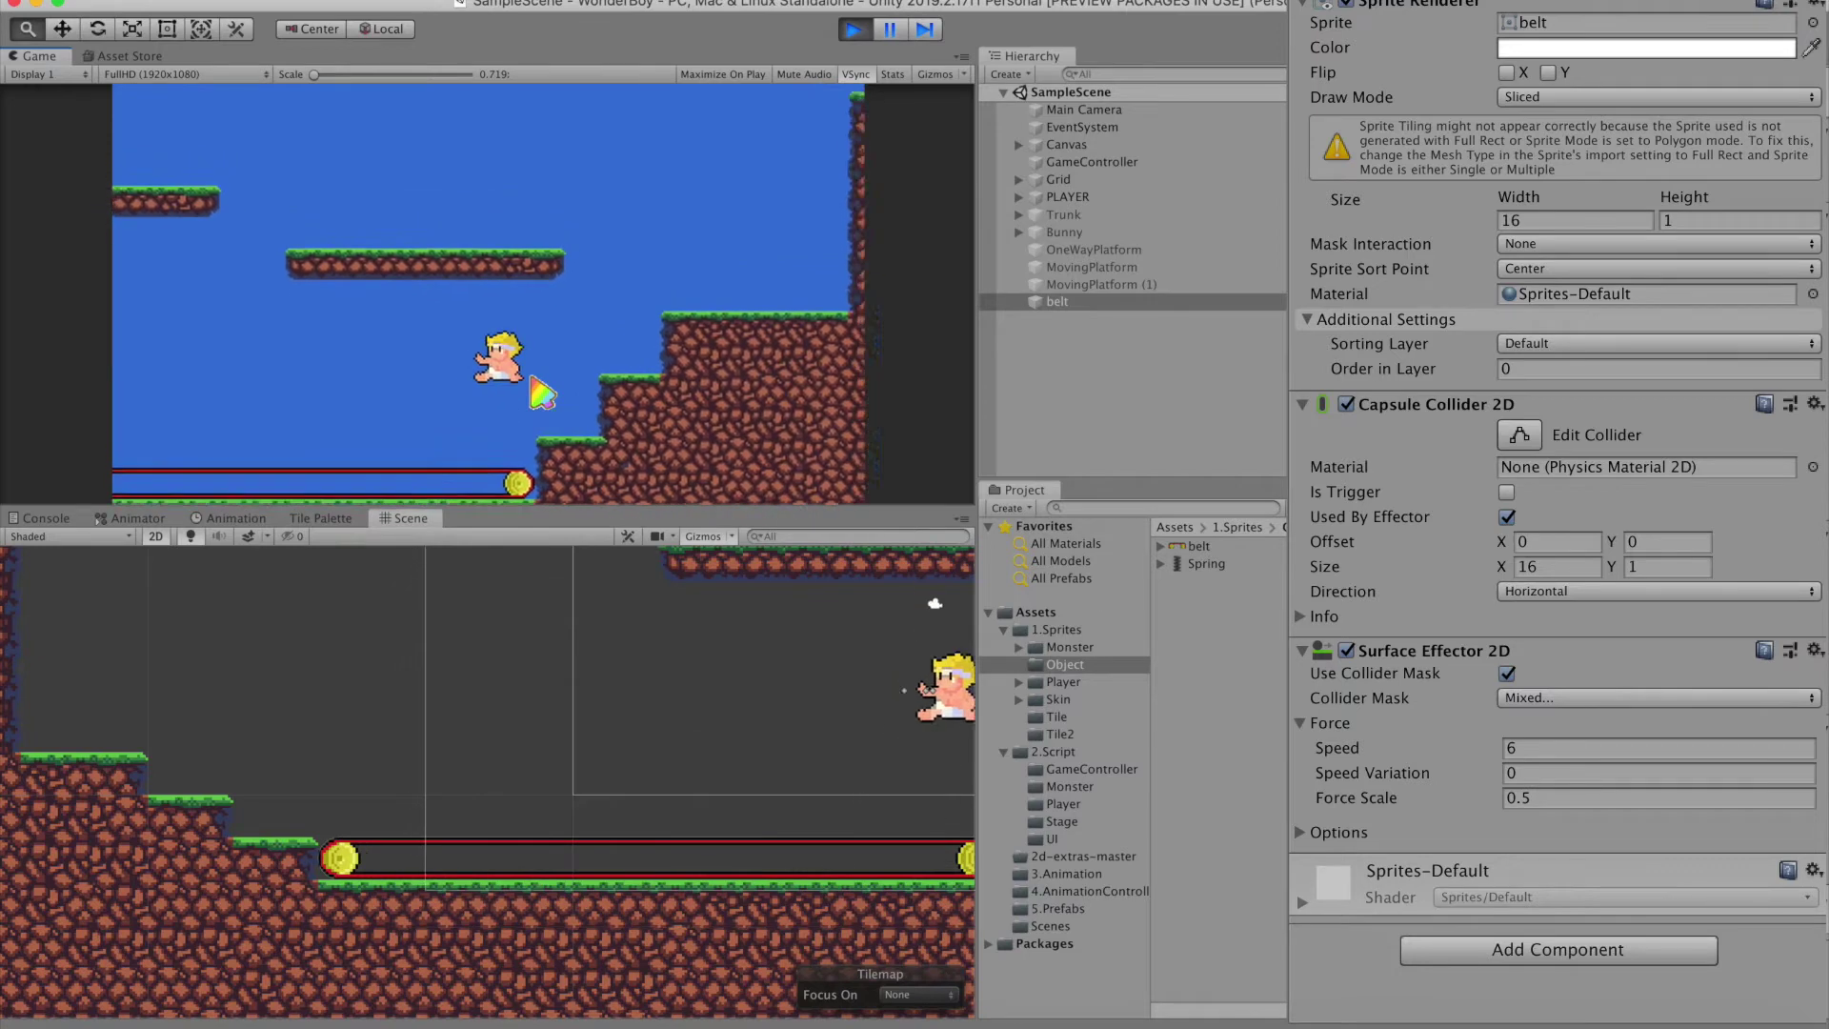
Step: Settle on surface speed -1 and force scale 0.1, then stop play mode
{"action": "left_click", "coordinate": [1567, 749]}
{"action": "type", "text": "-1"}
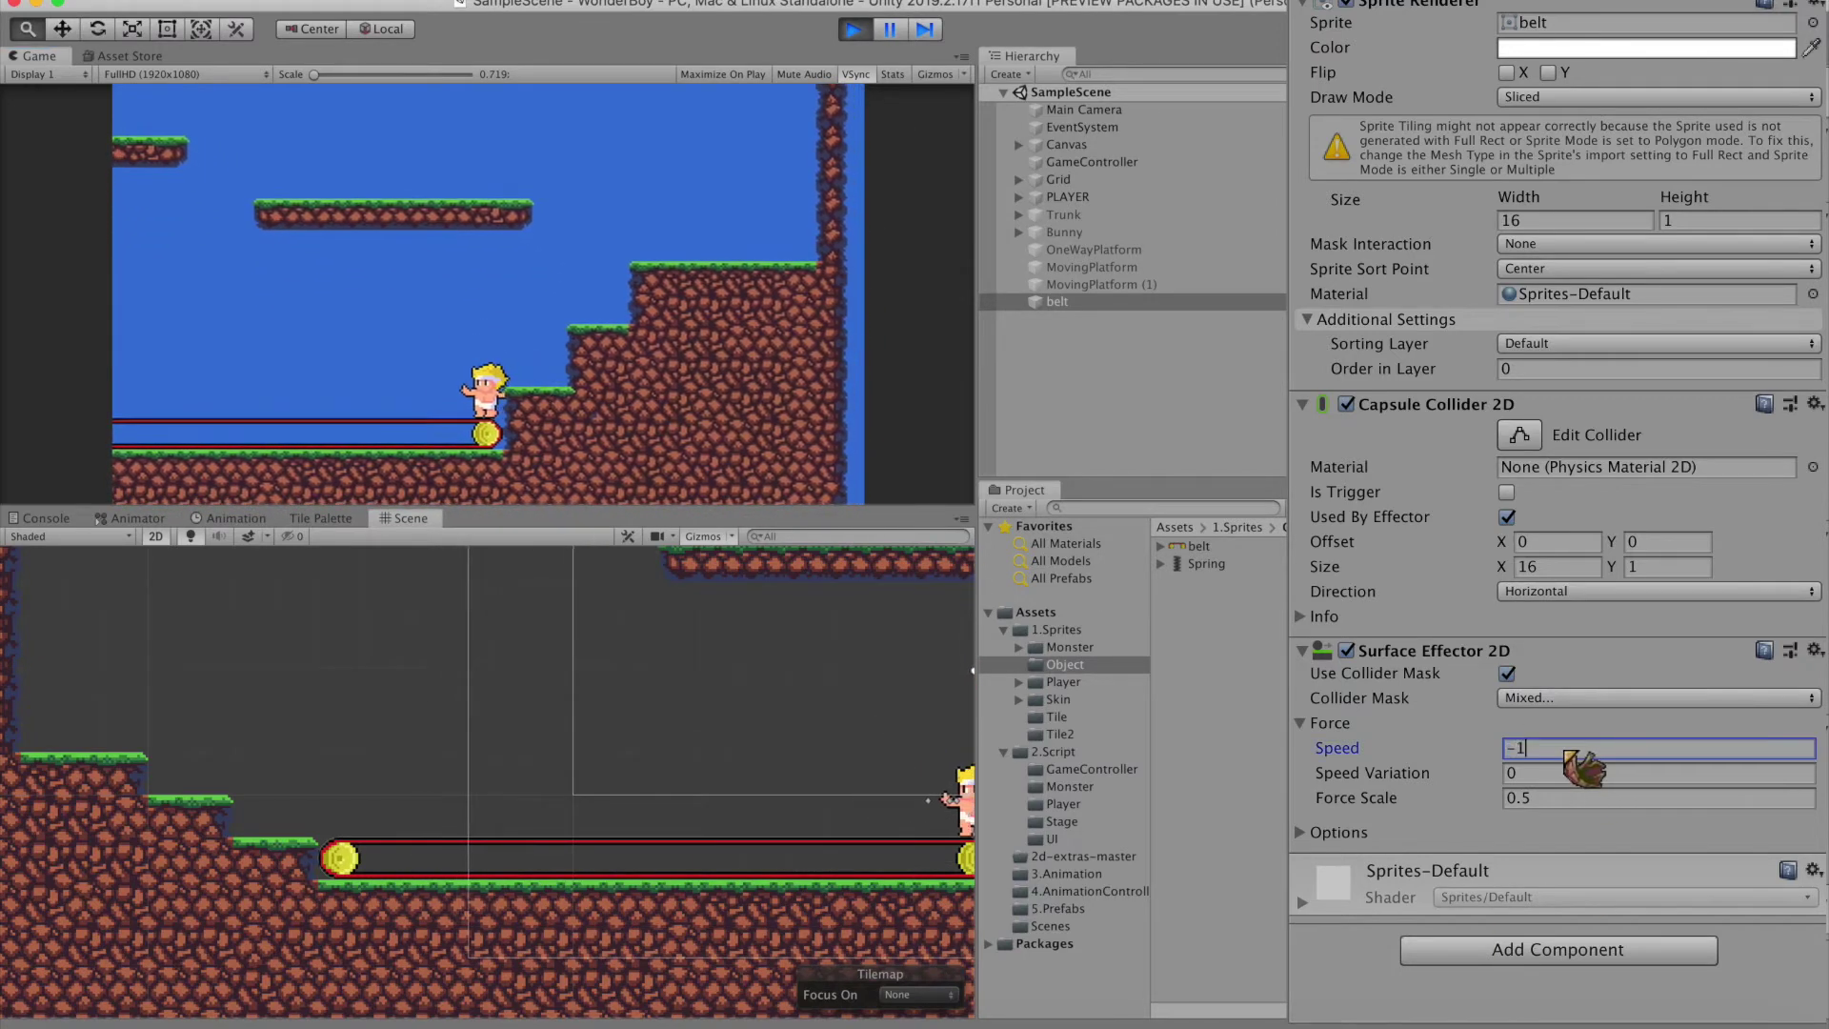
{"action": "left_click", "coordinate": [1613, 802]}
{"action": "key", "text": "BackSpace"}
{"action": "type", "text": "1"}
{"action": "key", "text": "Return"}
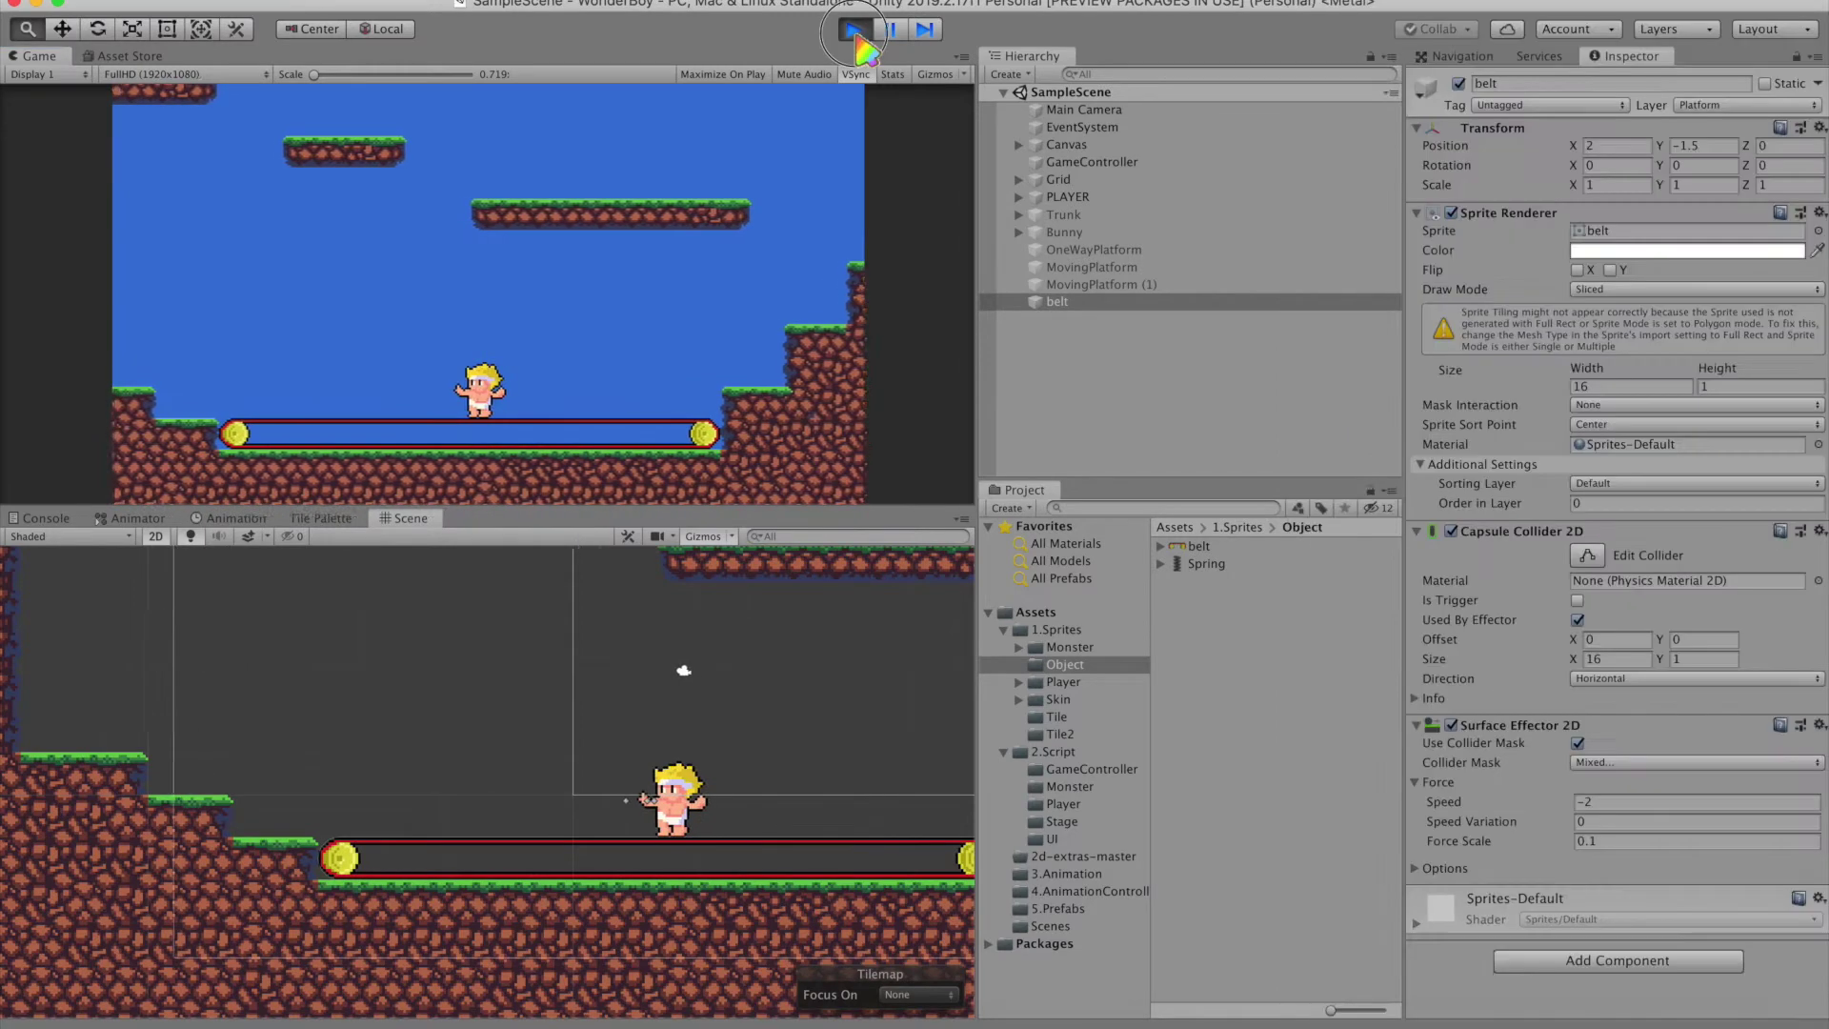
{"action": "key", "text": "ctrl+p"}
{"action": "left_click", "coordinate": [1066, 305]}
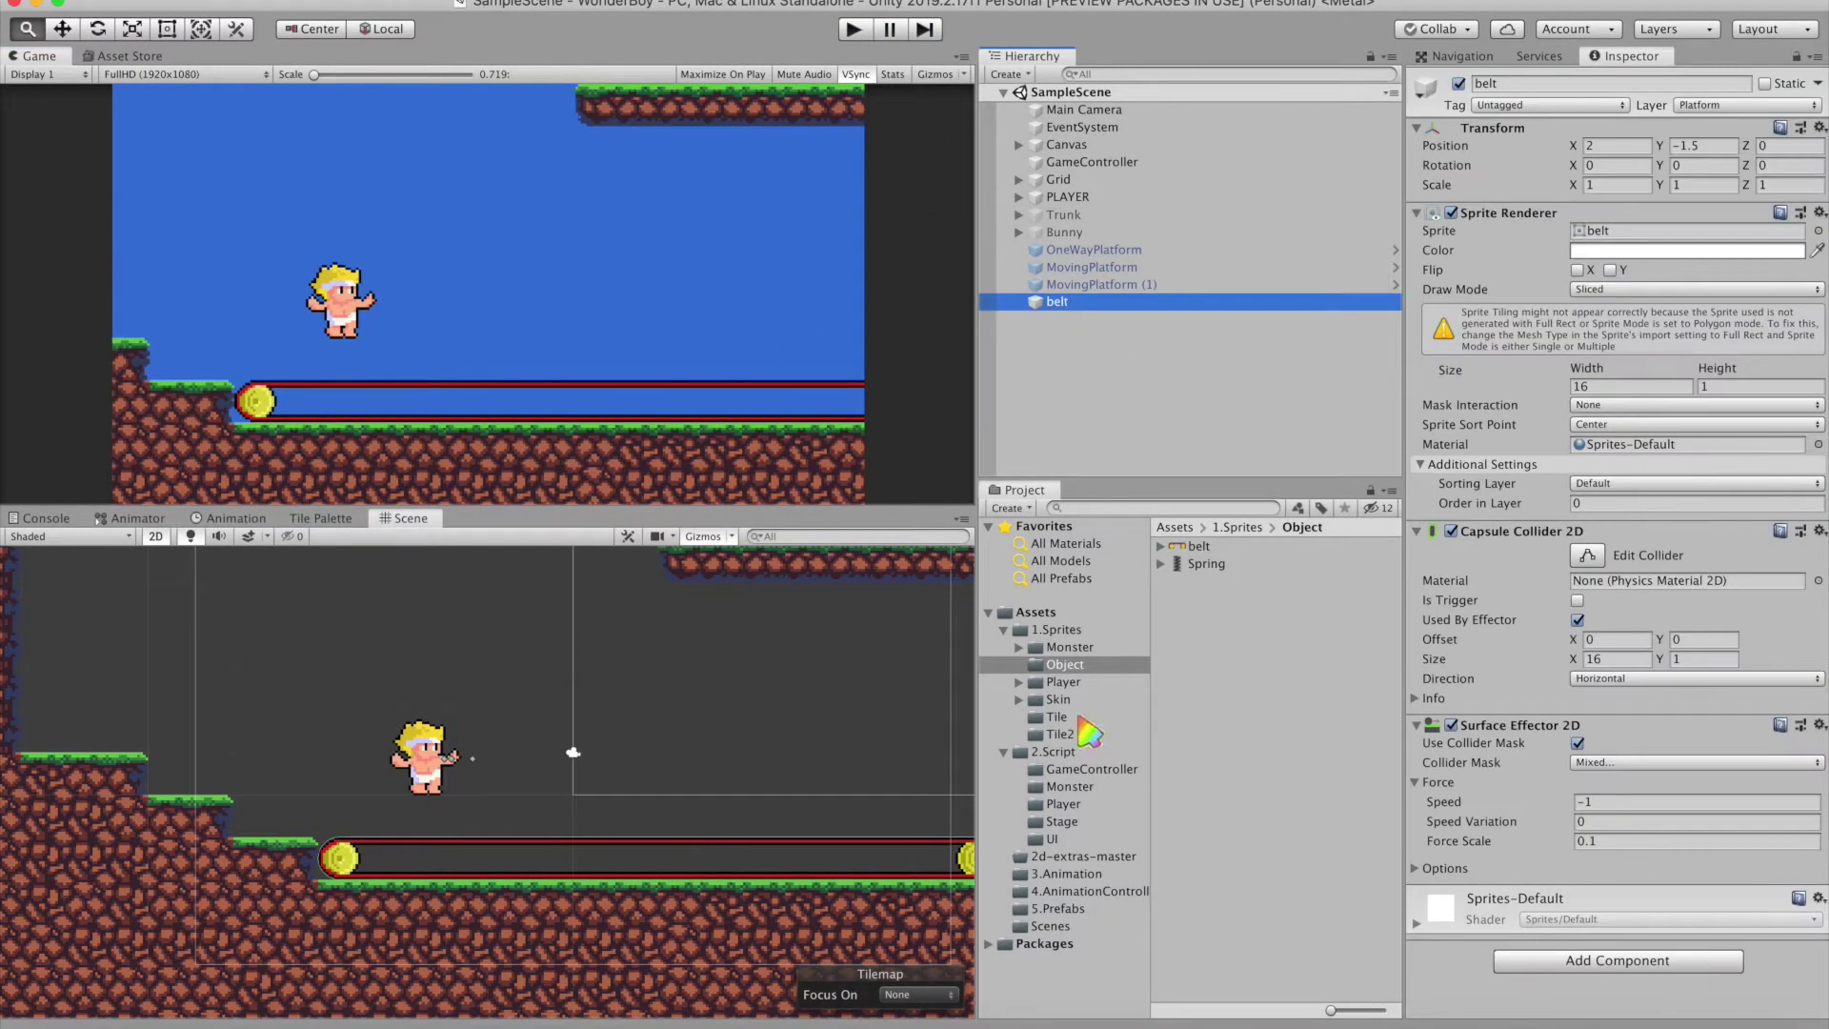
Step: Save the belt as a prefab in 5.Prefabs and place the Tile2 water sprite in the scene
{"action": "left_click_drag", "start_coordinate": [1331, 734], "coordinate": [1068, 909]}
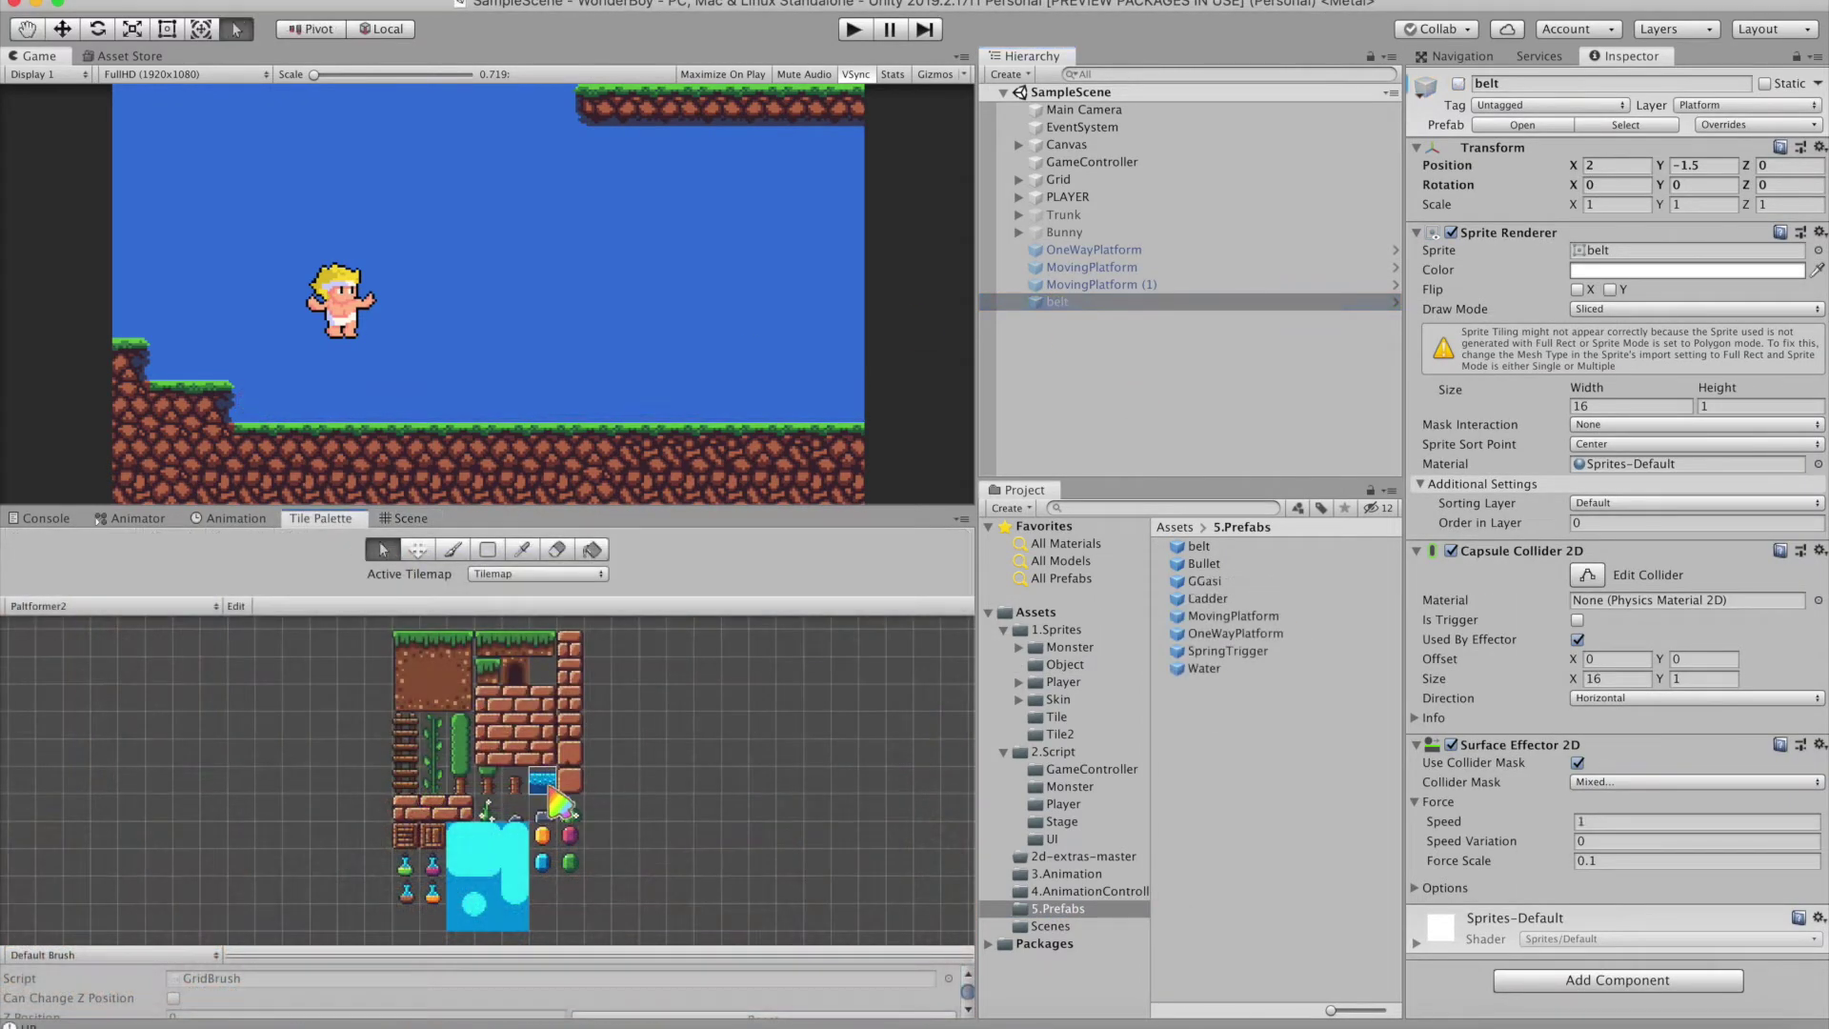
{"action": "left_click", "coordinate": [560, 804]}
{"action": "left_click", "coordinate": [1059, 733]}
{"action": "left_click_drag", "start_coordinate": [1276, 770], "coordinate": [1147, 397]}
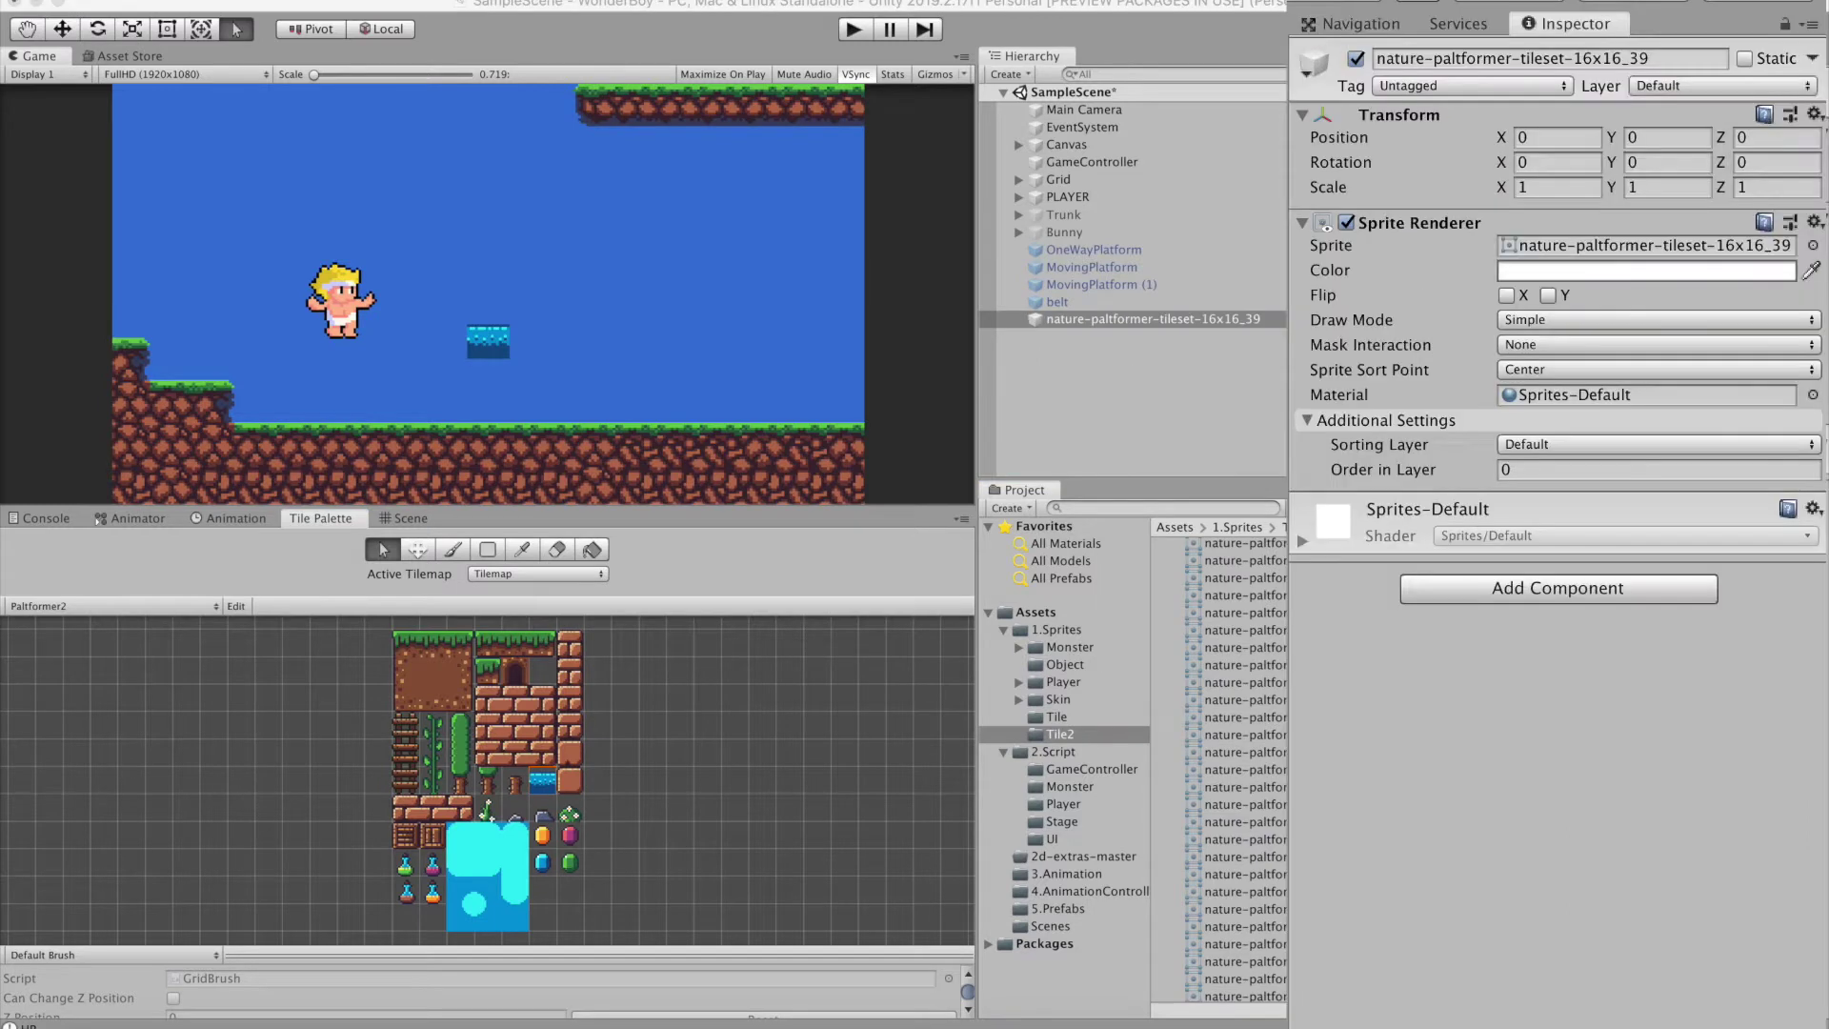
Step: Rename the water tile to Water and assign it the Platform layer
{"action": "left_click", "coordinate": [1543, 58]}
{"action": "type", "text": "Water"}
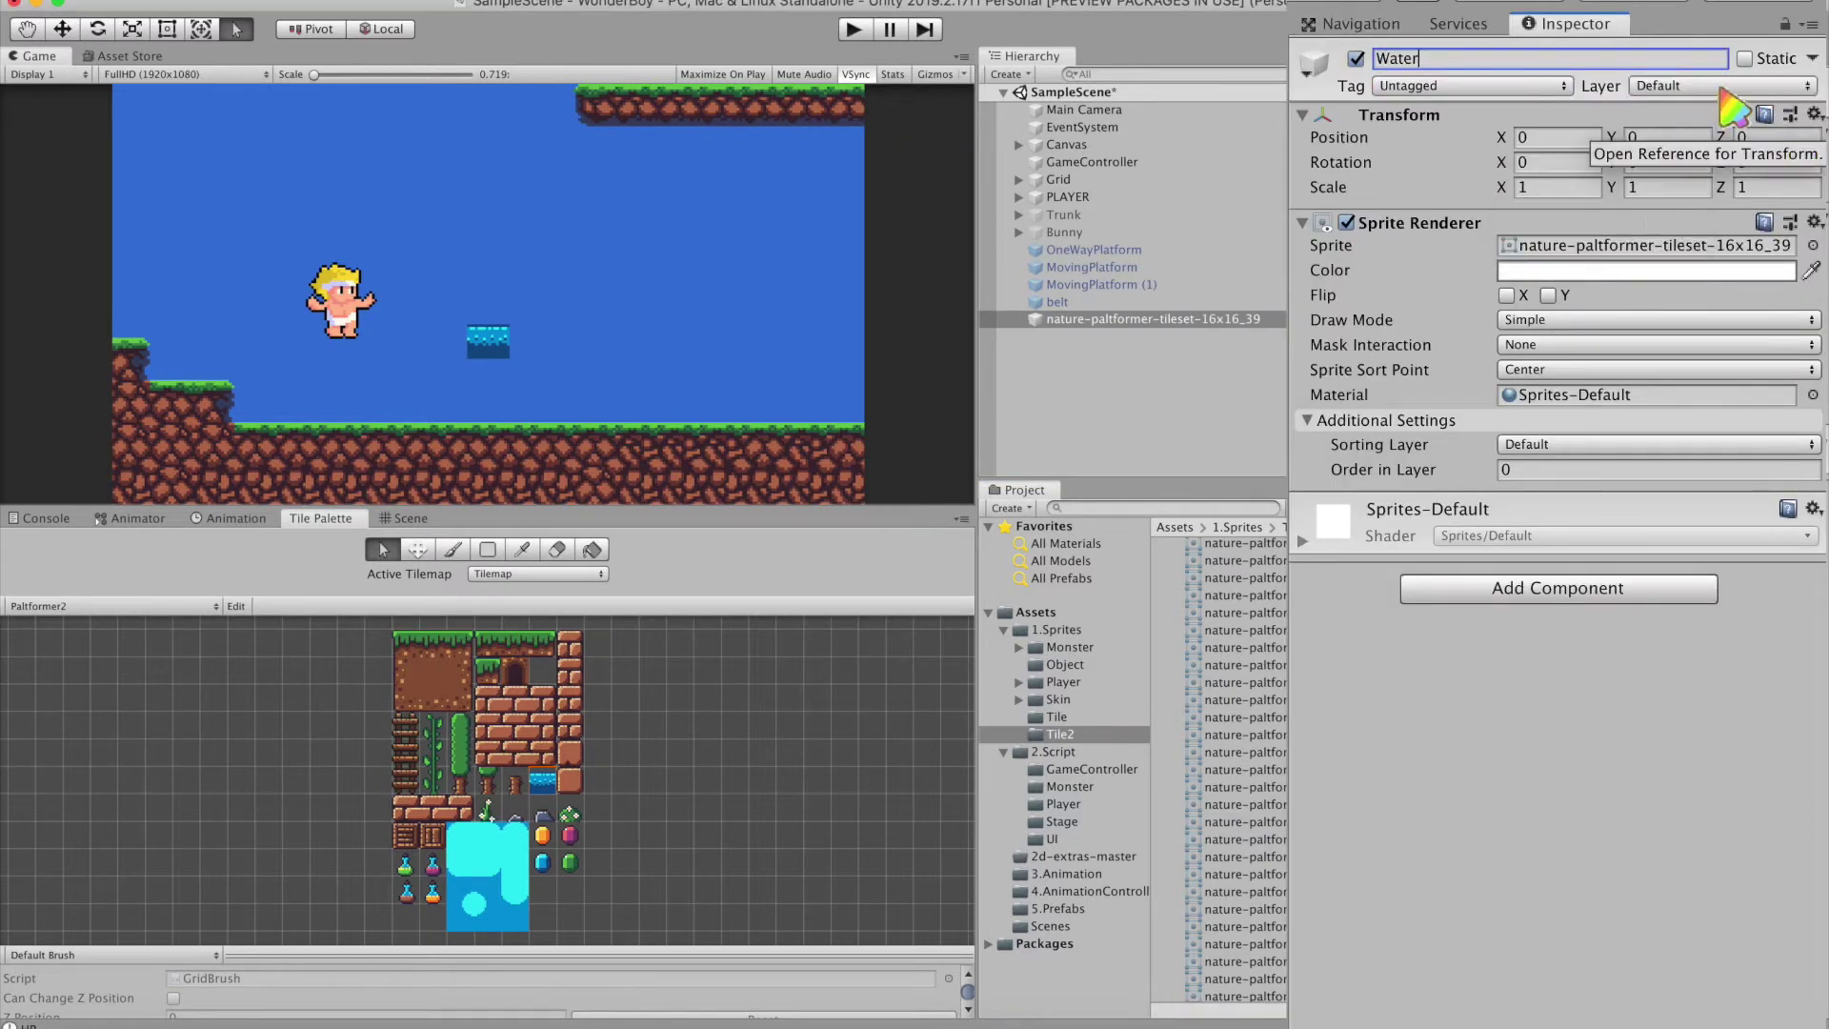
{"action": "left_click", "coordinate": [1715, 86]}
{"action": "left_click", "coordinate": [1760, 225]}
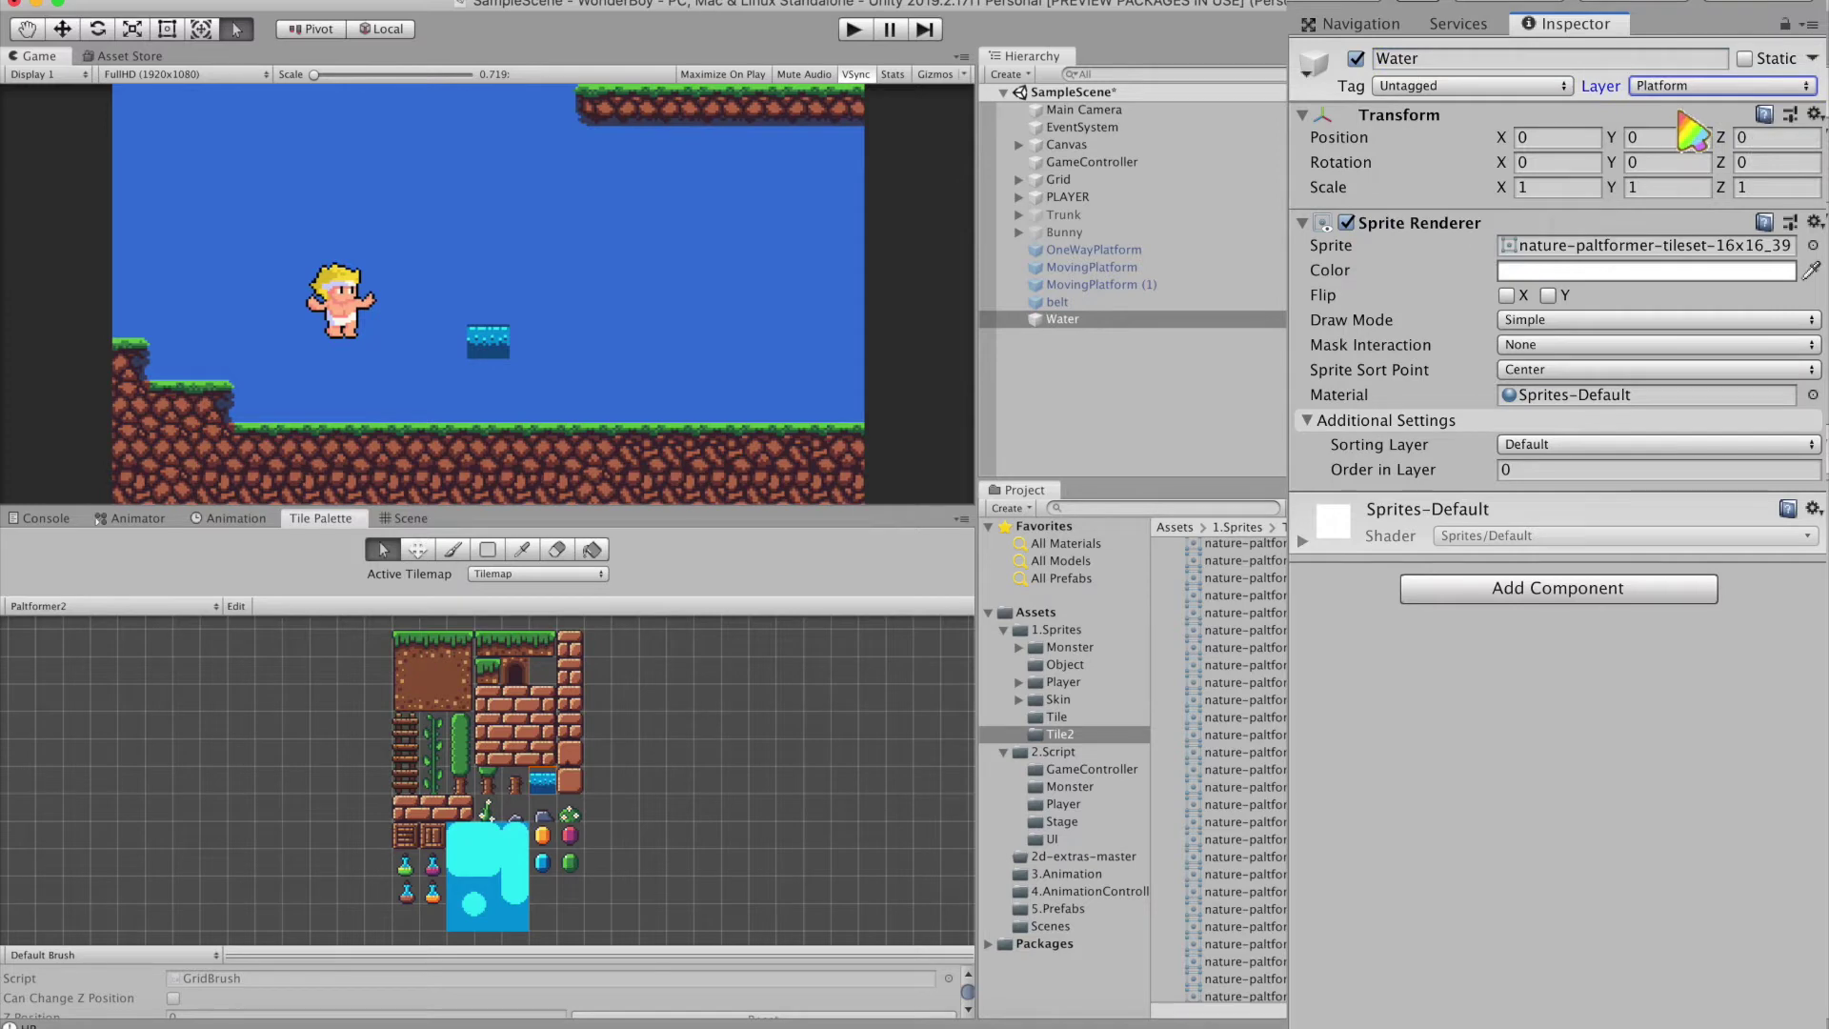
{"action": "left_click", "coordinate": [1509, 591]}
Step: Add a Box Collider 2D used by a Buoyancy Effector 2D masked to the Player layer
{"action": "type", "text": "box"}
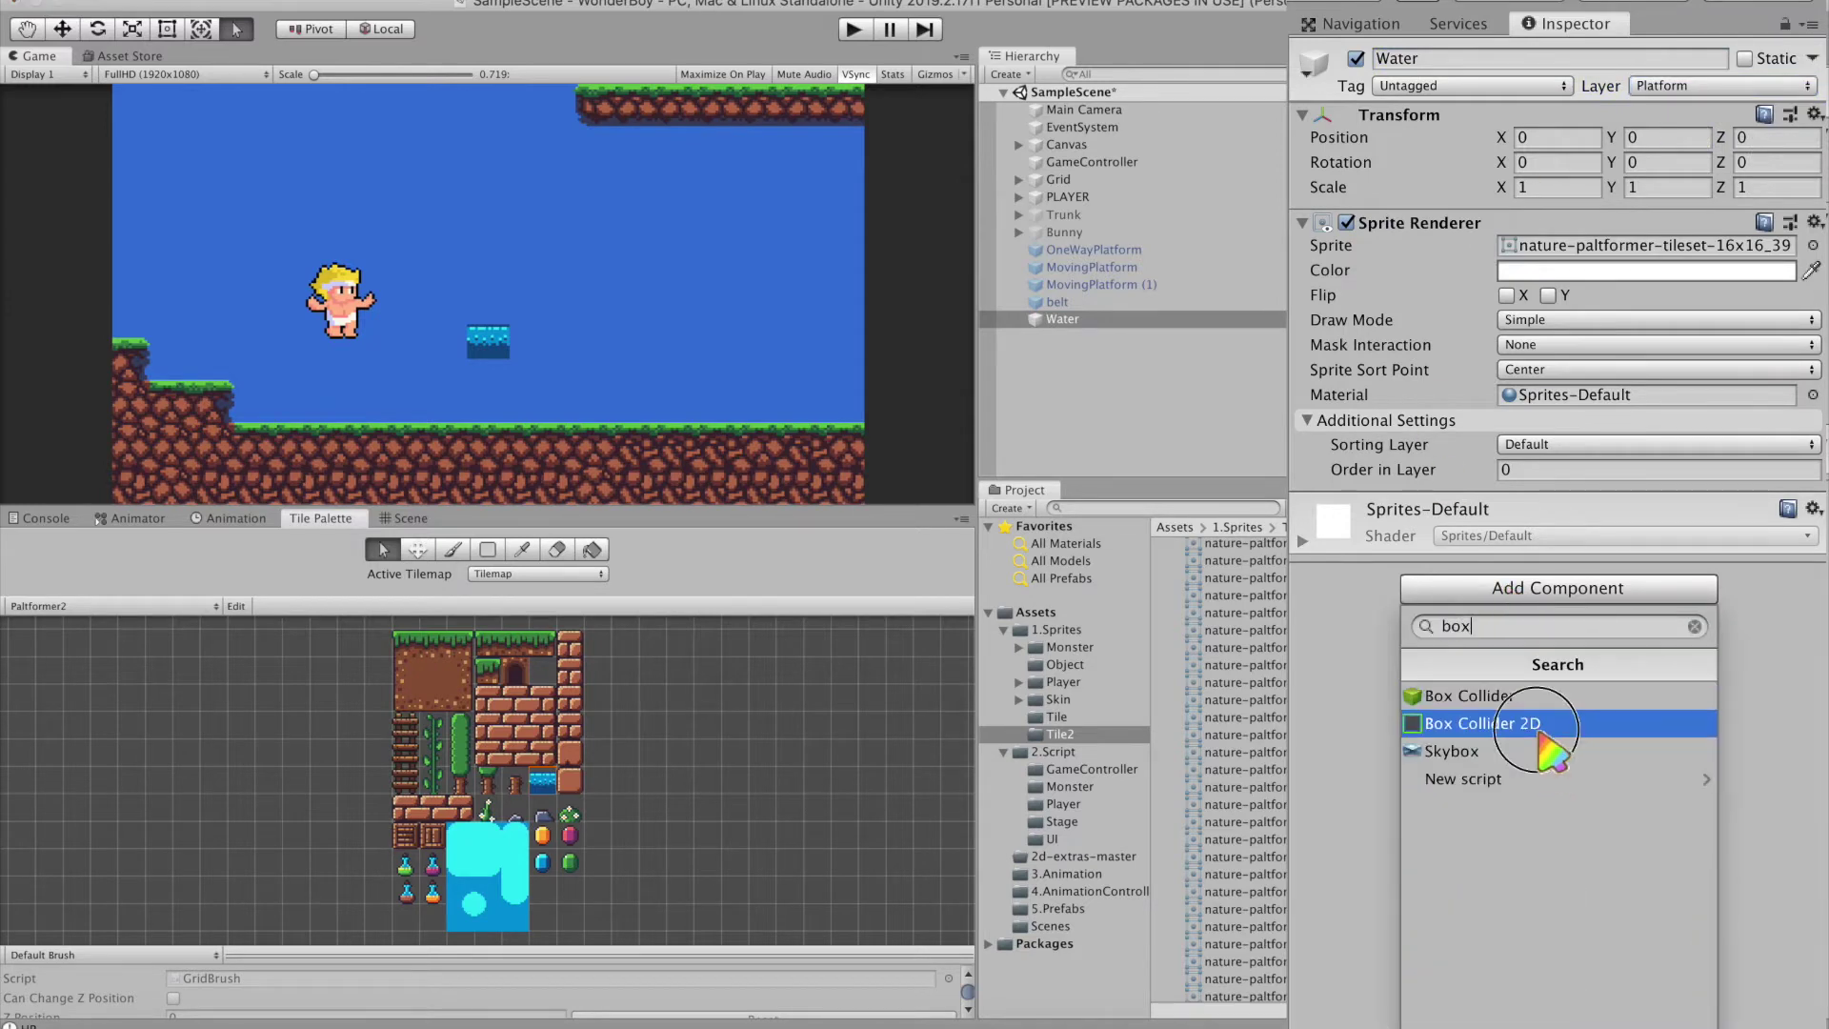
{"action": "left_click", "coordinate": [1543, 738]}
{"action": "key", "text": "super+shift+a"}
{"action": "type", "text": "eff"}
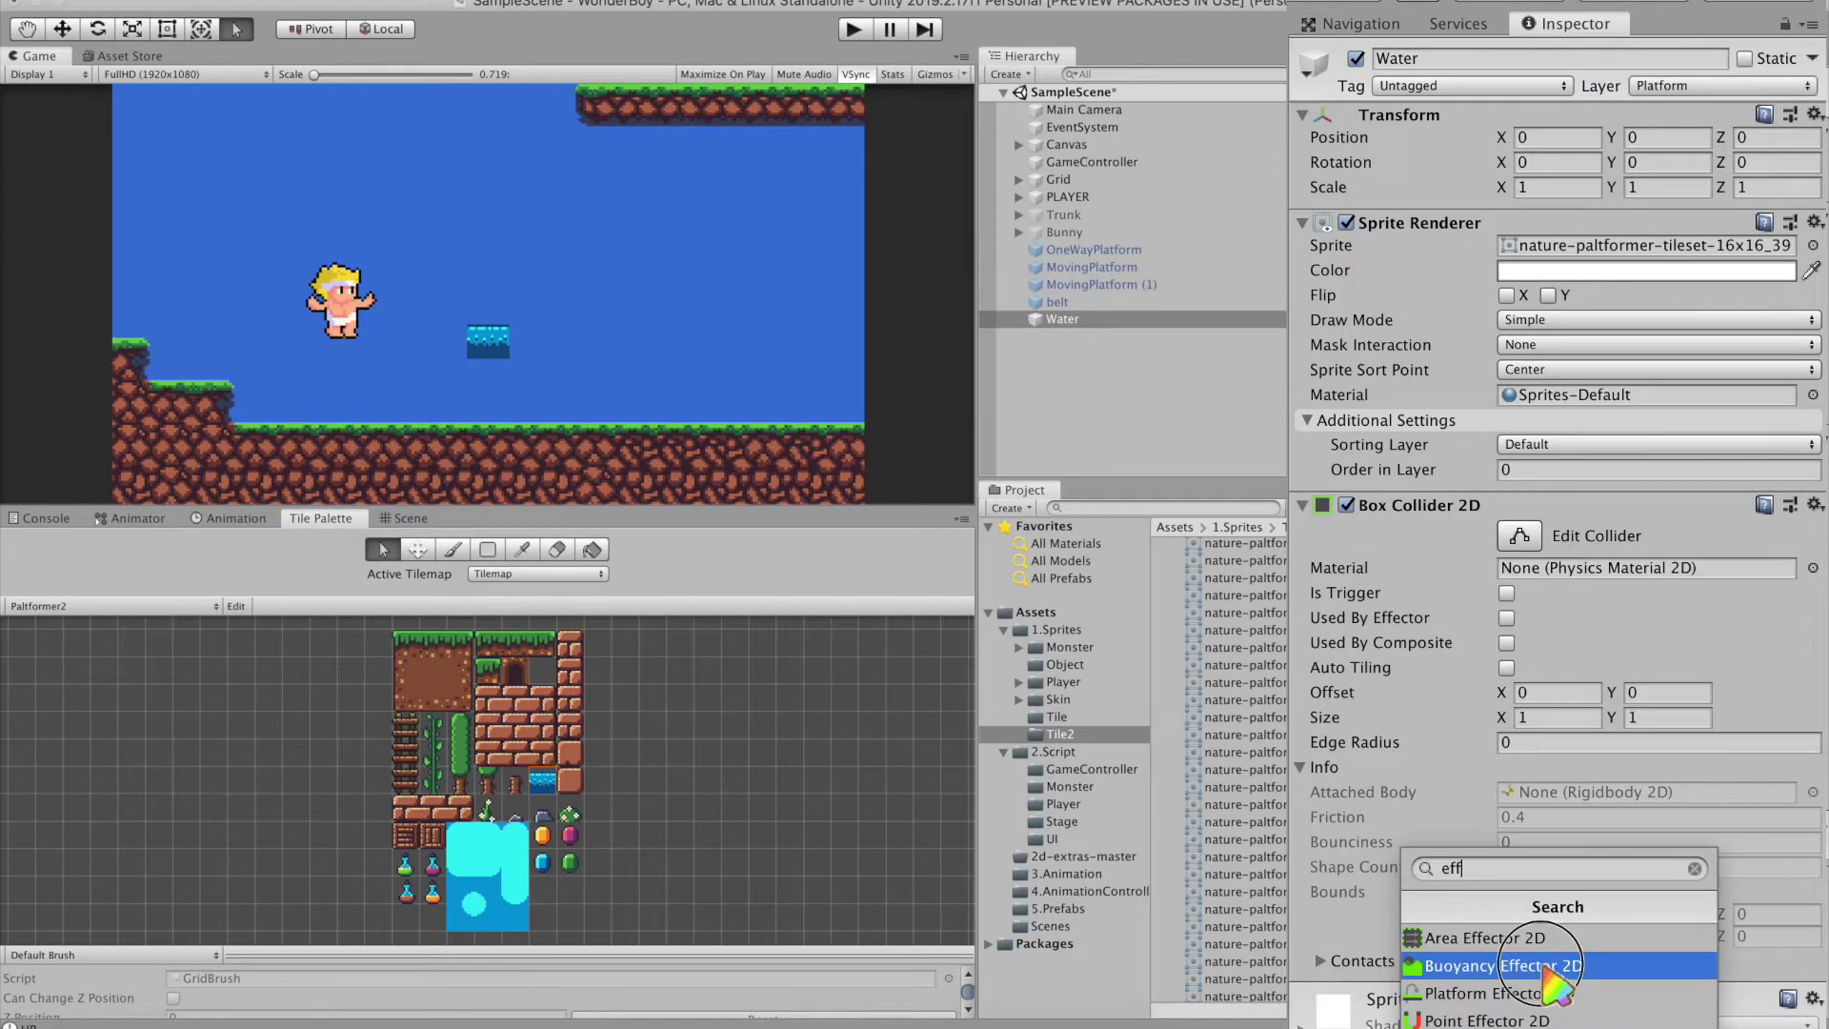
{"action": "left_click", "coordinate": [1550, 964]}
{"action": "left_click", "coordinate": [1619, 552]}
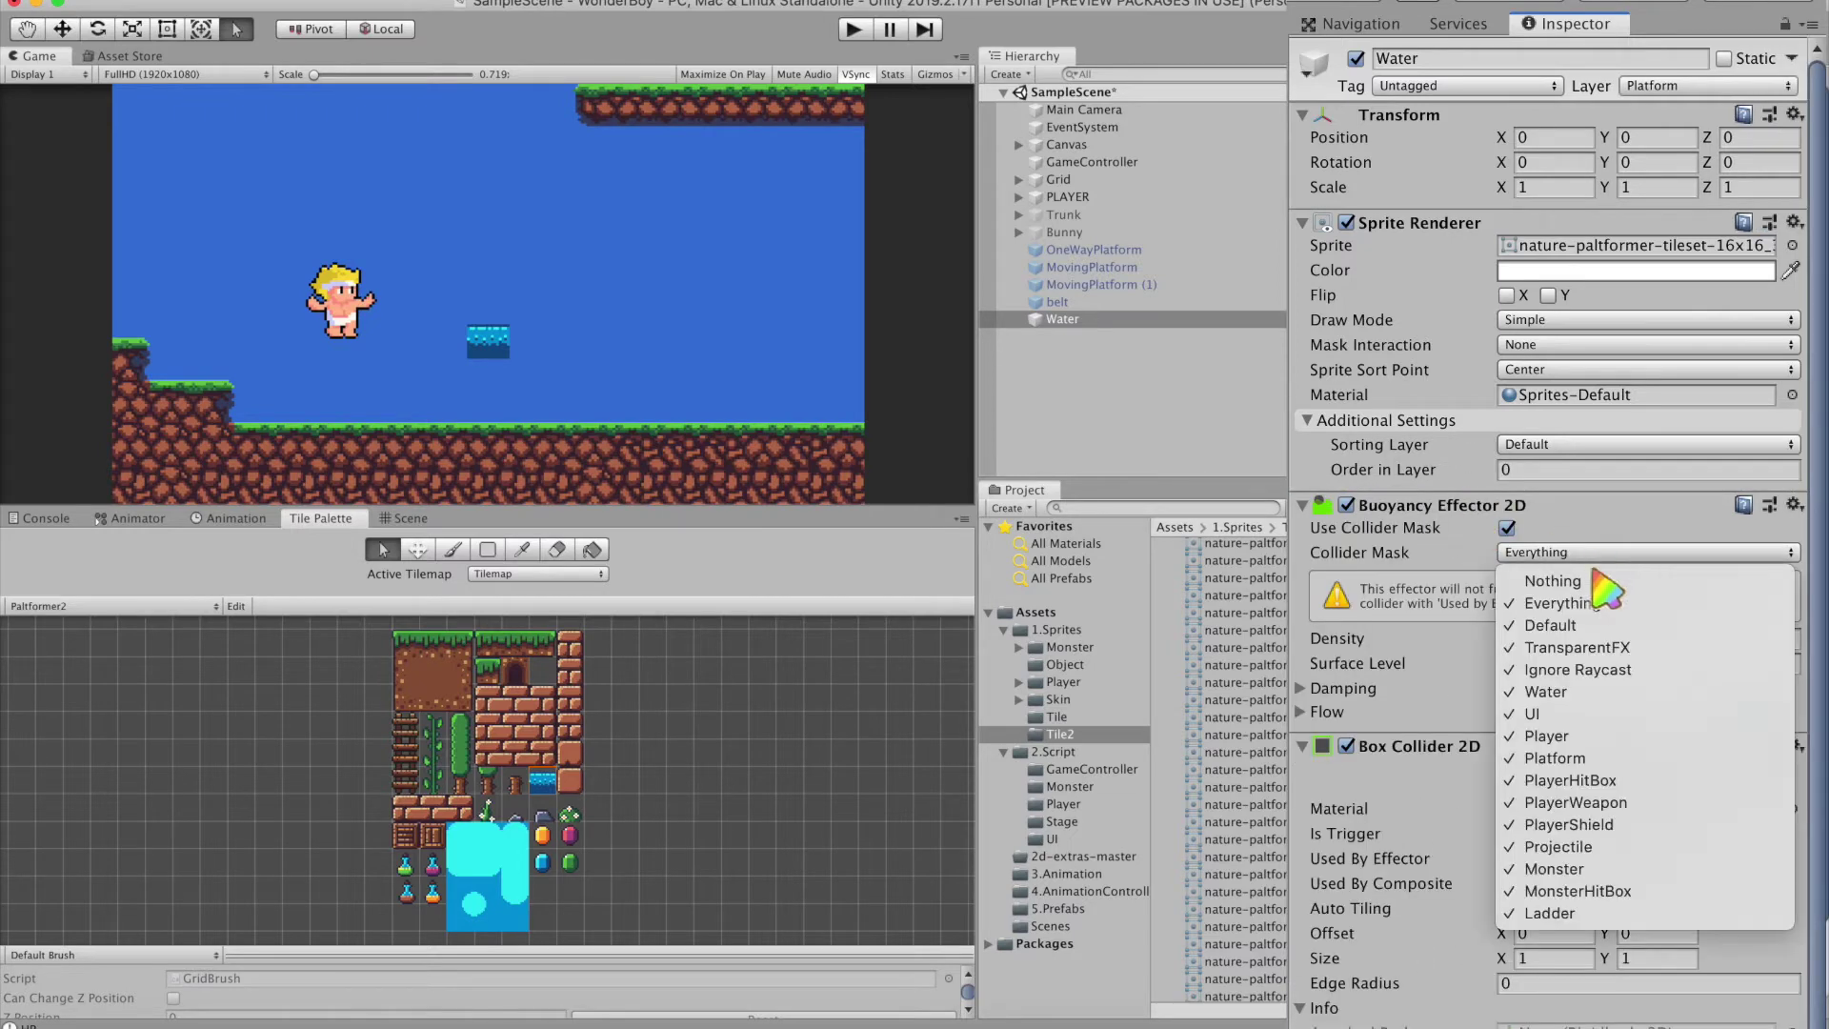
{"action": "left_click", "coordinate": [1610, 740]}
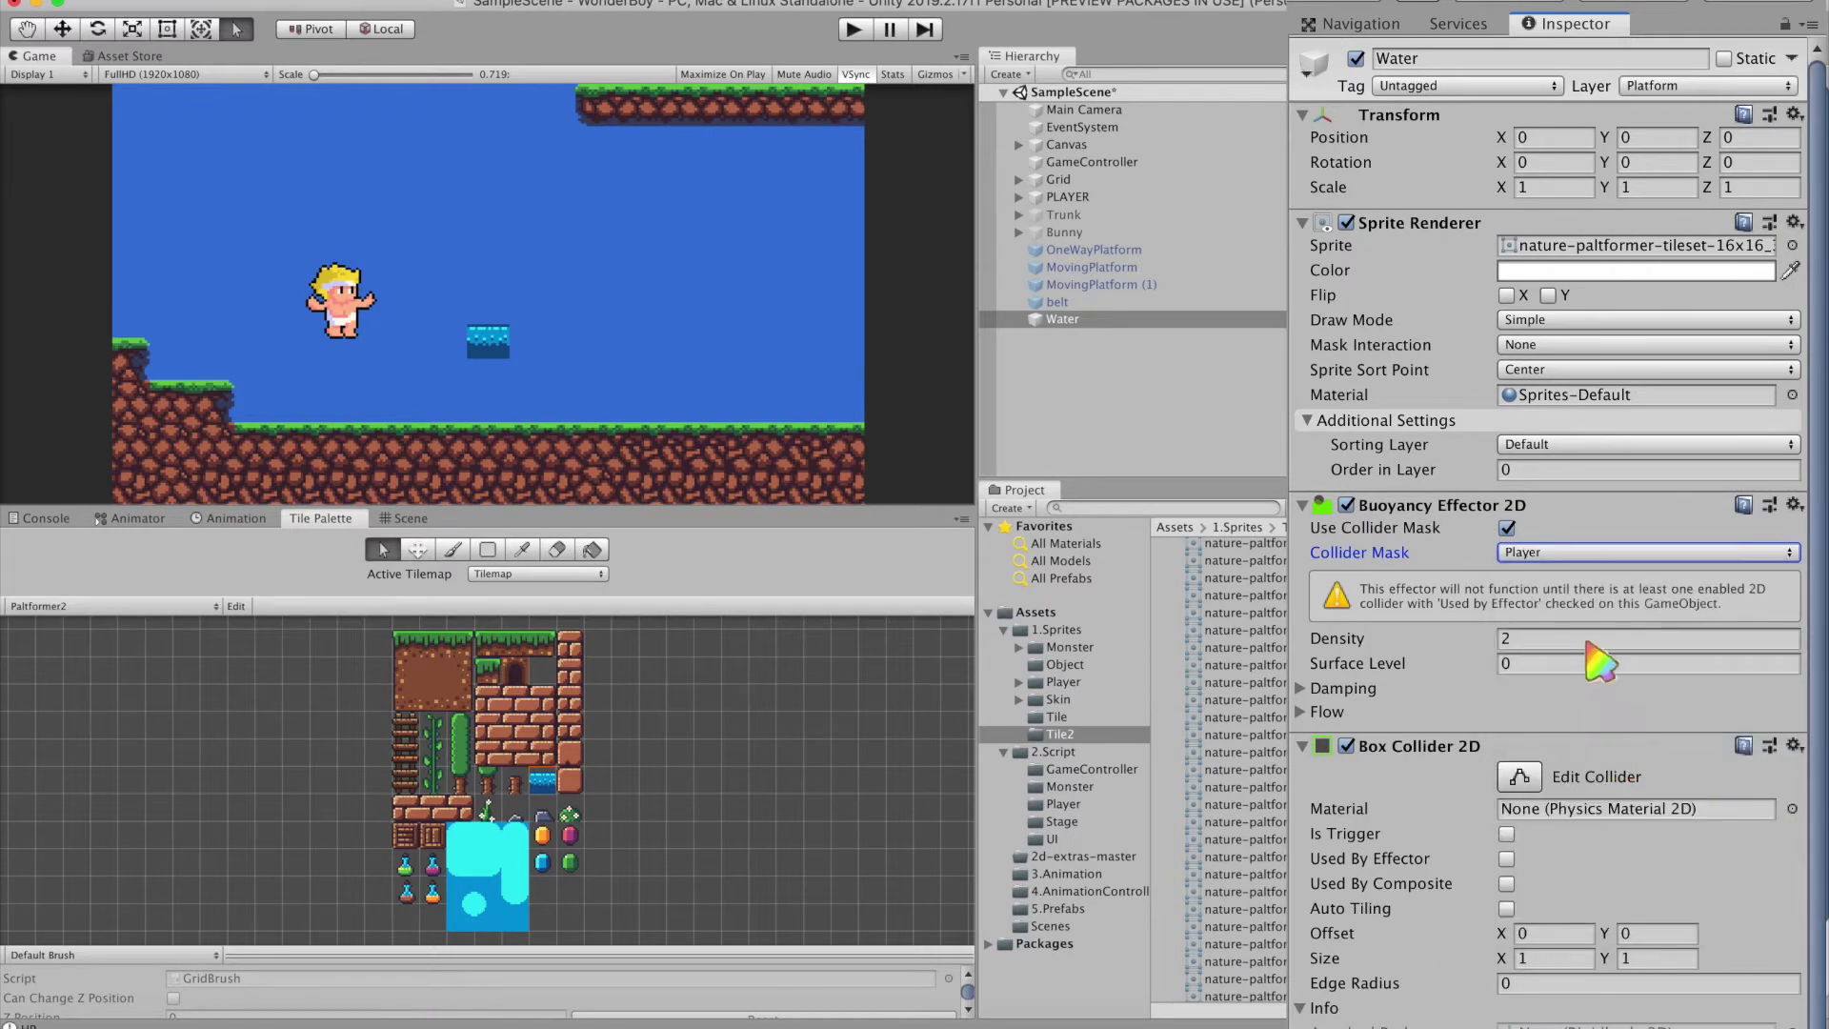
{"action": "left_click", "coordinate": [1506, 858]}
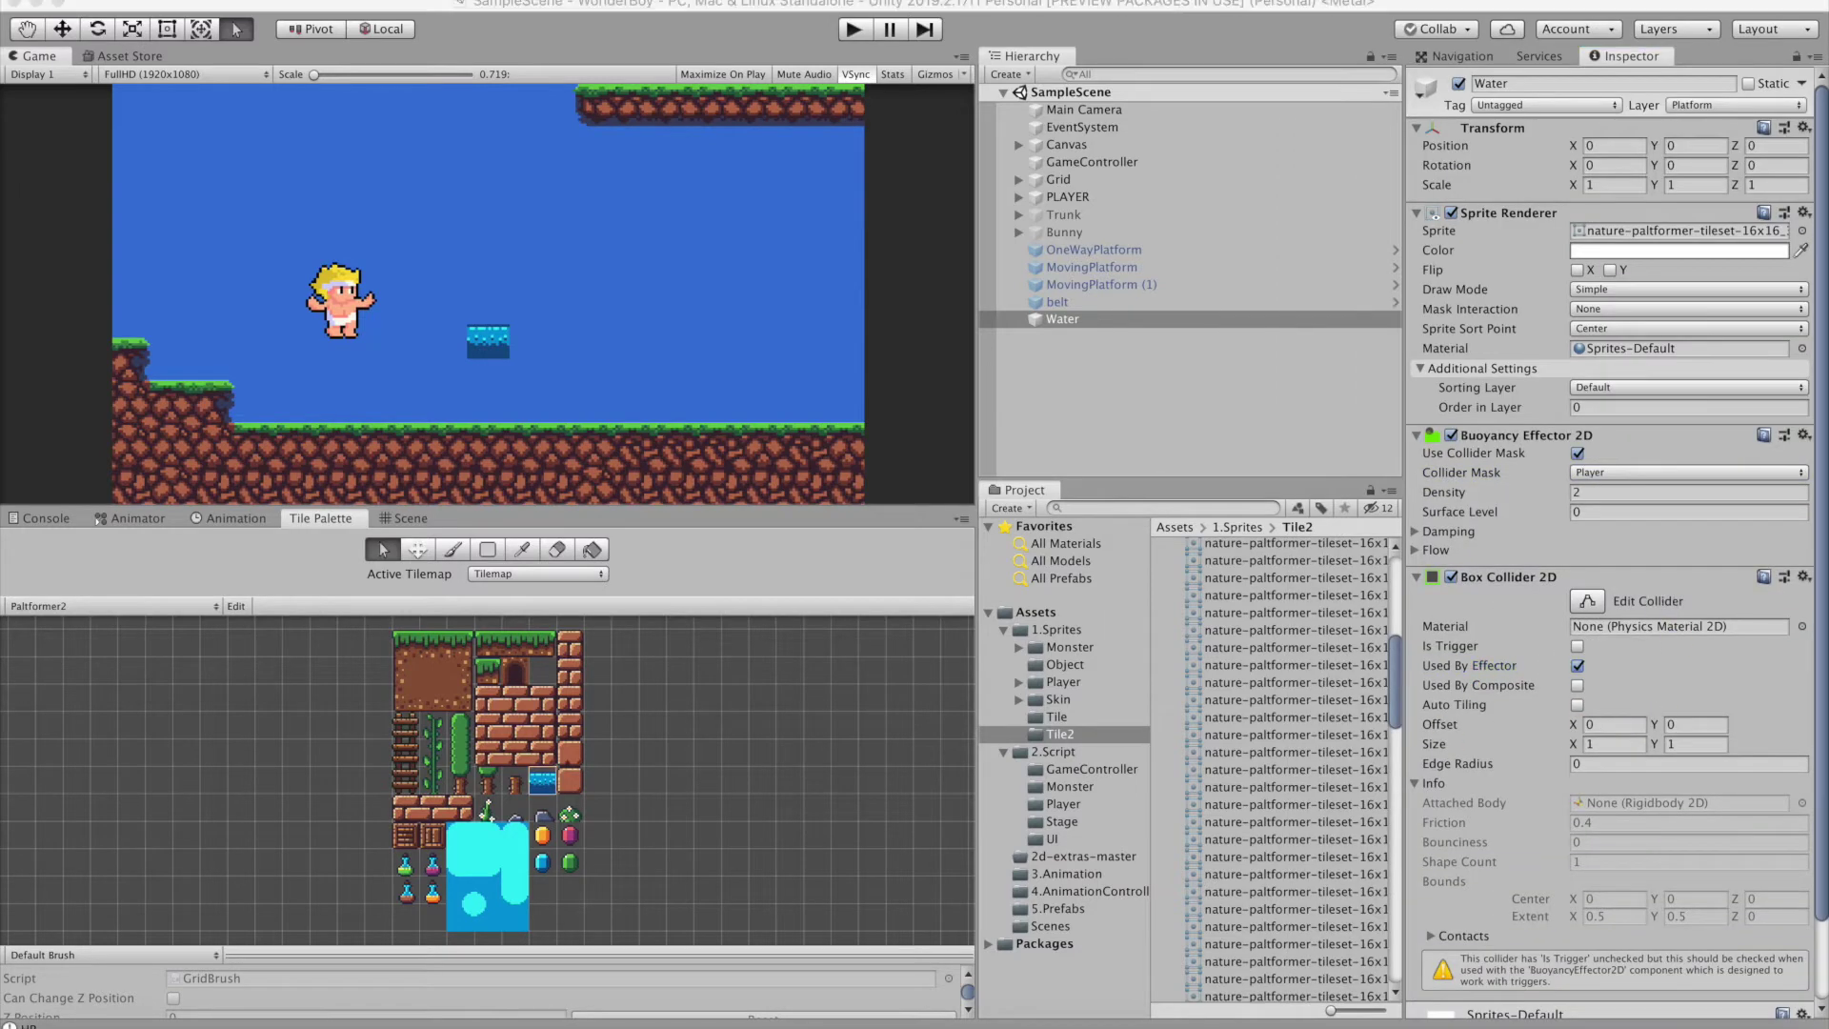
Step: Move Water down onto the ground at position (2, -1.5)
{"action": "left_click", "coordinate": [1062, 319]}
{"action": "key", "text": "w"}
{"action": "left_click", "coordinate": [404, 518]}
{"action": "left_click_drag", "start_coordinate": [691, 834], "coordinate": [743, 874]}
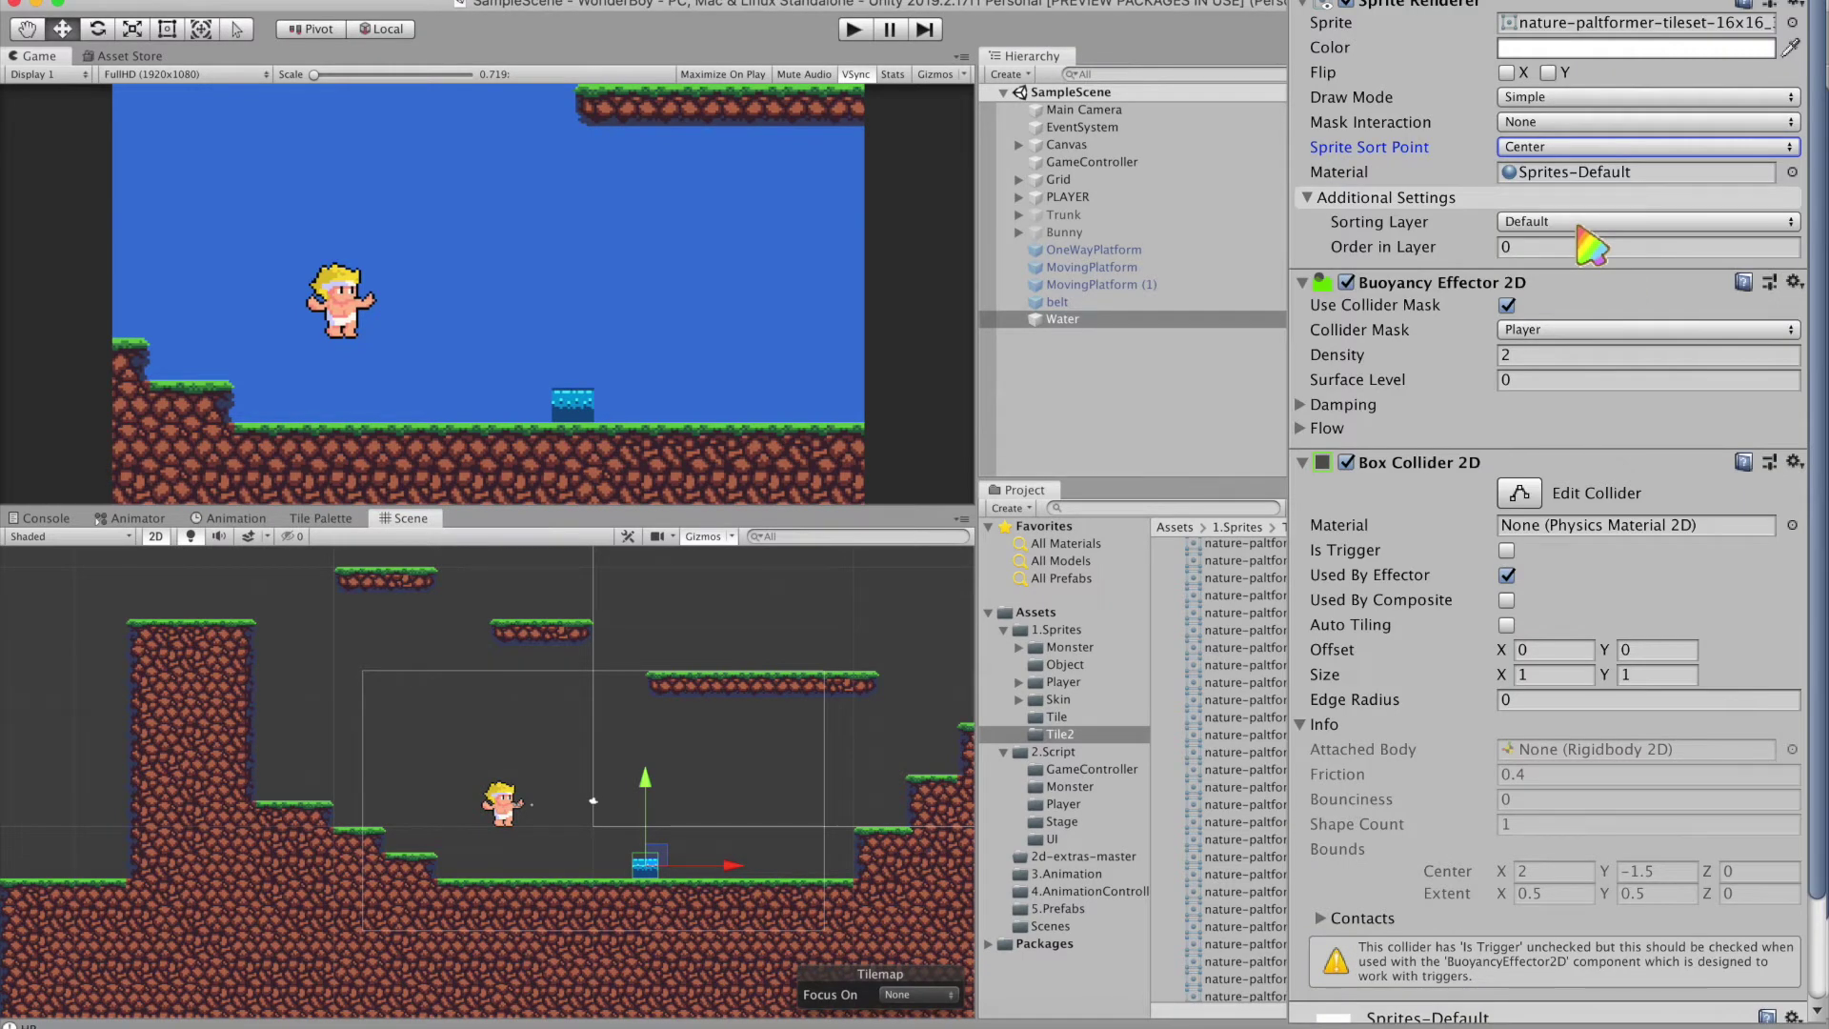
Step: Put Water on the foreground sorting layer, tiled at width 16
{"action": "left_click", "coordinate": [1577, 223]}
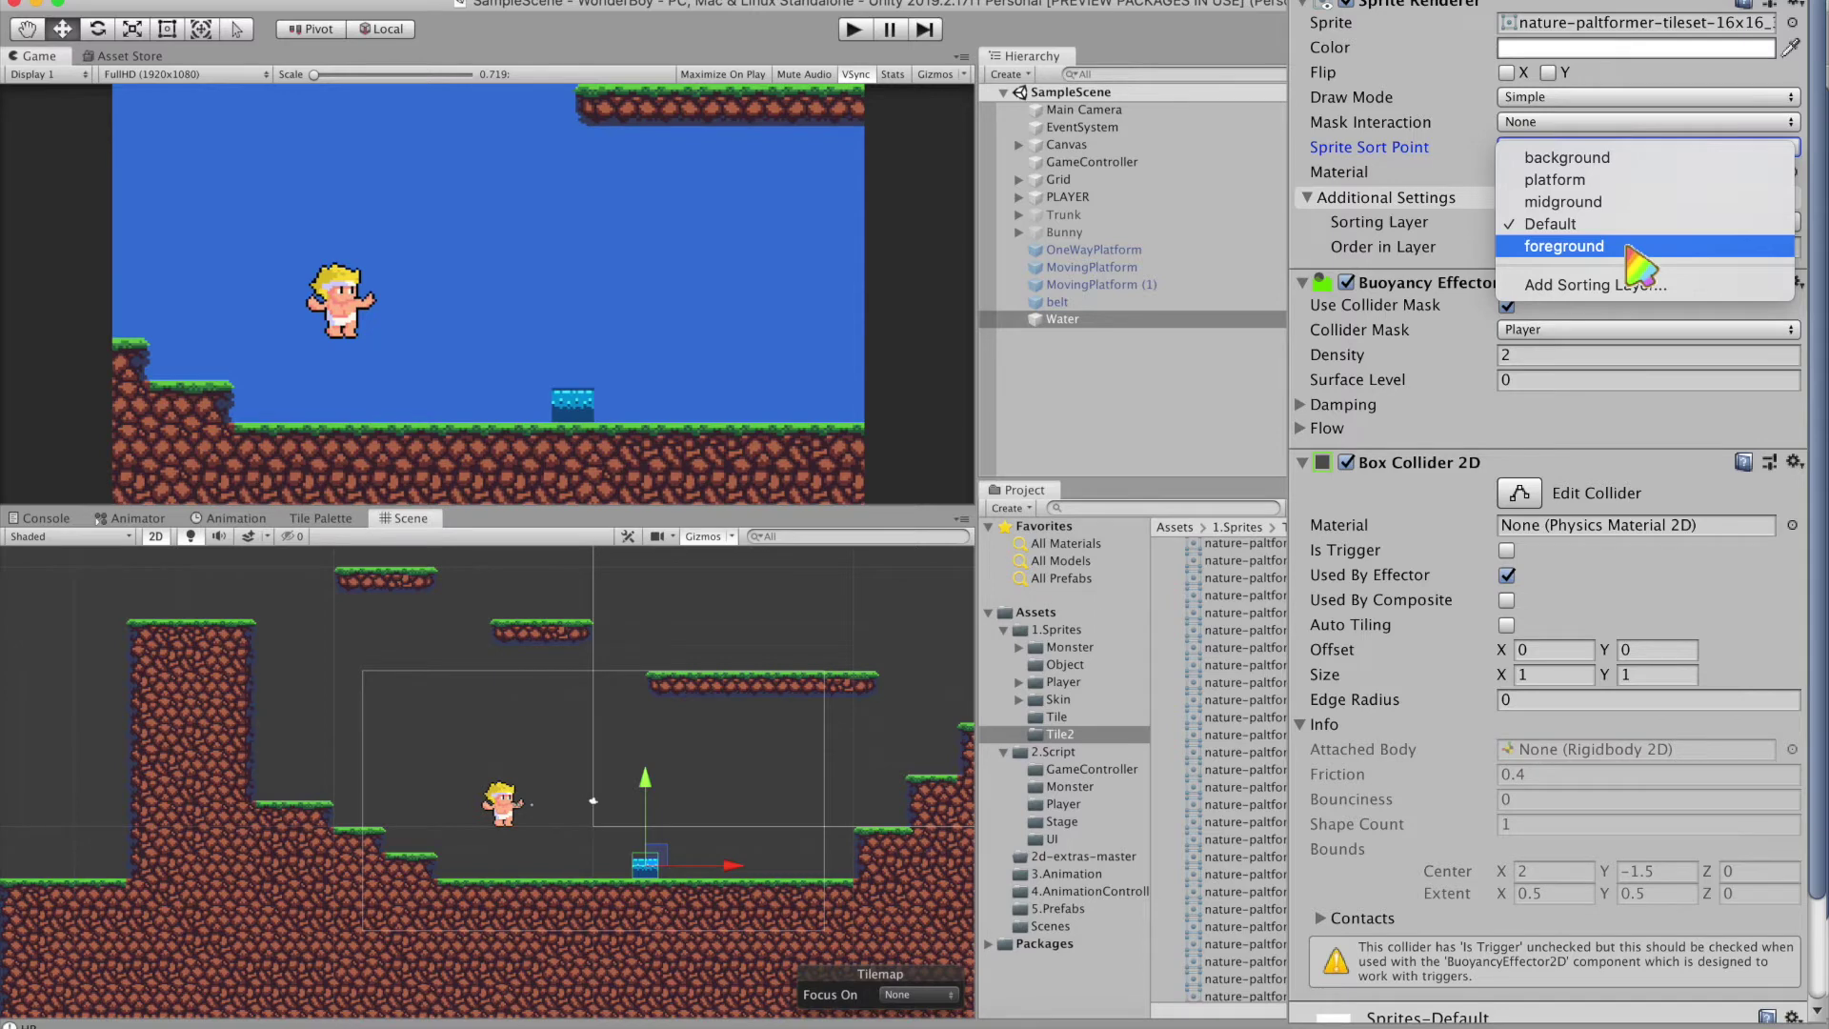
{"action": "left_click", "coordinate": [1630, 249]}
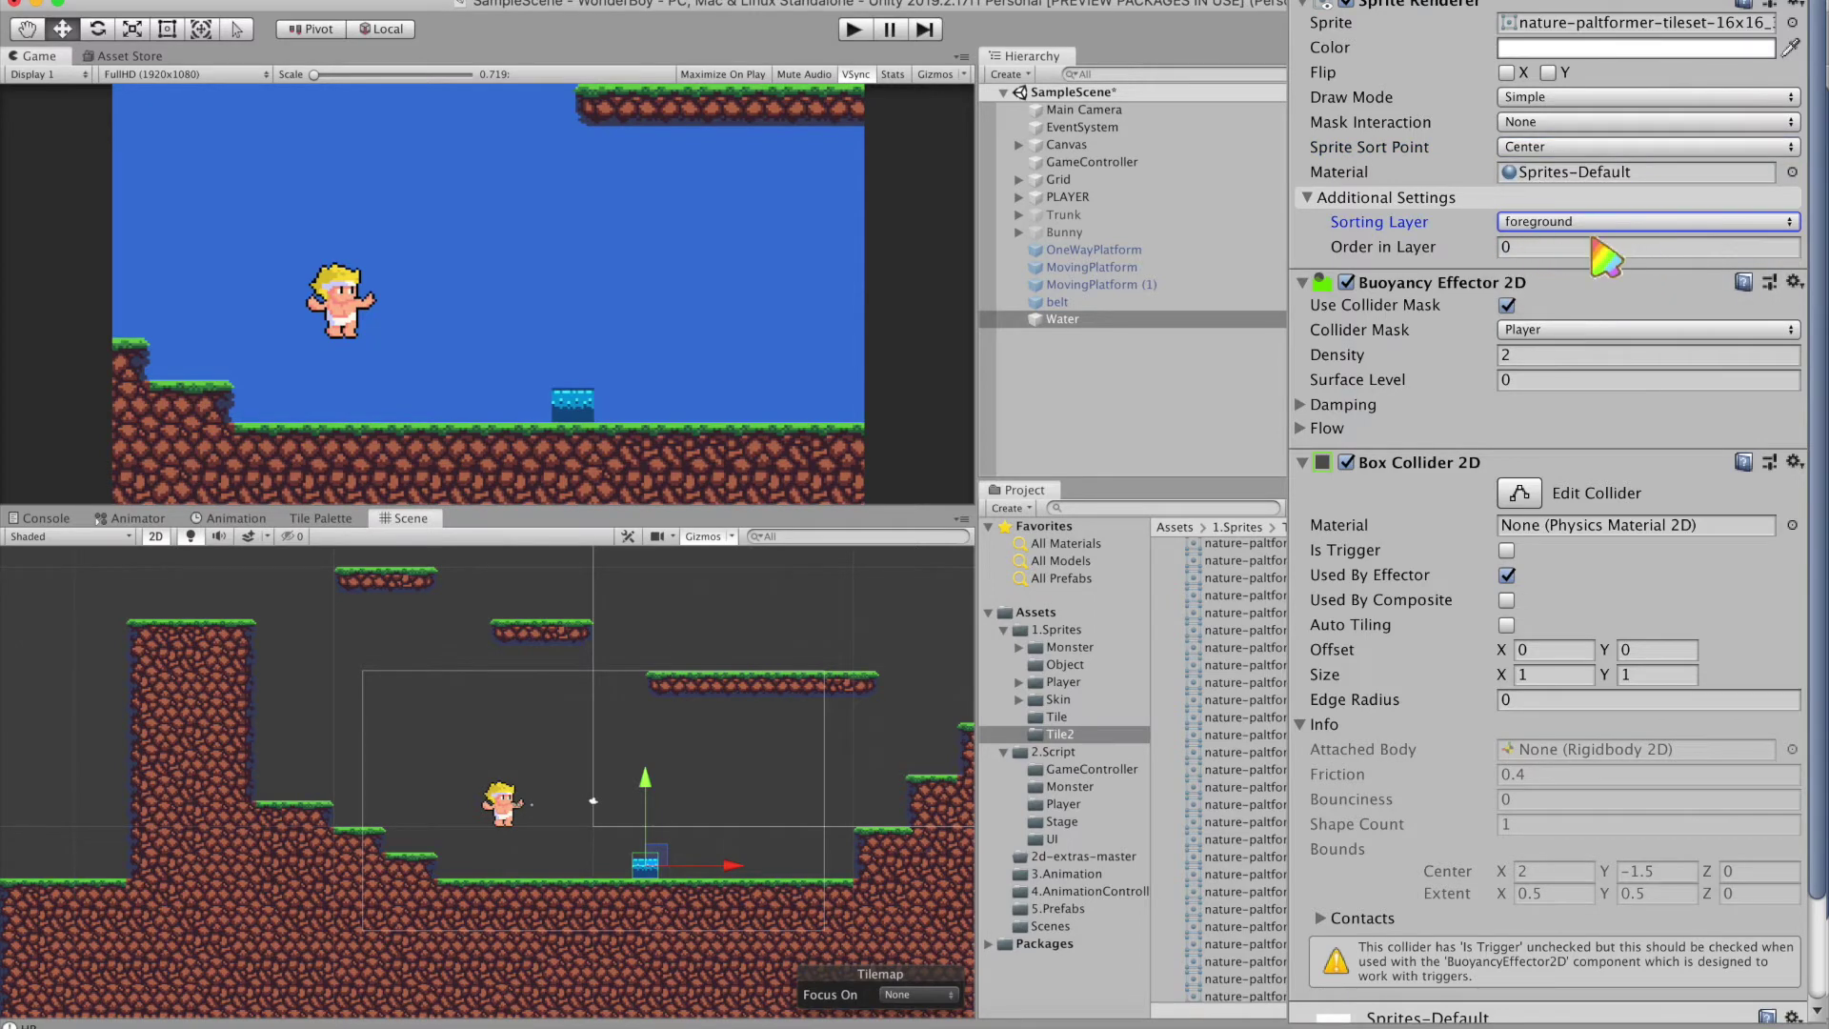
{"action": "left_click", "coordinate": [1588, 95]}
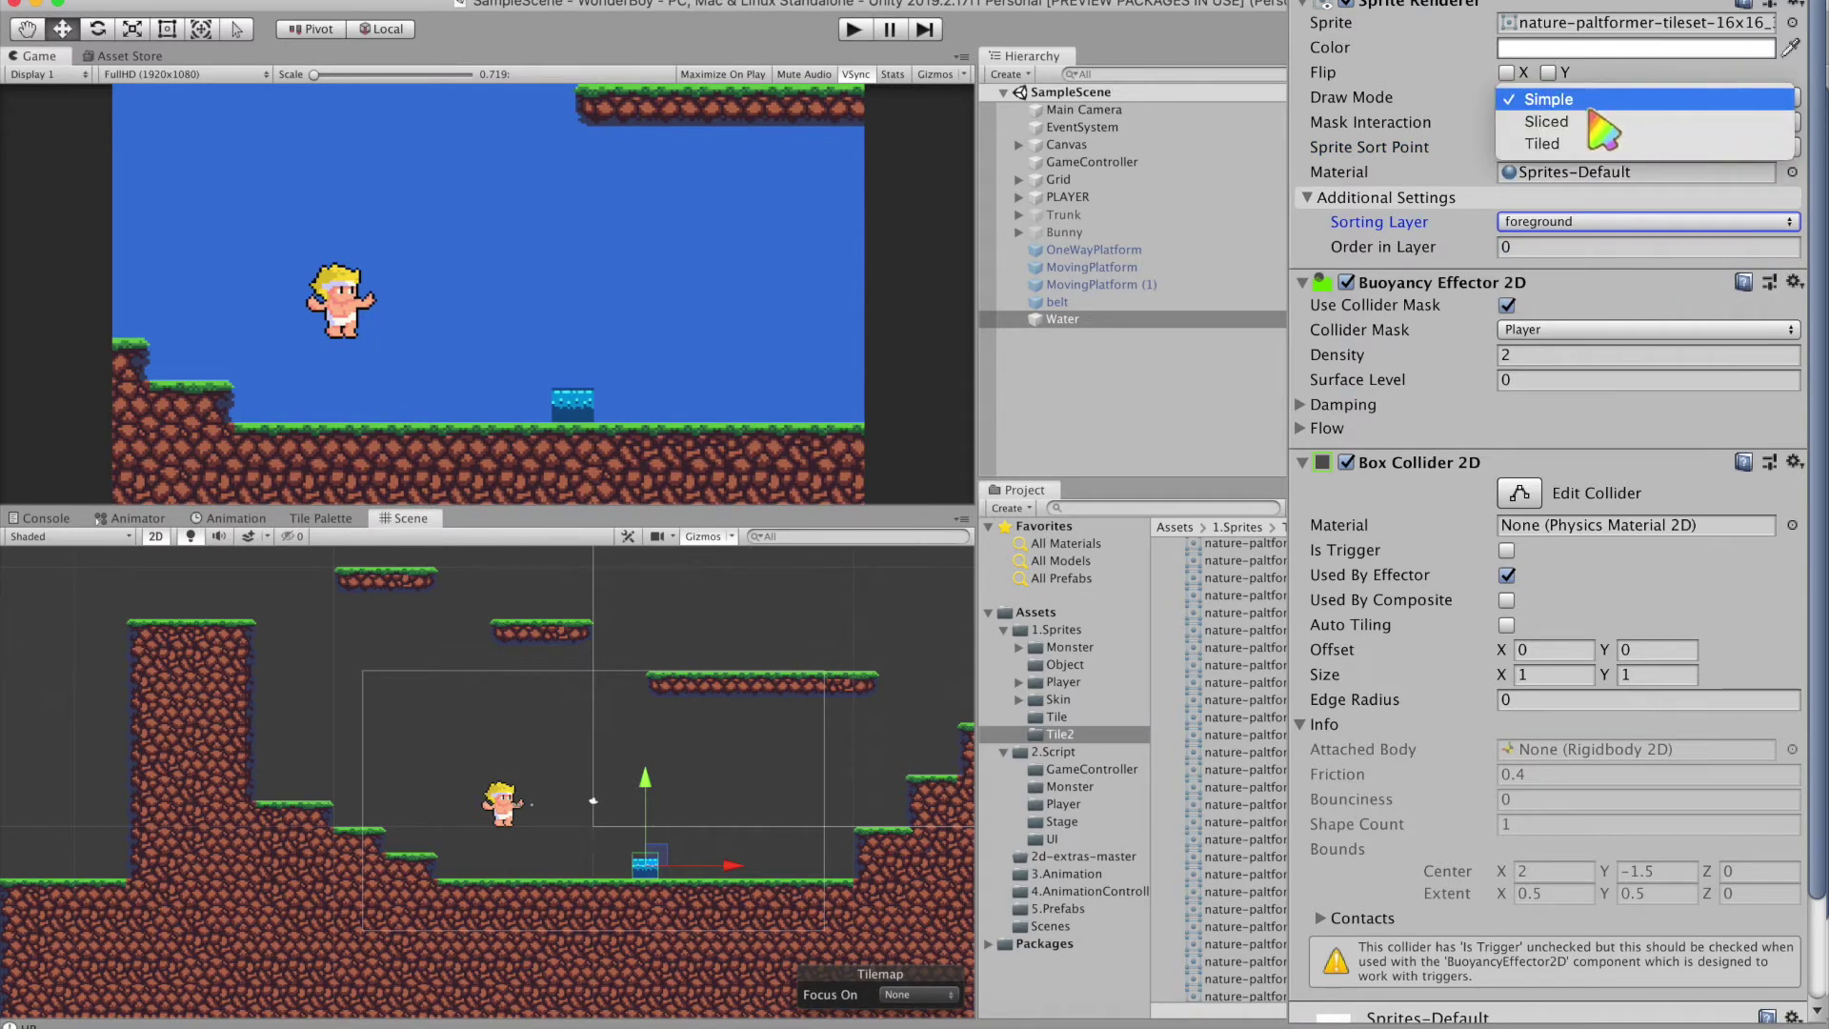
{"action": "left_click", "coordinate": [1541, 142]}
{"action": "double_click", "coordinate": [1568, 220]}
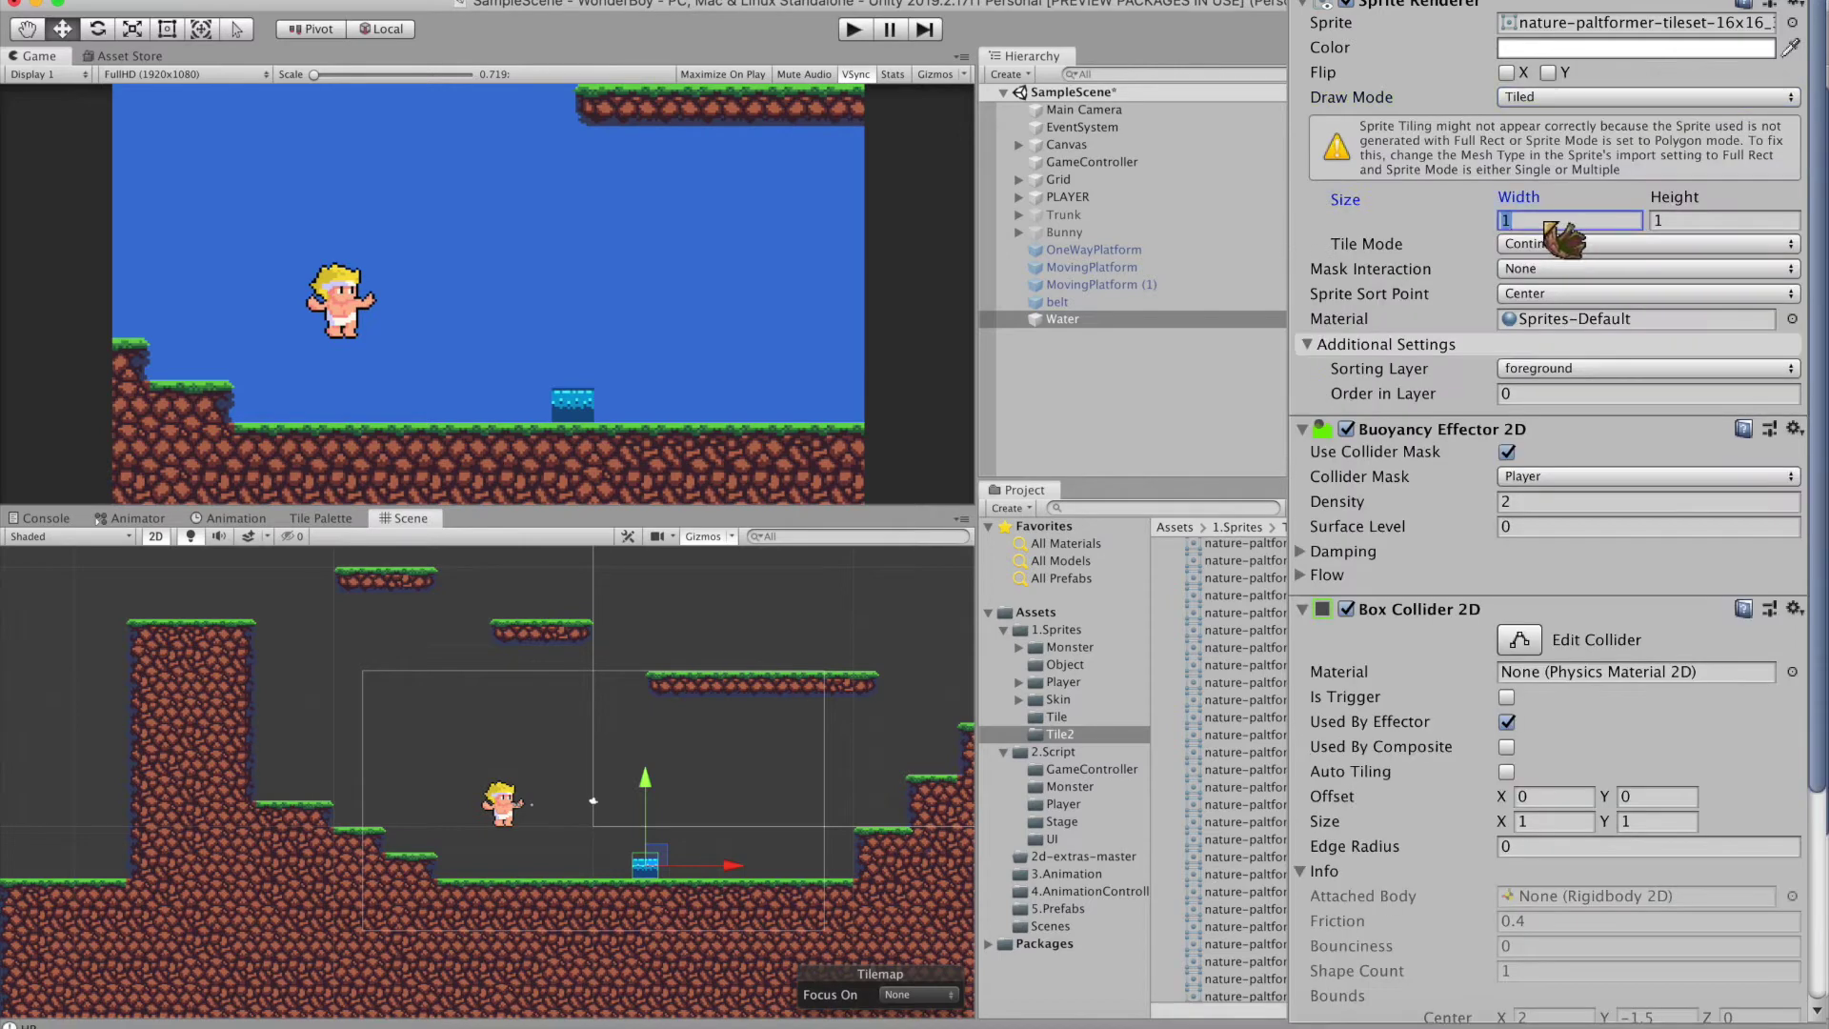
{"action": "type", "text": "1616"}
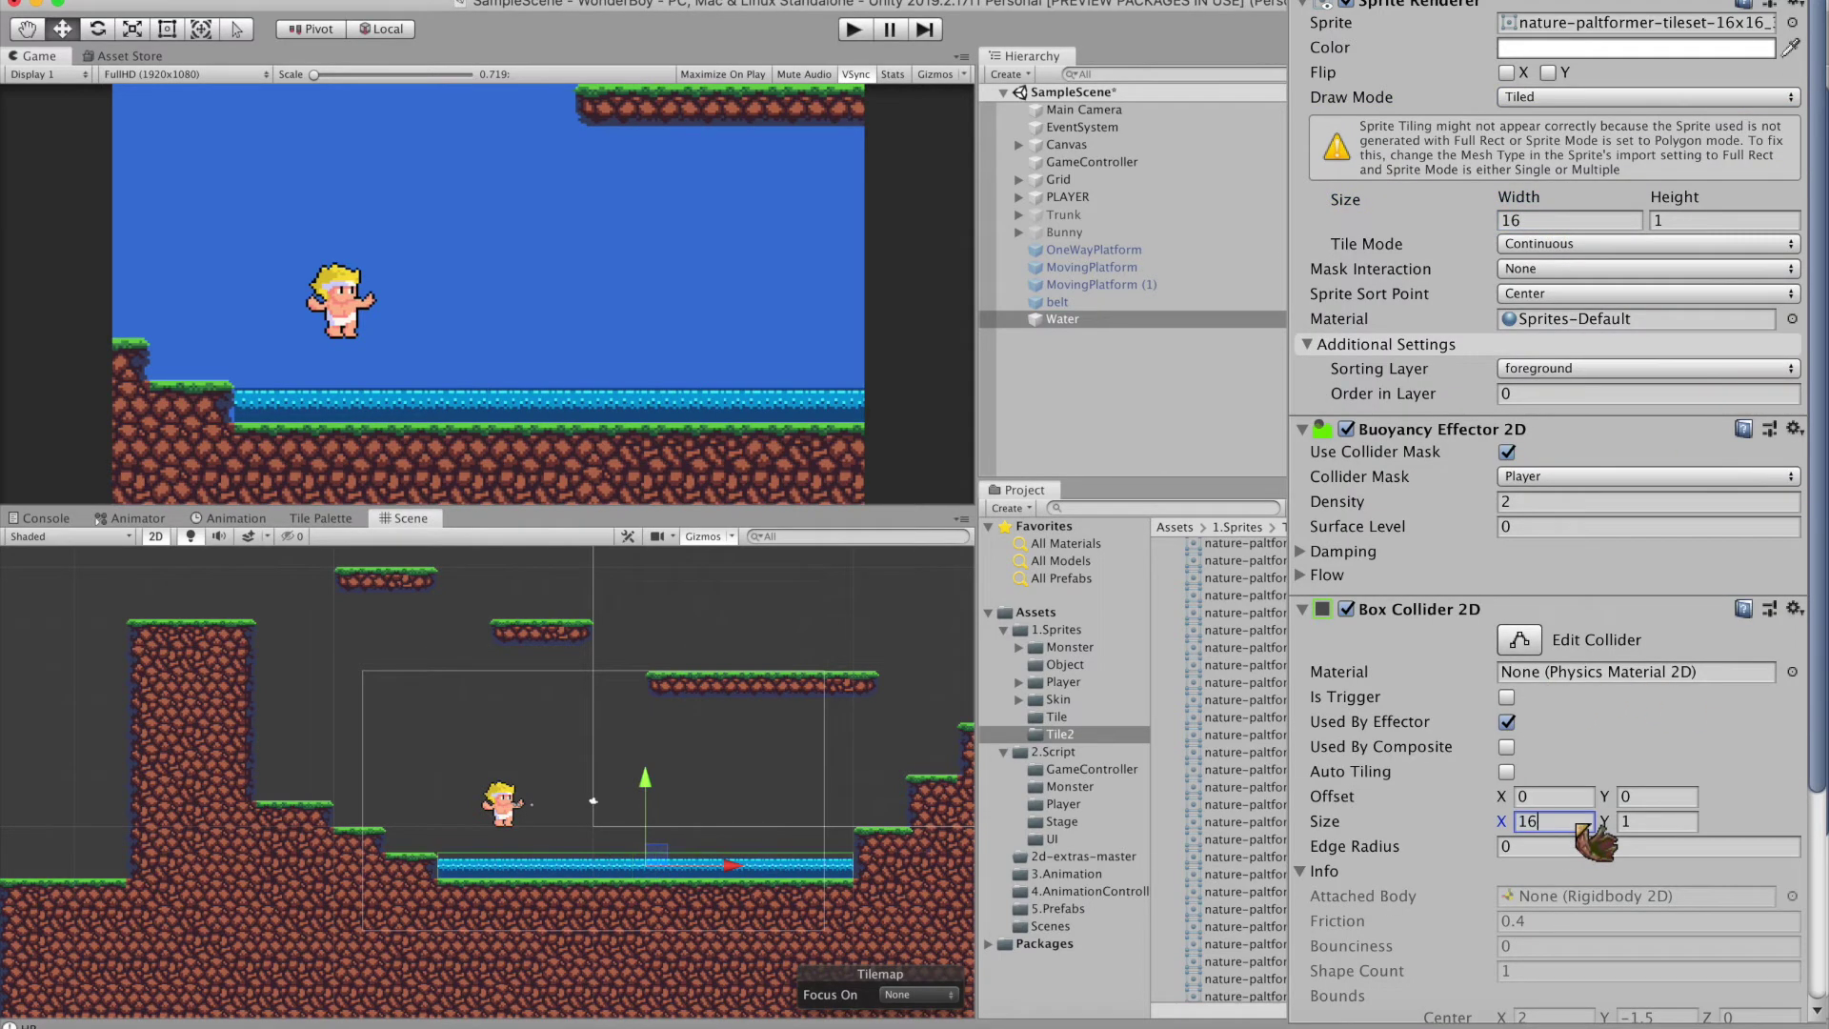
Step: Lower the water collider's top edge below the surface and start a test run
{"action": "scroll", "coordinate": [606, 890], "scroll_direction": "up", "scroll_amount": 5}
{"action": "left_click", "coordinate": [1587, 716]}
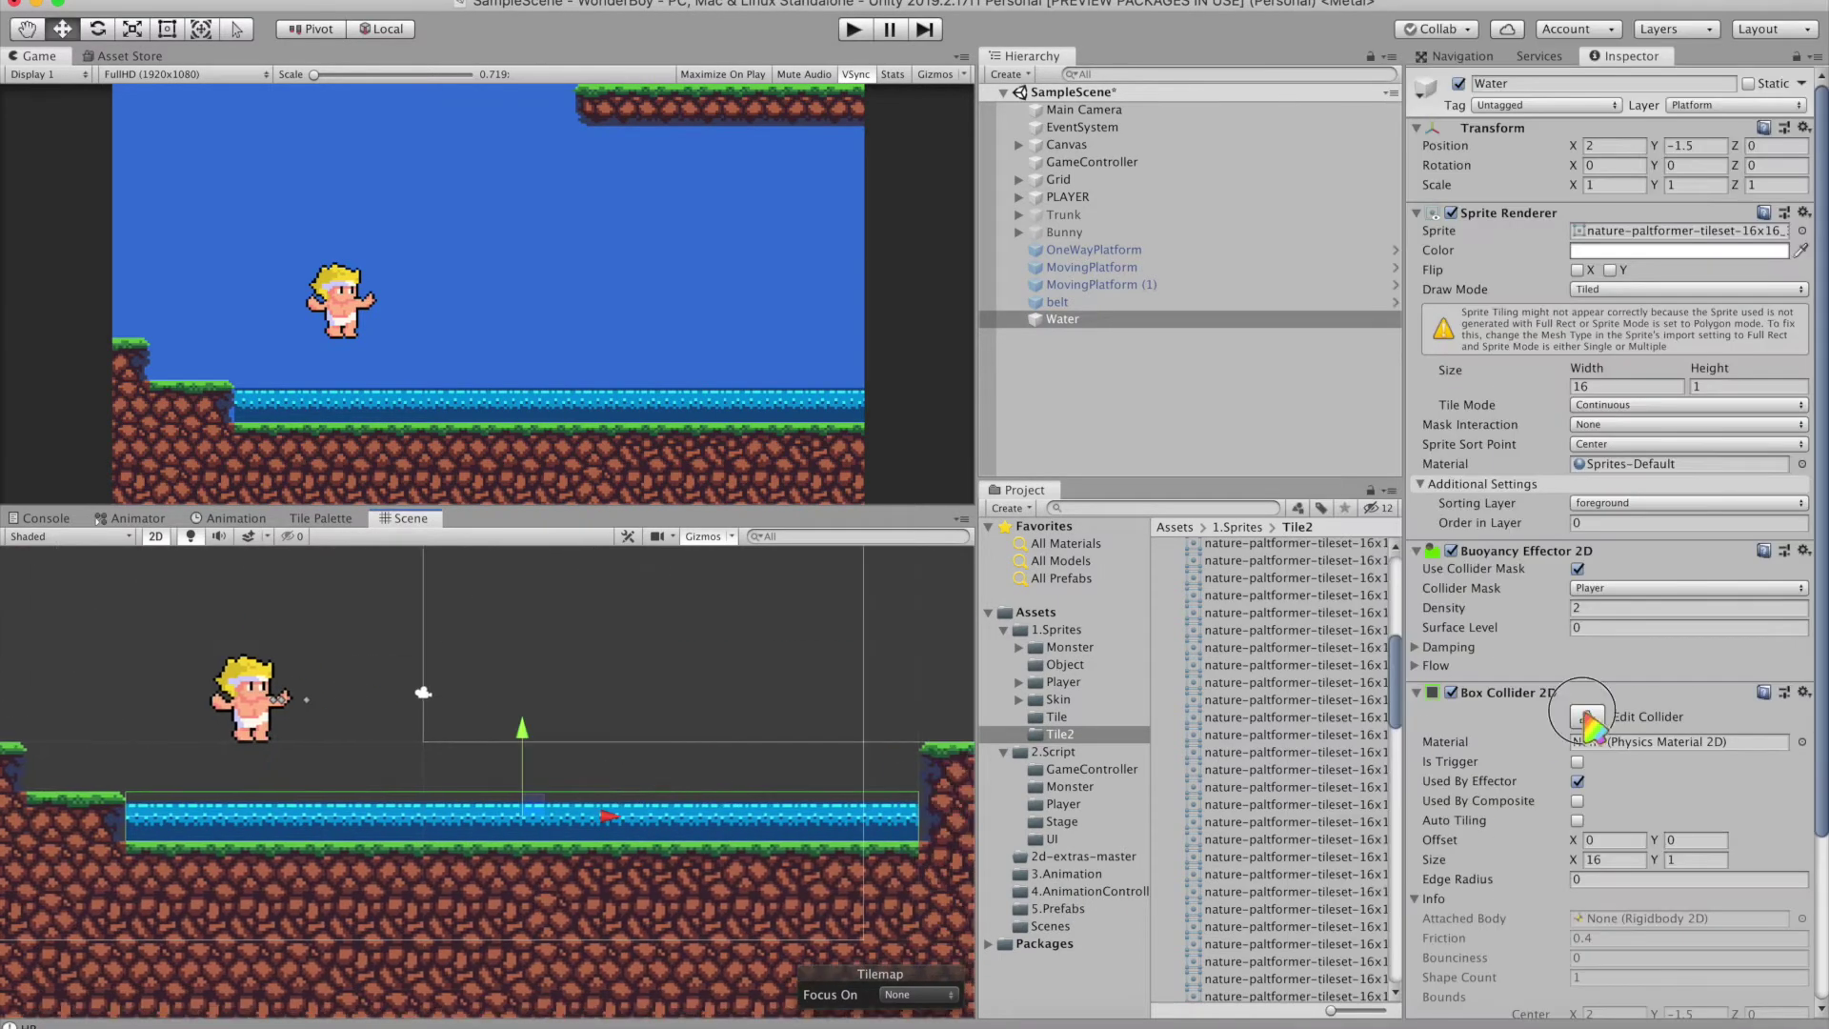
{"action": "left_click_drag", "start_coordinate": [522, 793], "coordinate": [525, 815]}
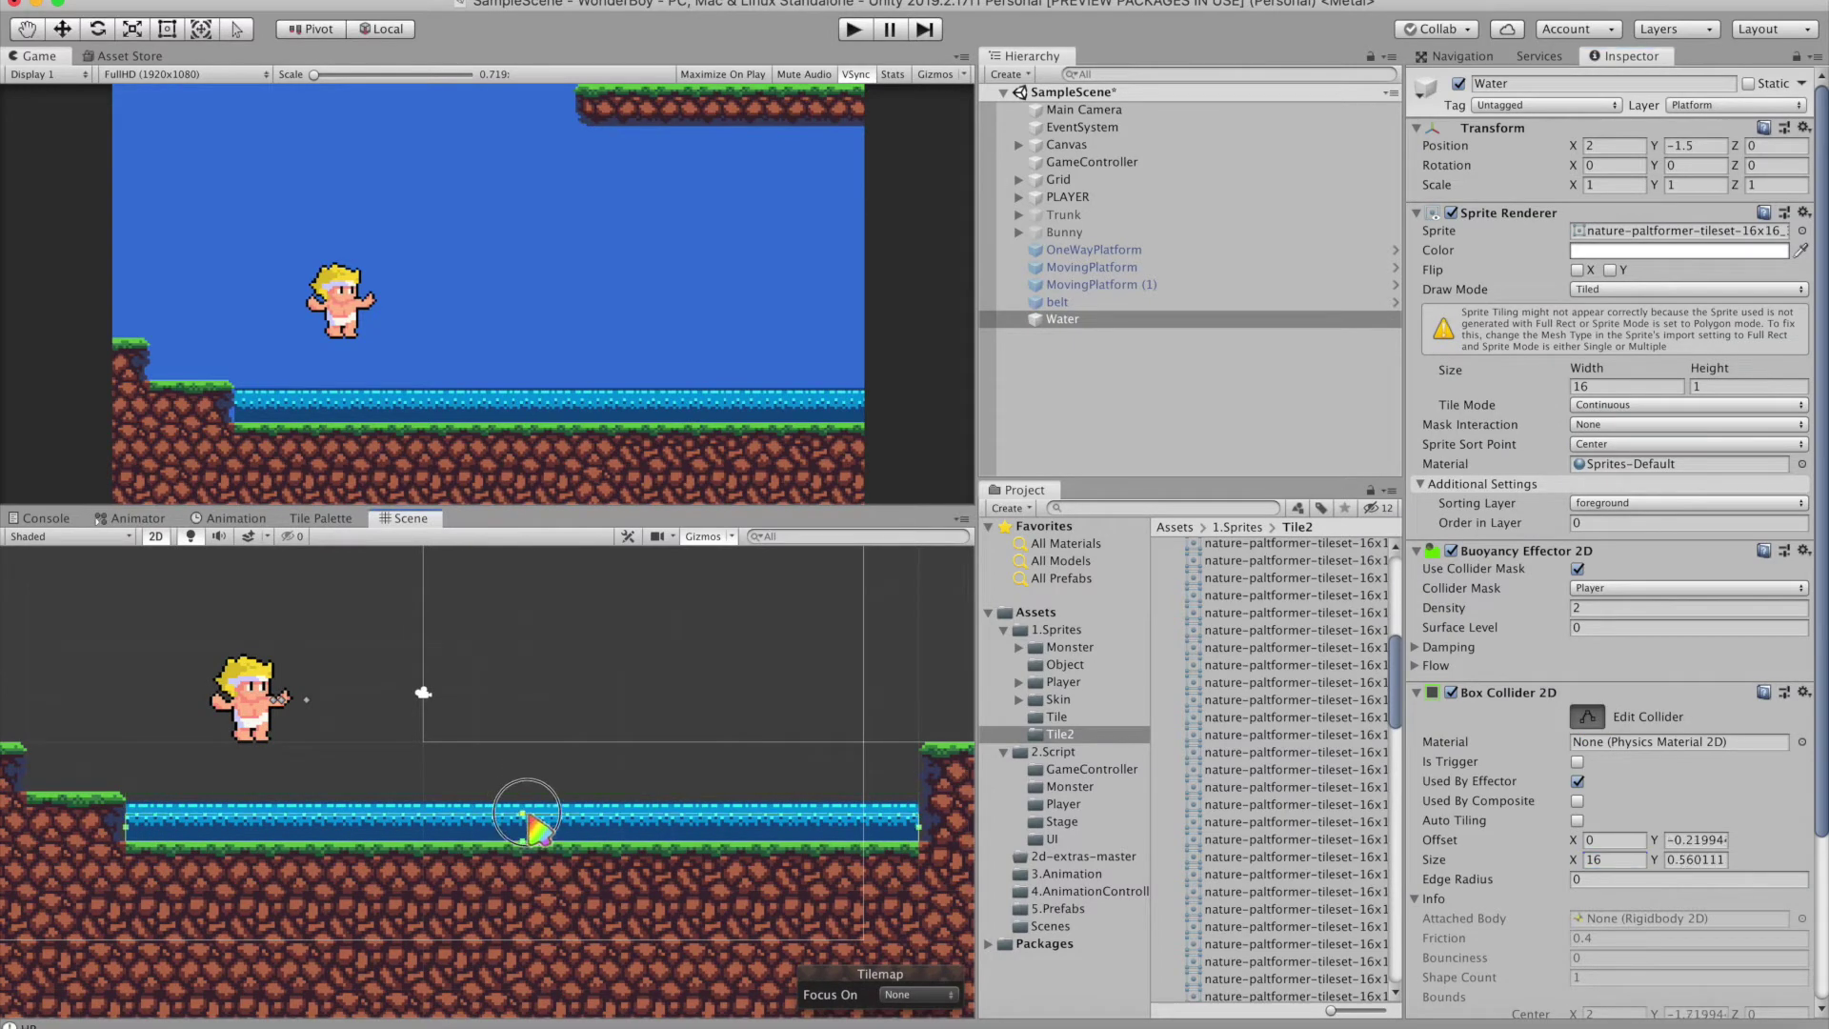
{"action": "left_click", "coordinate": [853, 29]}
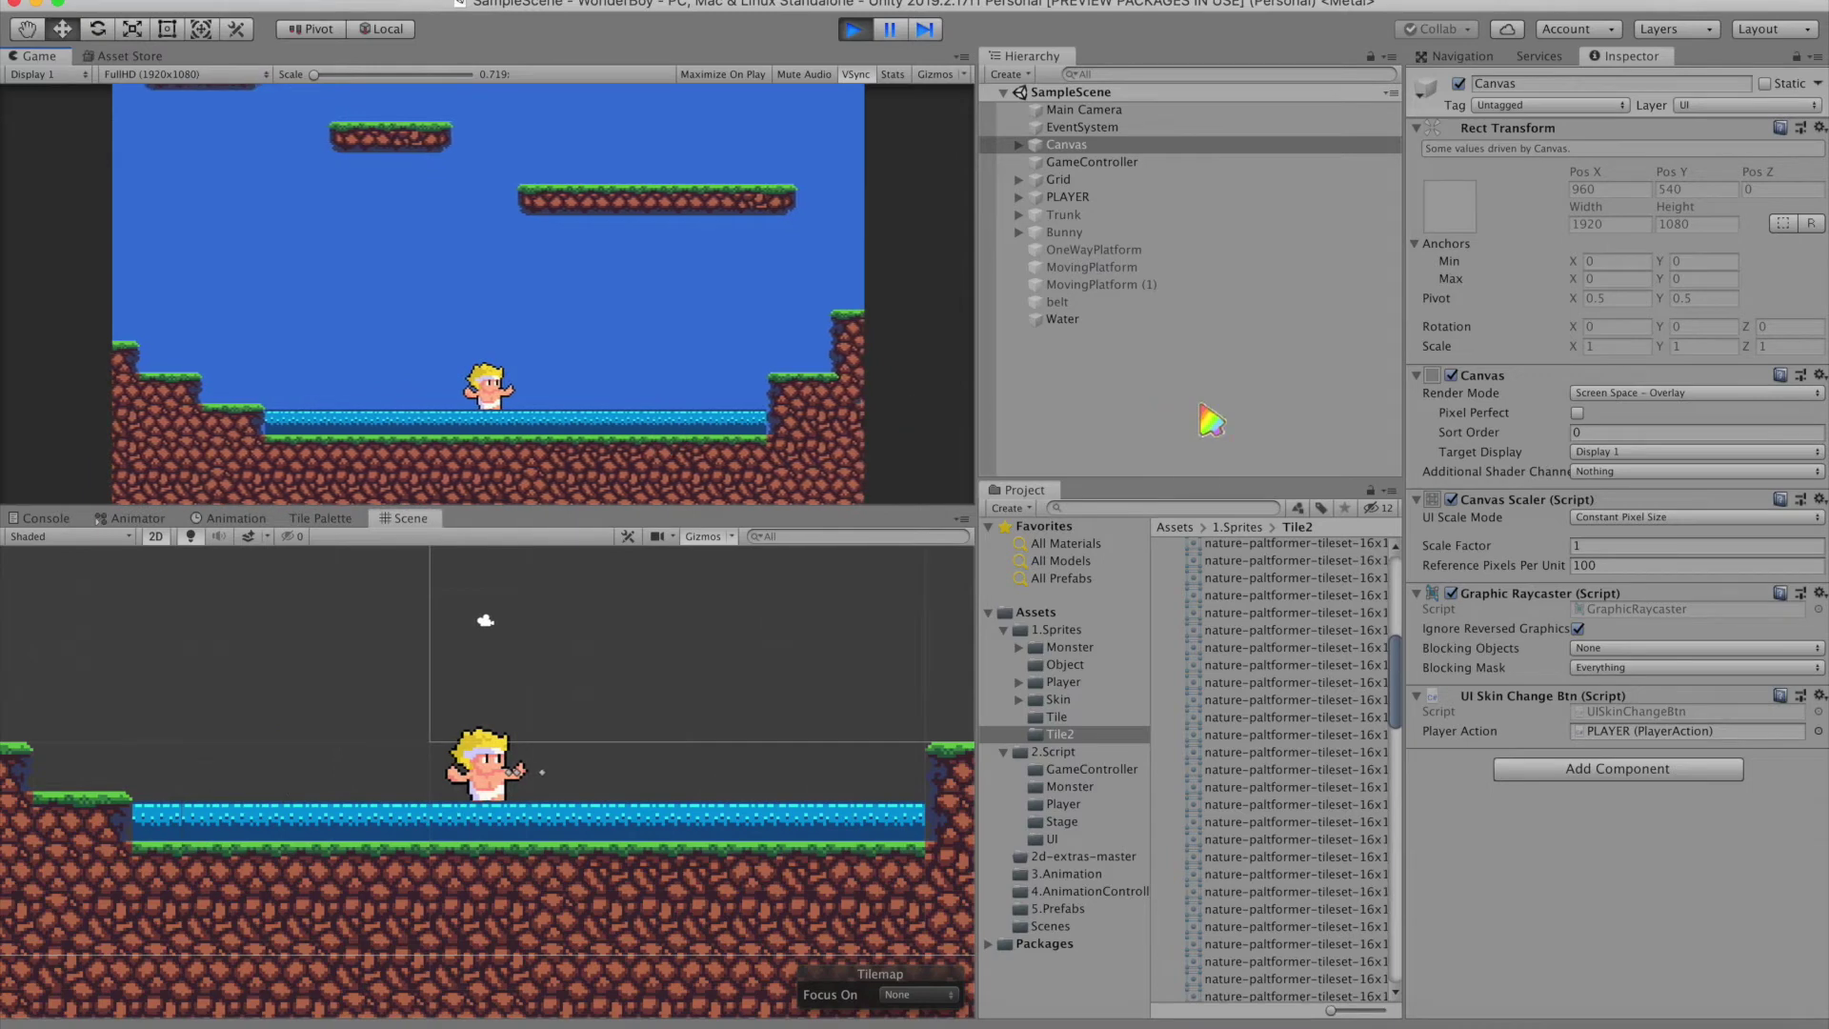
Step: Set Water's buoyancy density 10, surface level 5 and linear drag 10
{"action": "left_click", "coordinate": [1059, 319]}
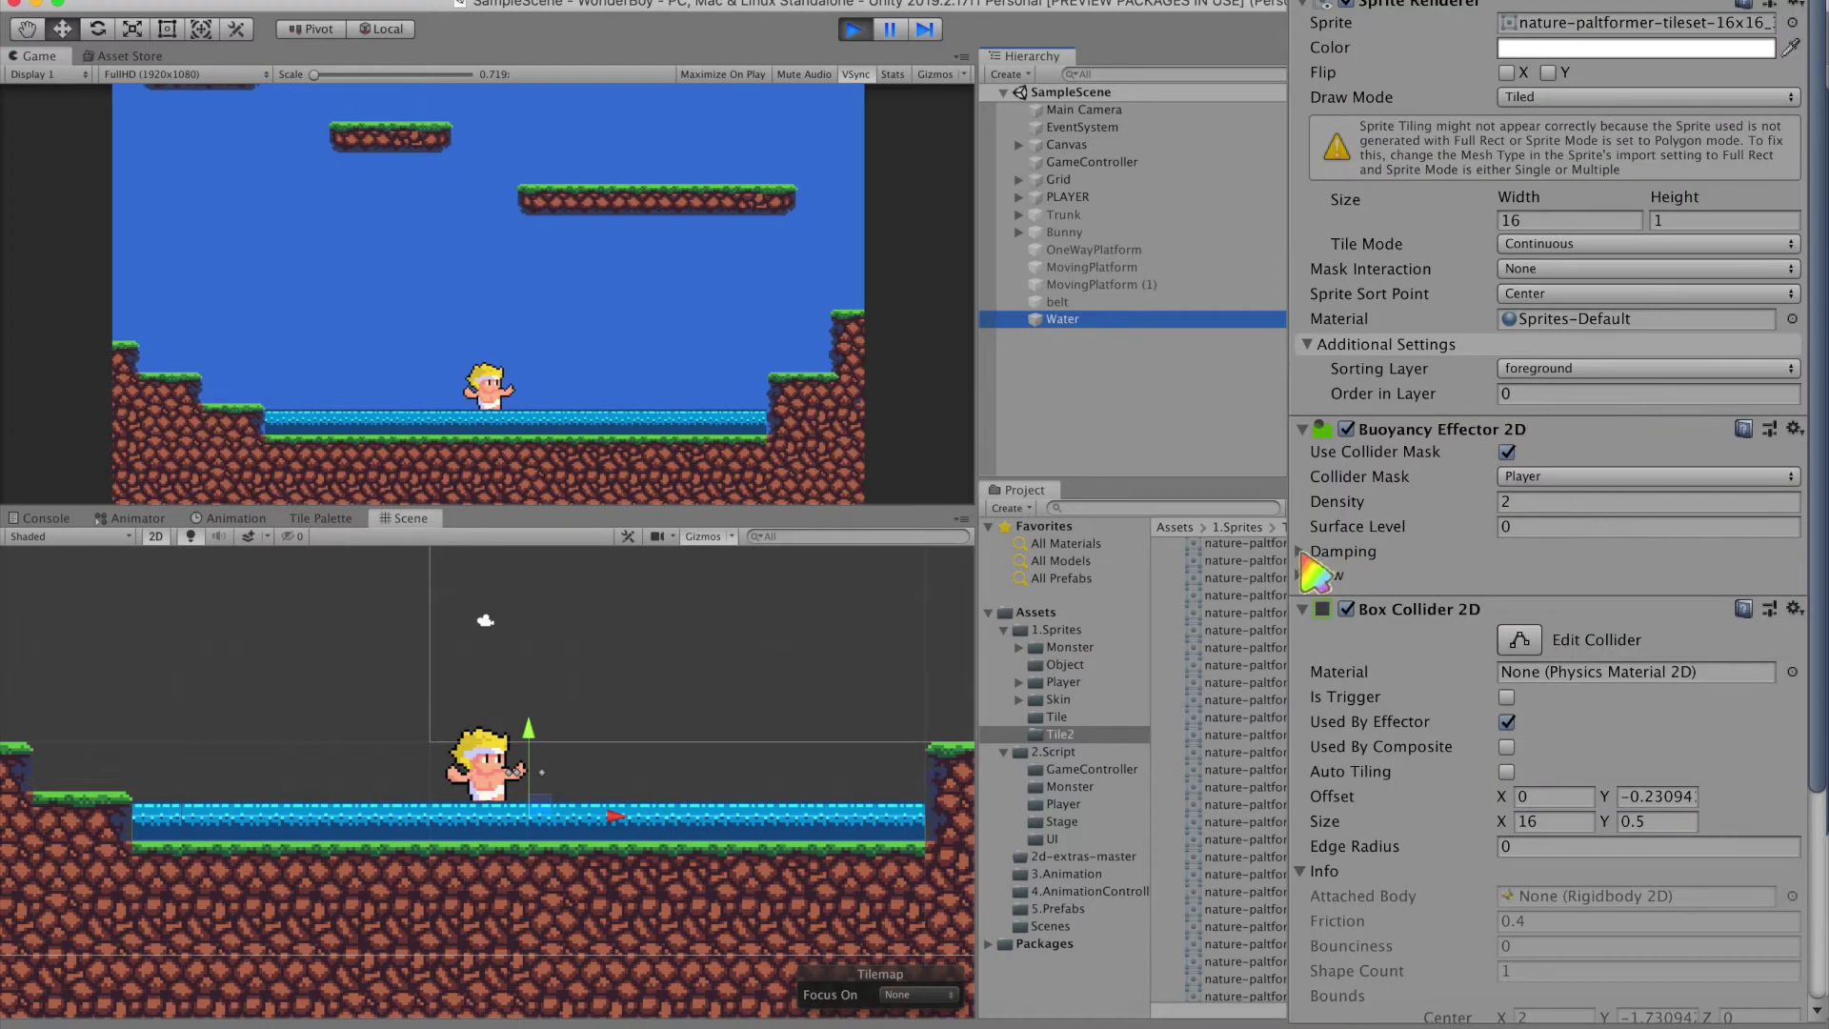
{"action": "left_click", "coordinate": [1315, 551]}
{"action": "type", "text": "10"}
{"action": "key", "text": "Return"}
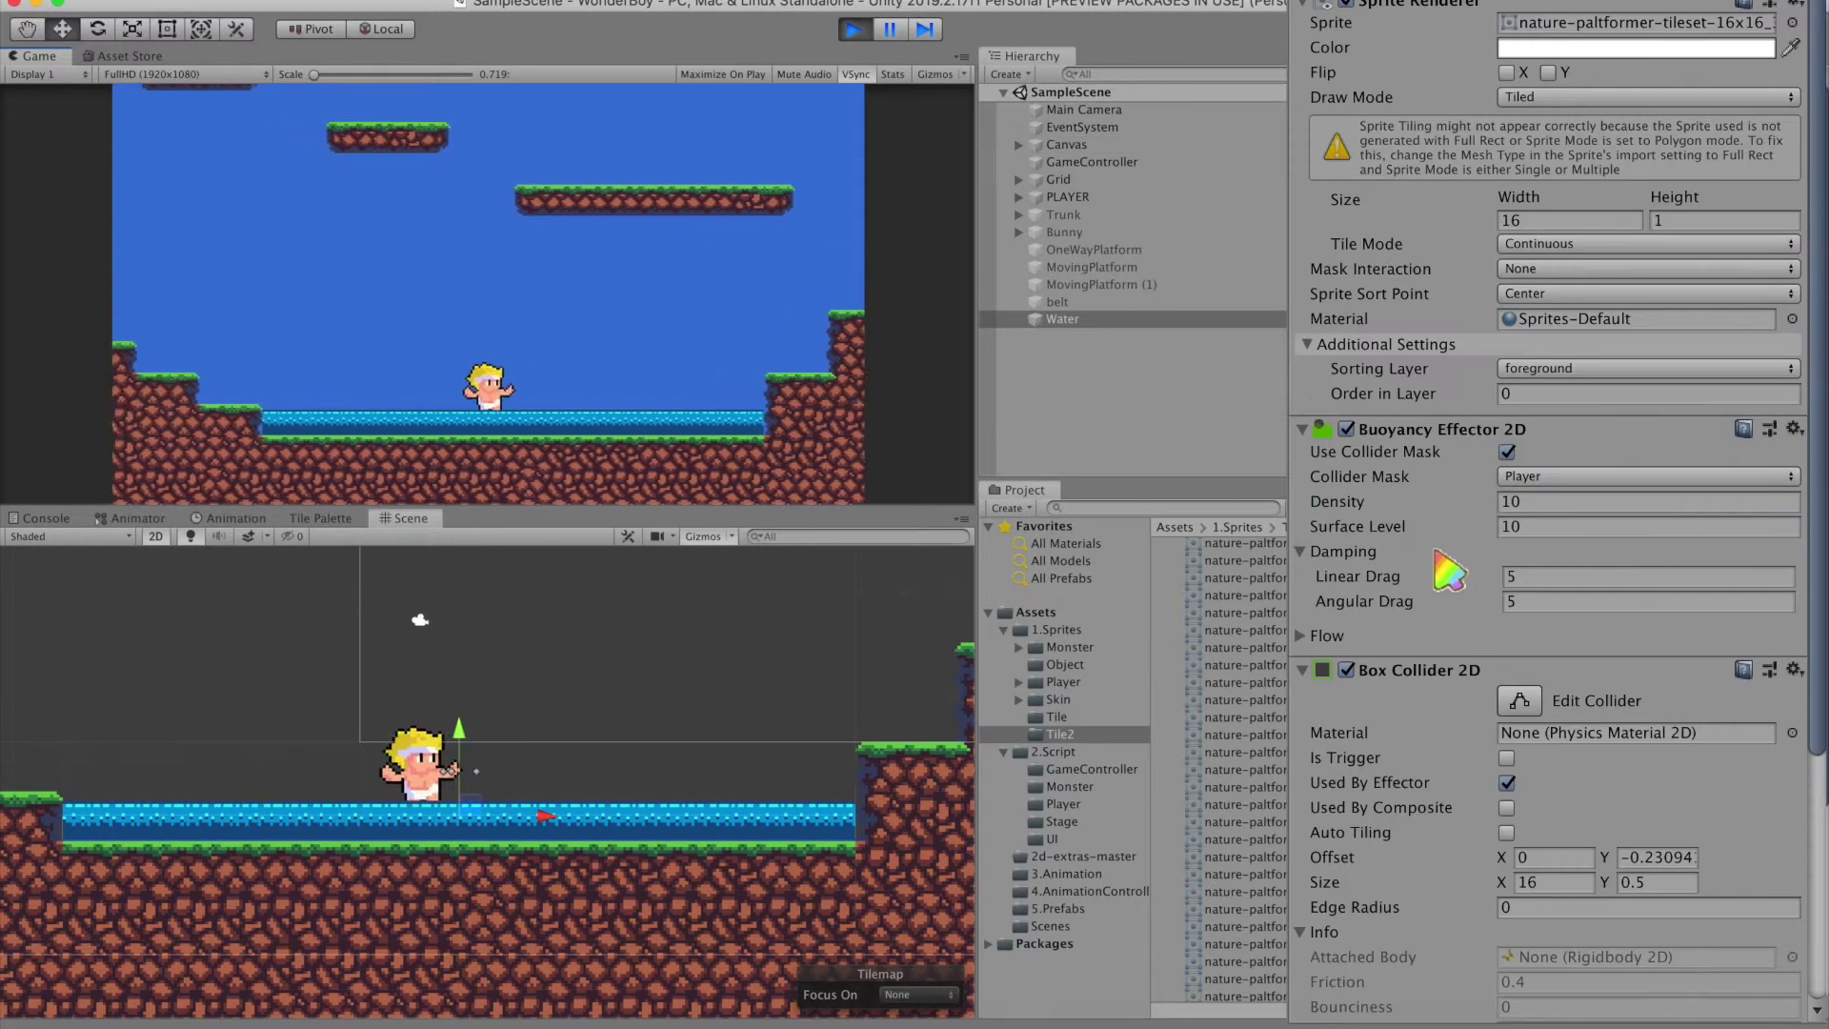
{"action": "left_click", "coordinate": [1610, 526]}
{"action": "type", "text": "5"}
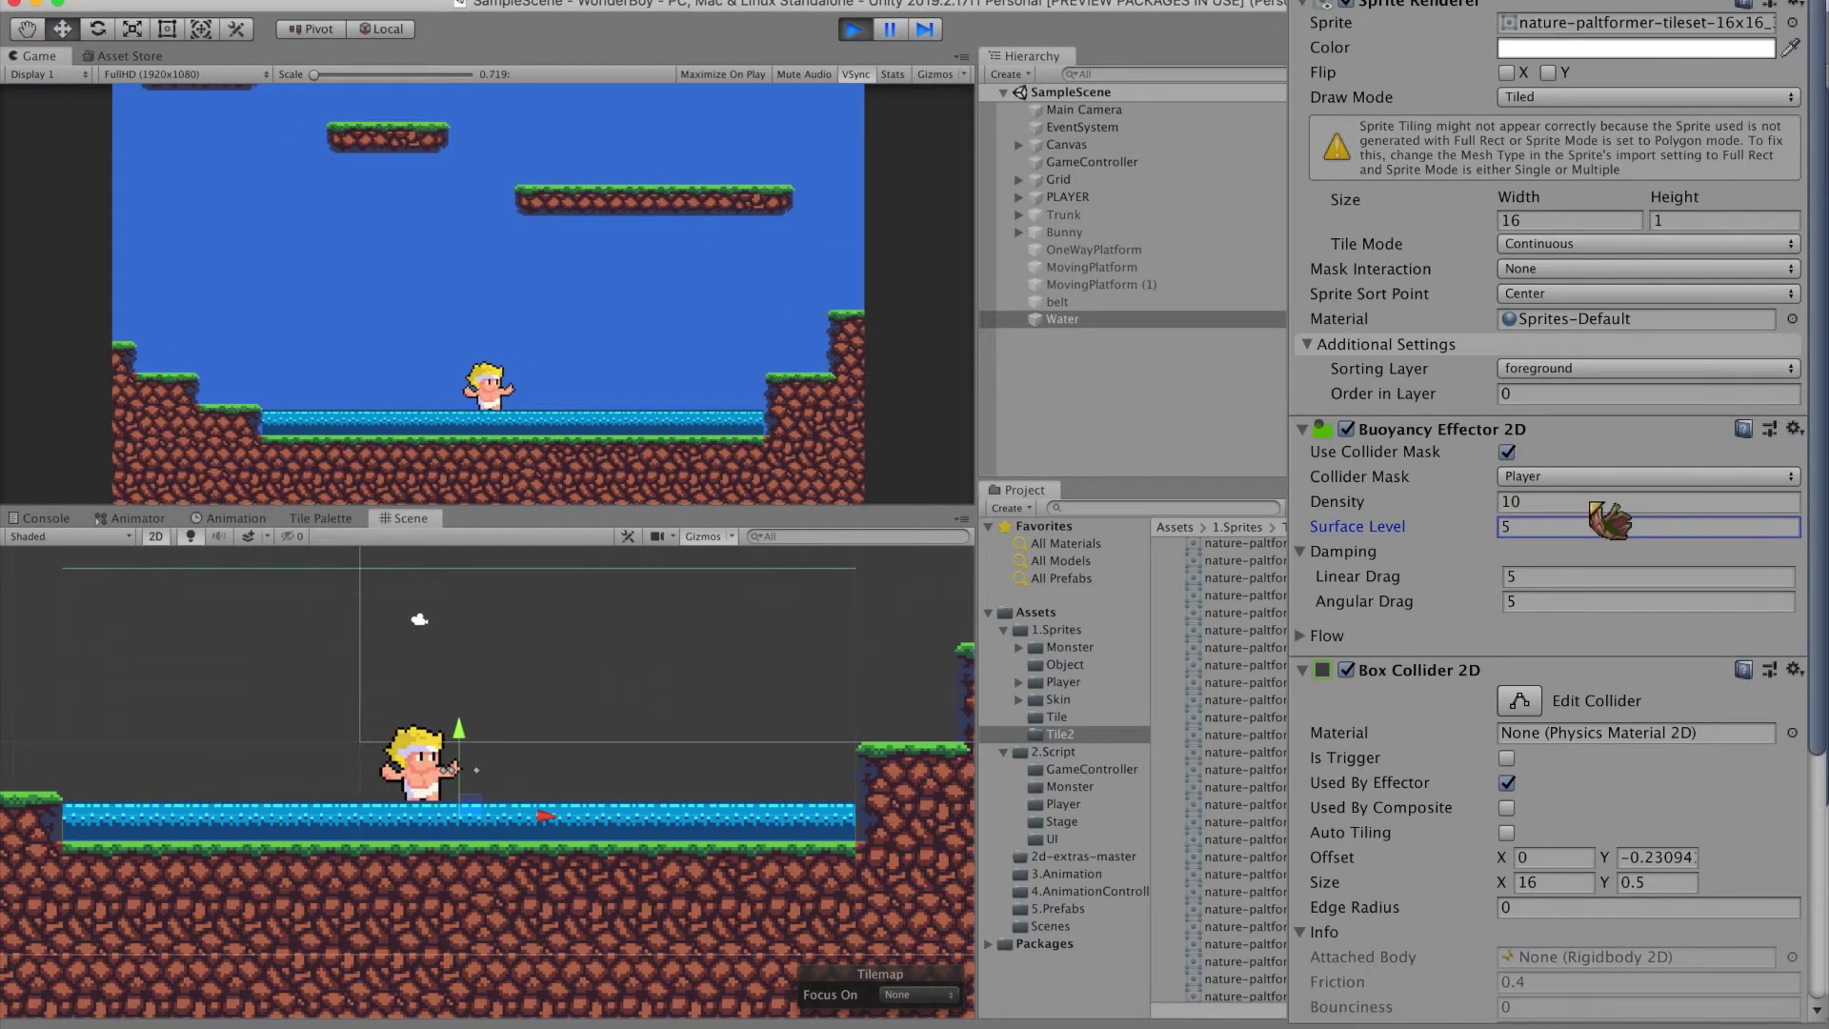
{"action": "left_click", "coordinate": [1627, 670]}
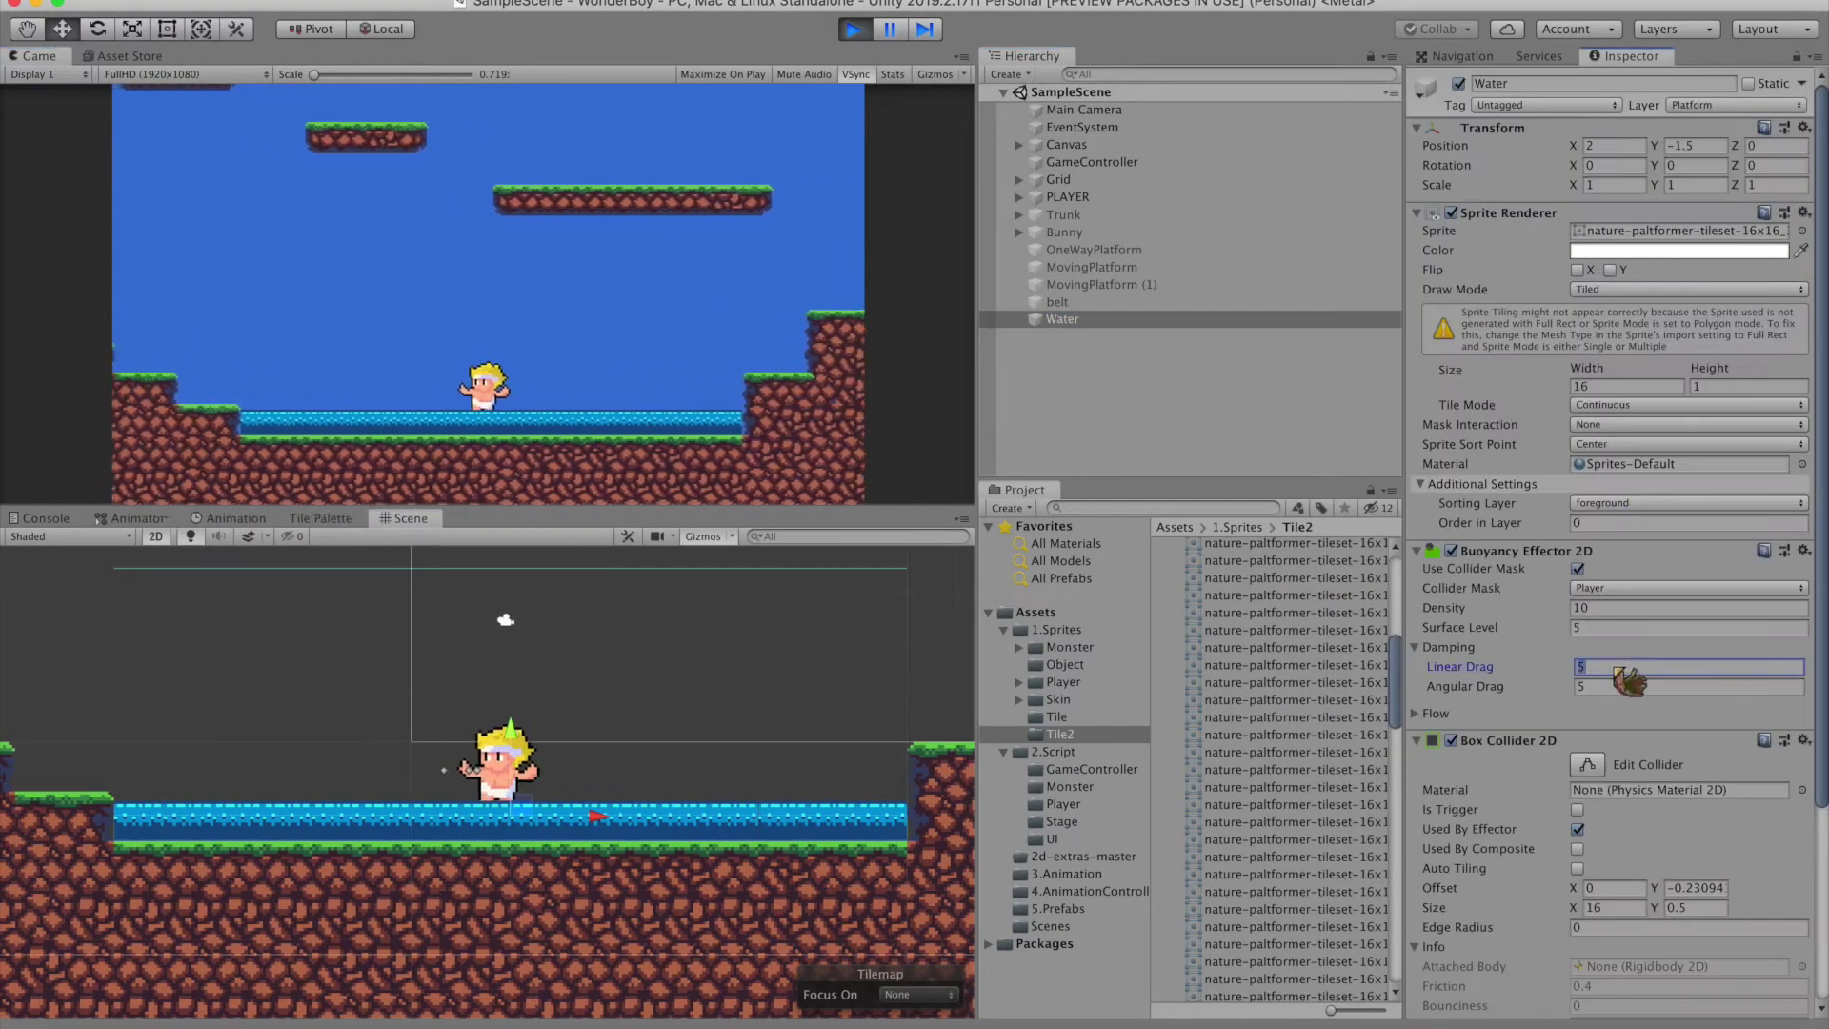
{"action": "type", "text": "10"}
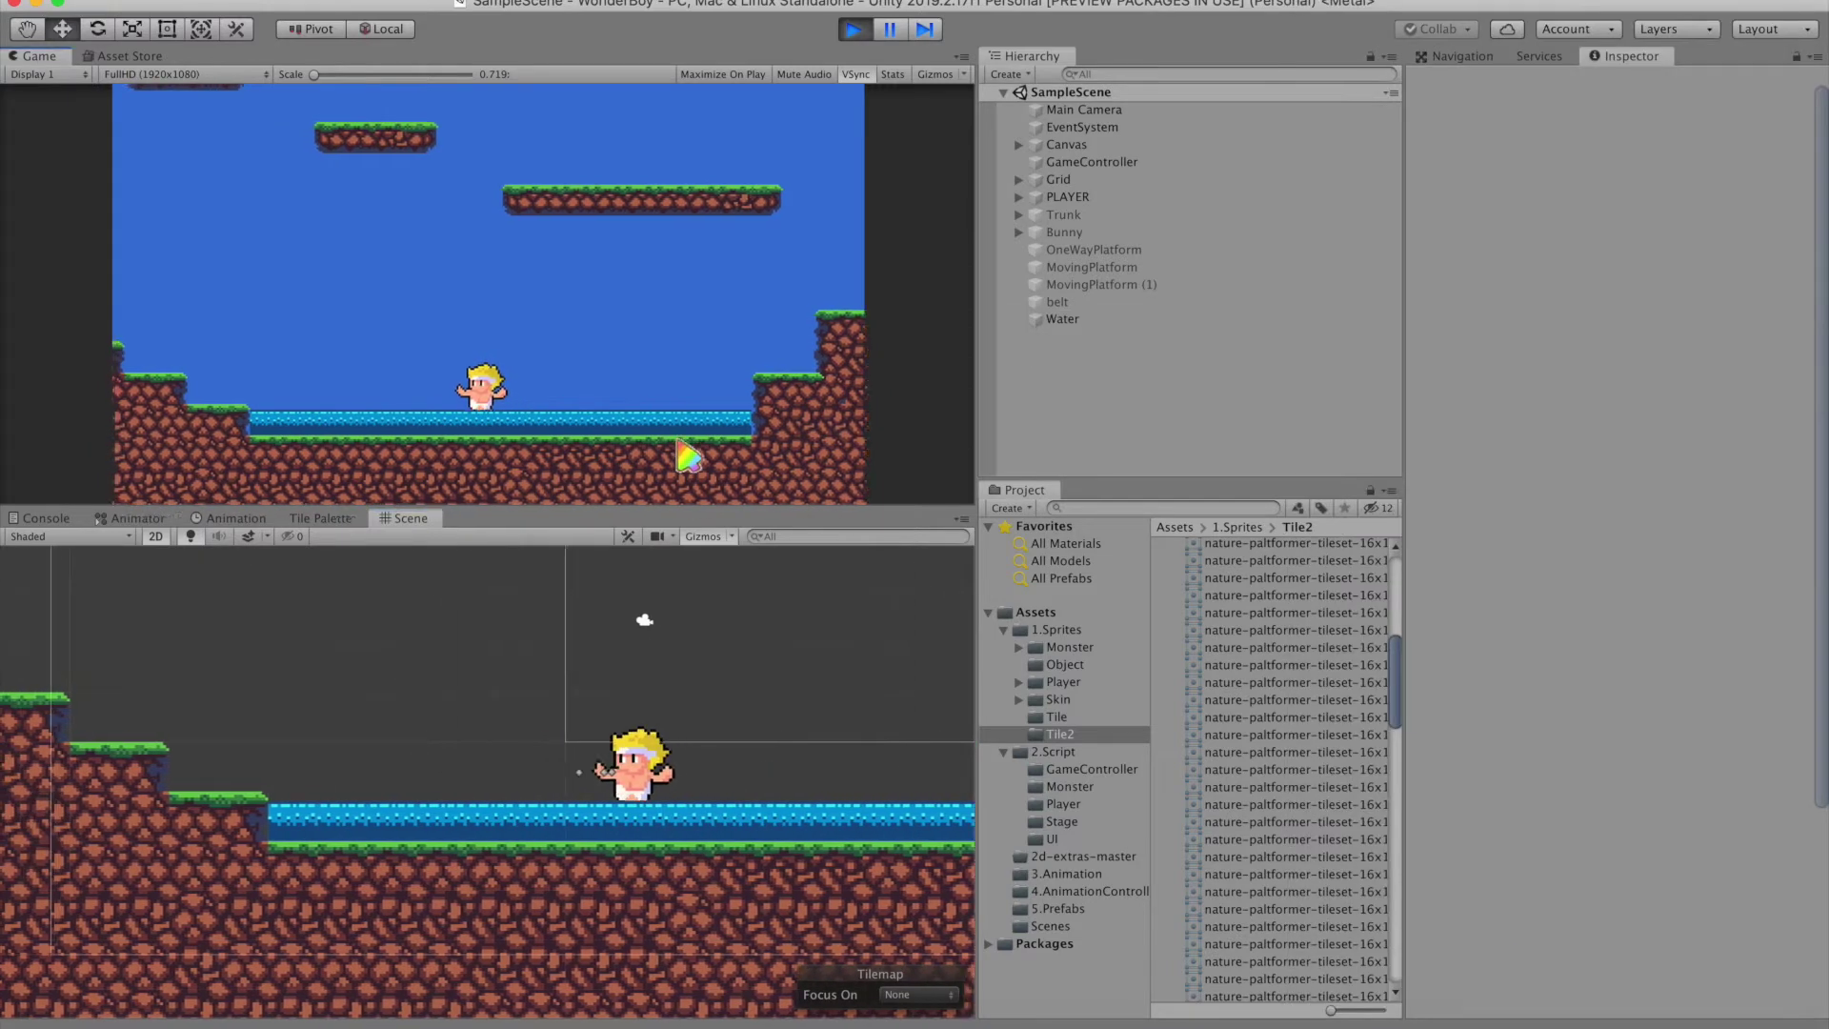
{"action": "left_click", "coordinate": [1074, 320]}
Step: Walk the player right through the water, then stop the test run
{"action": "left_click", "coordinate": [712, 385]}
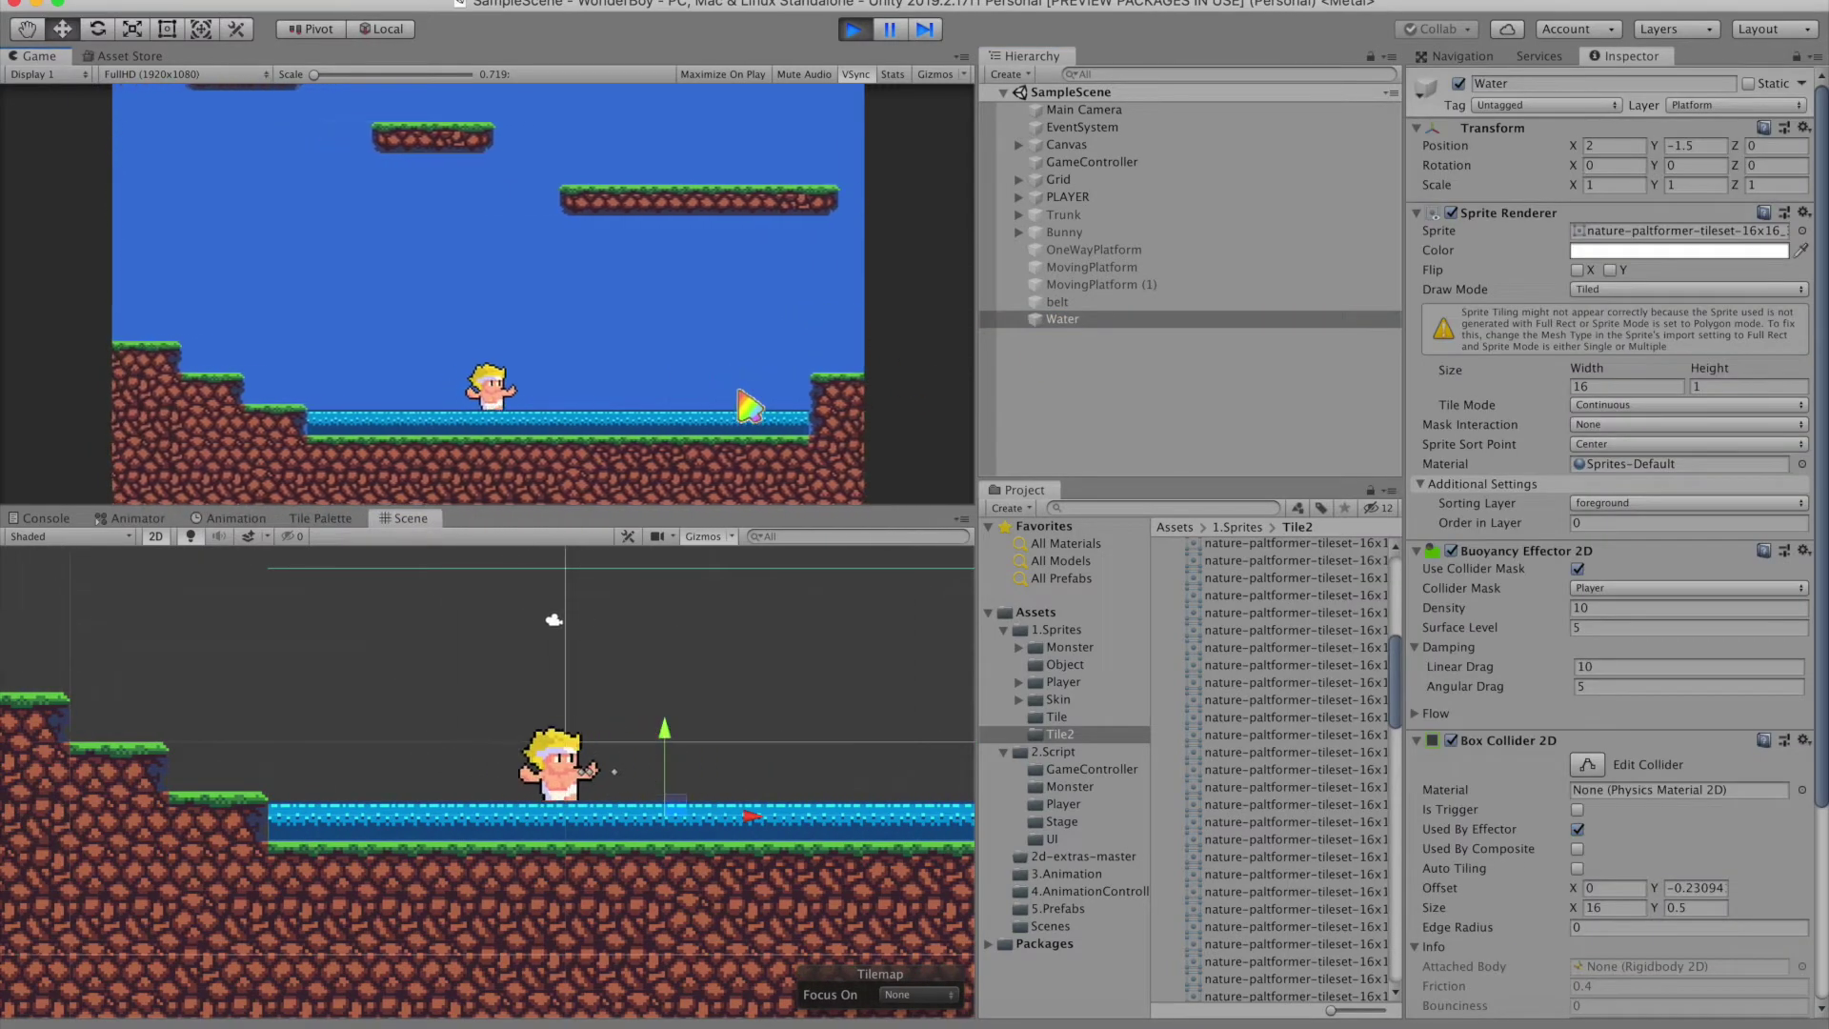
{"action": "key", "text": "Right"}
{"action": "left_click", "coordinate": [853, 31]}
Step: Save Water as a prefab and enable the spring's Area Effector 2D at animation frame 5
{"action": "left_click", "coordinate": [1062, 320]}
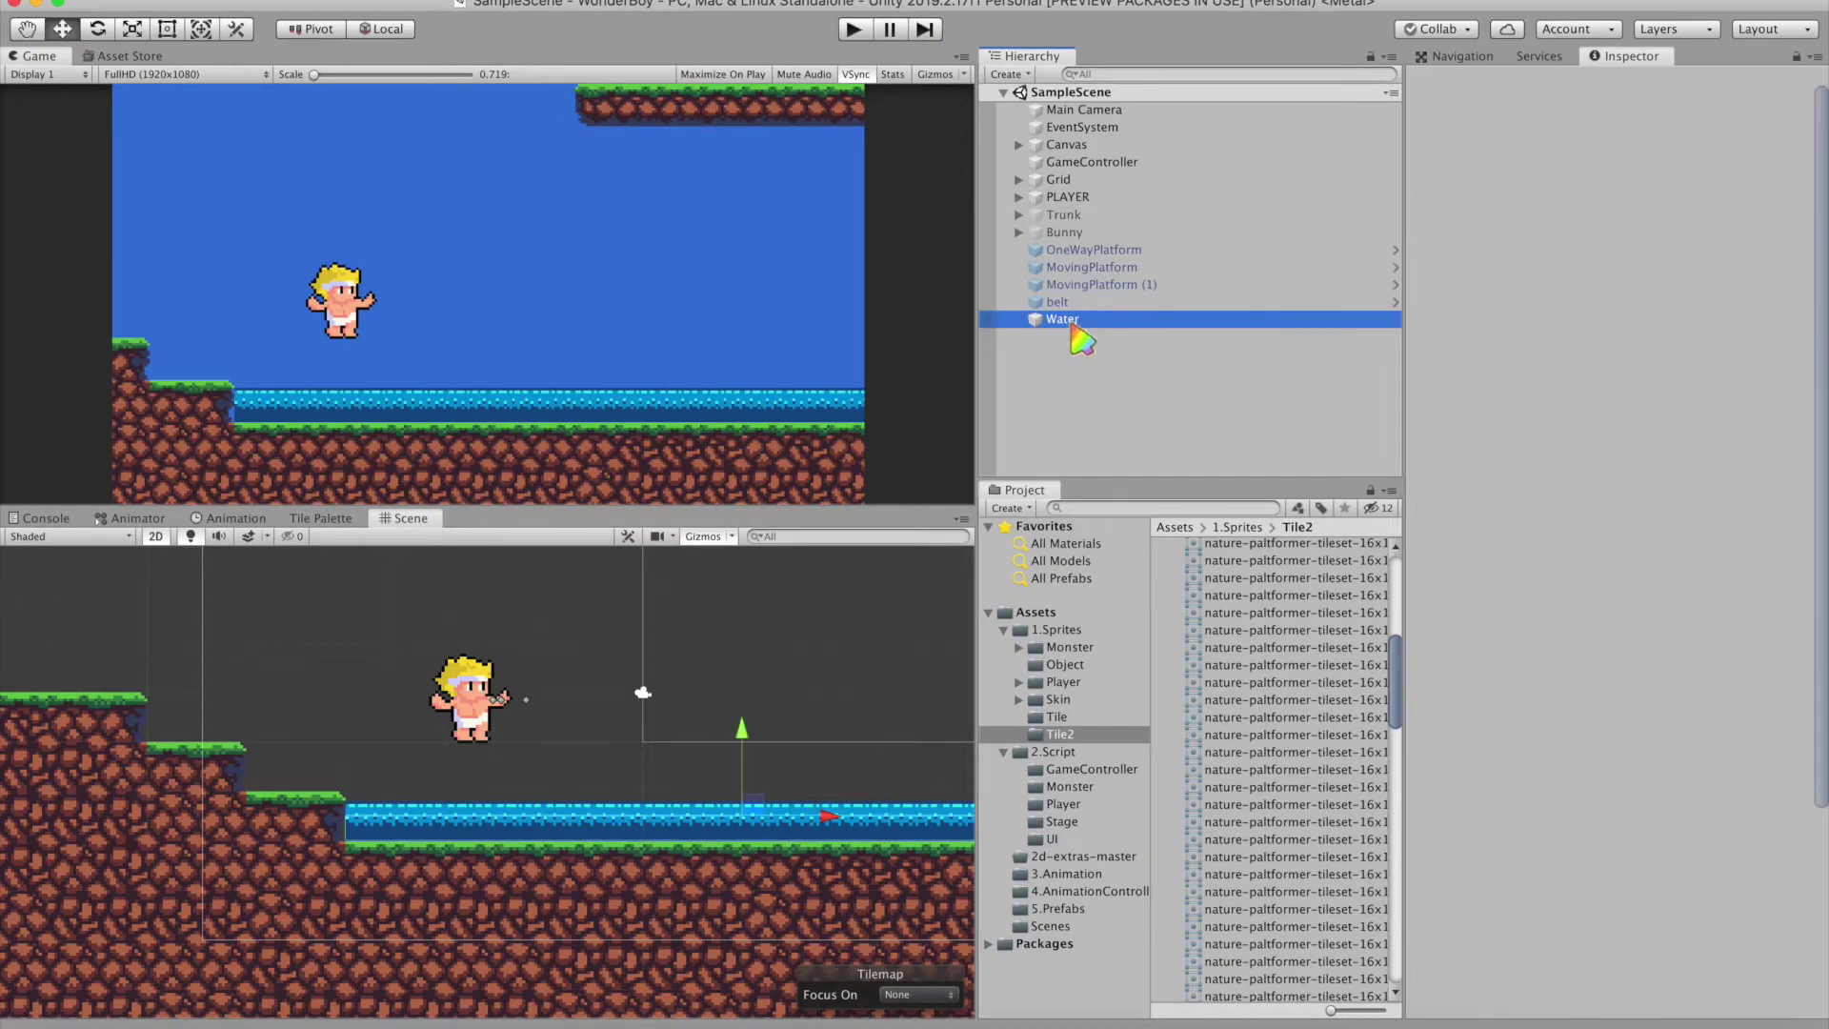
{"action": "left_click_drag", "start_coordinate": [1062, 324], "coordinate": [1093, 834]}
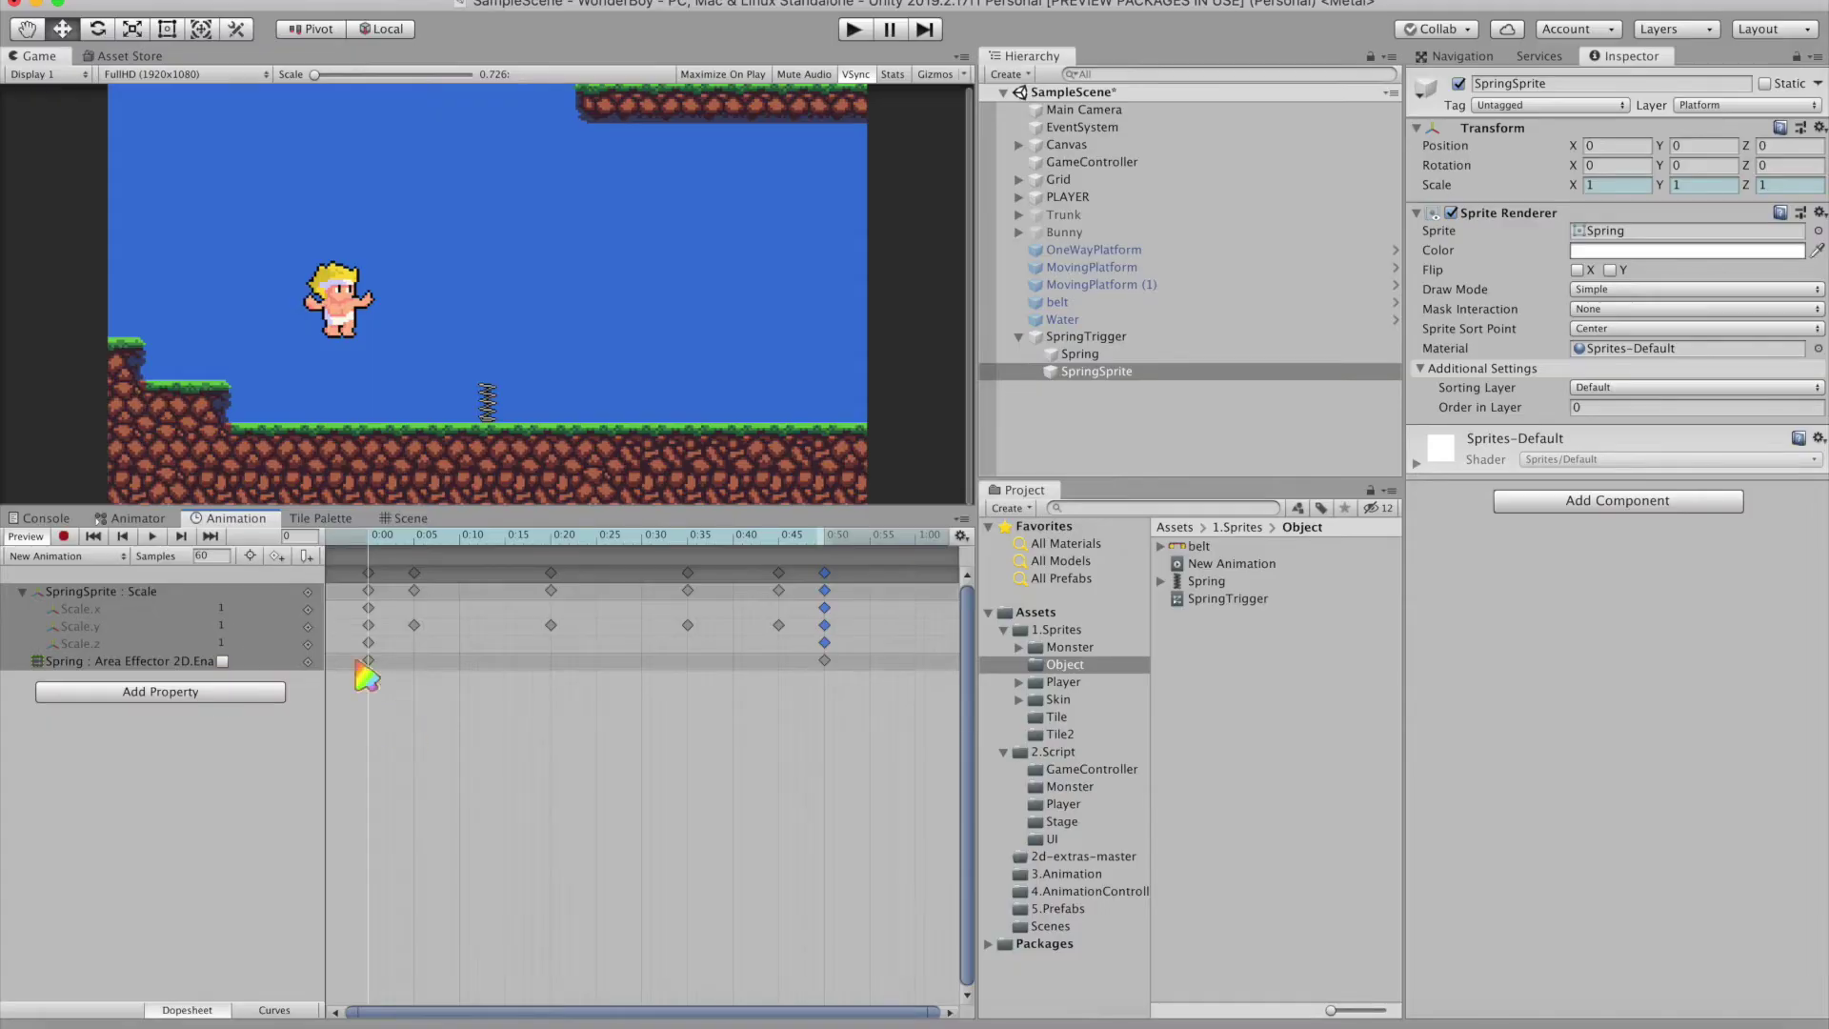
{"action": "left_click", "coordinate": [414, 539]}
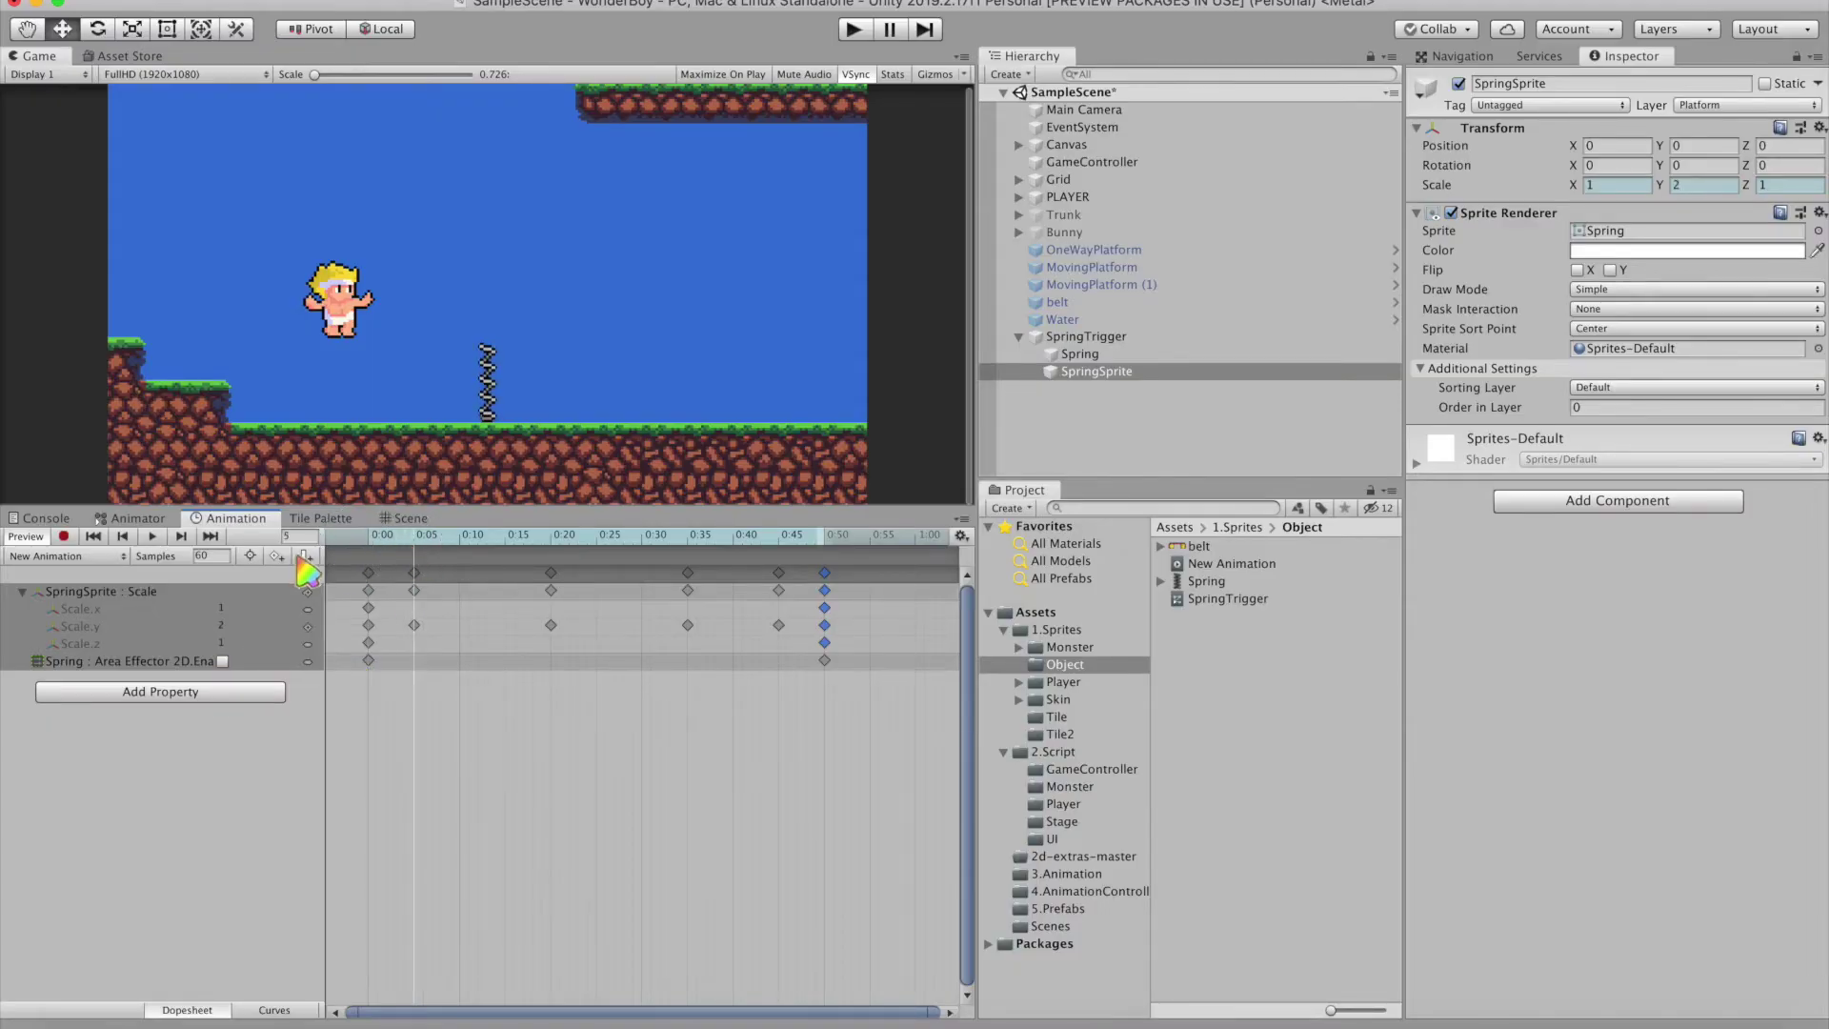
{"action": "left_click", "coordinate": [222, 661]}
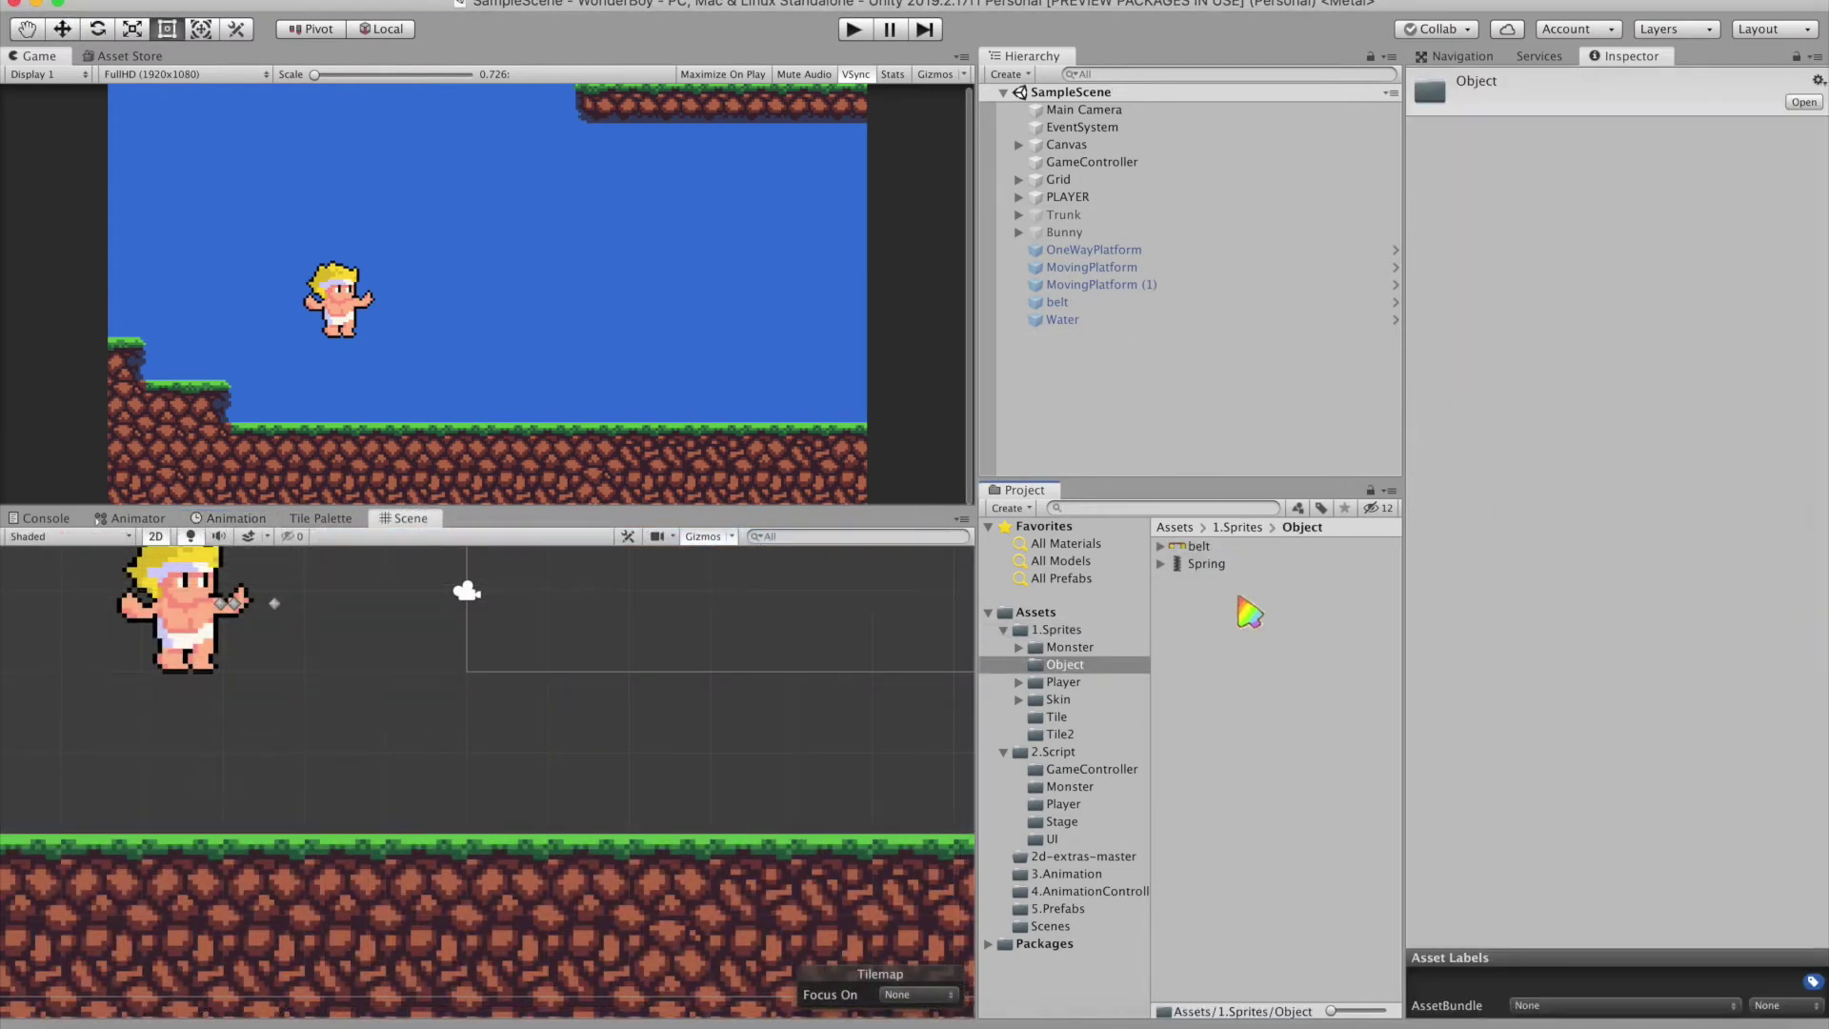
Step: Import the Spring sprite with a Bottom pivot, Point filtering and max size 32
{"action": "left_click", "coordinate": [1208, 564]}
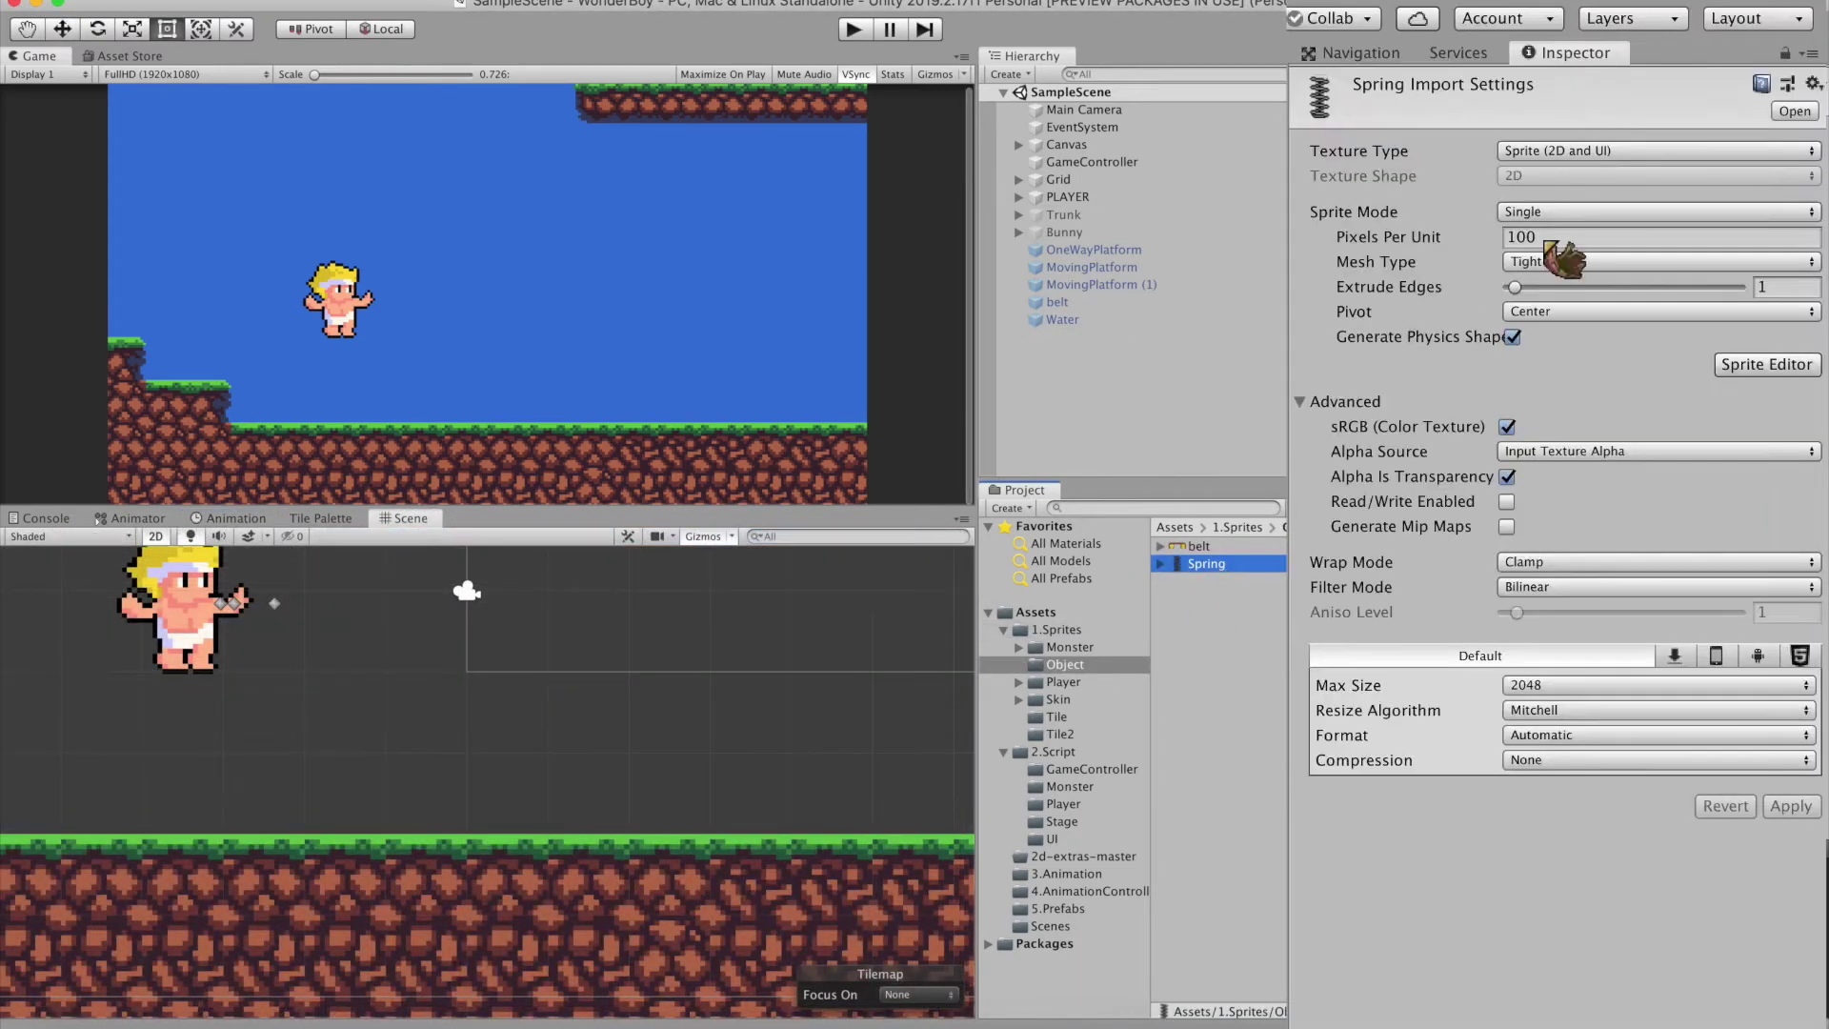
{"action": "left_click", "coordinate": [1564, 238]}
{"action": "type", "text": "16"}
{"action": "left_click", "coordinate": [1621, 311]}
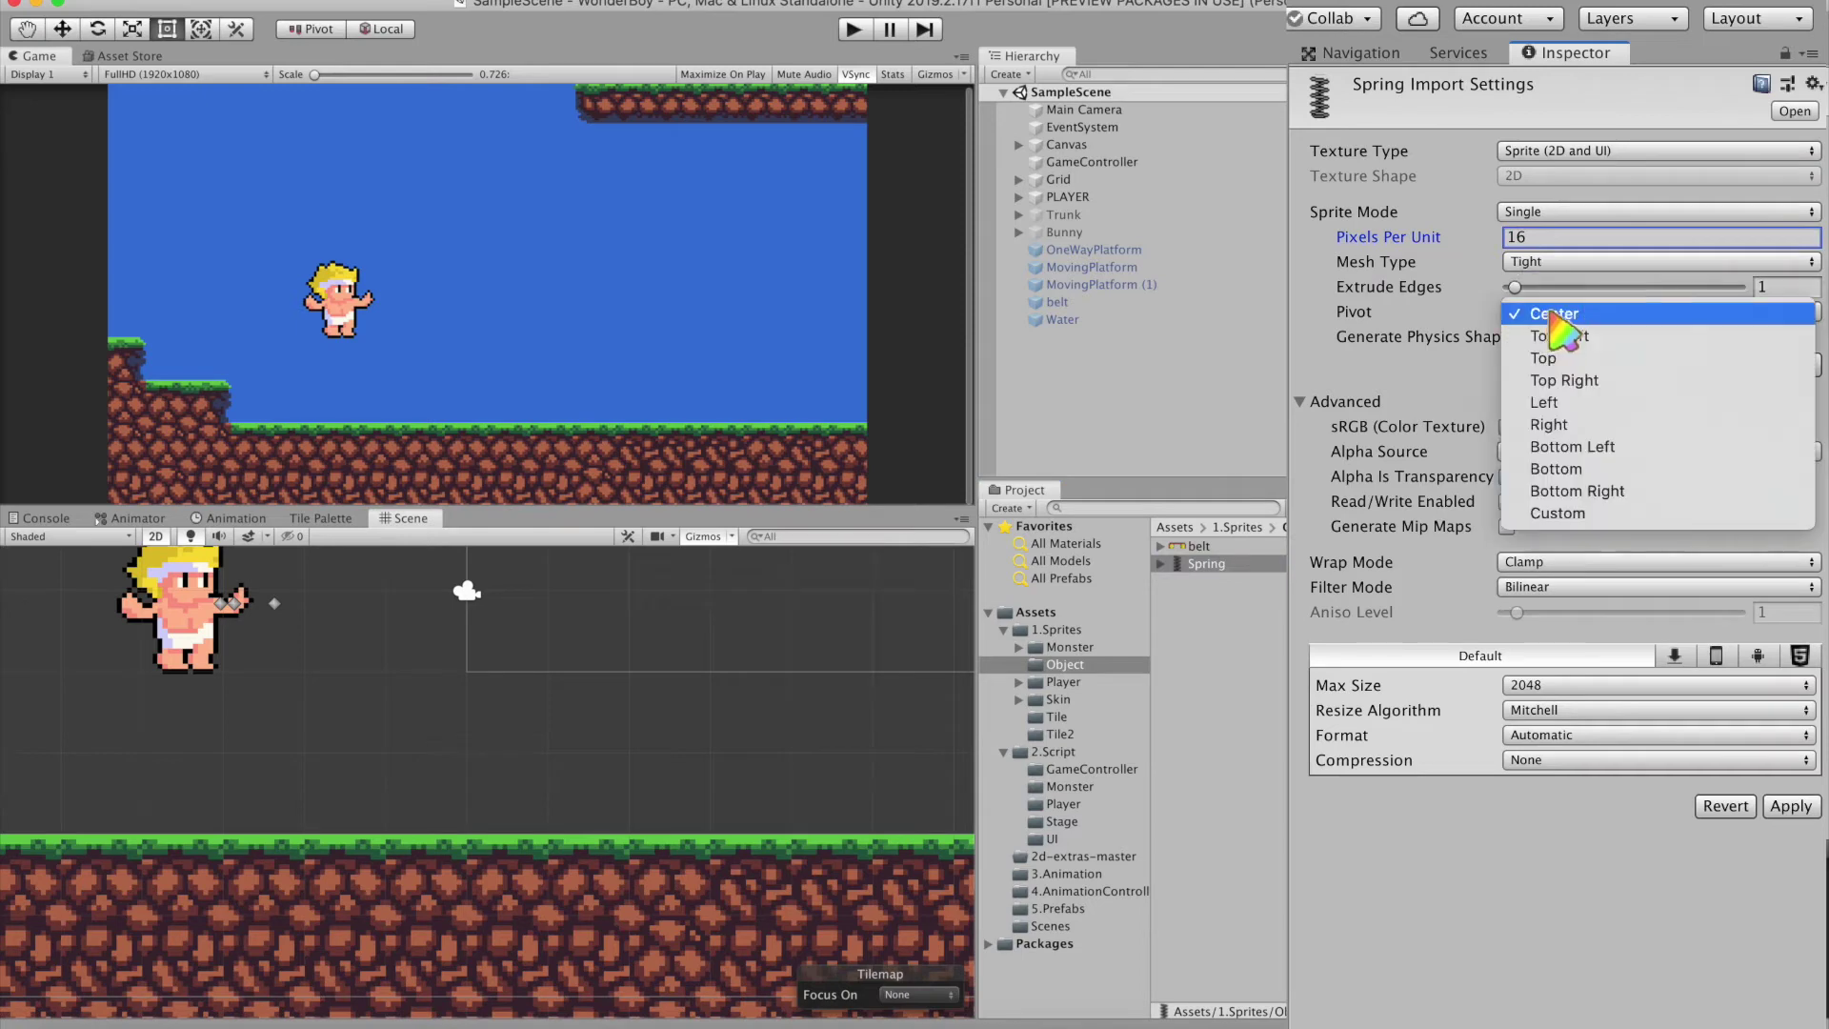
{"action": "left_click", "coordinate": [1562, 468]}
{"action": "left_click", "coordinate": [1570, 587]}
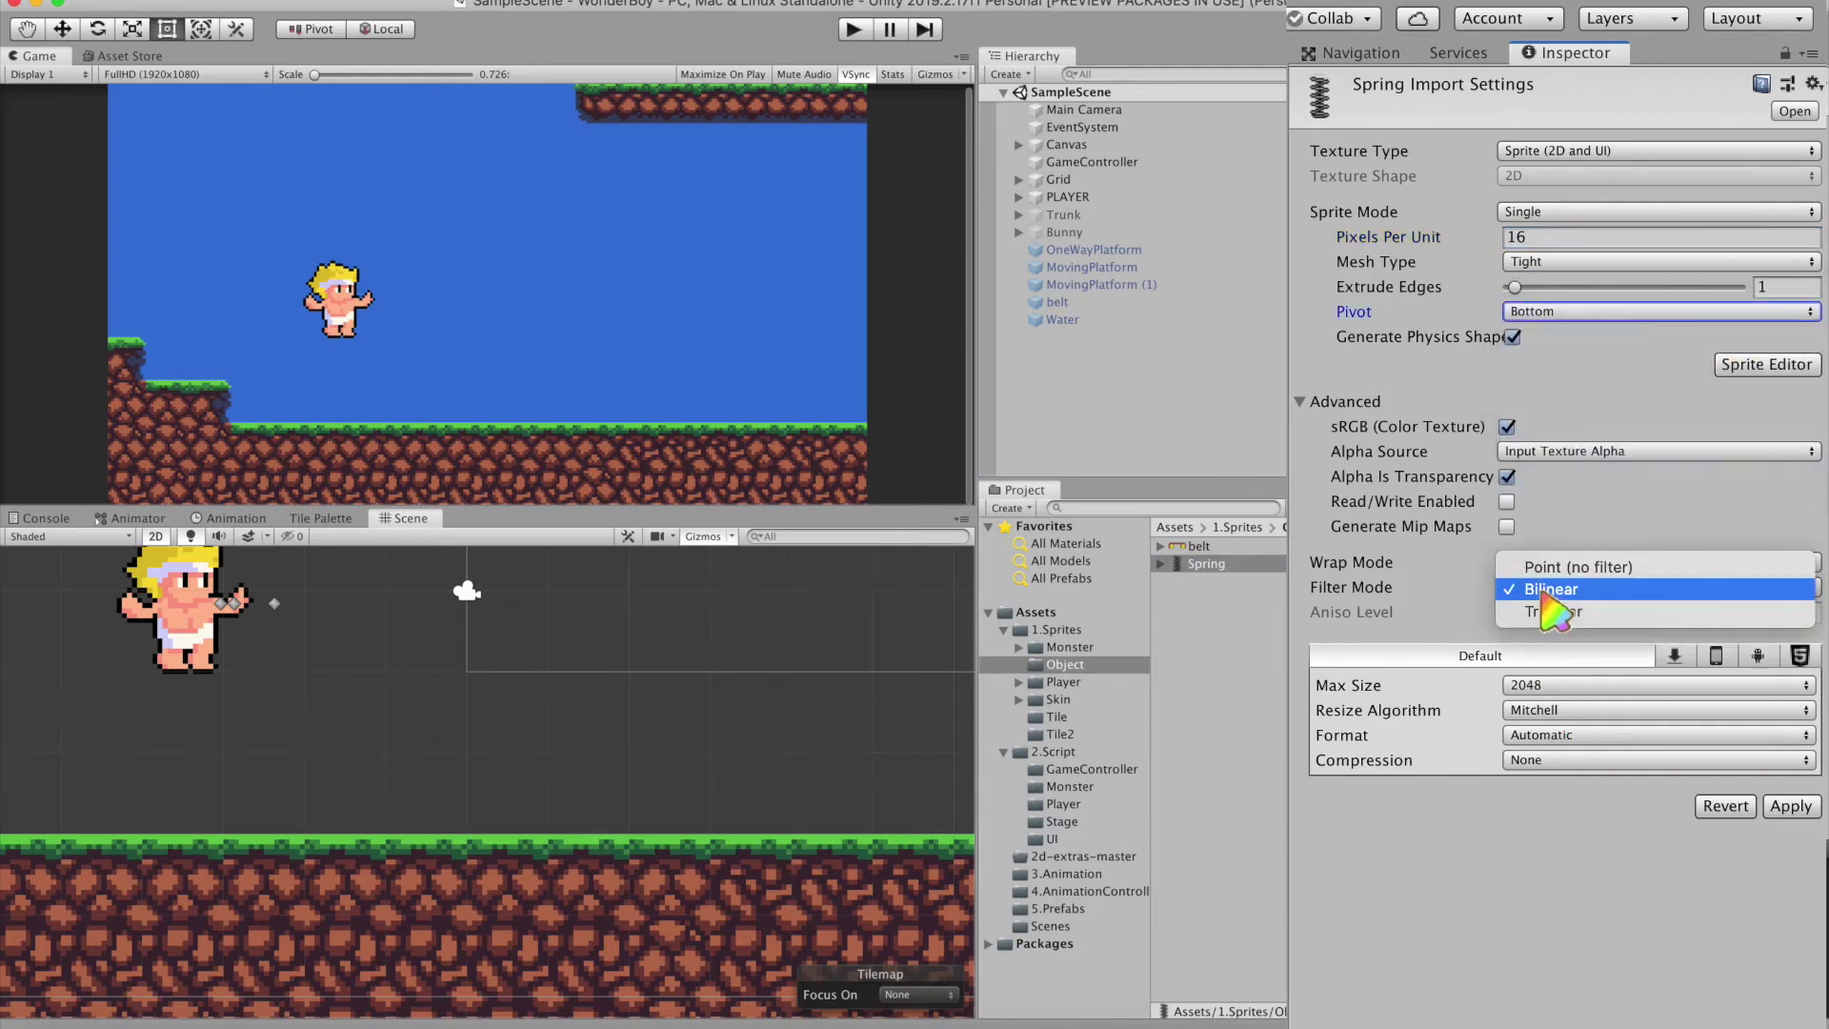
{"action": "left_click", "coordinate": [1568, 581]}
{"action": "left_click", "coordinate": [1569, 587]}
{"action": "left_click", "coordinate": [1570, 570]}
{"action": "left_click", "coordinate": [1582, 687]}
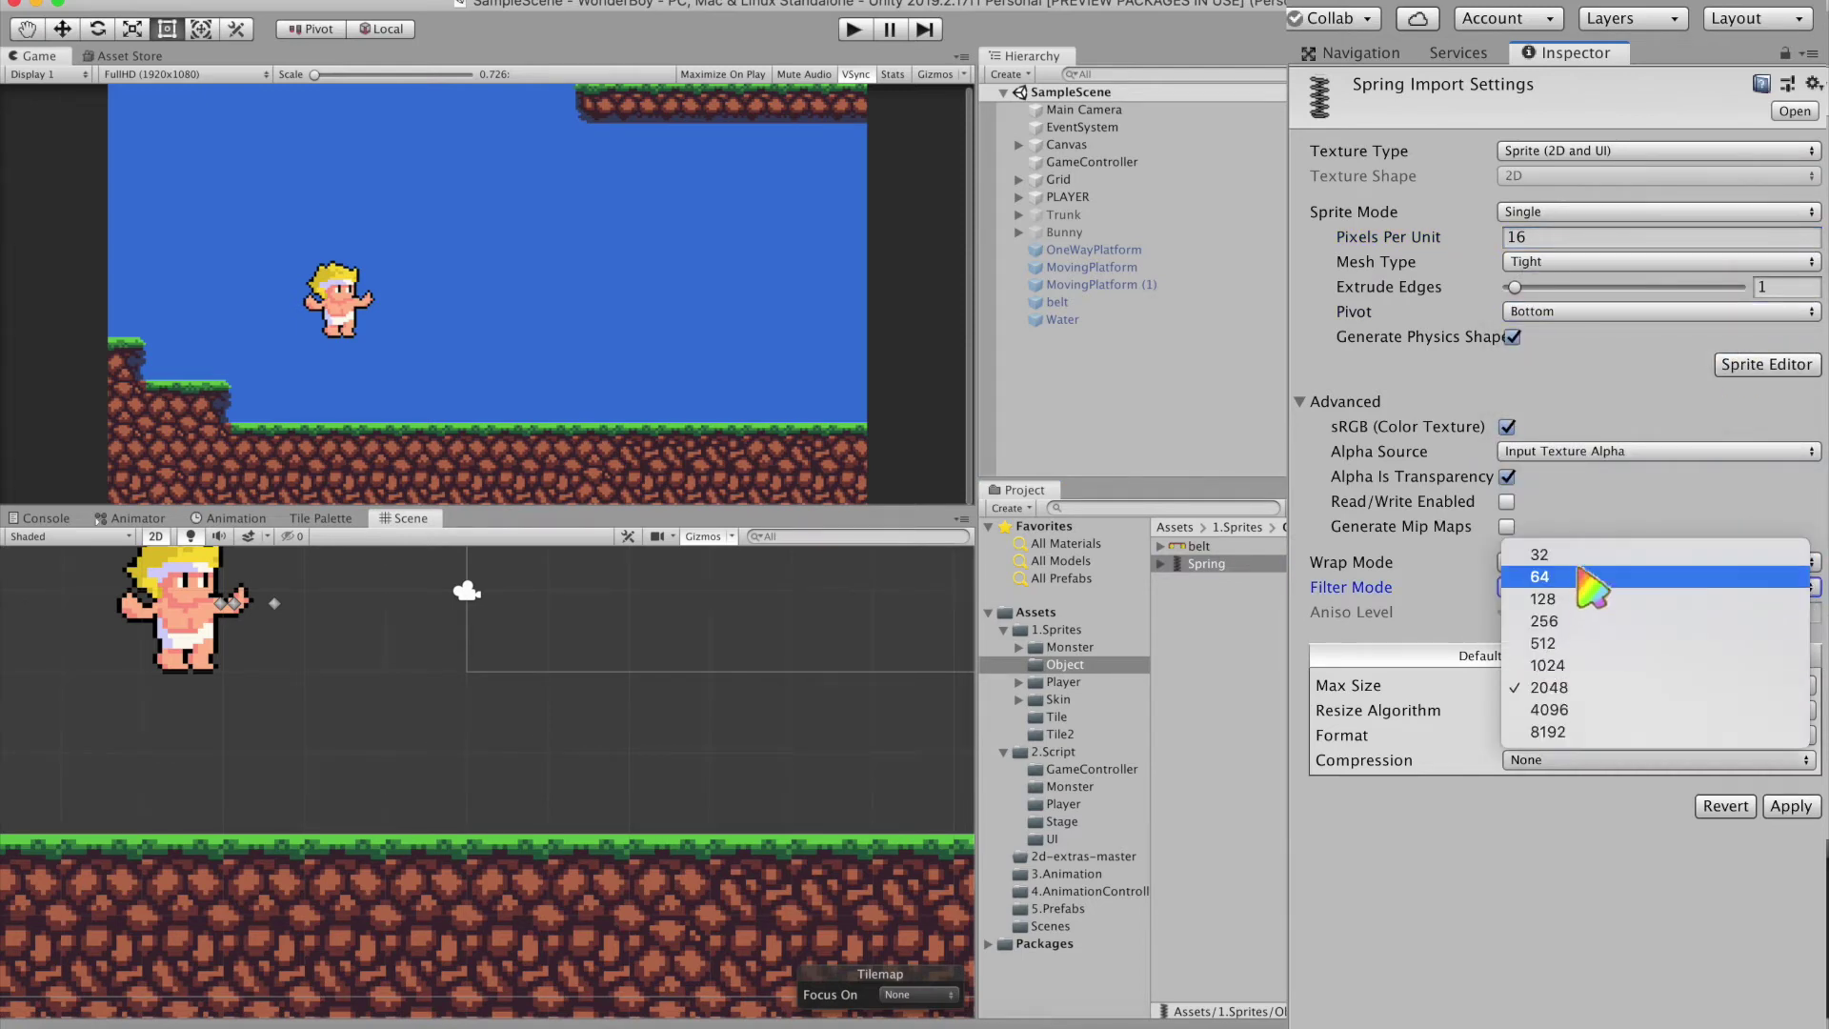
{"action": "left_click", "coordinate": [1584, 545]}
{"action": "left_click", "coordinate": [1791, 806]}
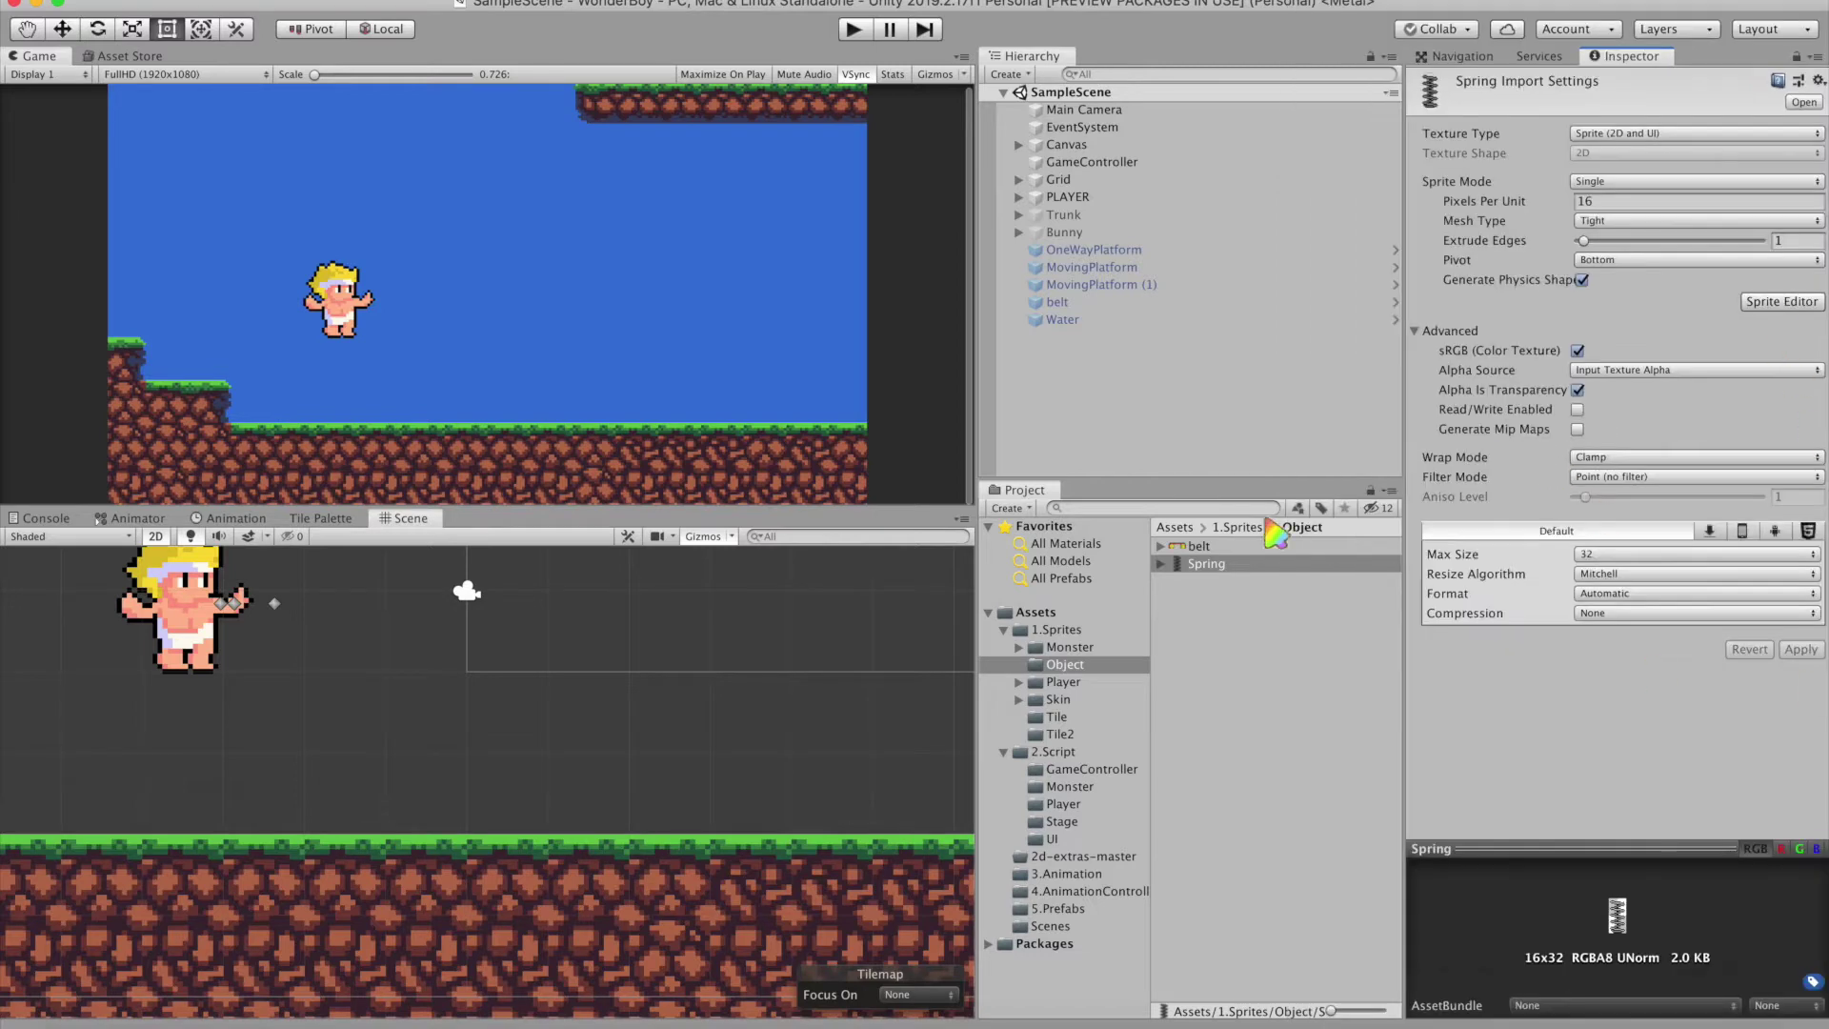
Step: Place the Spring sprite in the scene, set its pixels per unit to 32, and pick a layer
{"action": "left_click_drag", "start_coordinate": [1272, 529], "coordinate": [1095, 381]}
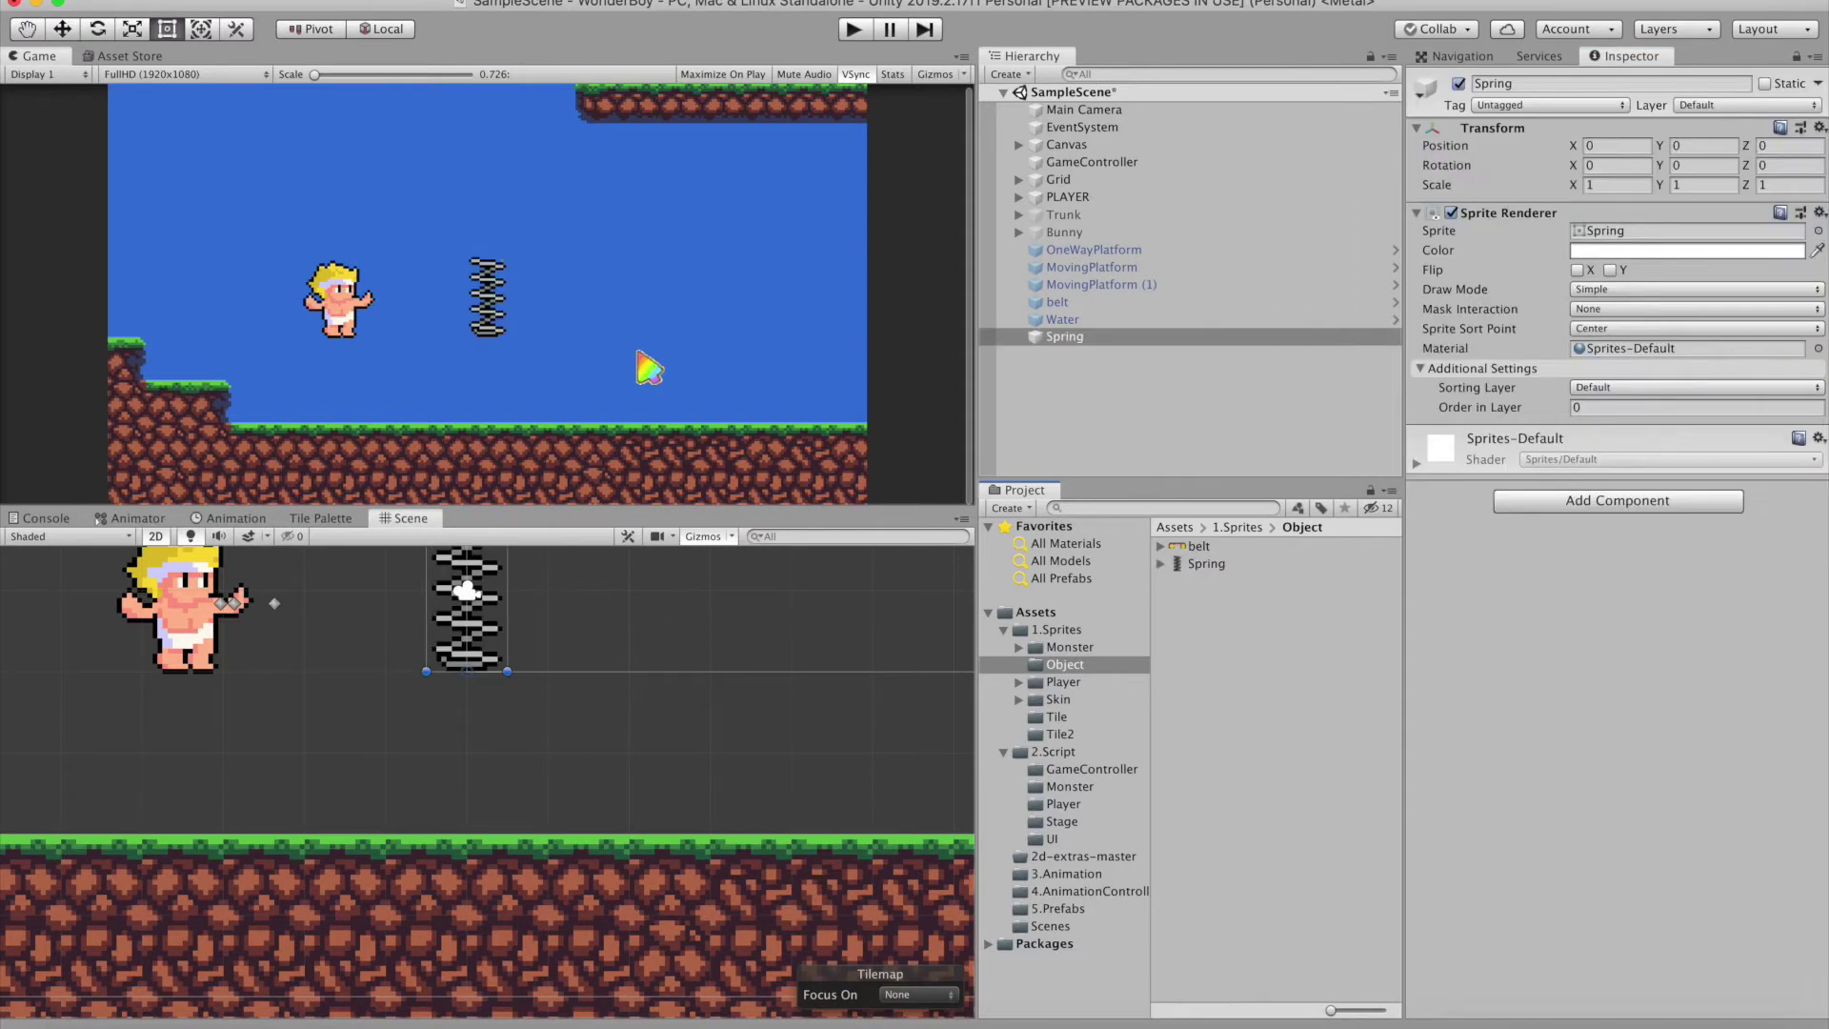
{"action": "left_click", "coordinate": [1206, 563]}
{"action": "left_click", "coordinate": [1632, 238]}
{"action": "type", "text": "32"}
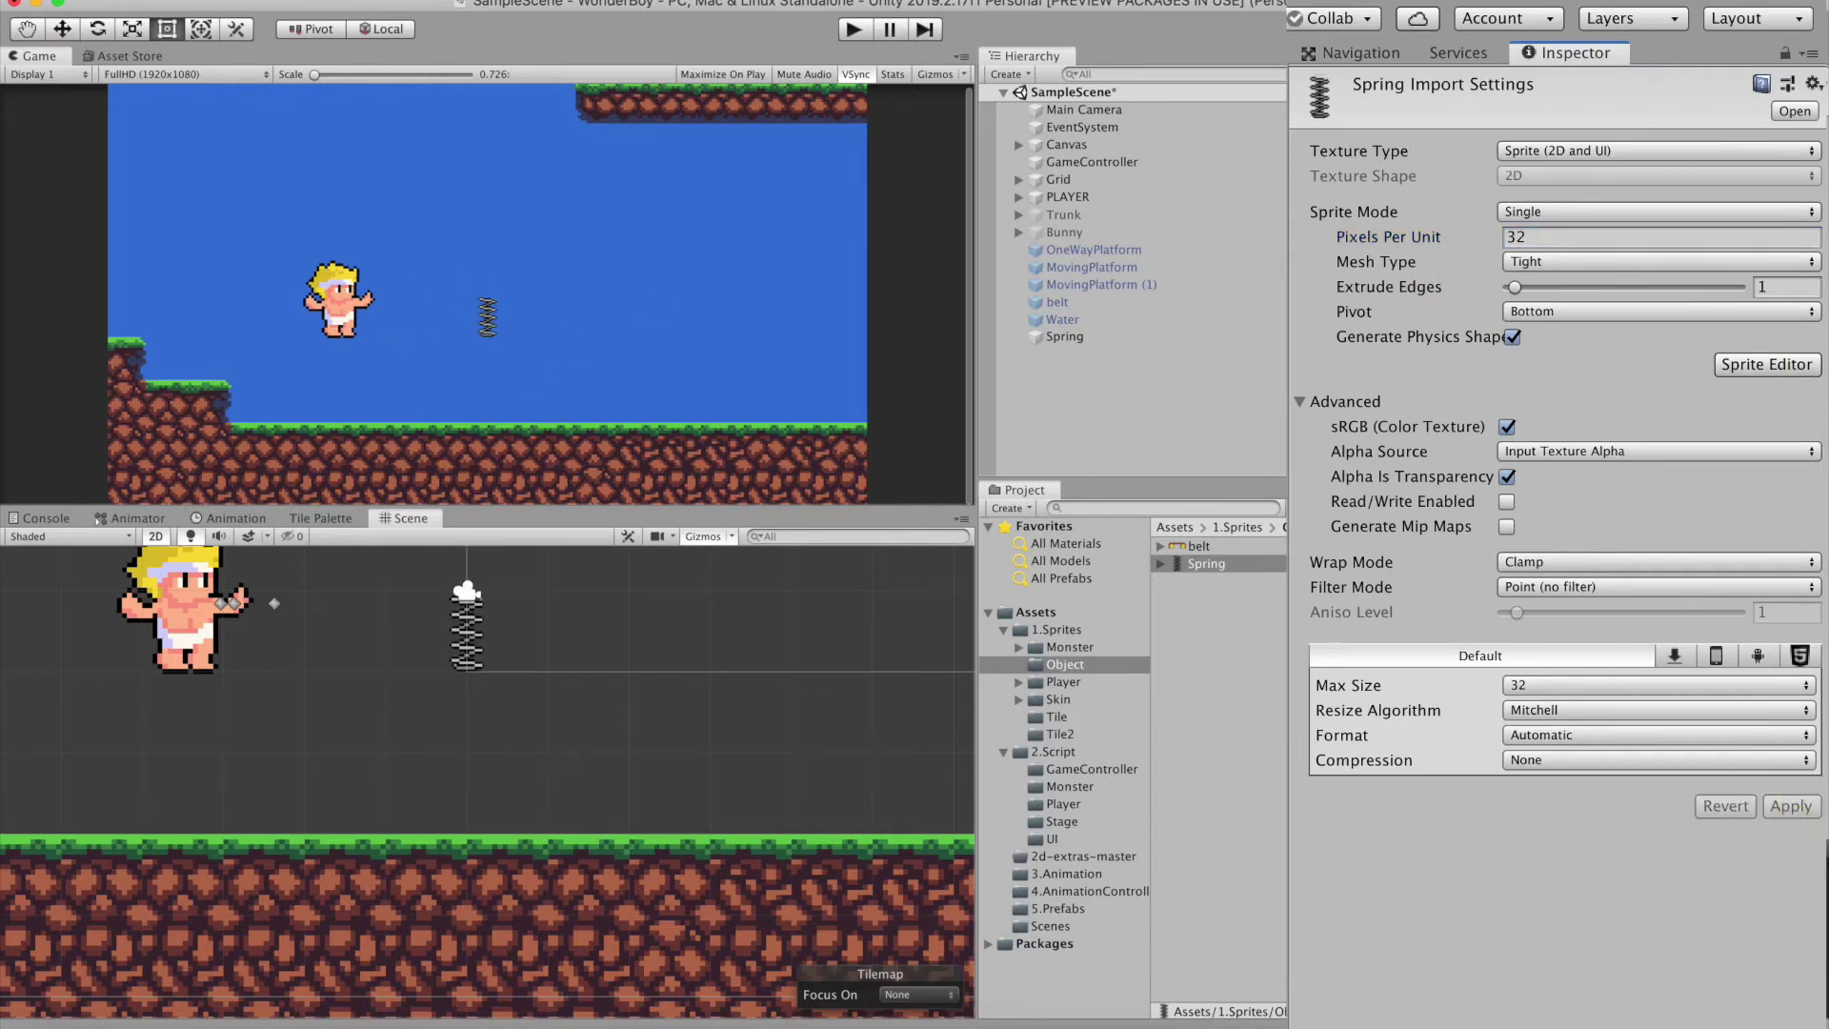
{"action": "left_click", "coordinate": [1086, 338]}
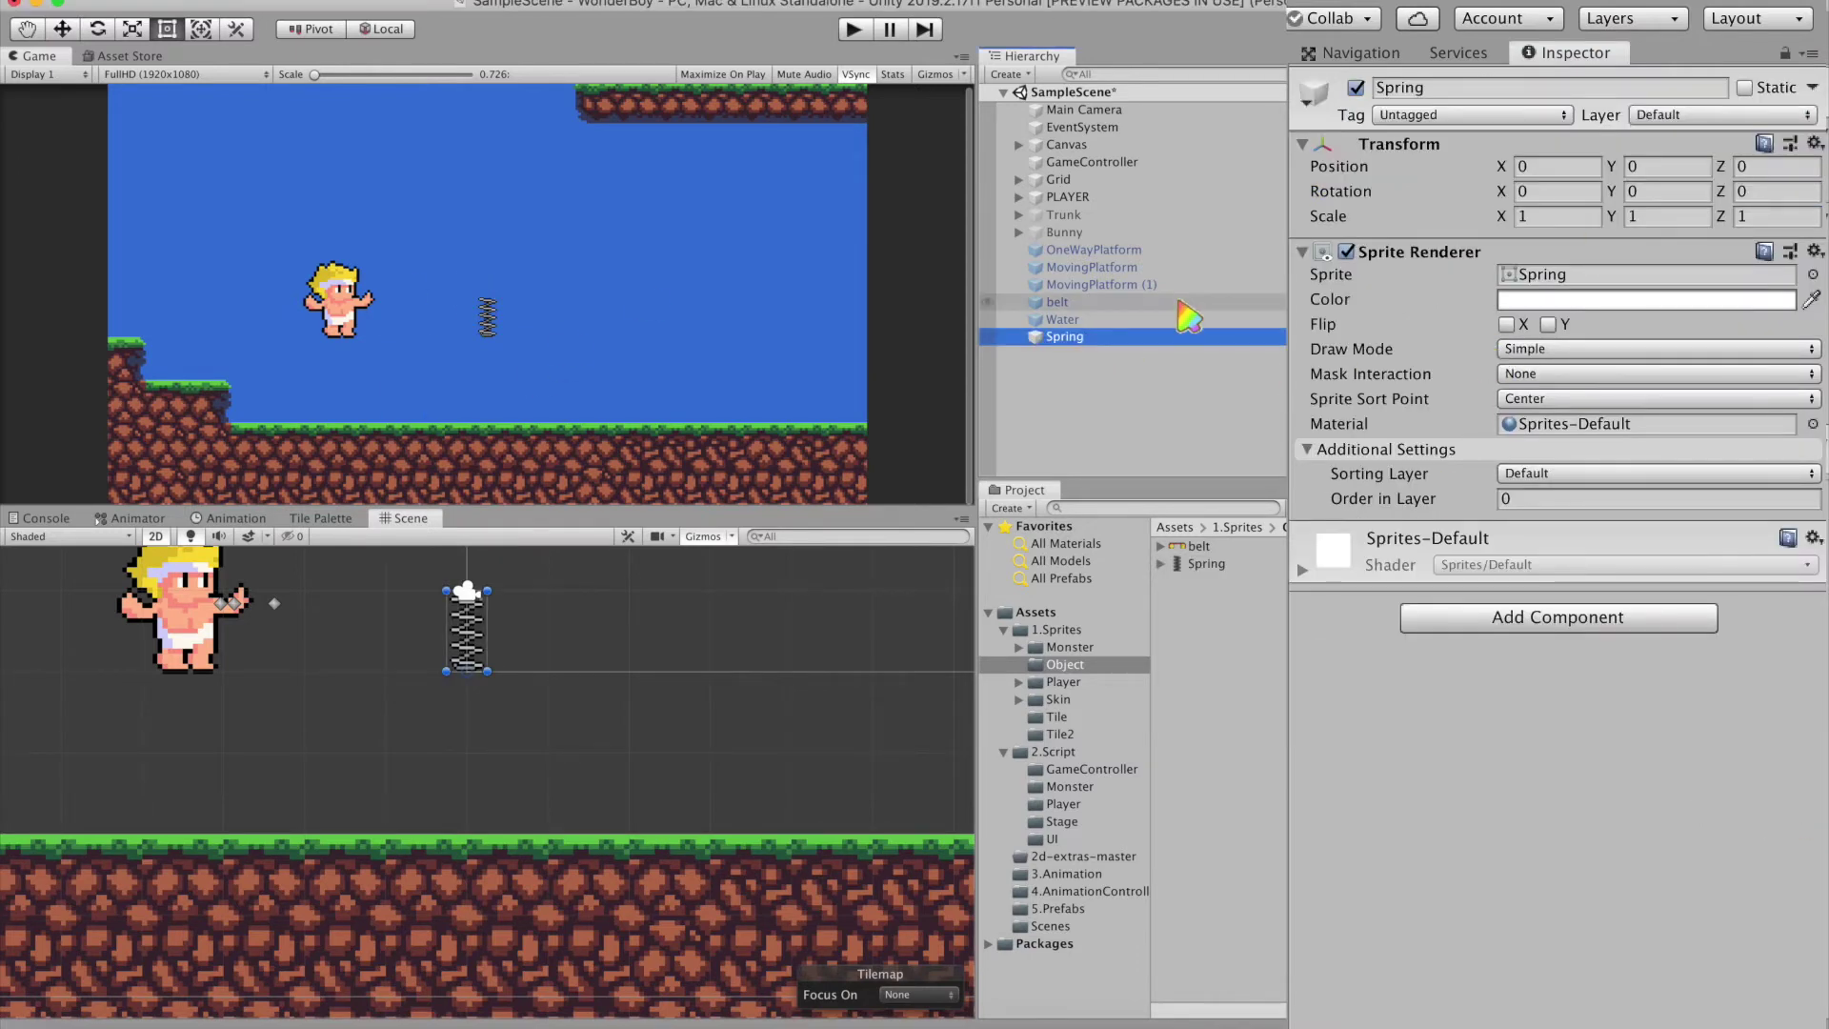
{"action": "left_click", "coordinate": [1715, 114]}
Step: Put the Spring on the Platform layer and add an Area Effector 2D
{"action": "left_click", "coordinate": [1749, 250]}
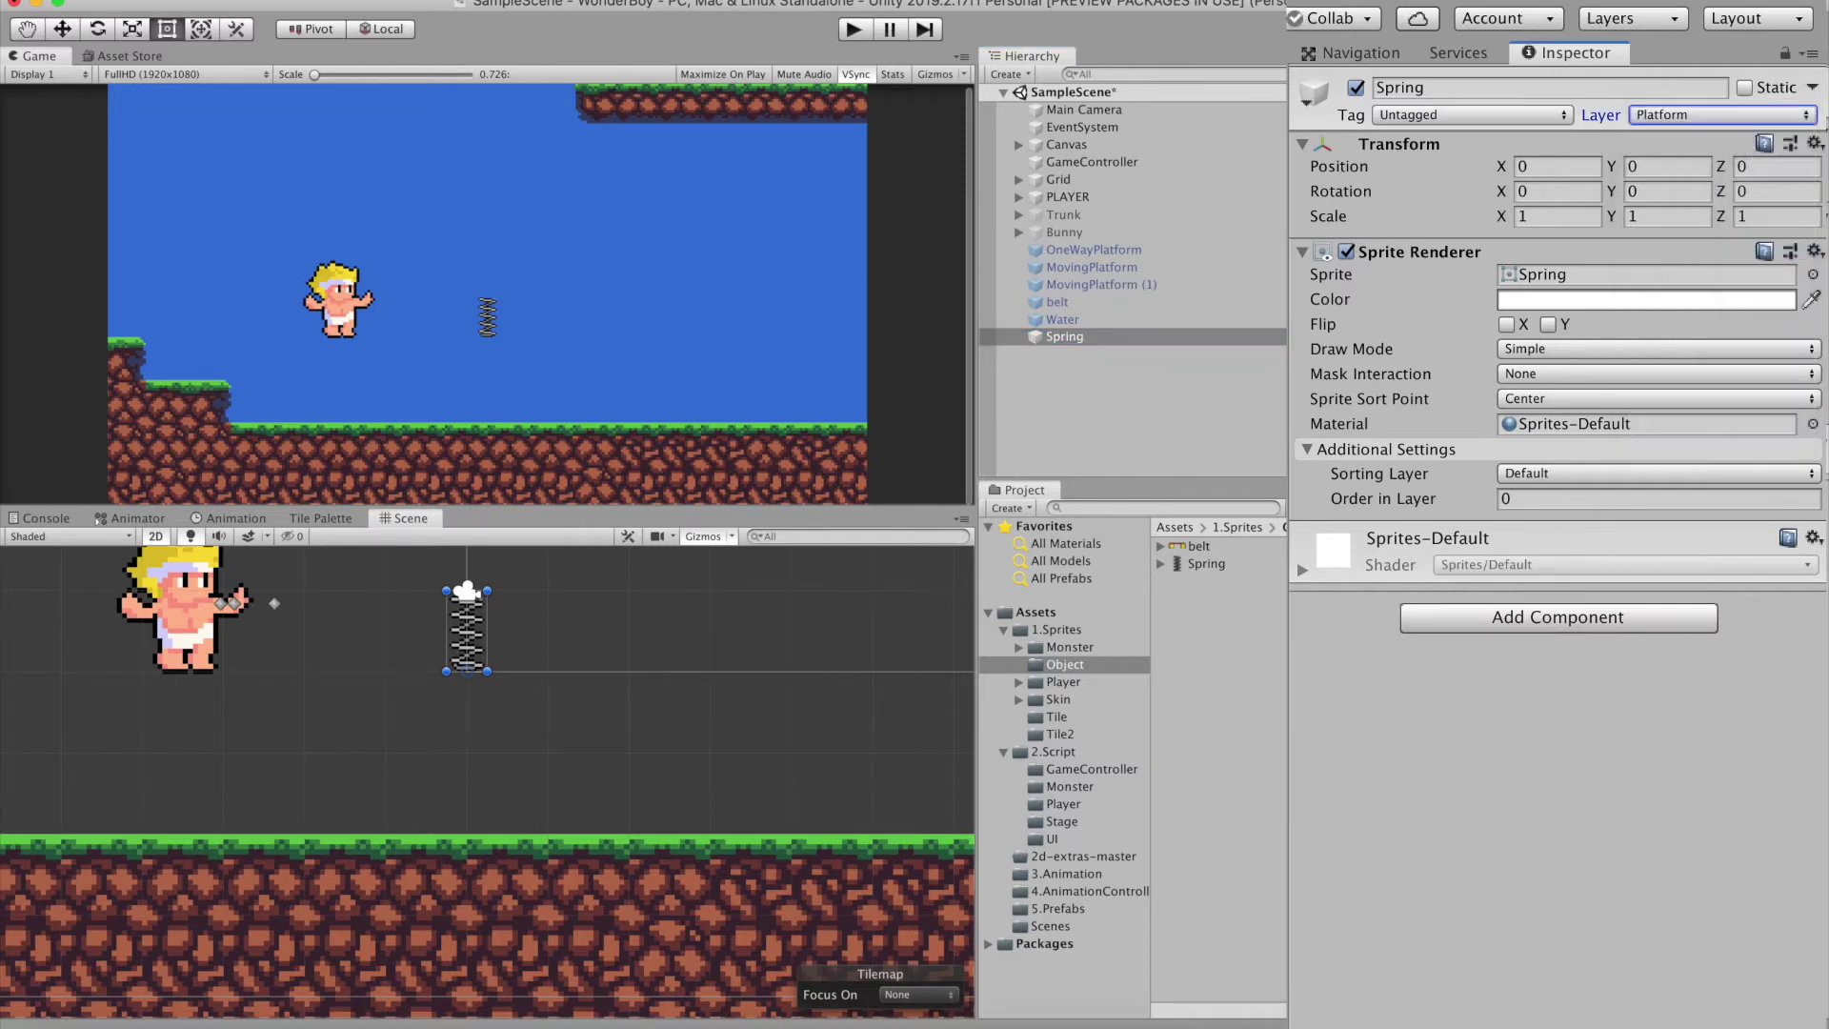
{"action": "scroll", "coordinate": [1524, 381], "scroll_direction": "down", "scroll_amount": 3}
{"action": "left_click", "coordinate": [1515, 364]}
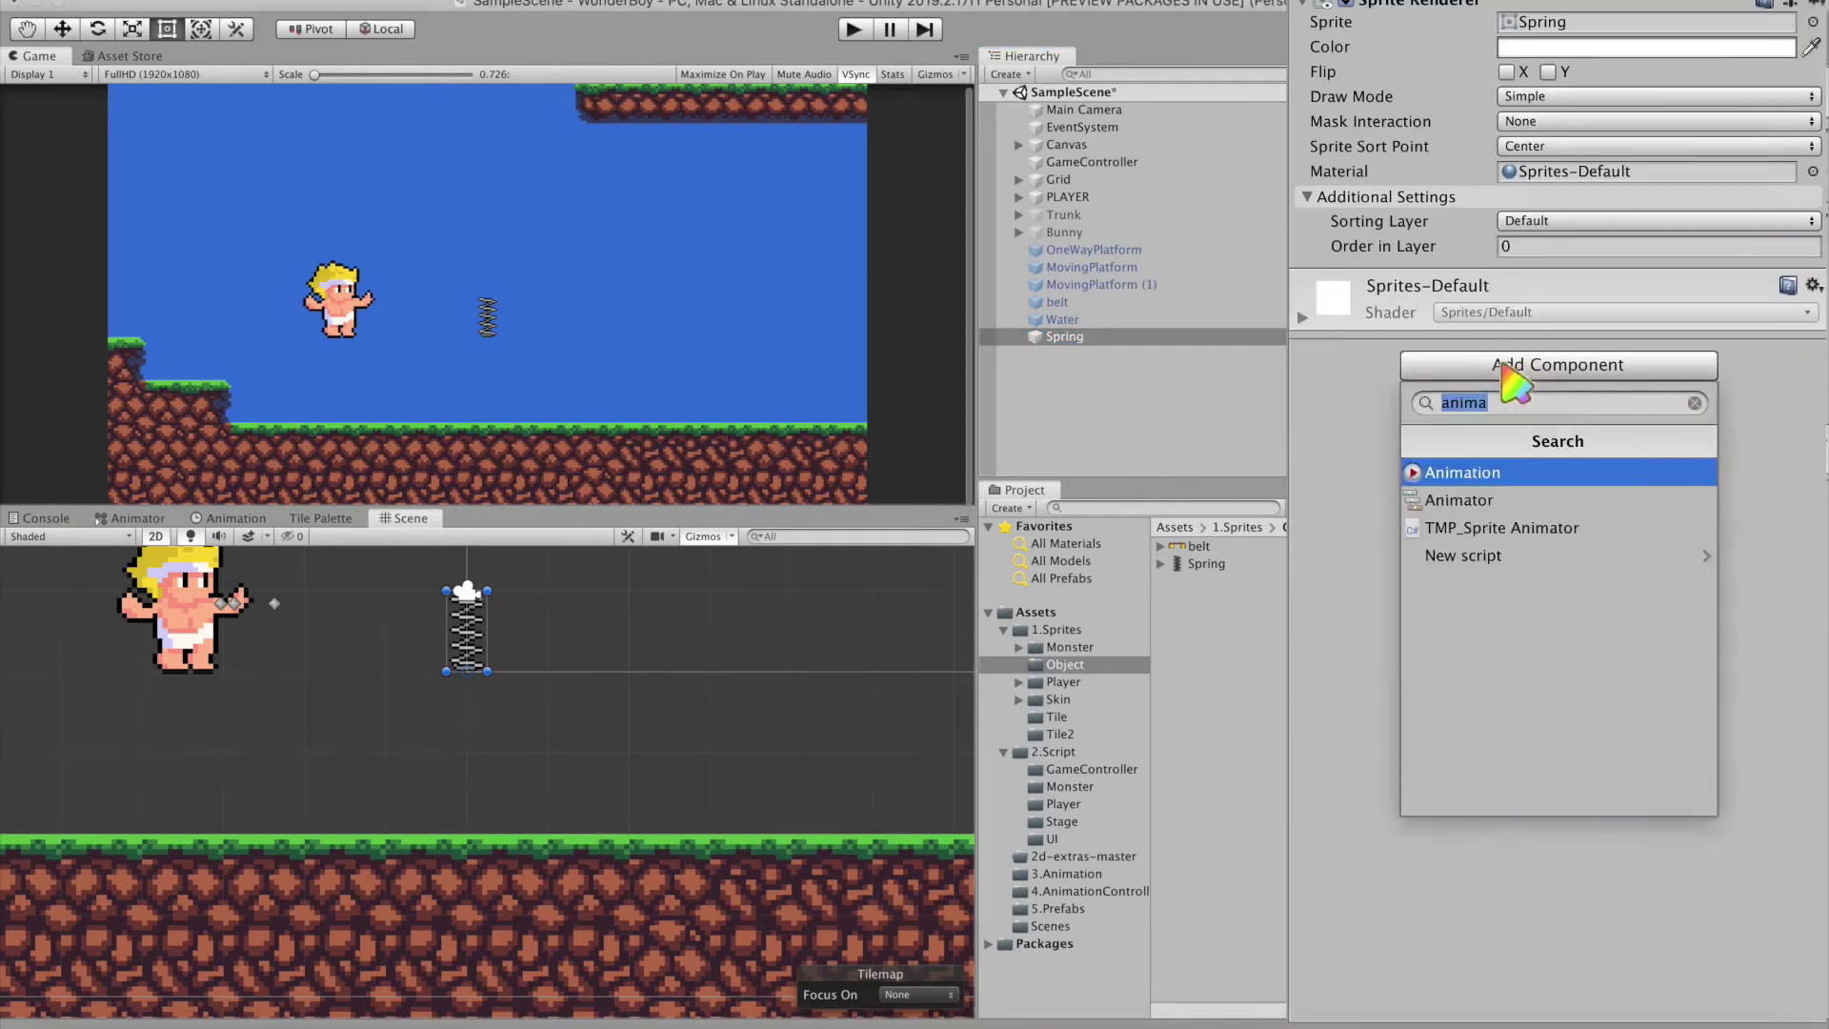
{"action": "type", "text": "eff"}
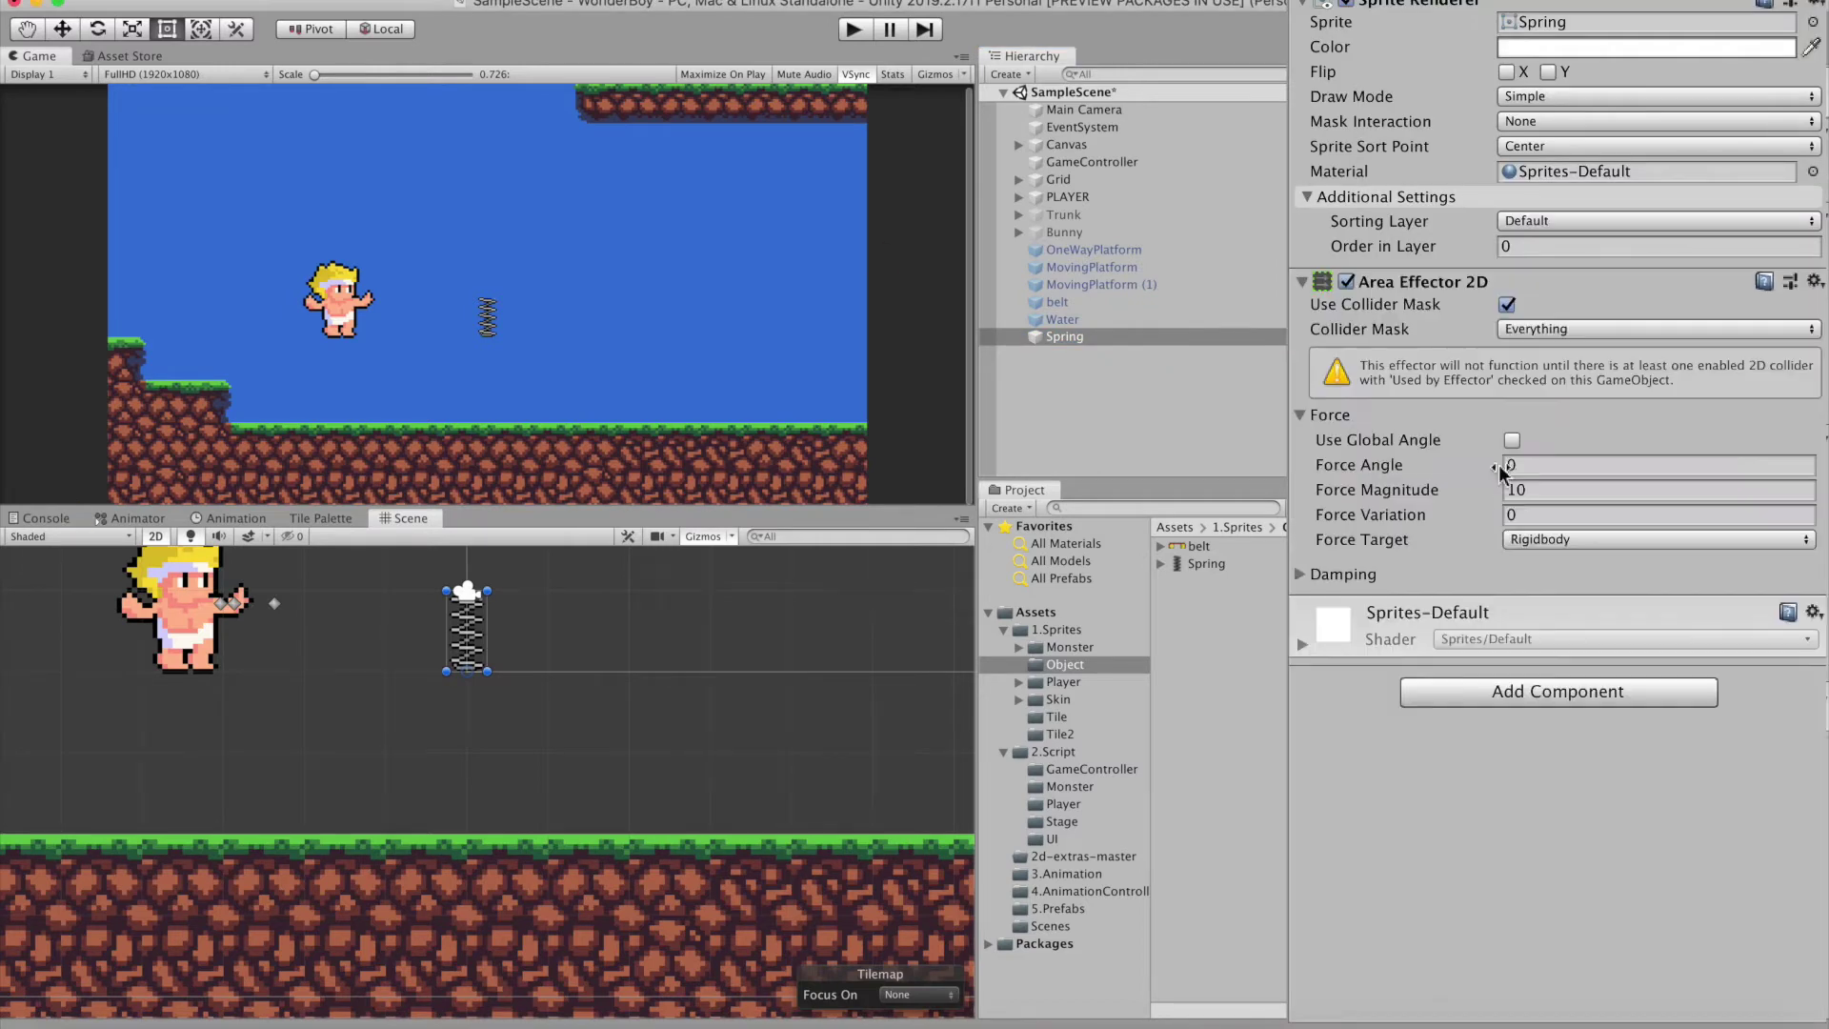
{"action": "left_click", "coordinate": [1545, 702]}
Step: Add a trigger Box Collider 2D used by the effector, with force angle 90
{"action": "left_click", "coordinate": [1557, 803]}
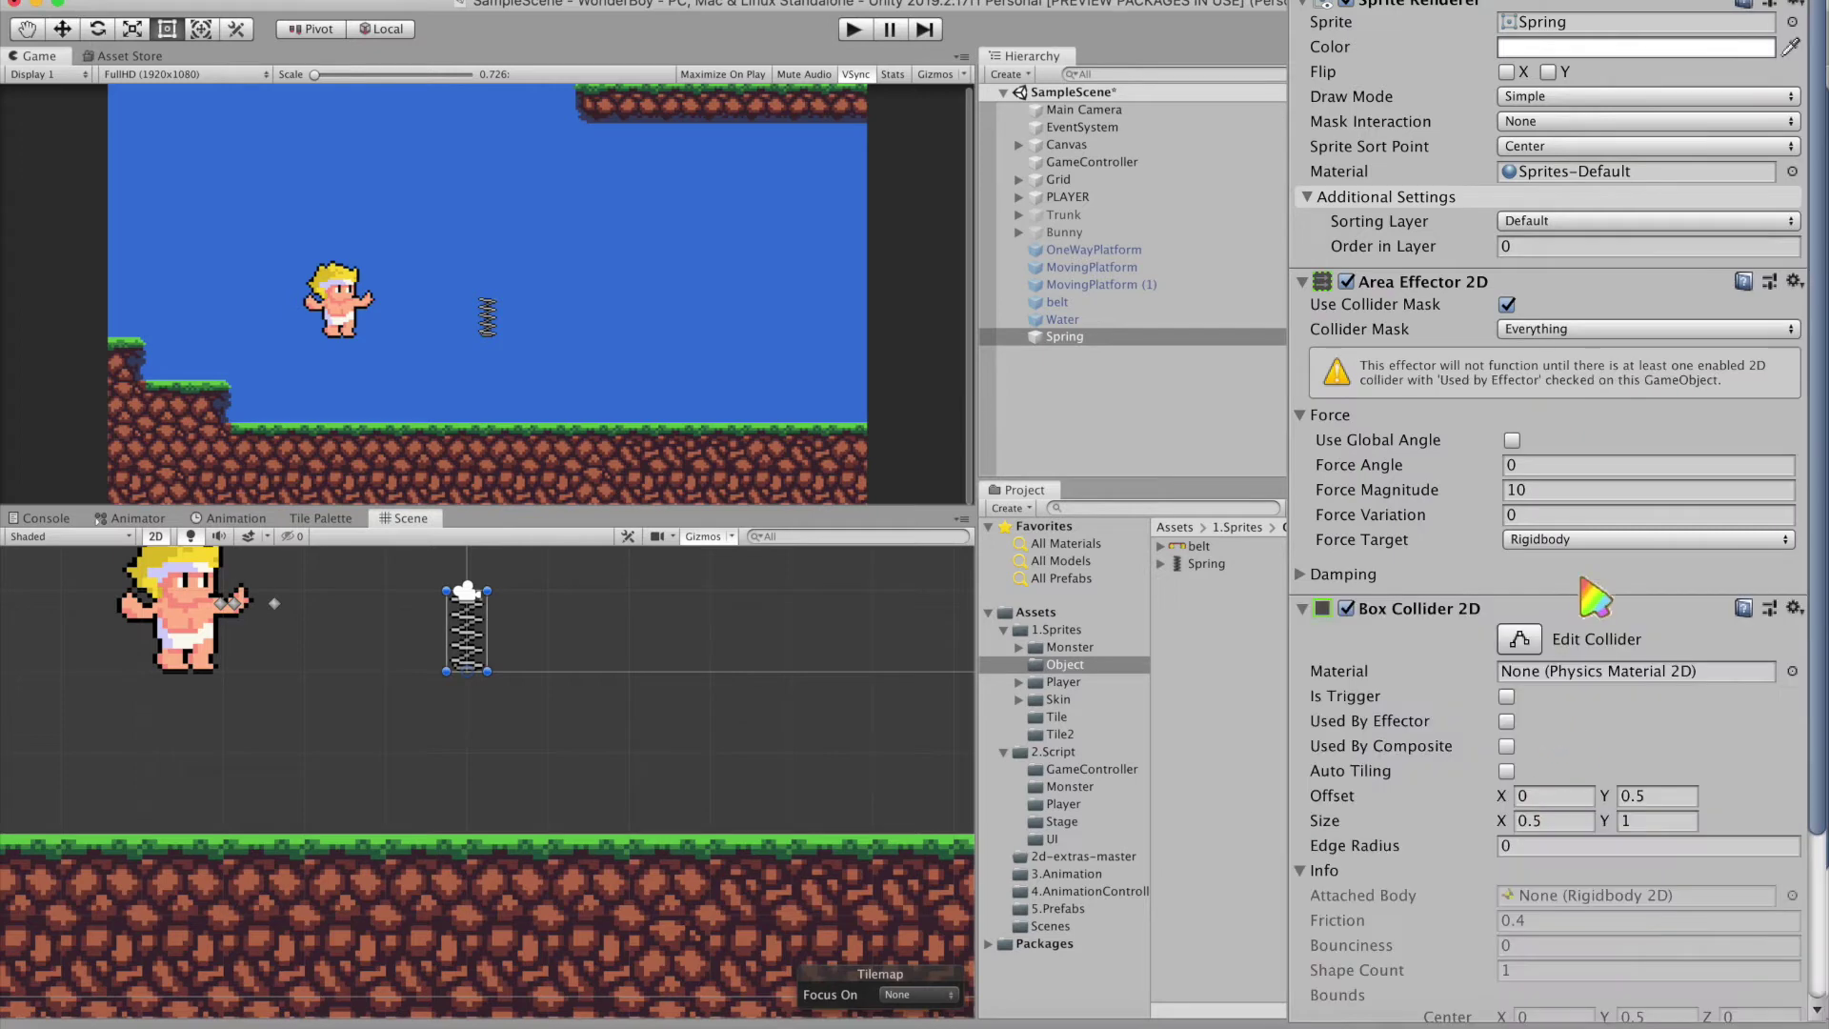
{"action": "left_click", "coordinate": [1507, 722]}
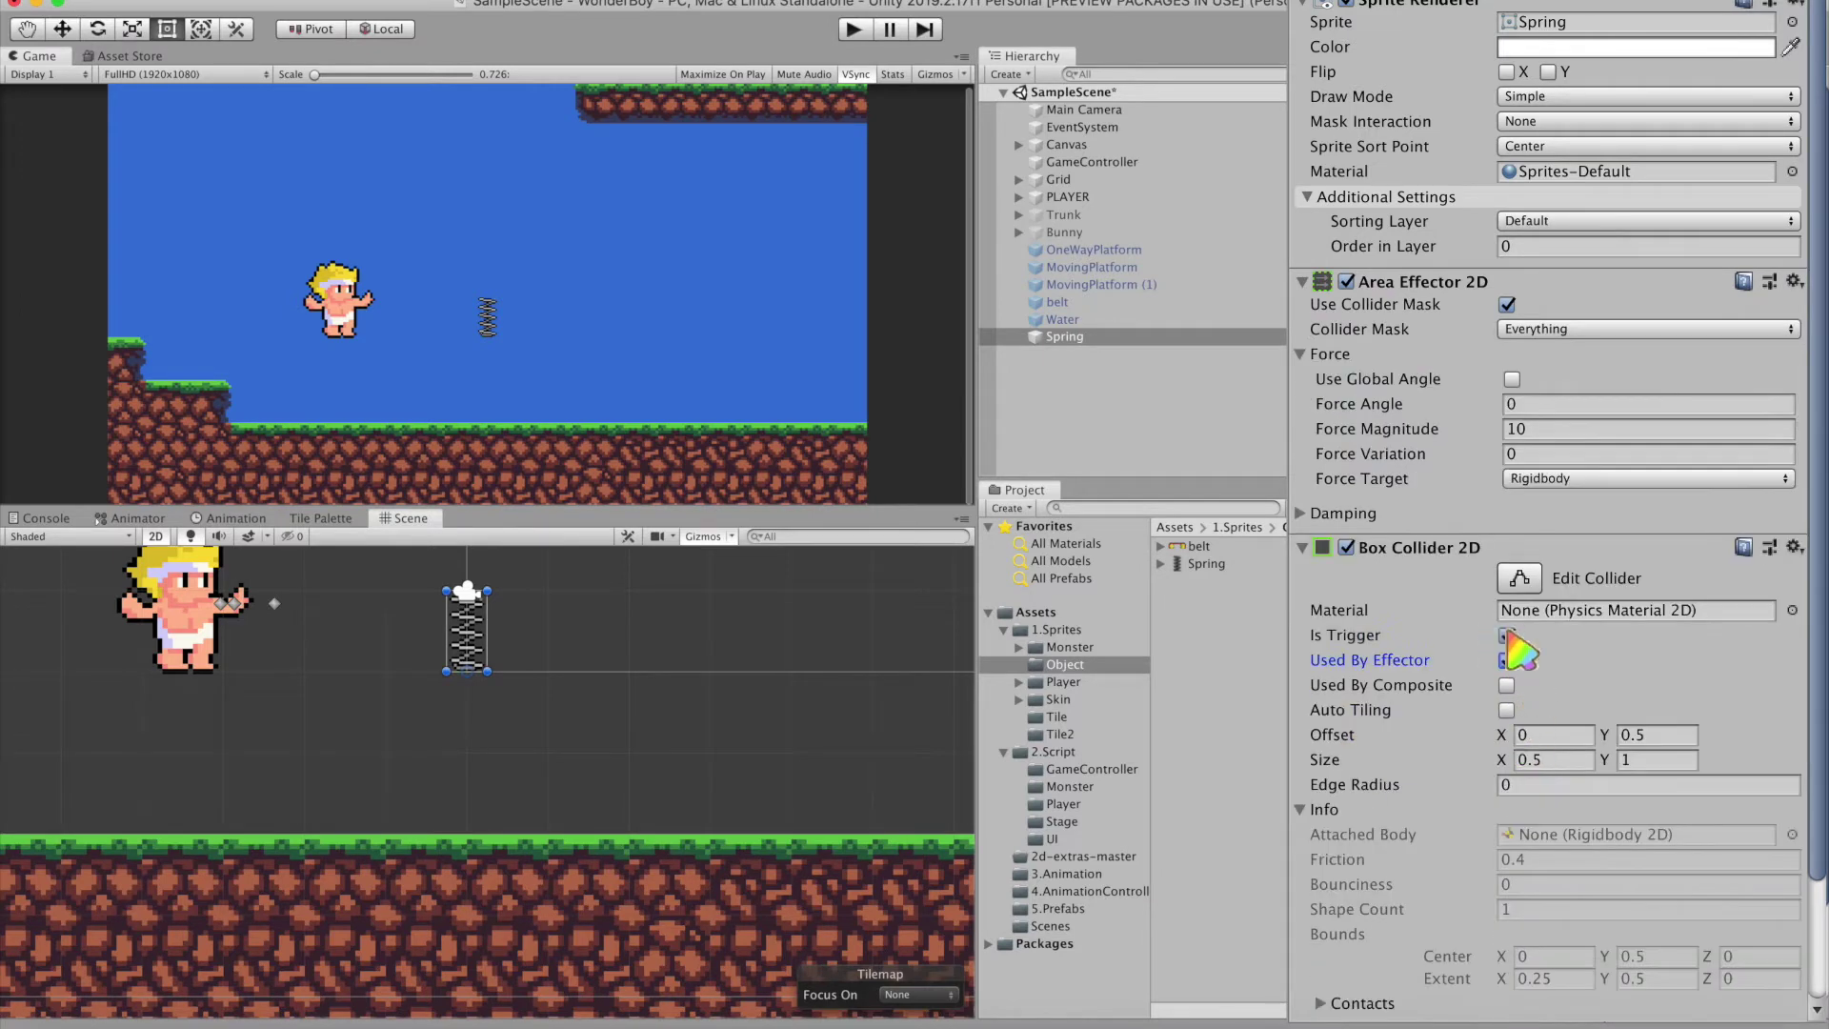
{"action": "left_click", "coordinate": [1631, 405]}
{"action": "type", "text": "90"}
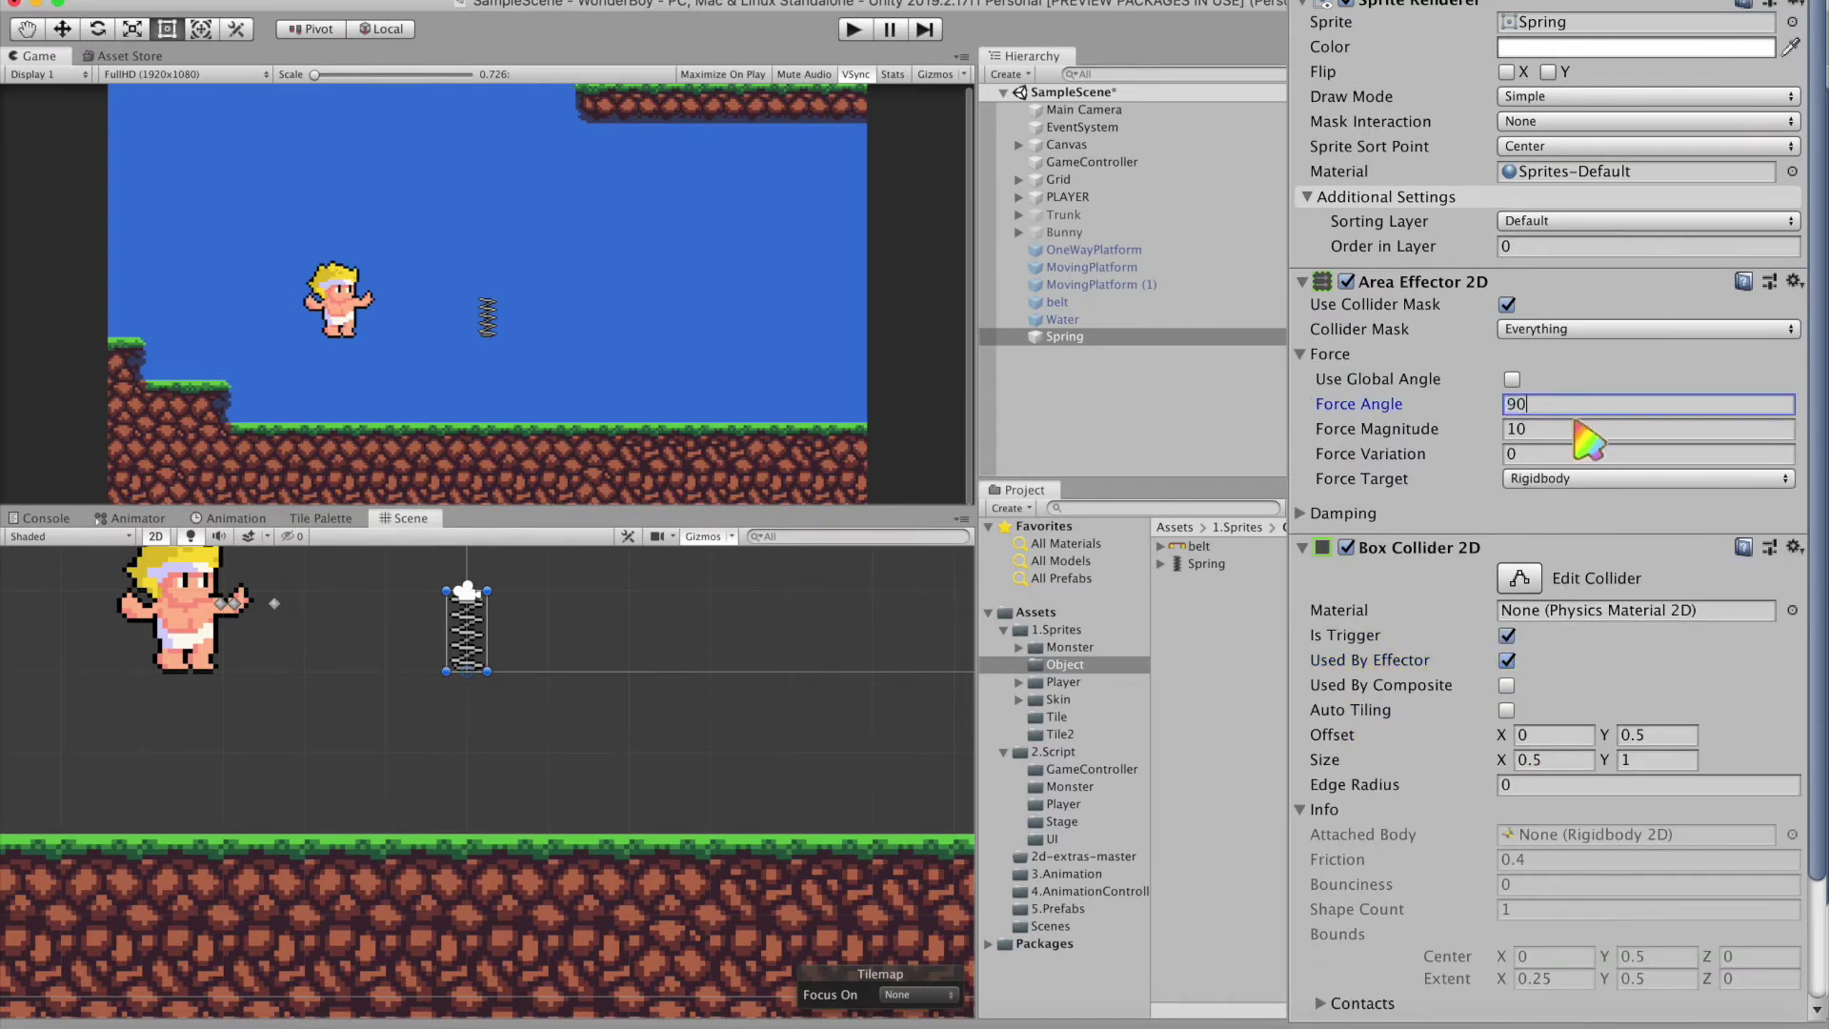
{"action": "left_click", "coordinate": [1102, 368]}
Step: Lower the spring onto the ground and start Play mode
{"action": "key", "text": "w"}
{"action": "left_click", "coordinate": [461, 641]}
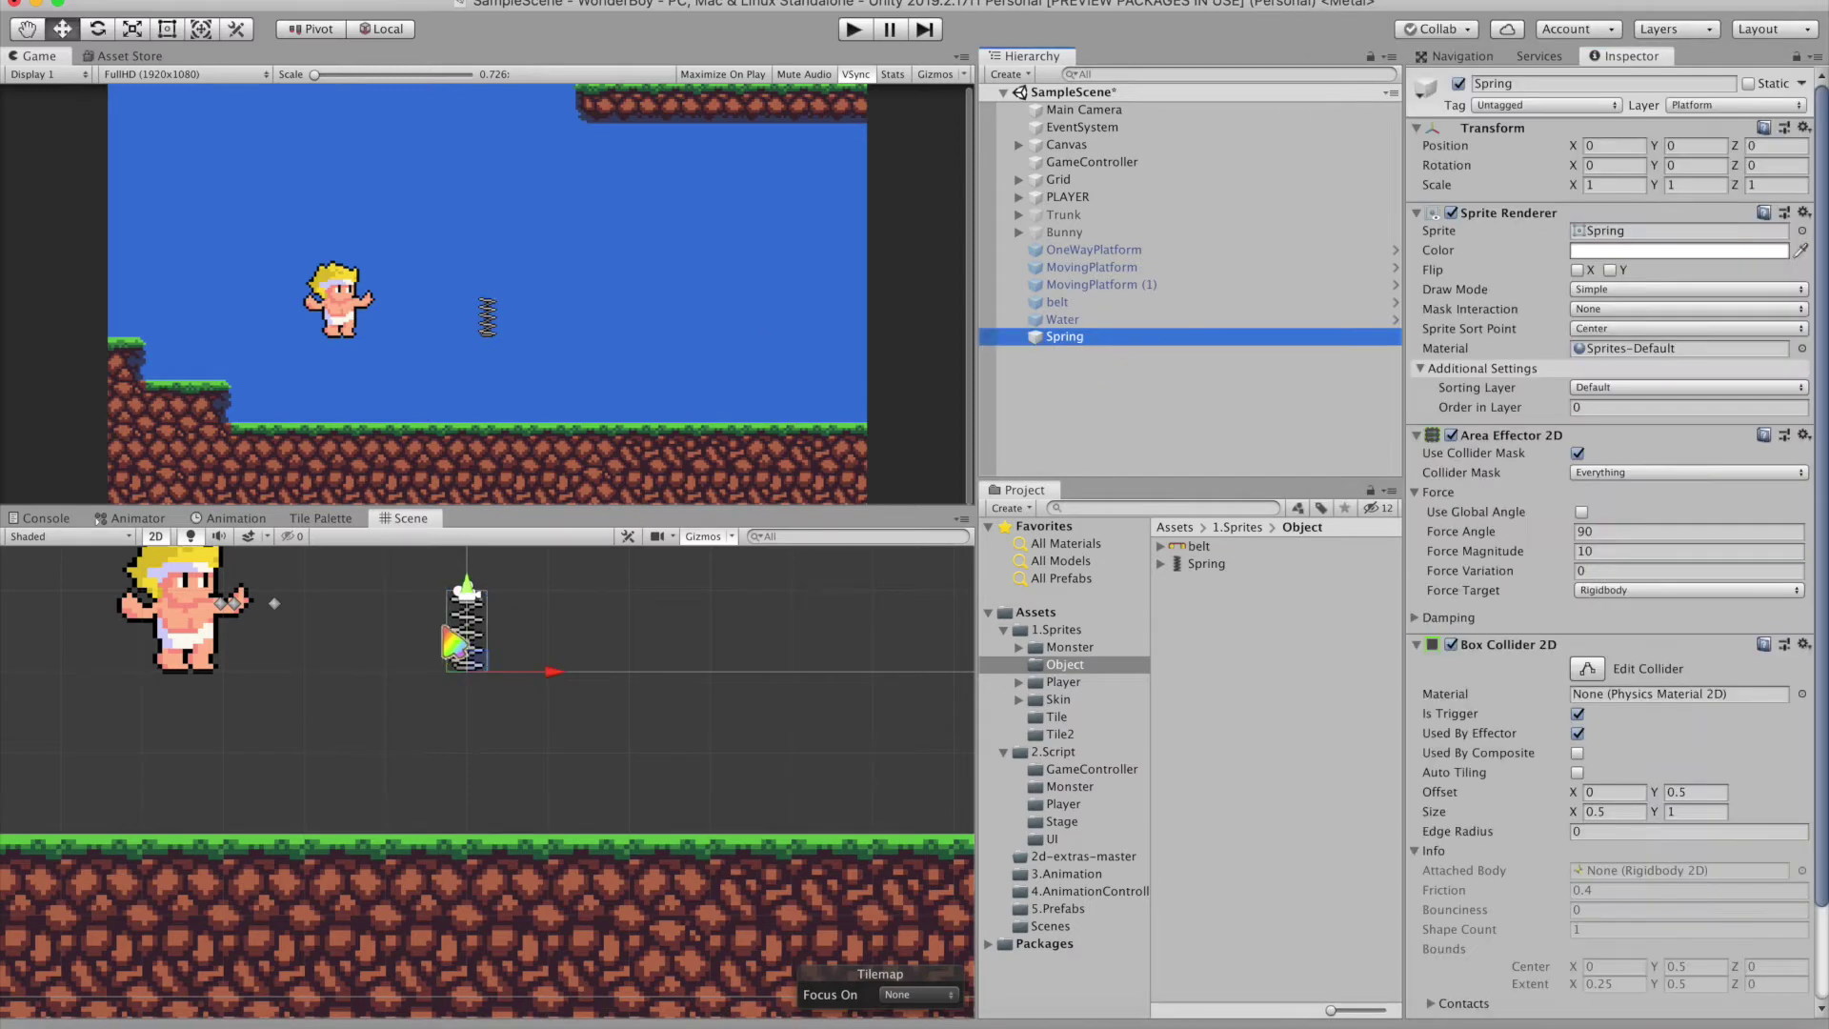
{"action": "left_click_drag", "start_coordinate": [461, 641], "coordinate": [477, 734]}
{"action": "left_click", "coordinate": [855, 34]}
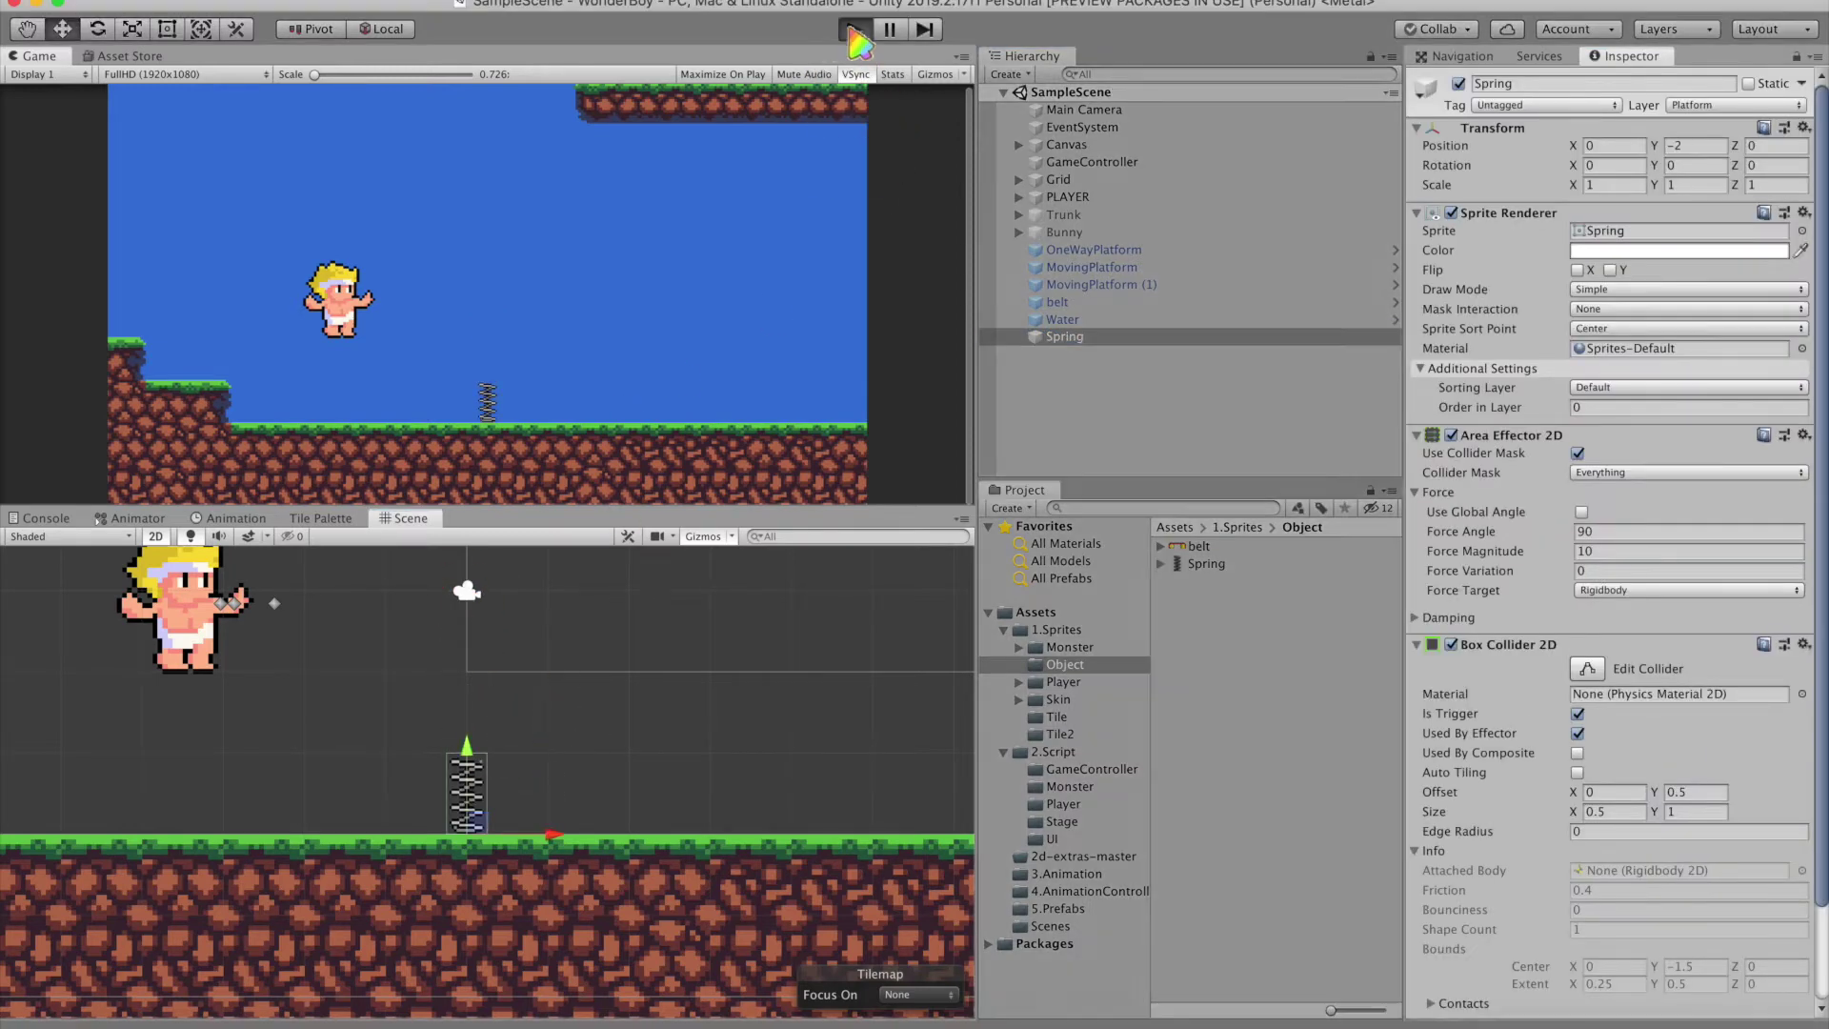
Step: During play, raise the effector's force magnitude to 5000, then 7500, and bounce the player on it
{"action": "key", "text": "Right"}
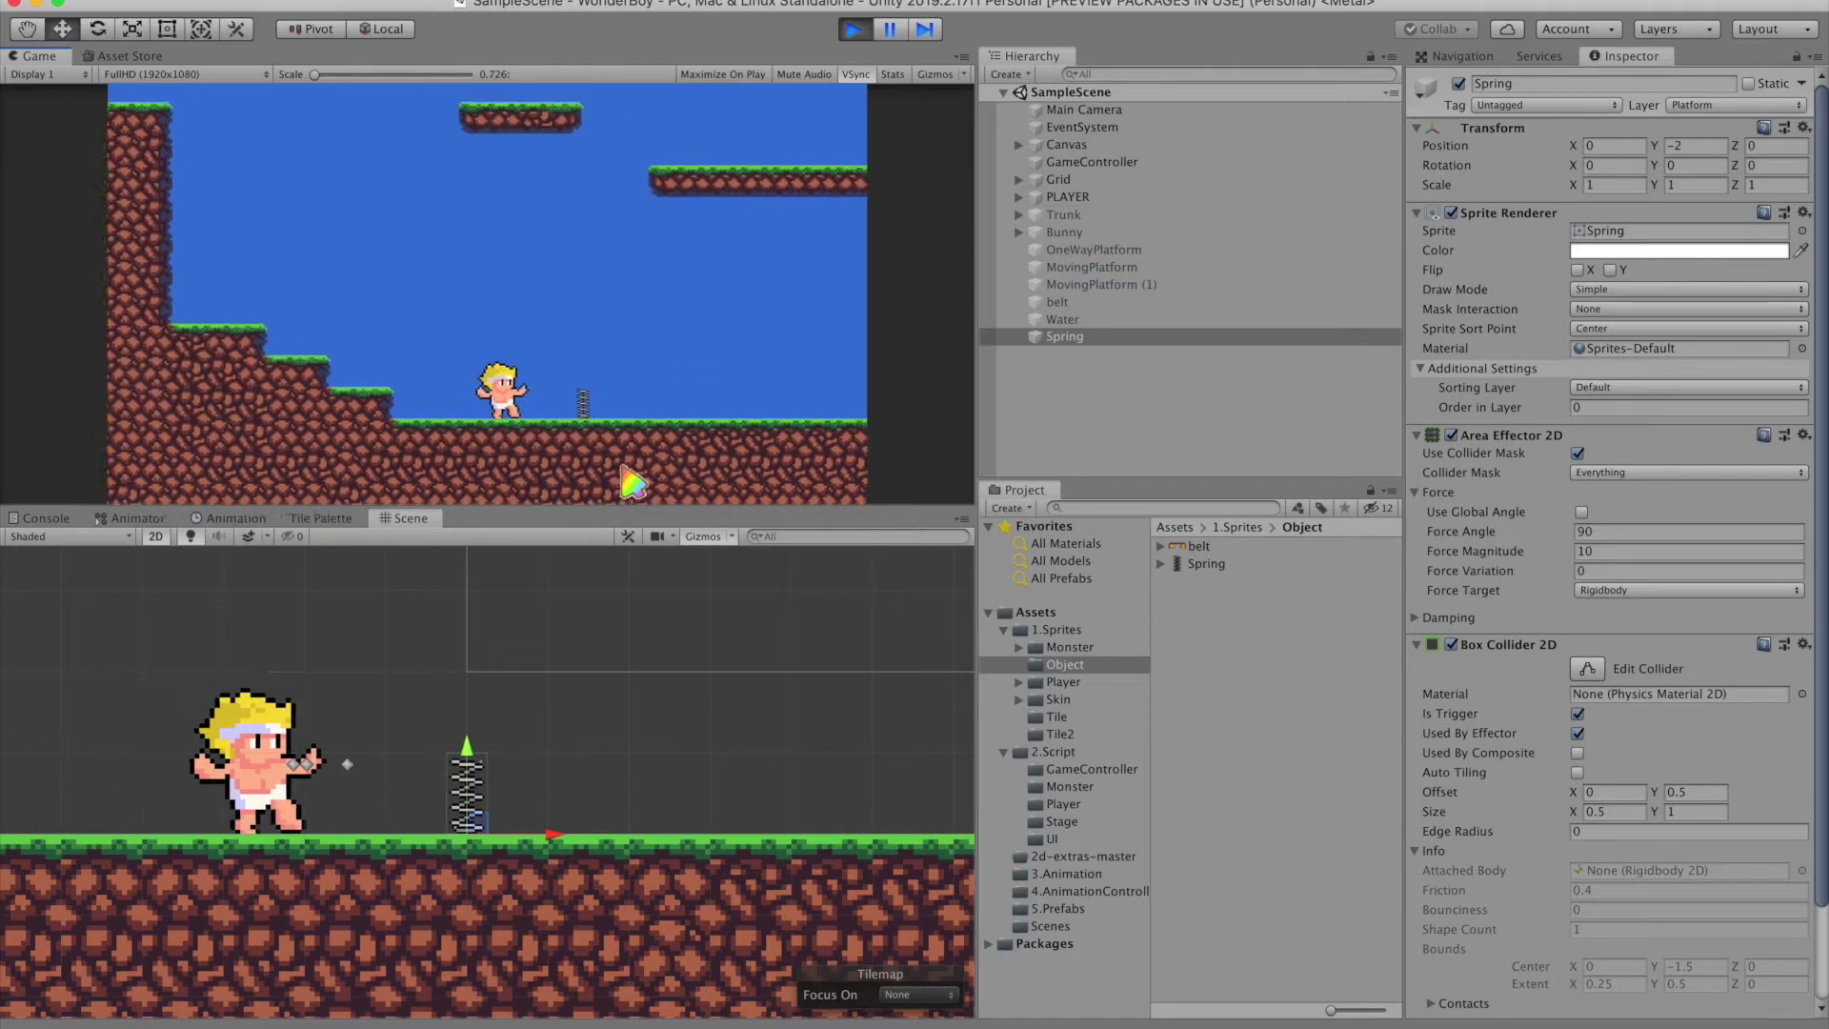
{"action": "scroll", "coordinate": [1560, 681], "scroll_direction": "down", "scroll_amount": 3}
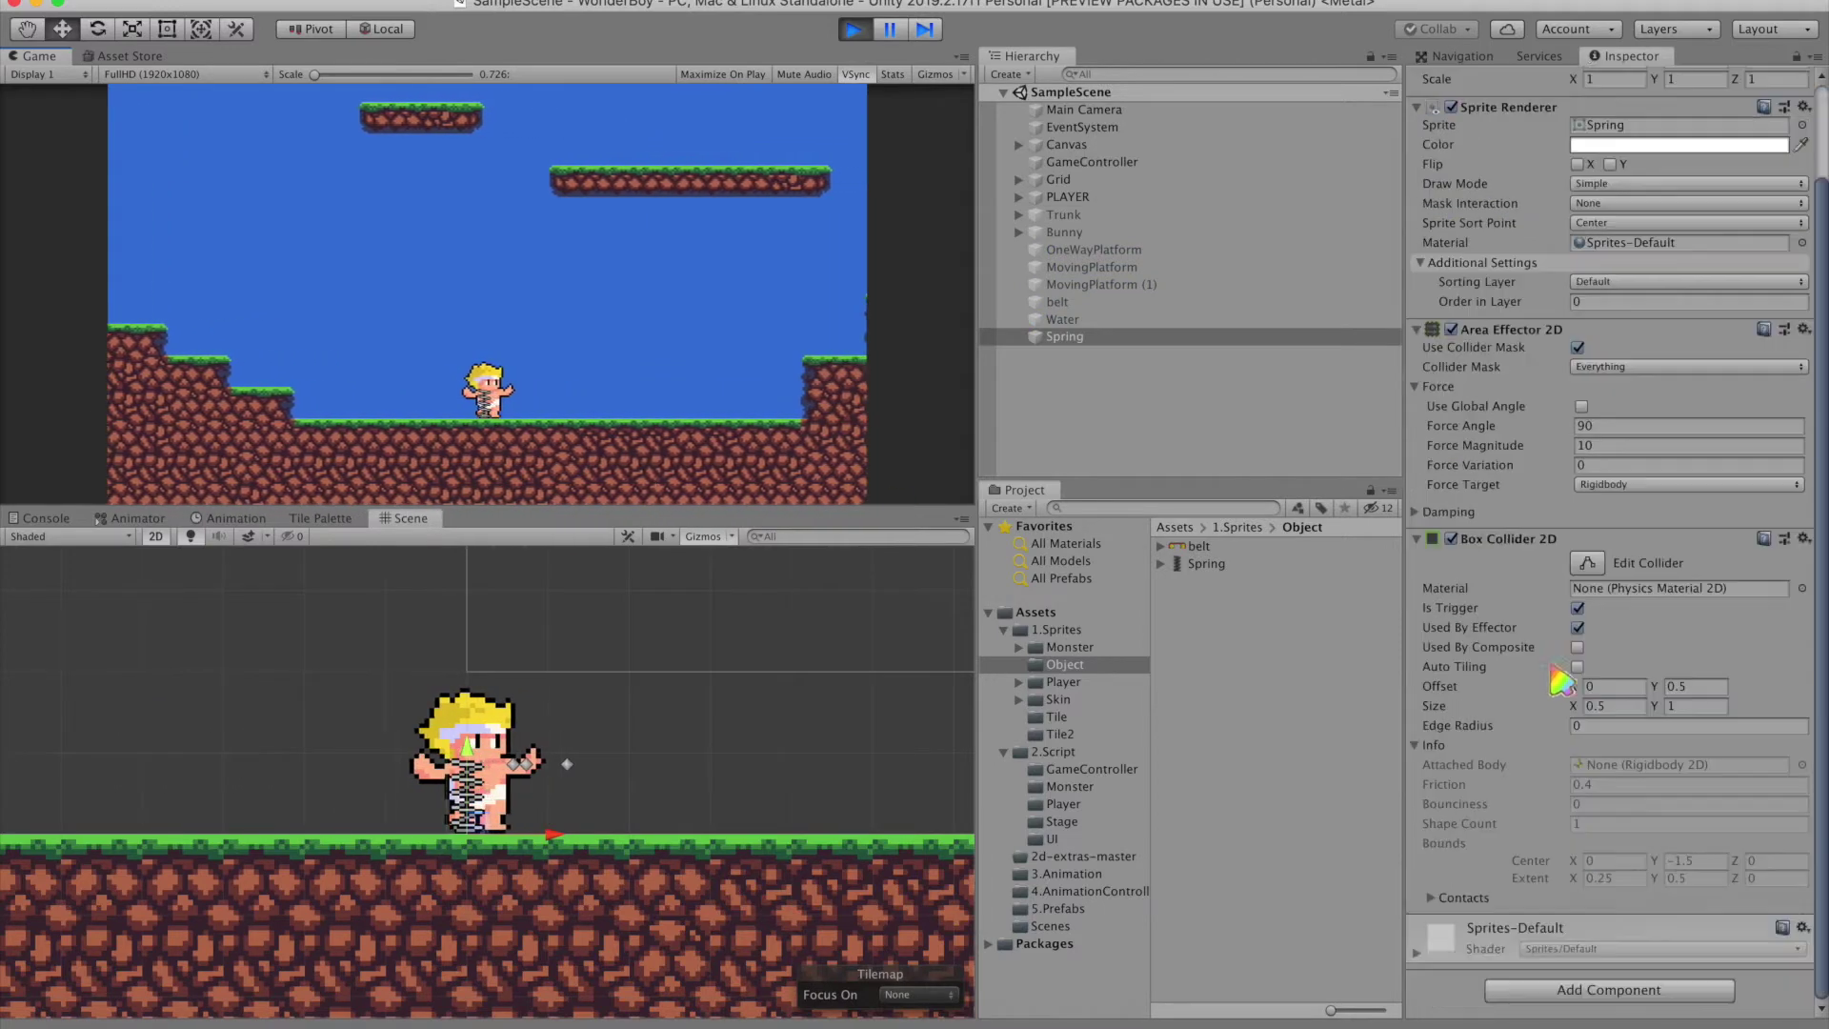
{"action": "scroll", "coordinate": [1586, 696], "scroll_direction": "up", "scroll_amount": 3}
{"action": "left_click", "coordinate": [1662, 552]}
{"action": "type", "text": "0"}
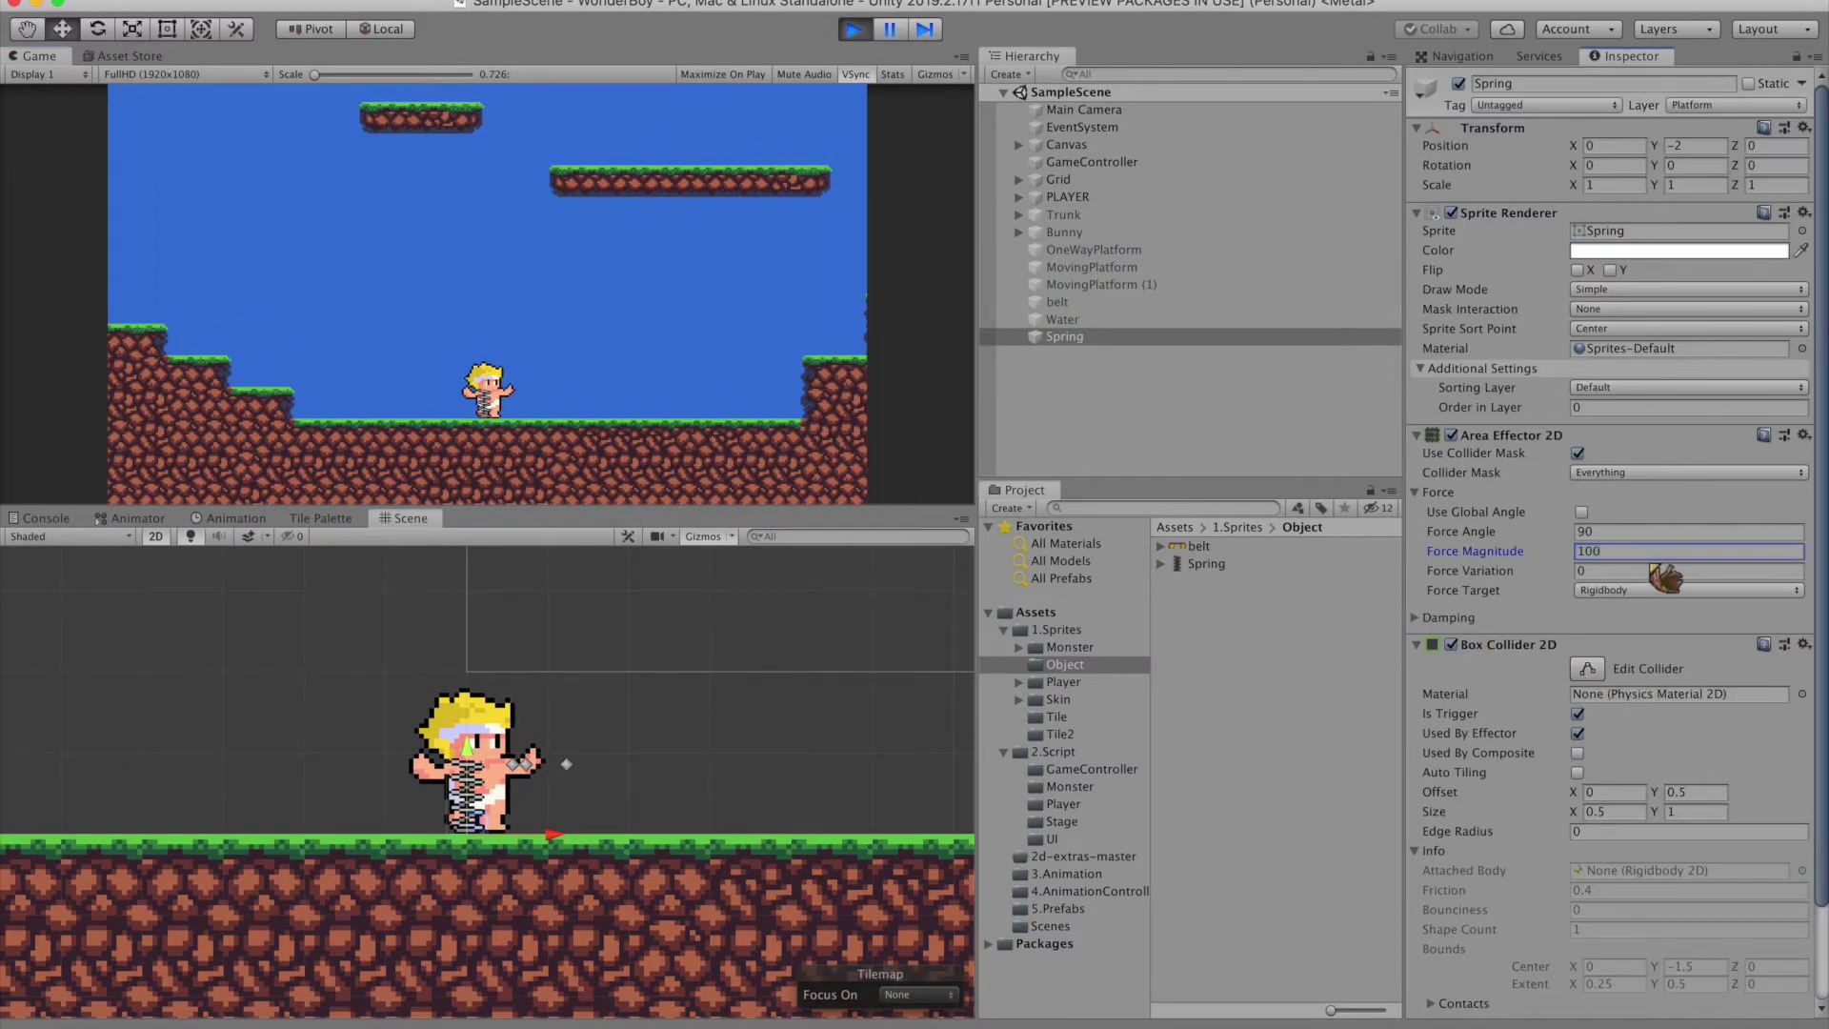
{"action": "type", "text": "5000"}
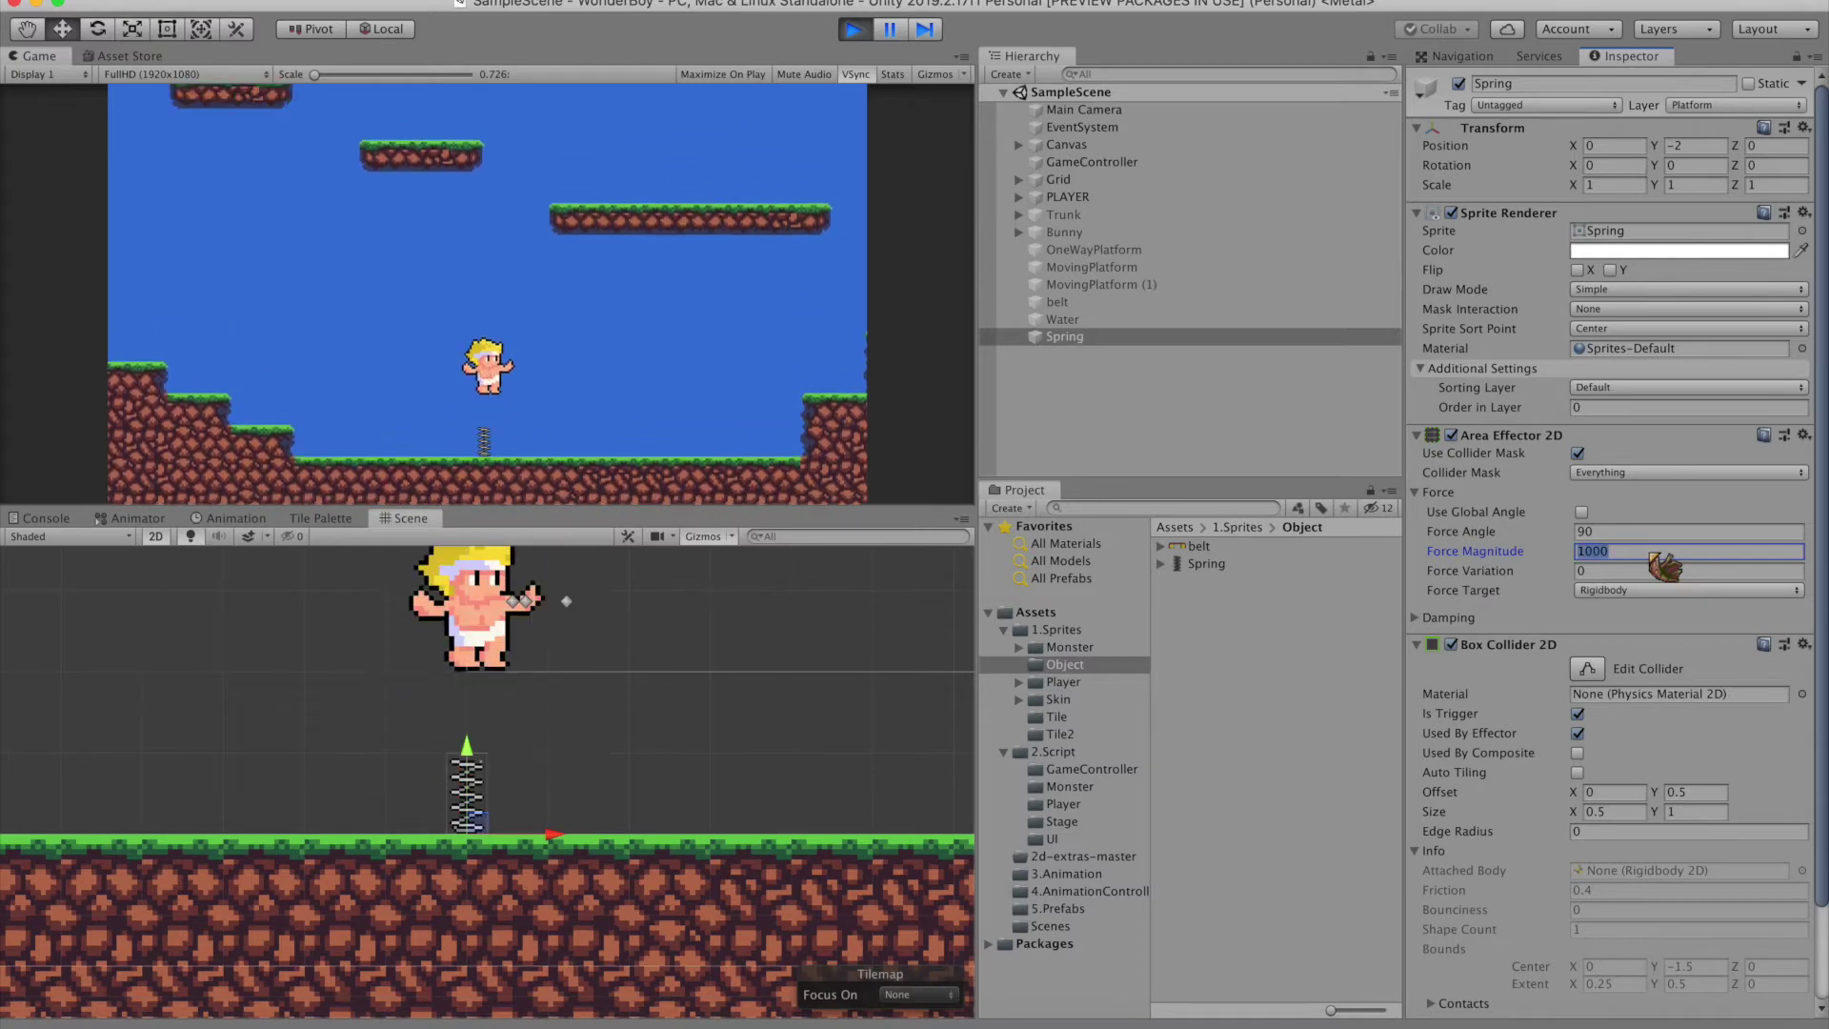
{"action": "key", "text": "Return"}
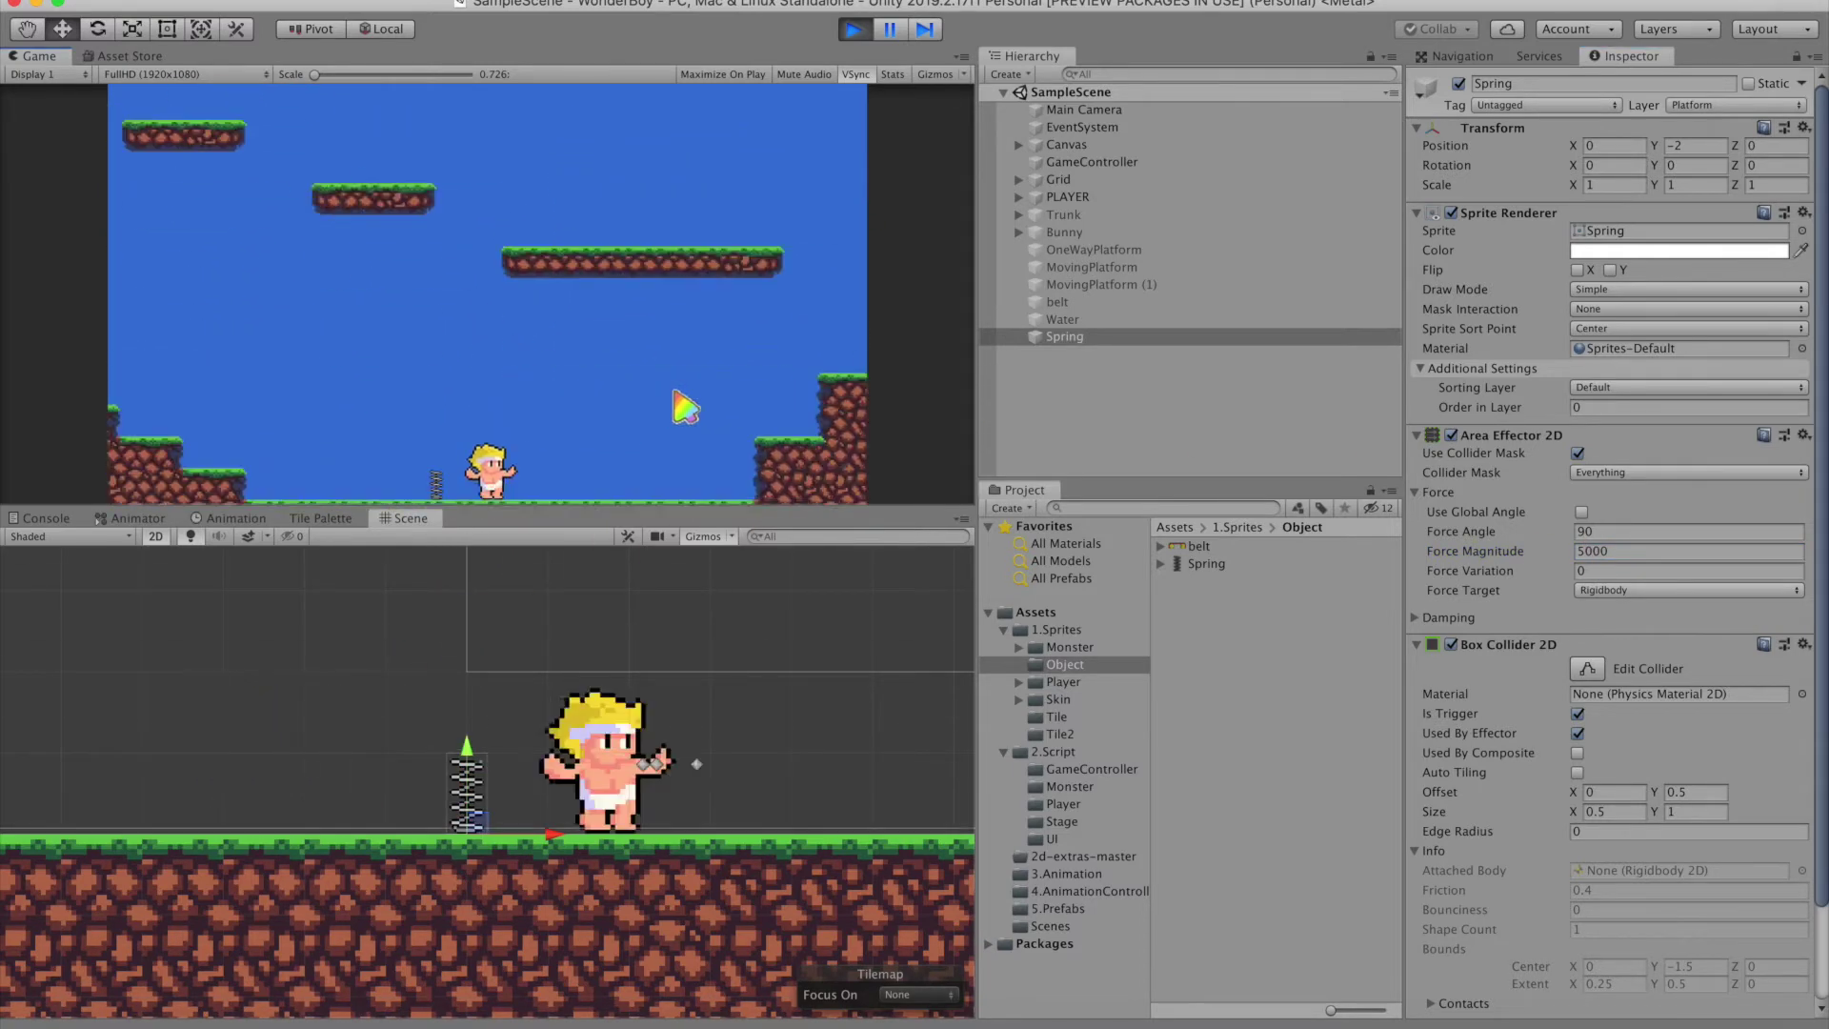
{"action": "left_click", "coordinate": [856, 384]}
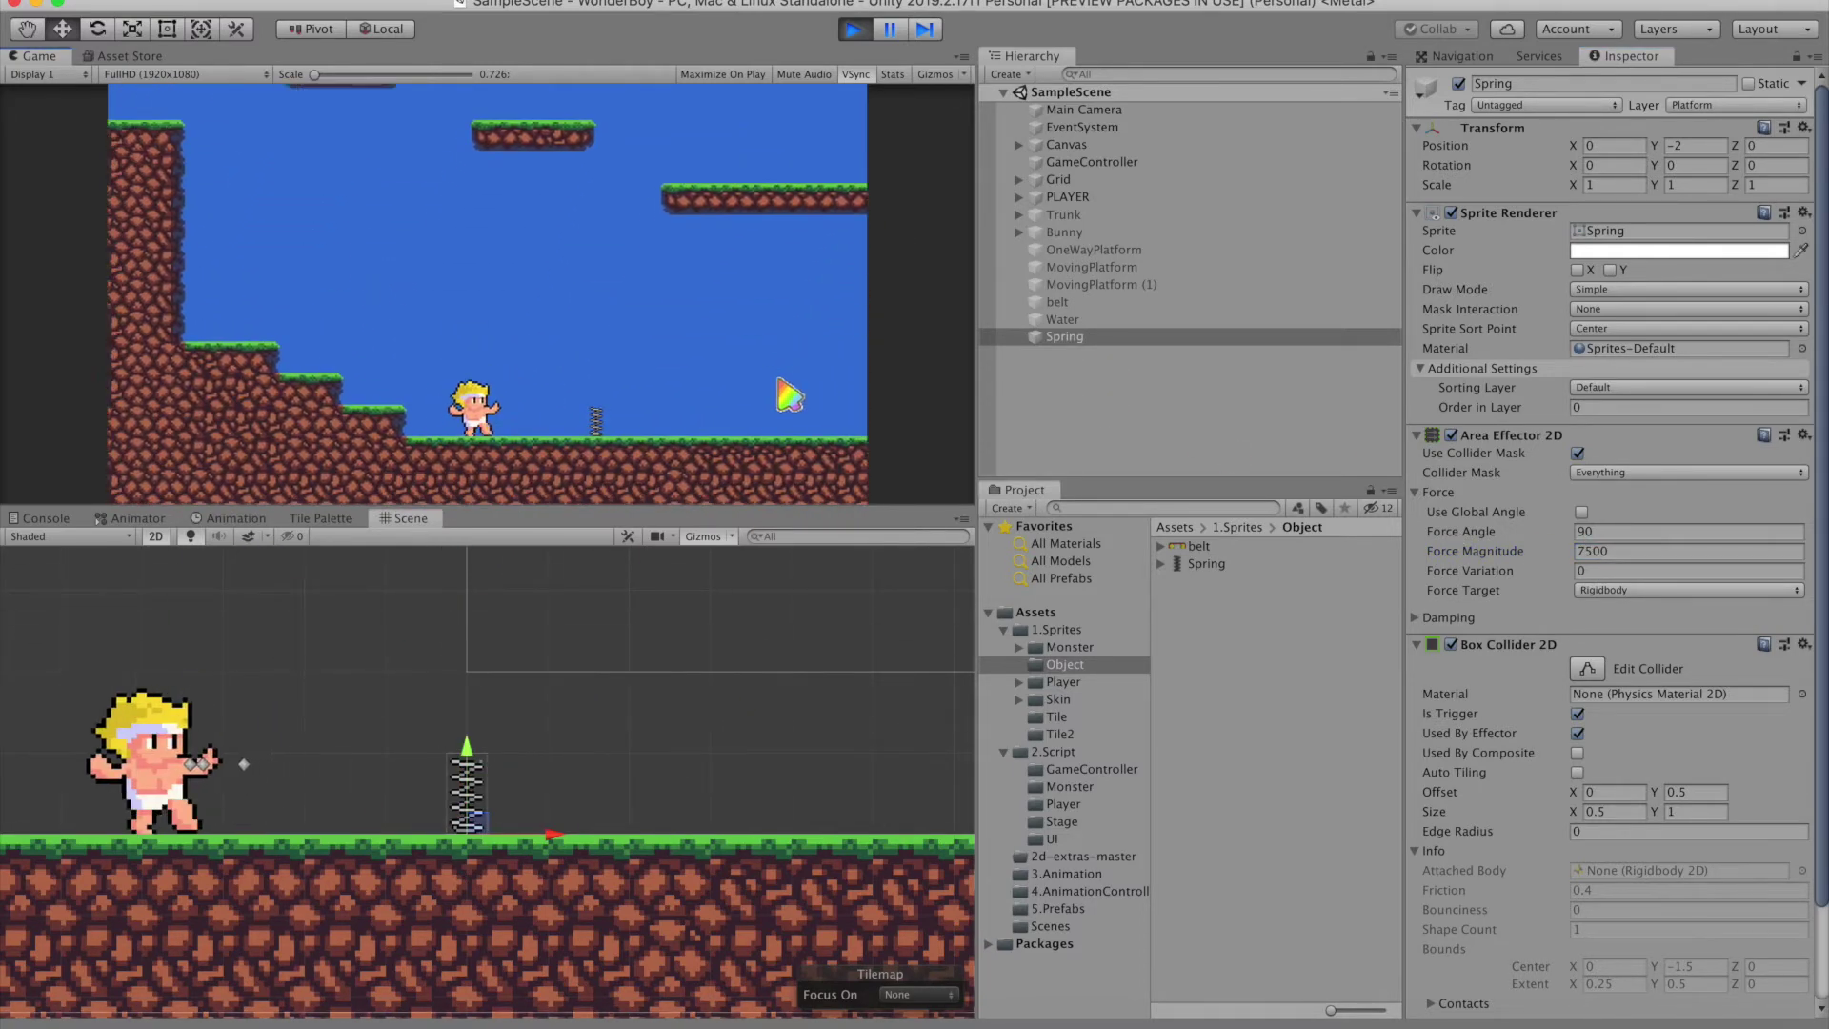
{"action": "key", "text": "Left"}
{"action": "key", "text": "Right"}
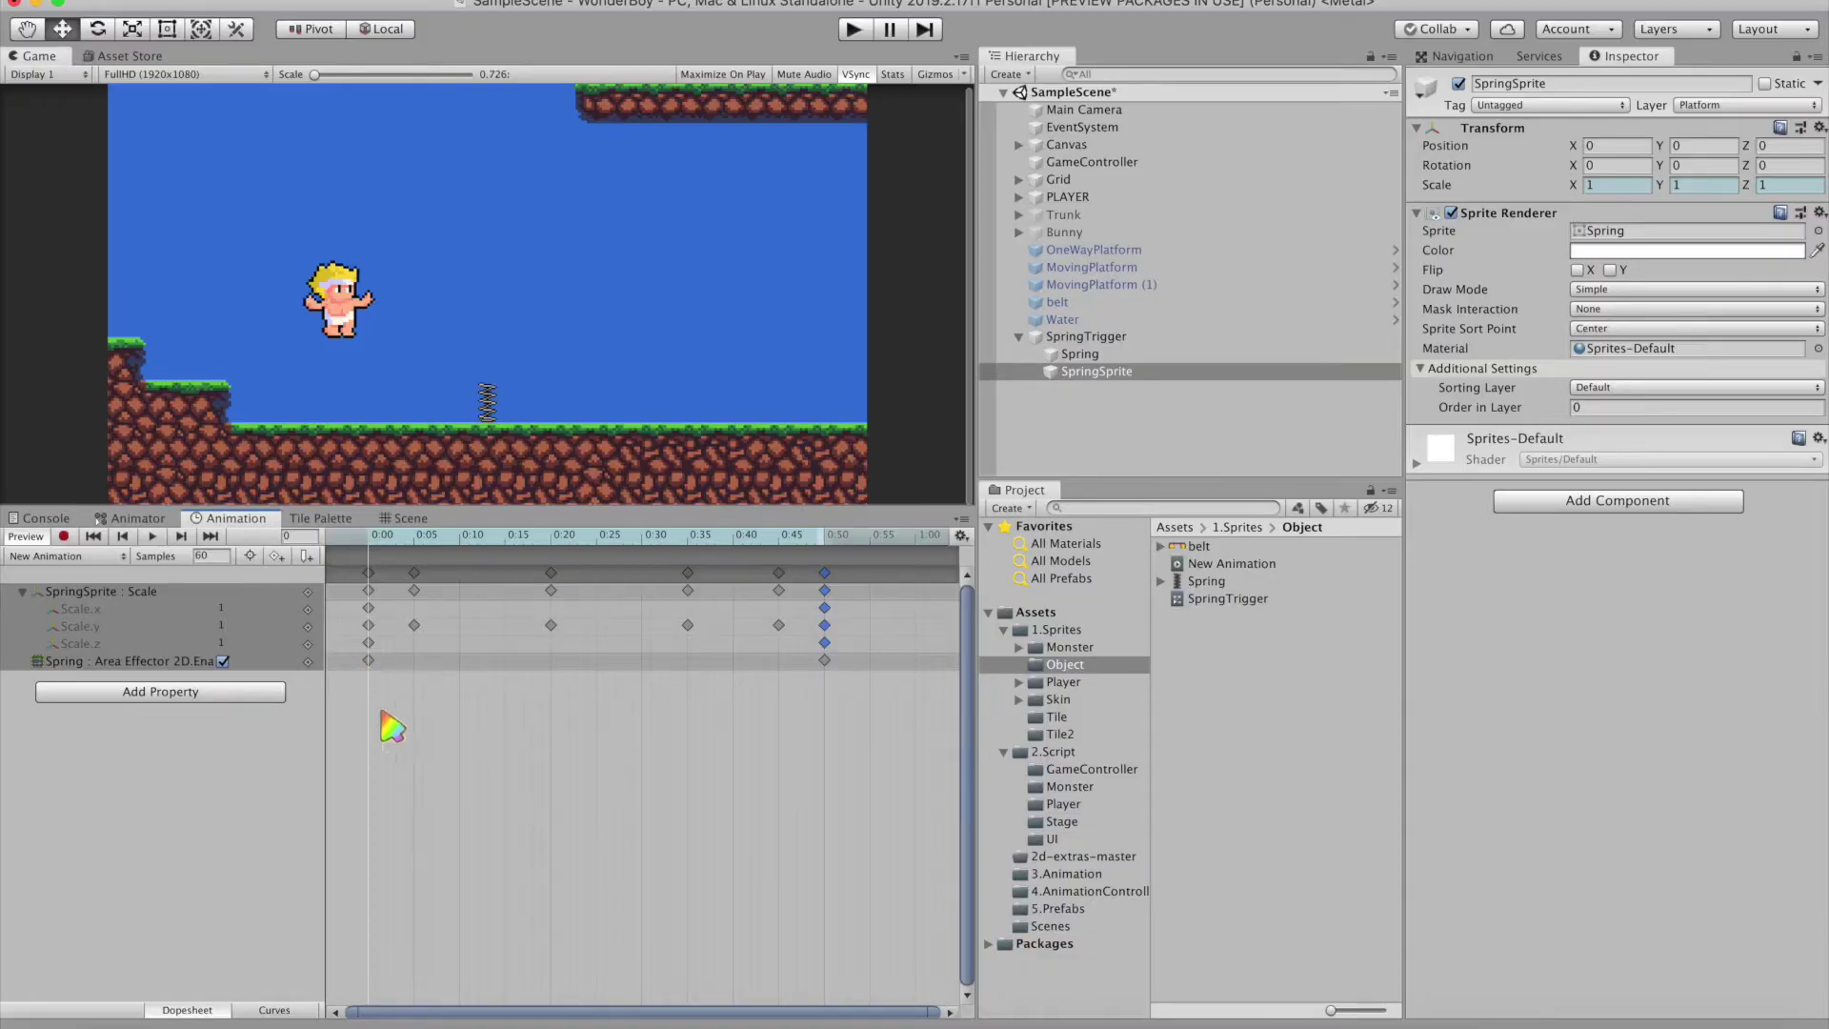
Step: Move the animation playhead to frame 5 and add a keyframe there
{"action": "left_click", "coordinate": [413, 534]}
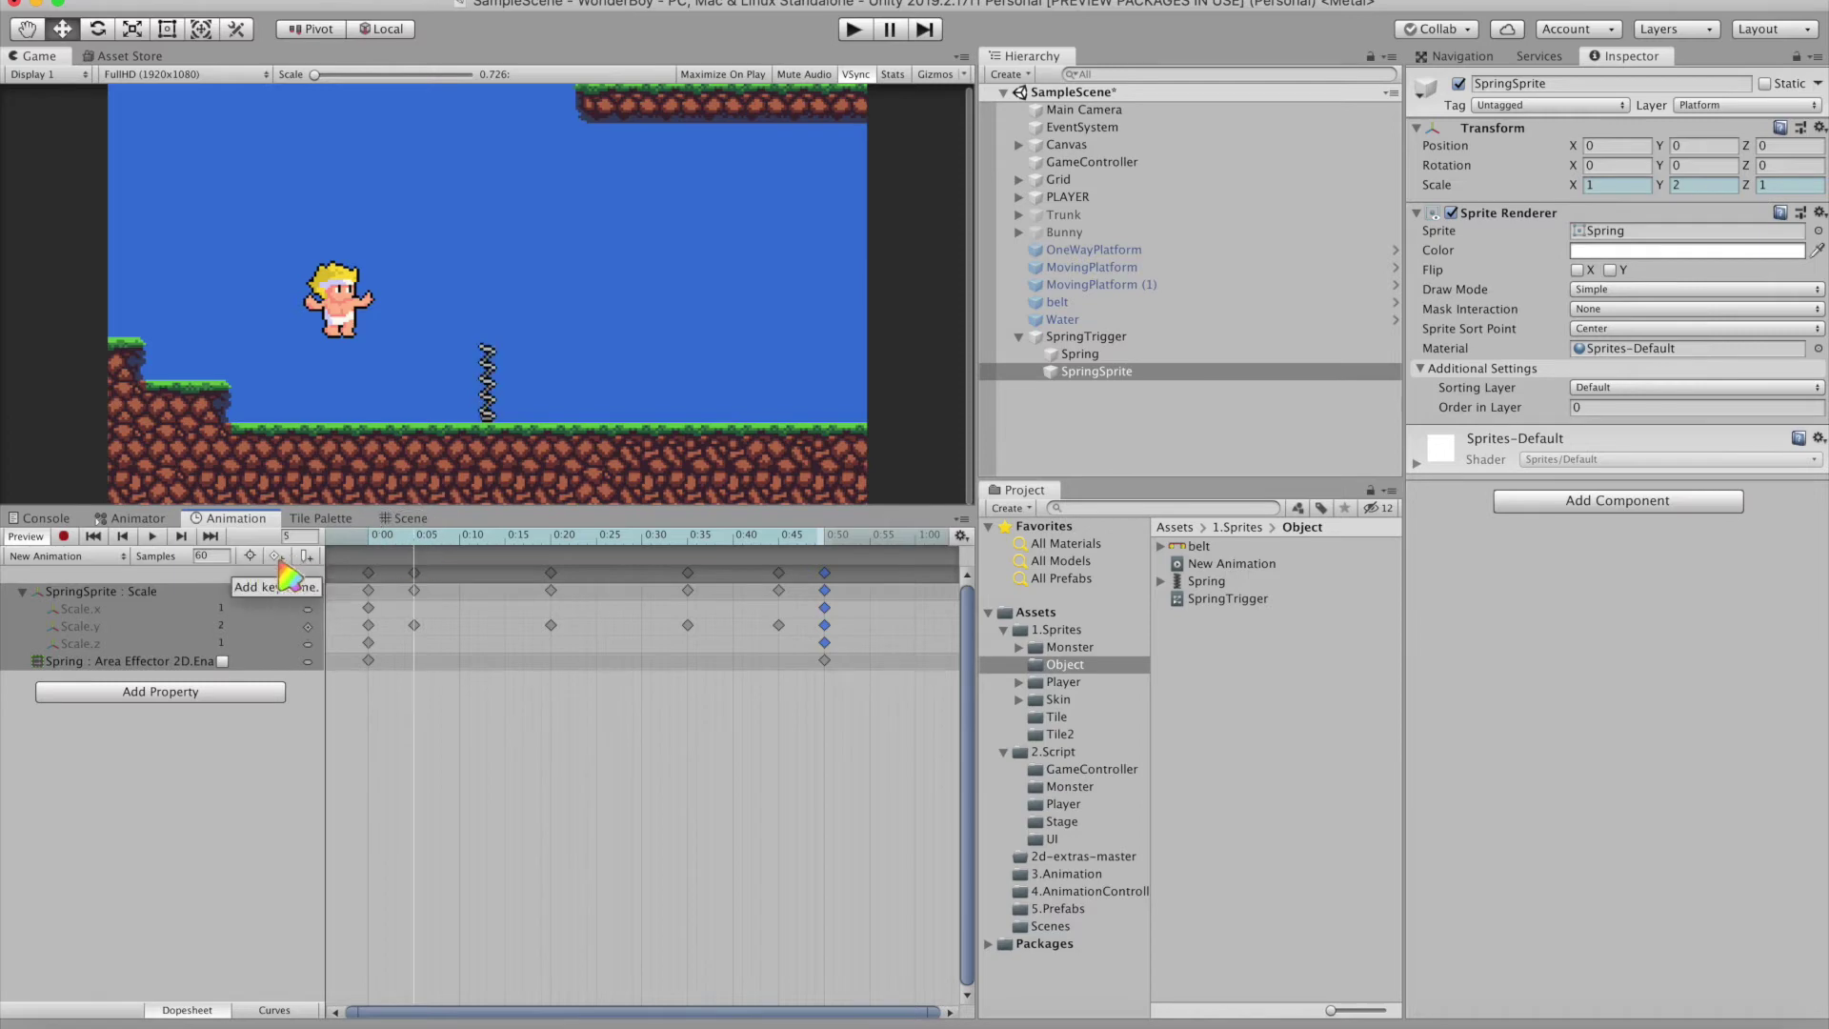
{"action": "left_click", "coordinate": [222, 661]}
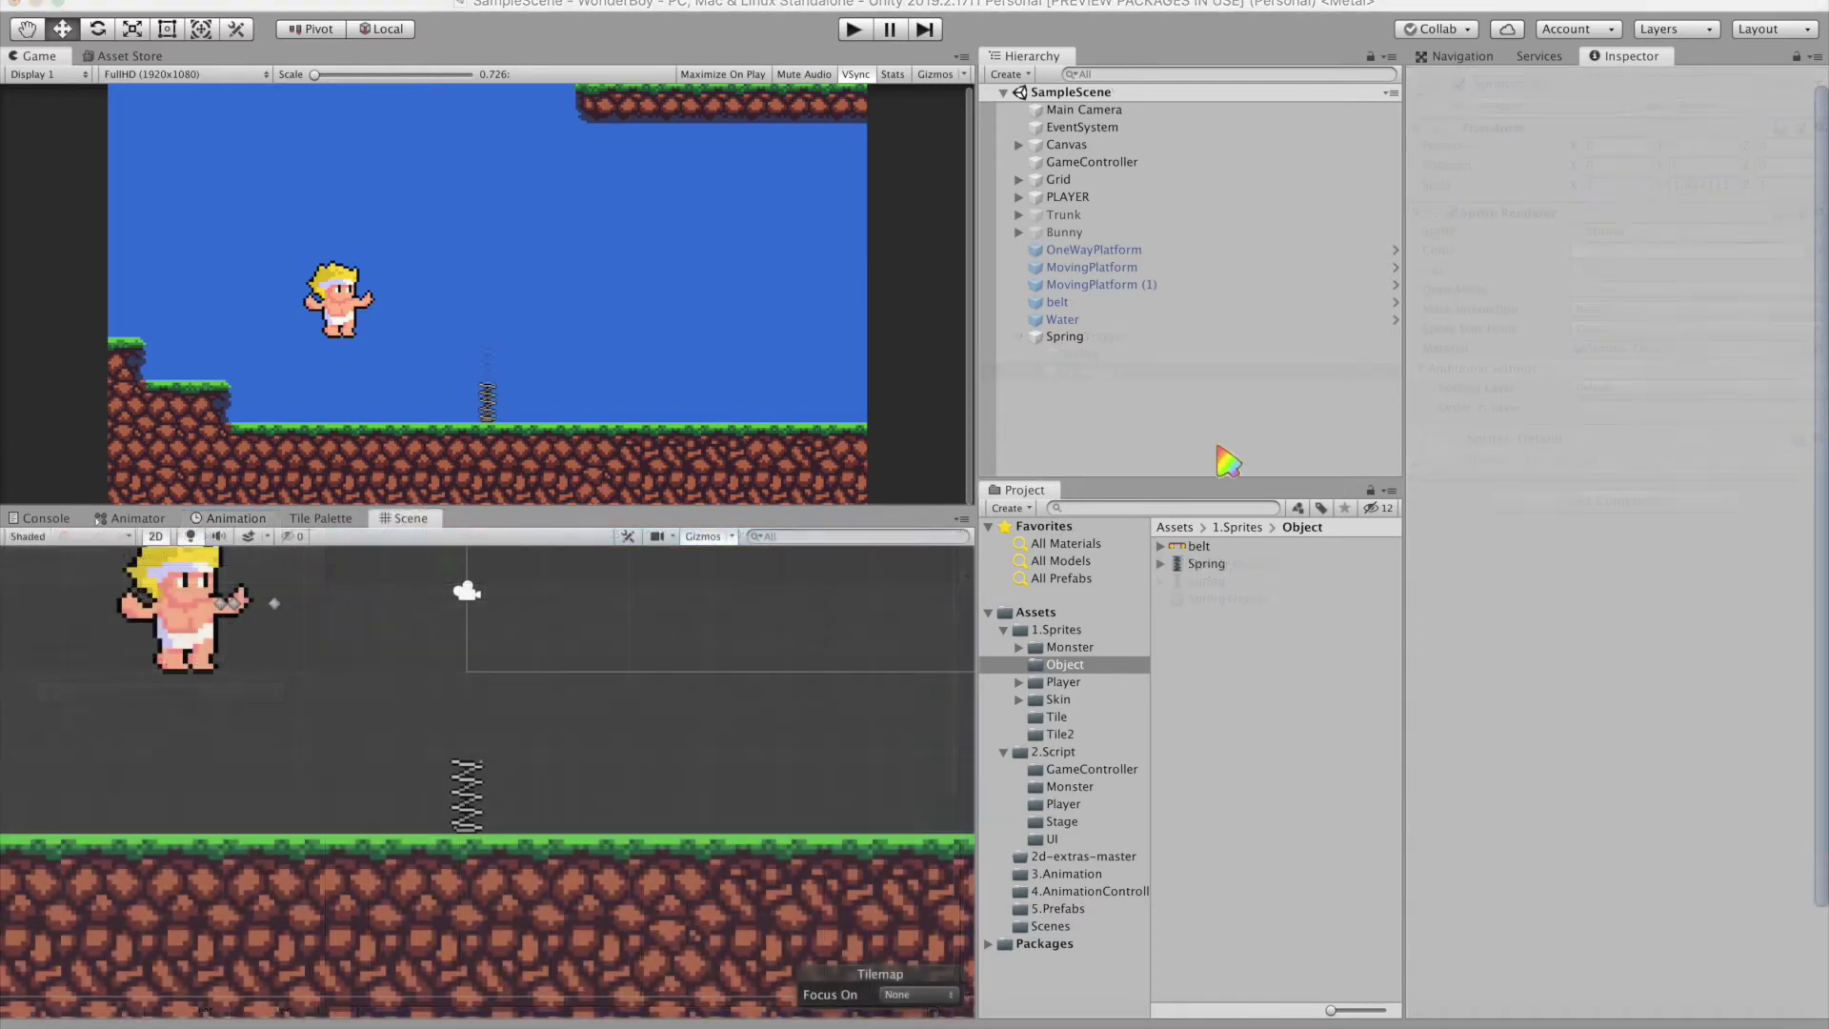
Step: Create an empty object at the origin and make Spring its child
{"action": "right_click", "coordinate": [1069, 393]}
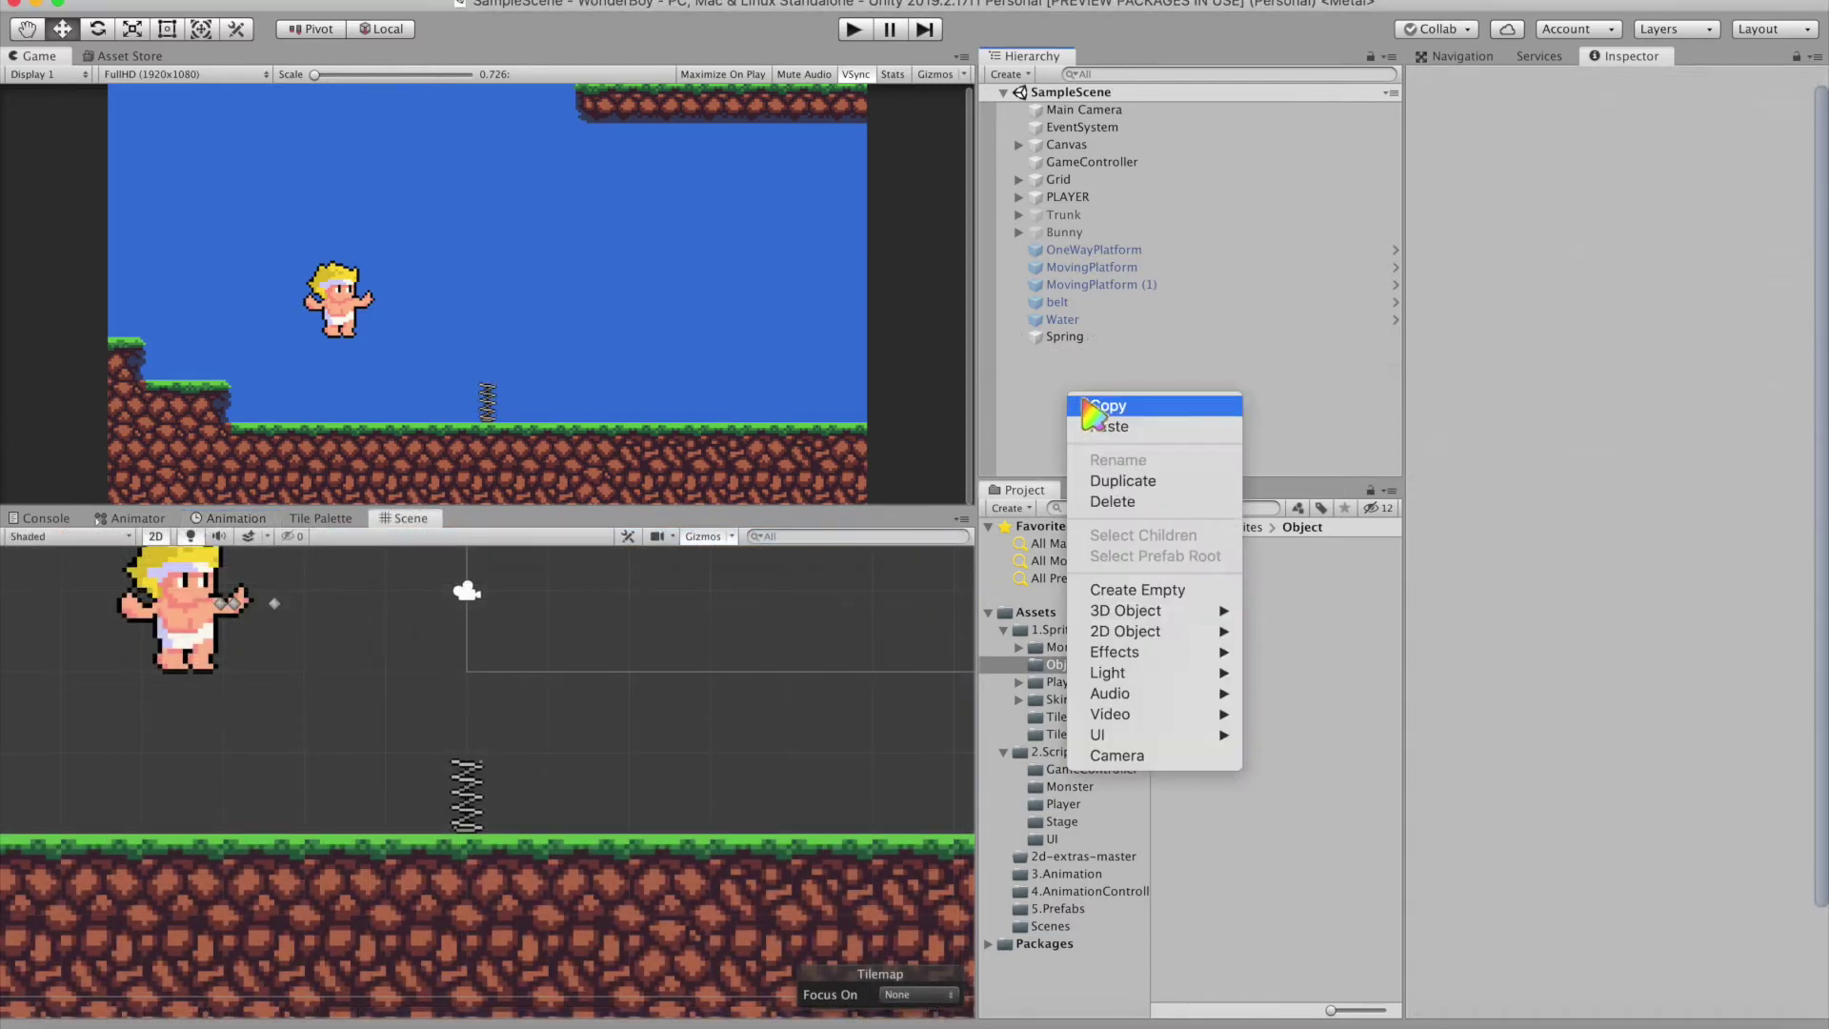
{"action": "left_click", "coordinate": [1185, 589]}
{"action": "left_click", "coordinate": [1803, 126]}
{"action": "left_click", "coordinate": [1762, 295]}
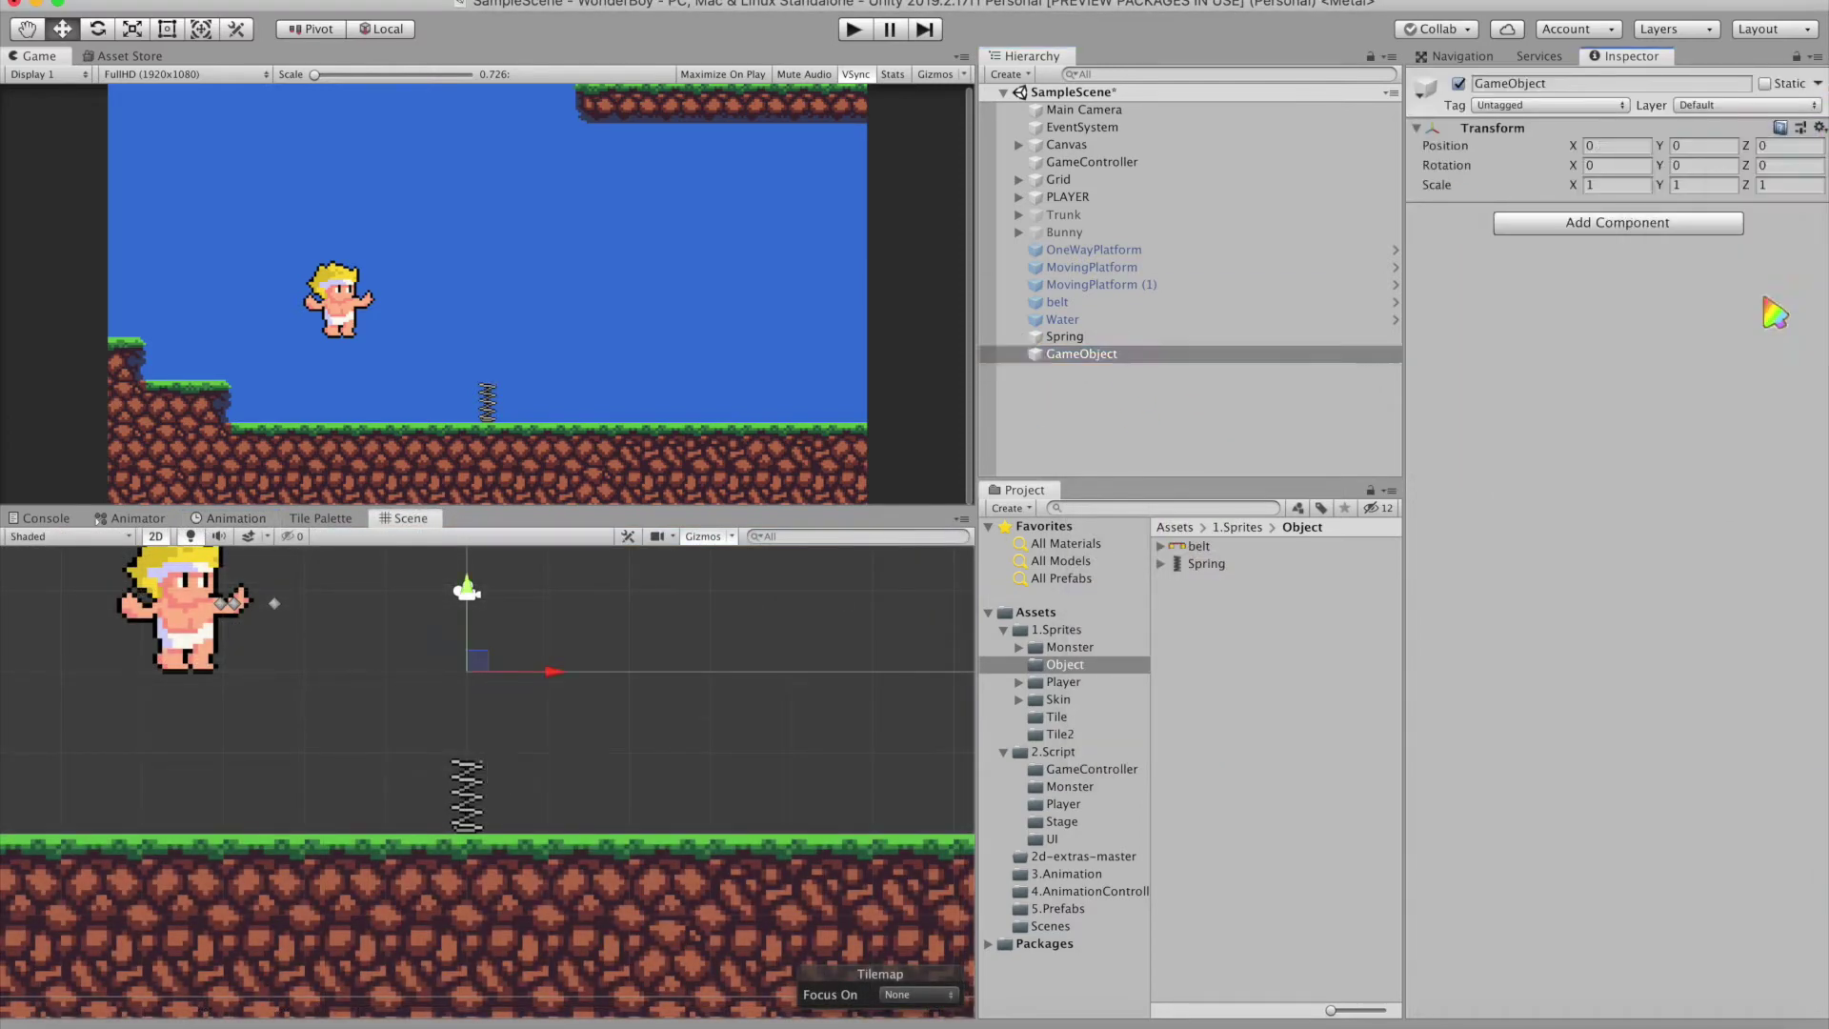
{"action": "left_click_drag", "start_coordinate": [1064, 336], "coordinate": [1081, 353]}
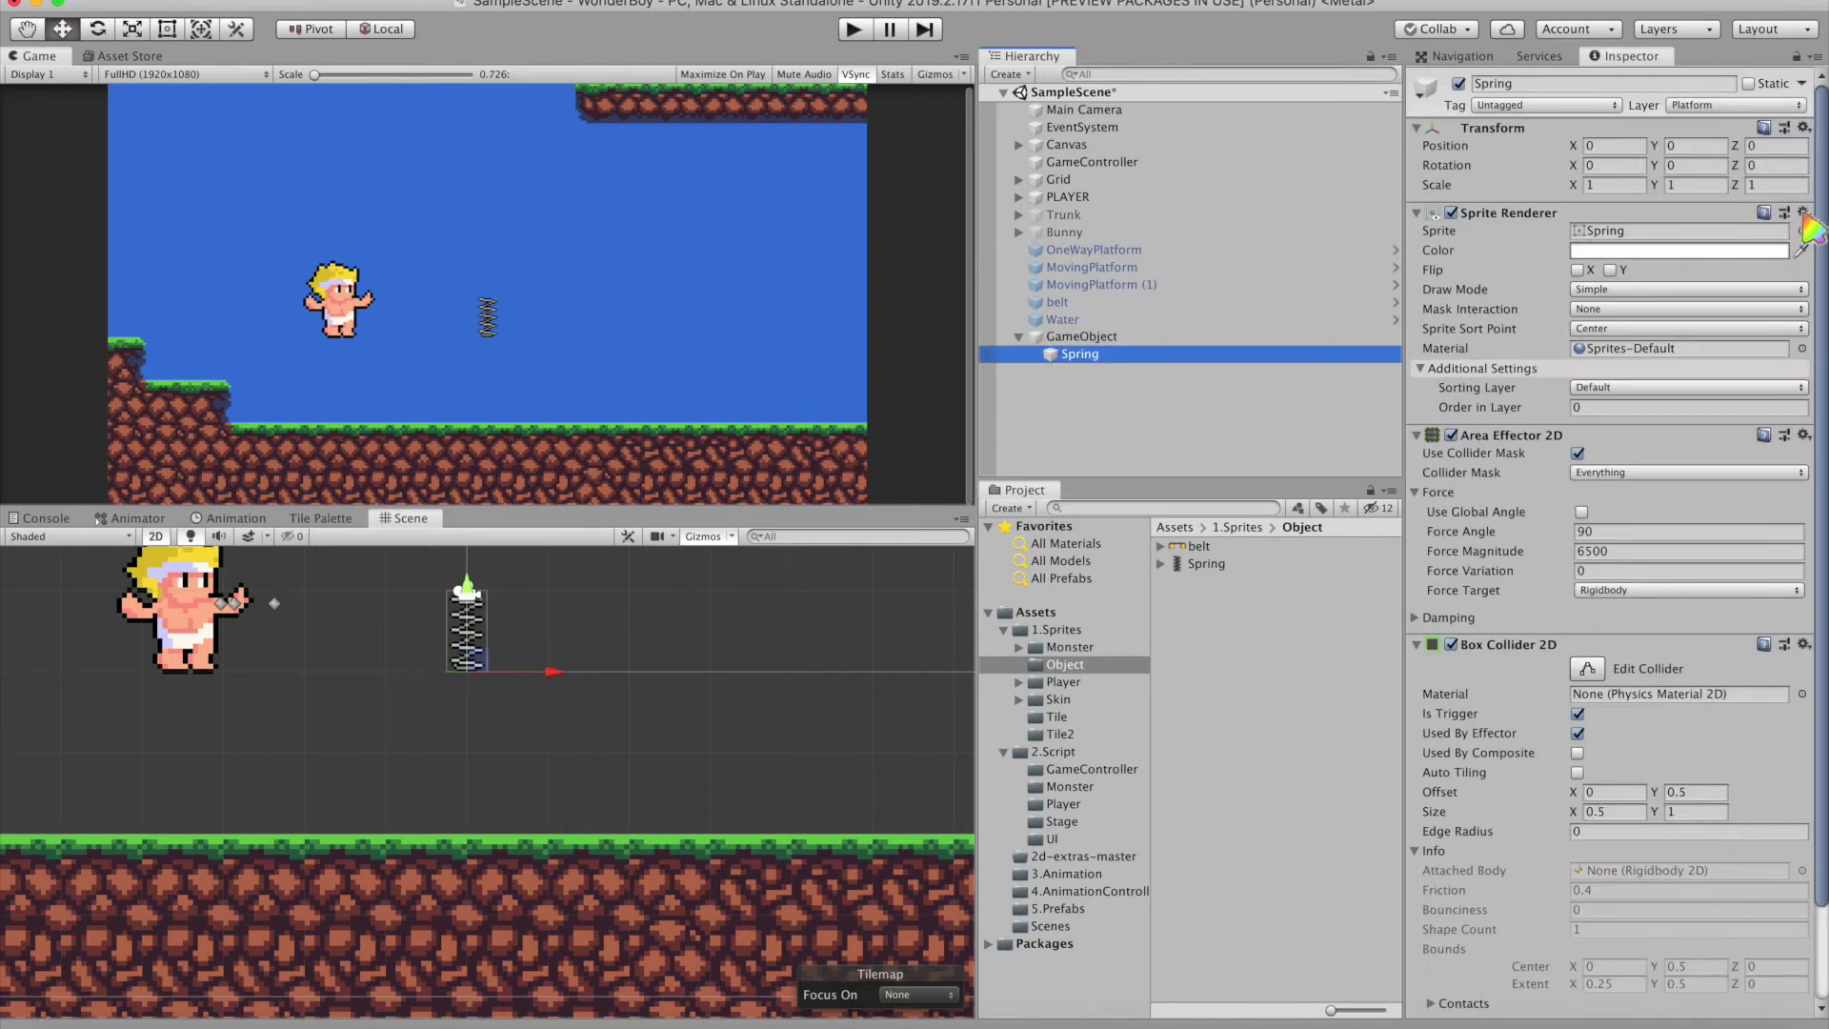
Step: Copy Spring's Sprite Renderer onto a new empty child of the parent
{"action": "left_click", "coordinate": [1803, 213]}
{"action": "left_click", "coordinate": [1762, 352]}
{"action": "left_click", "coordinate": [1082, 337]}
{"action": "right_click", "coordinate": [1083, 333]}
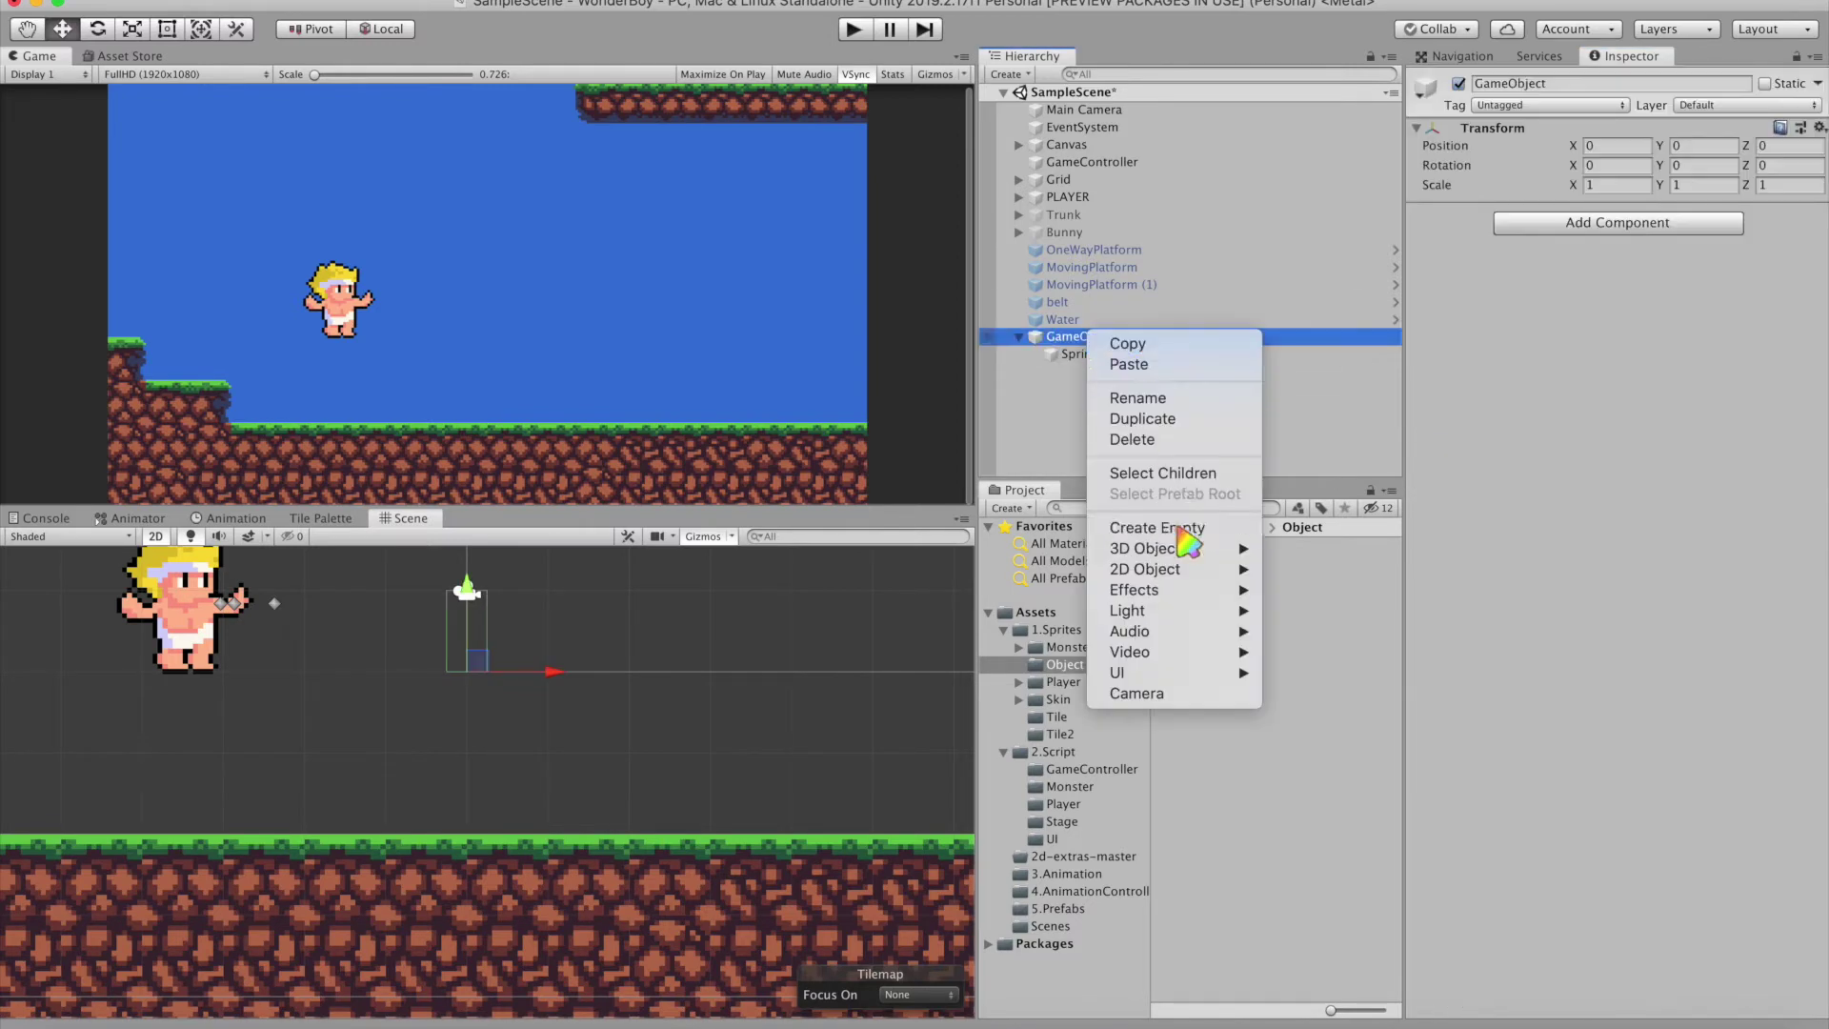
{"action": "left_click", "coordinate": [1095, 523]}
{"action": "left_click", "coordinate": [1820, 127]}
{"action": "left_click", "coordinate": [1730, 224]}
Step: Name the child 'SpringSprite' and the parent 'SpringTrigger'
{"action": "left_click", "coordinate": [1110, 371]}
{"action": "type", "text": "SpringSprite"}
{"action": "key", "text": "Return"}
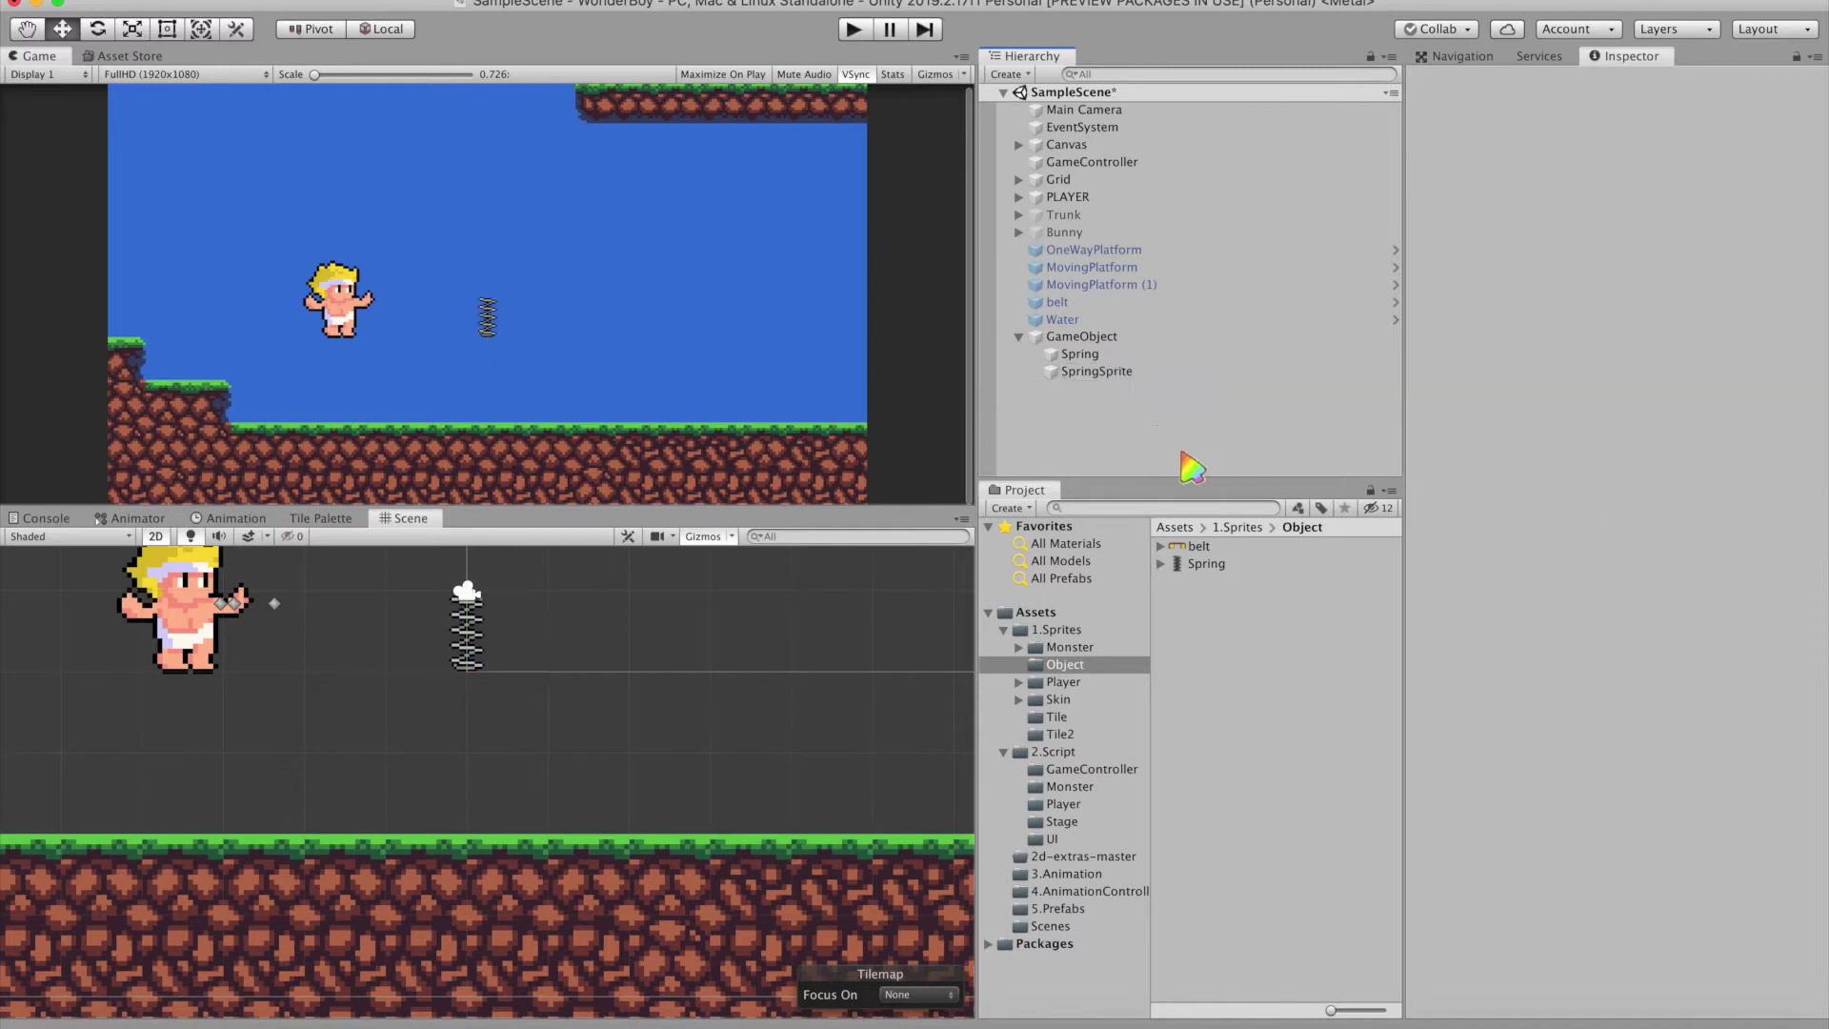
{"action": "double_click", "coordinate": [1562, 84]}
{"action": "type", "text": "SpringTrigger"}
Step: Put SpringTrigger and its children on the Platform layer
{"action": "left_click", "coordinate": [1748, 104]}
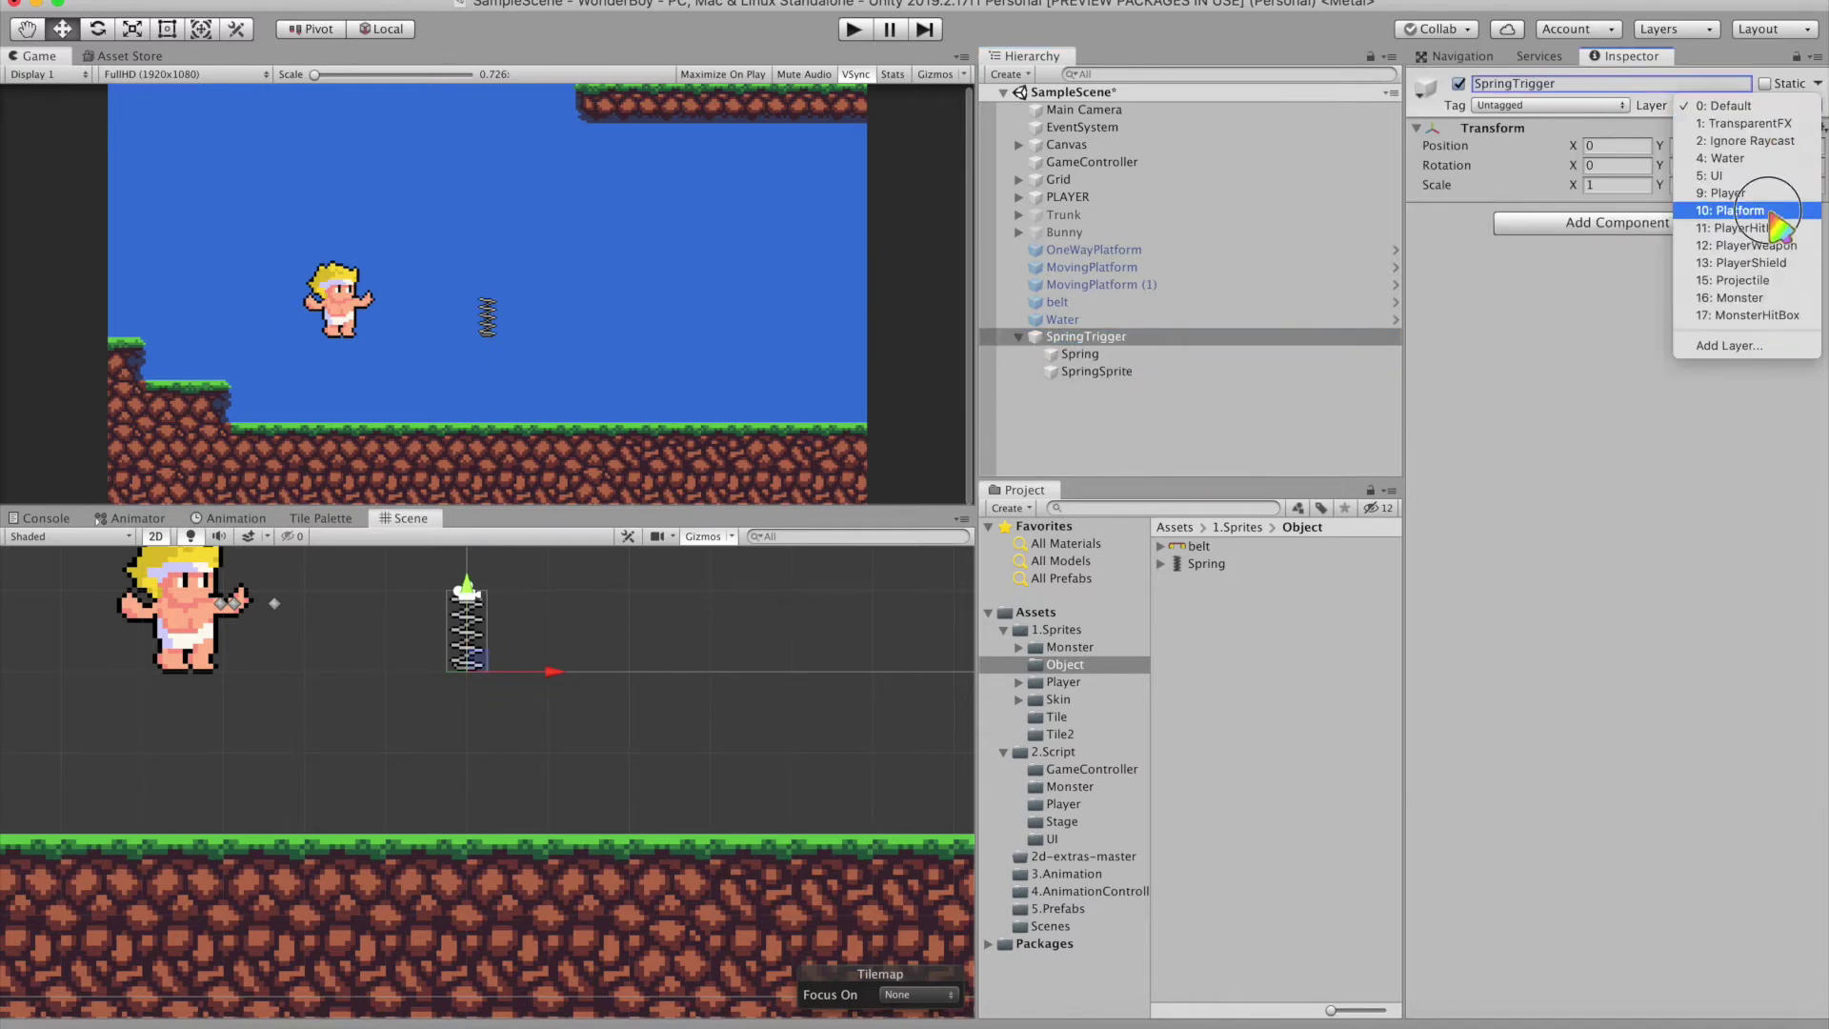
{"action": "left_click", "coordinate": [1779, 229]}
{"action": "key", "text": "Return"}
{"action": "left_click", "coordinate": [1138, 371]}
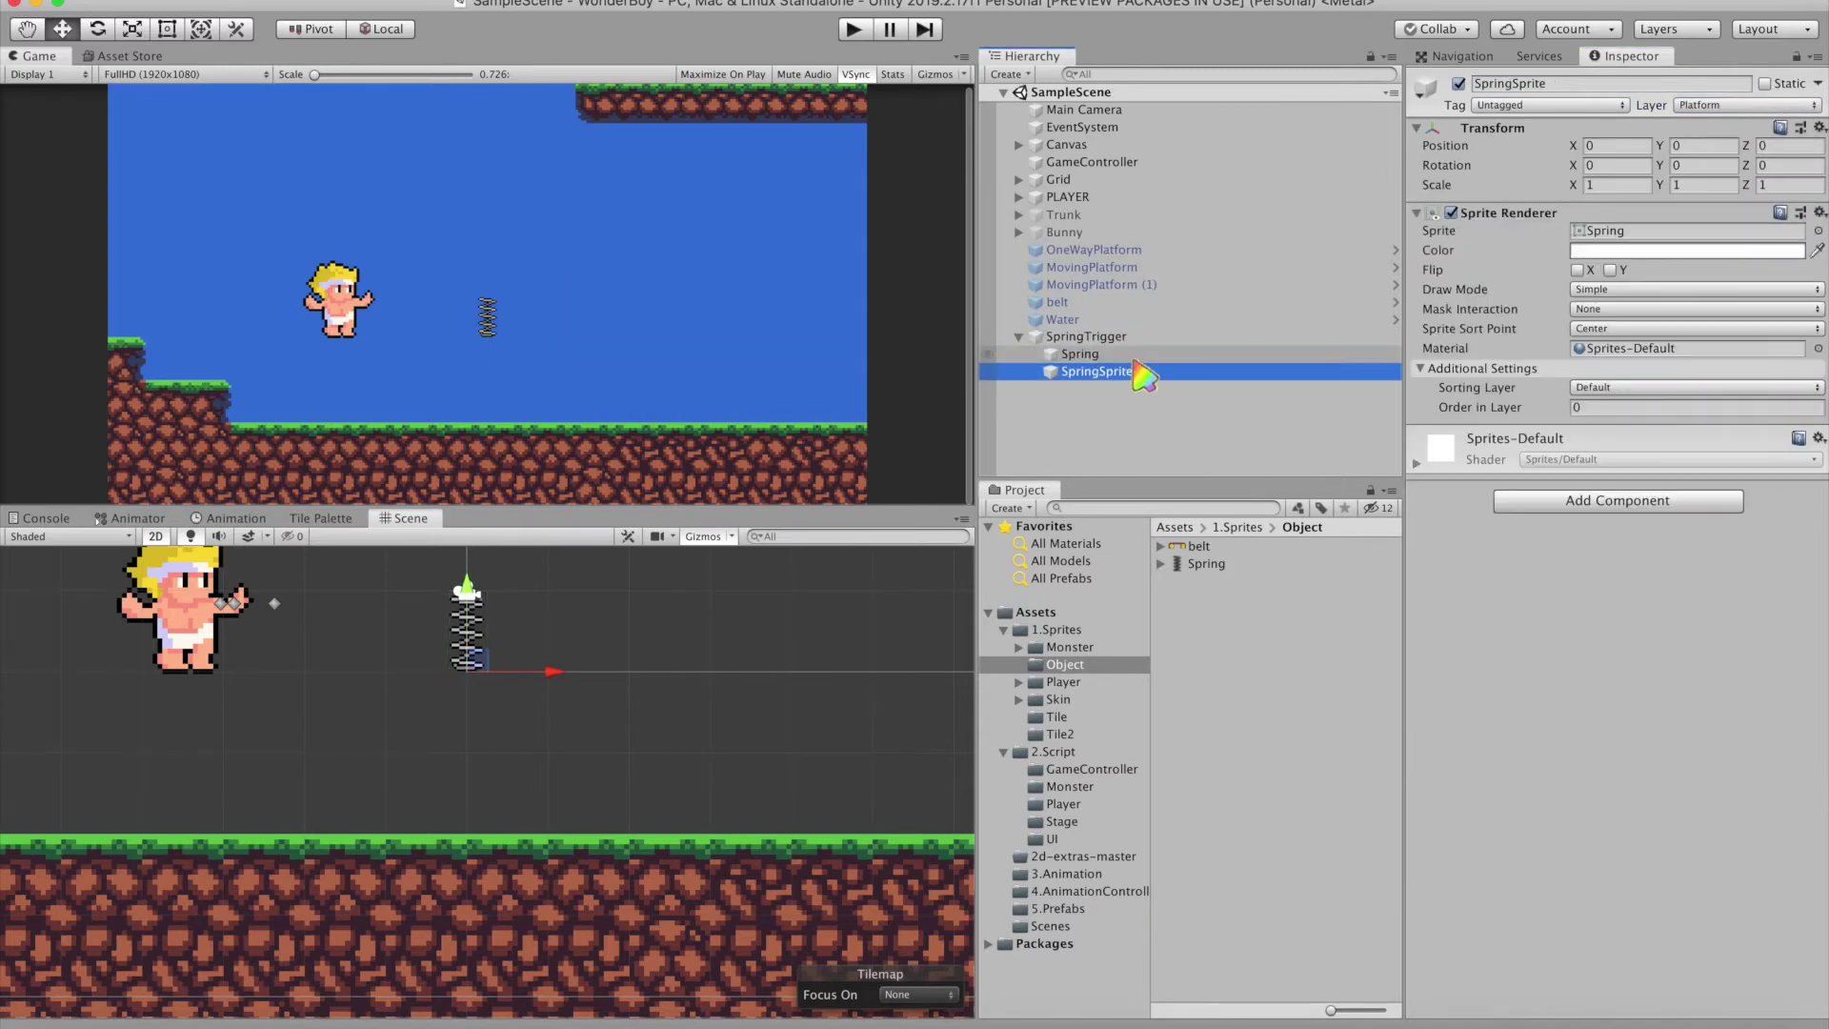
{"action": "left_click", "coordinate": [1143, 340]}
{"action": "left_click", "coordinate": [1572, 221]}
Step: Add a Box Collider 2D to SpringTrigger and shrink it to a 0.2 × 0.5 trigger
{"action": "type", "text": "box"}
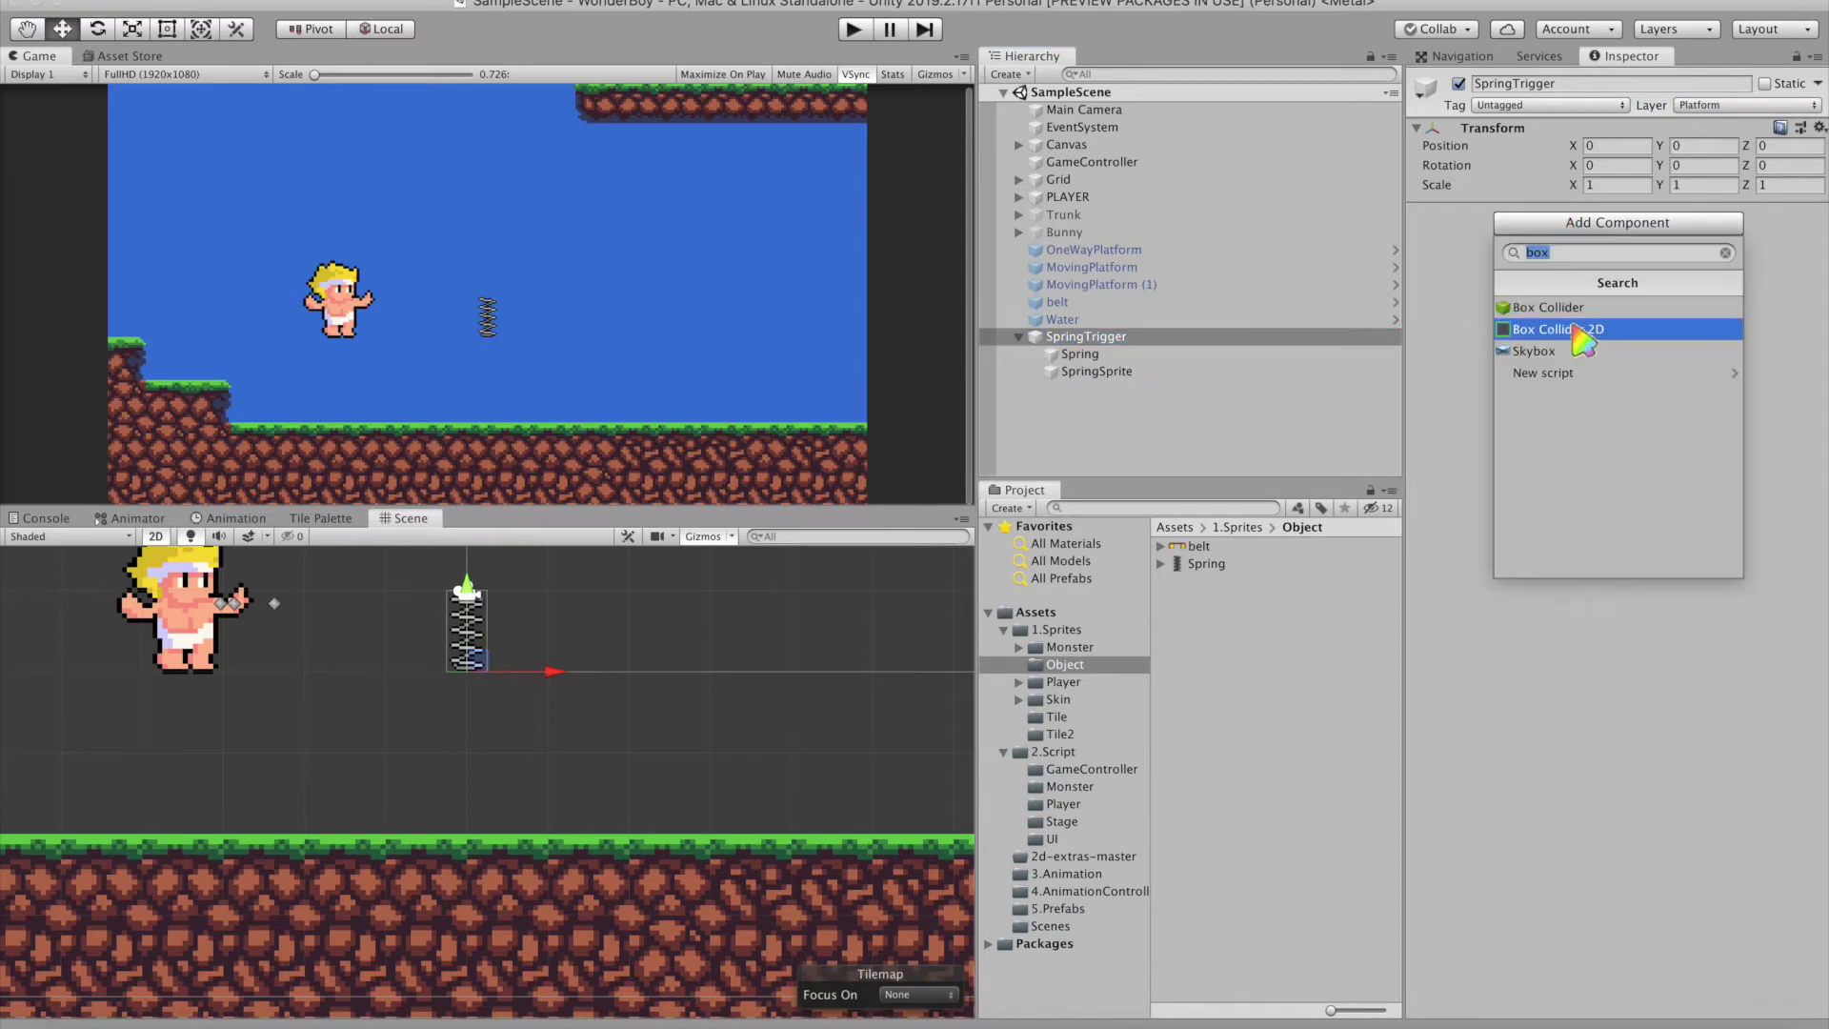
{"action": "left_click", "coordinate": [1583, 344]}
{"action": "left_click", "coordinate": [1587, 236]}
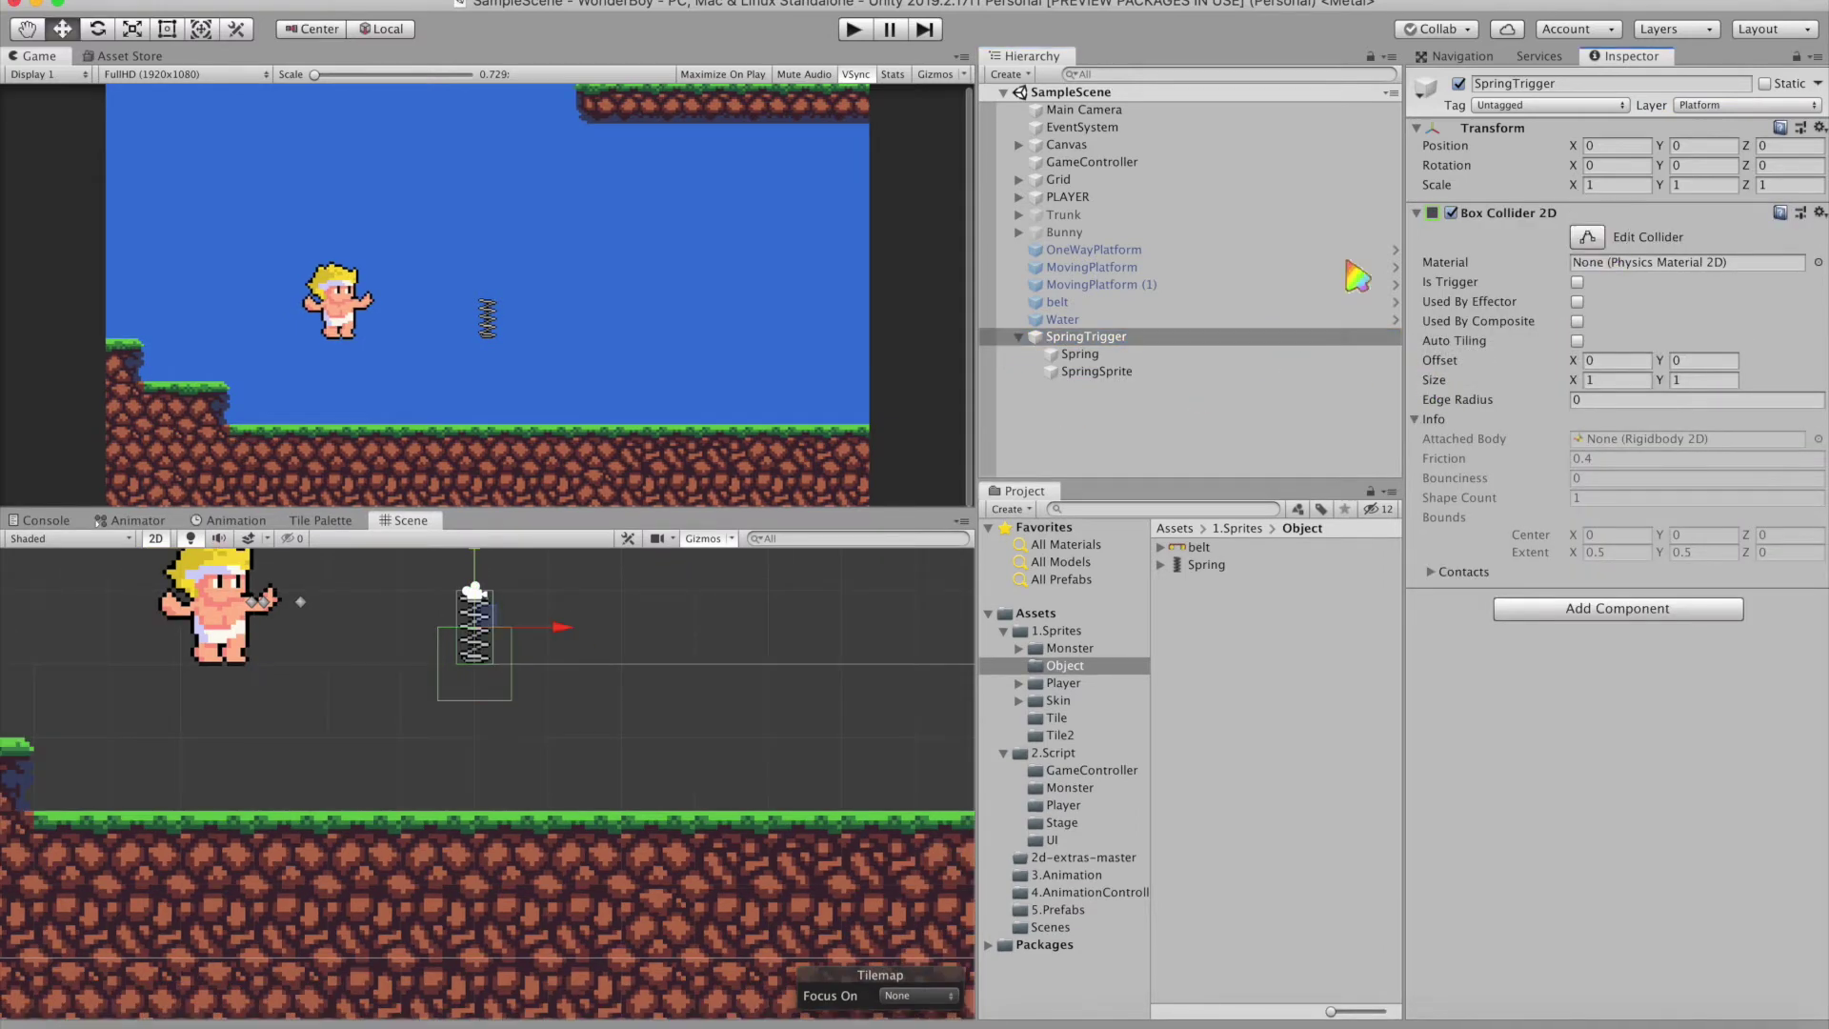
{"action": "mouse_move", "coordinate": [416, 678]}
{"action": "left_mouse_down"}
{"action": "mouse_move", "coordinate": [483, 674]}
{"action": "mouse_move", "coordinate": [479, 705]}
{"action": "left_mouse_up"}
{"action": "key", "text": "w"}
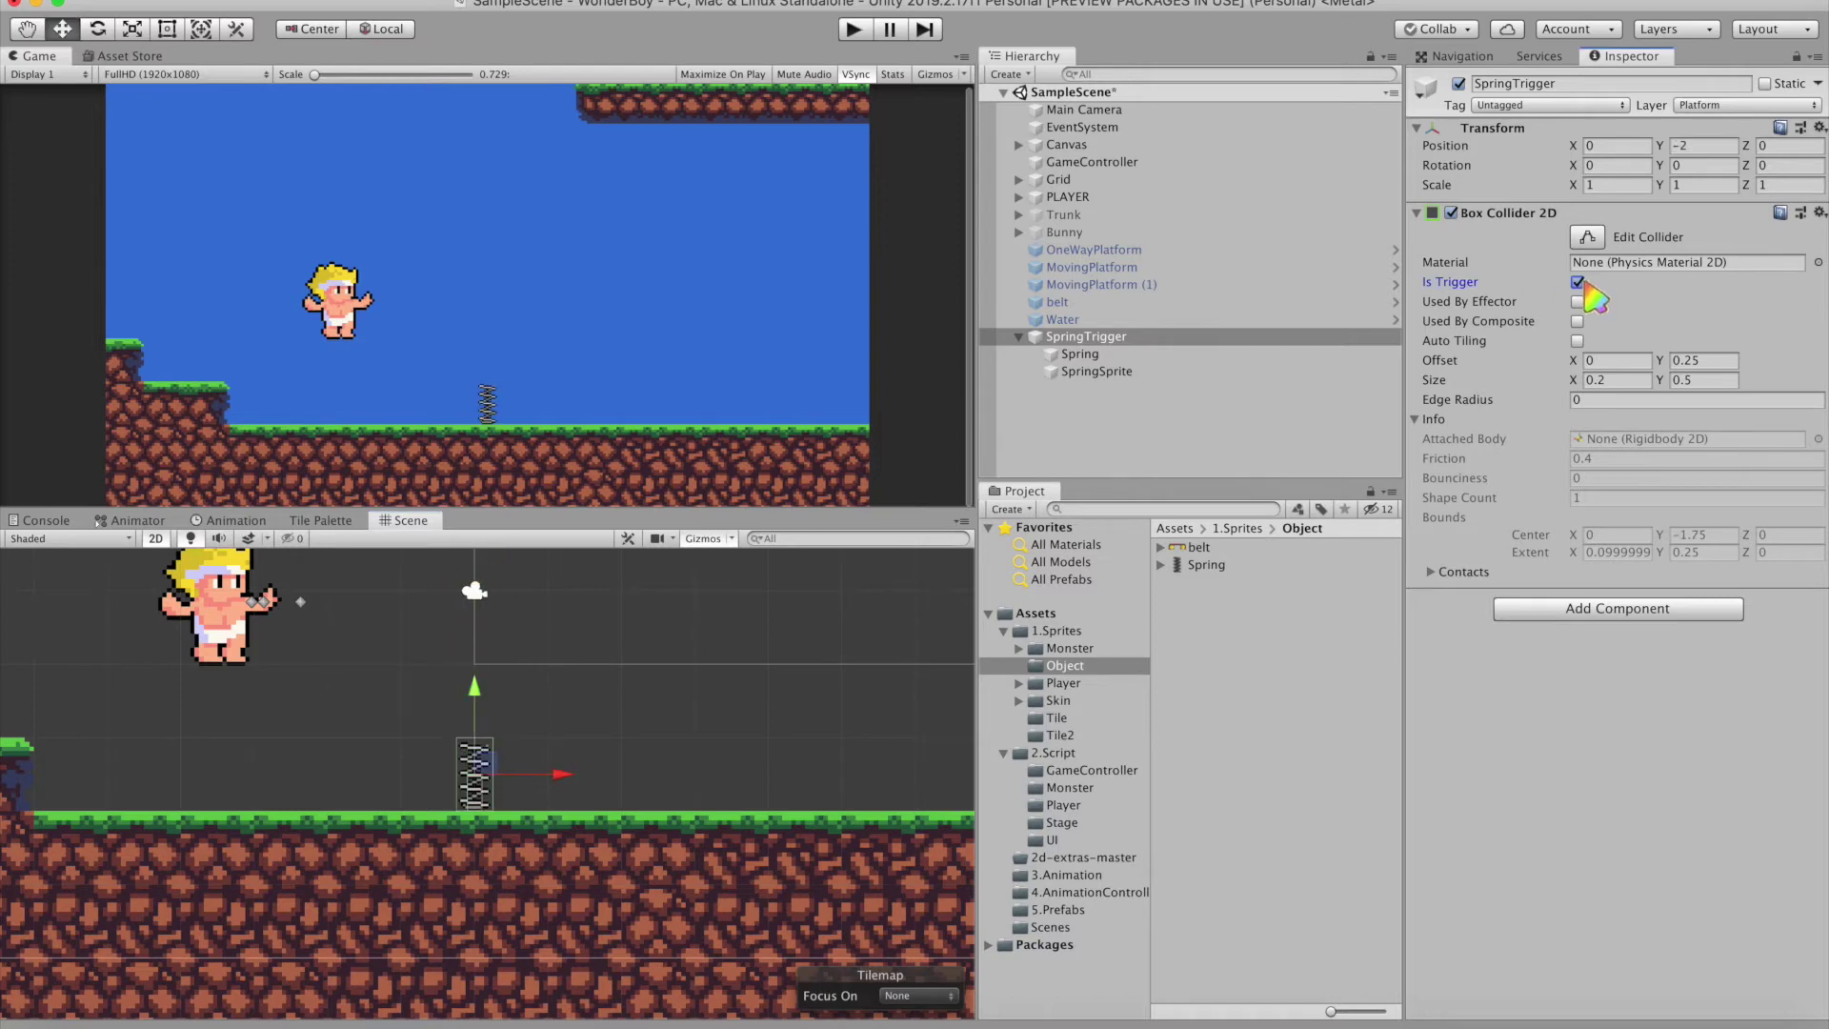
{"action": "left_click", "coordinate": [1617, 609]}
Step: Add an Animator, save a New Animation clip, and add SpringSprite's Scale as a property
{"action": "type", "text": "anim"}
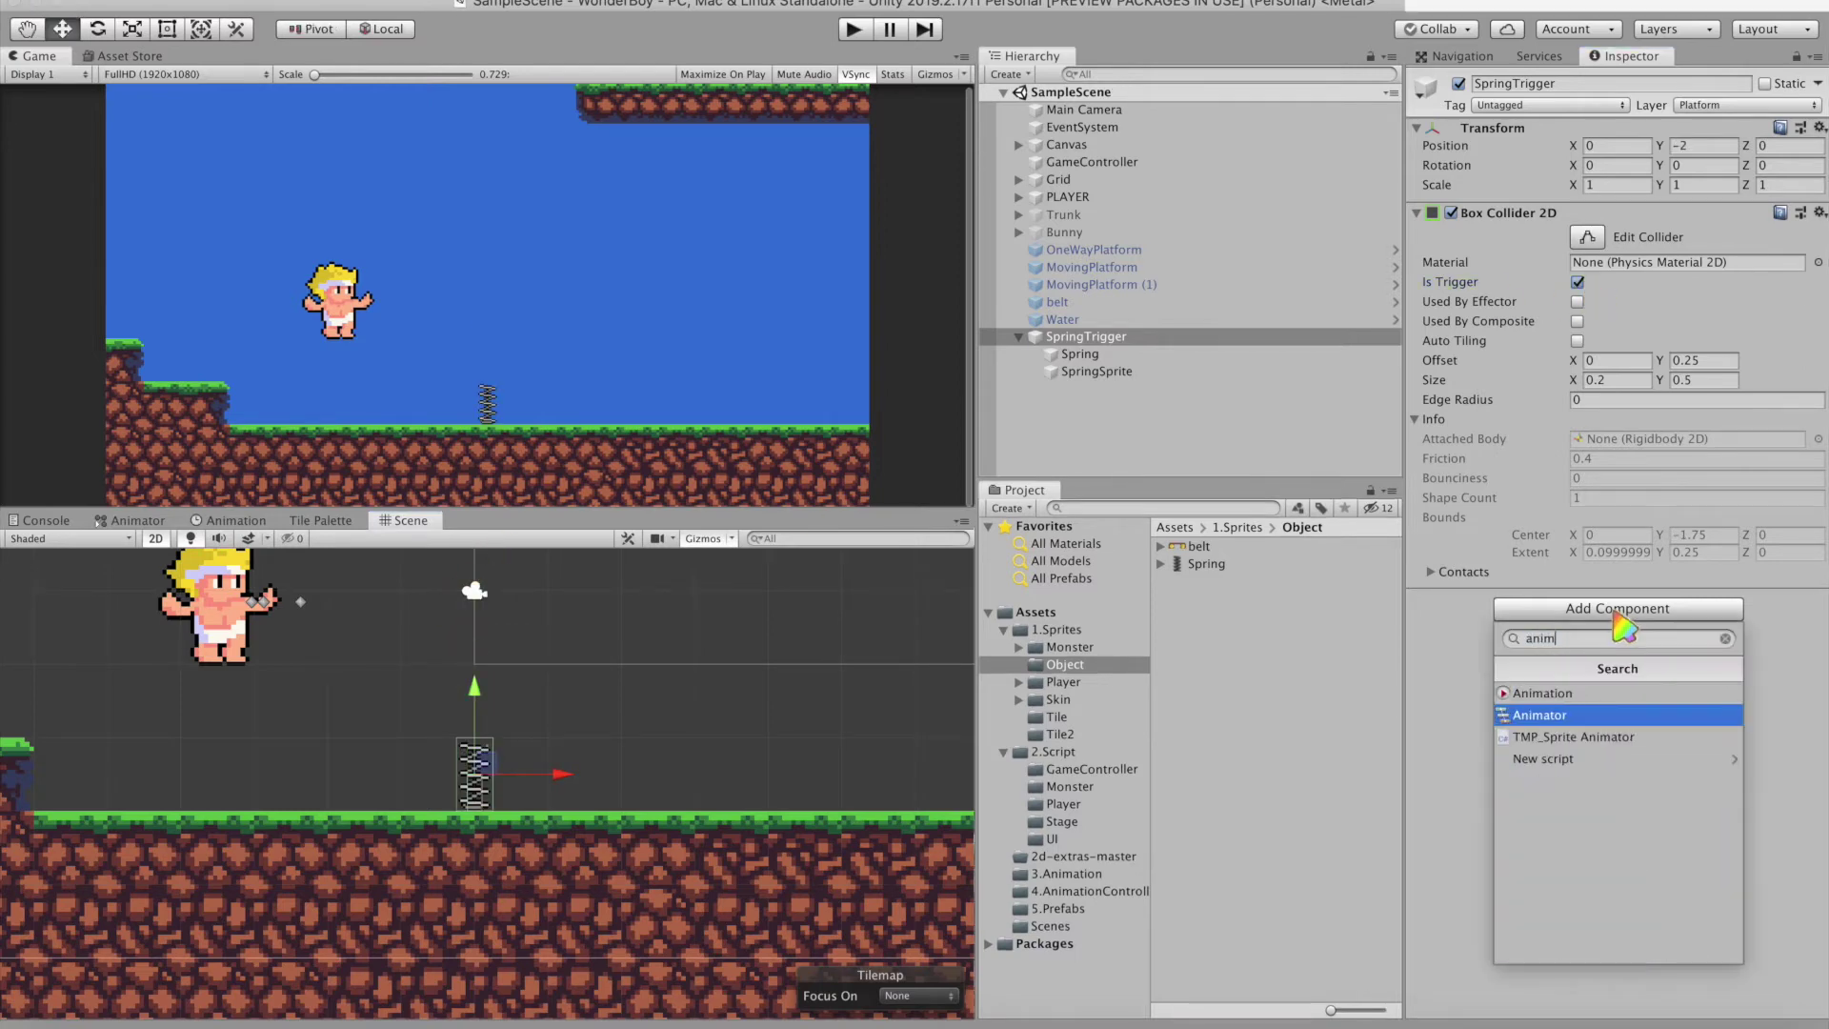
{"action": "key", "text": "Return"}
{"action": "left_click", "coordinate": [231, 519]}
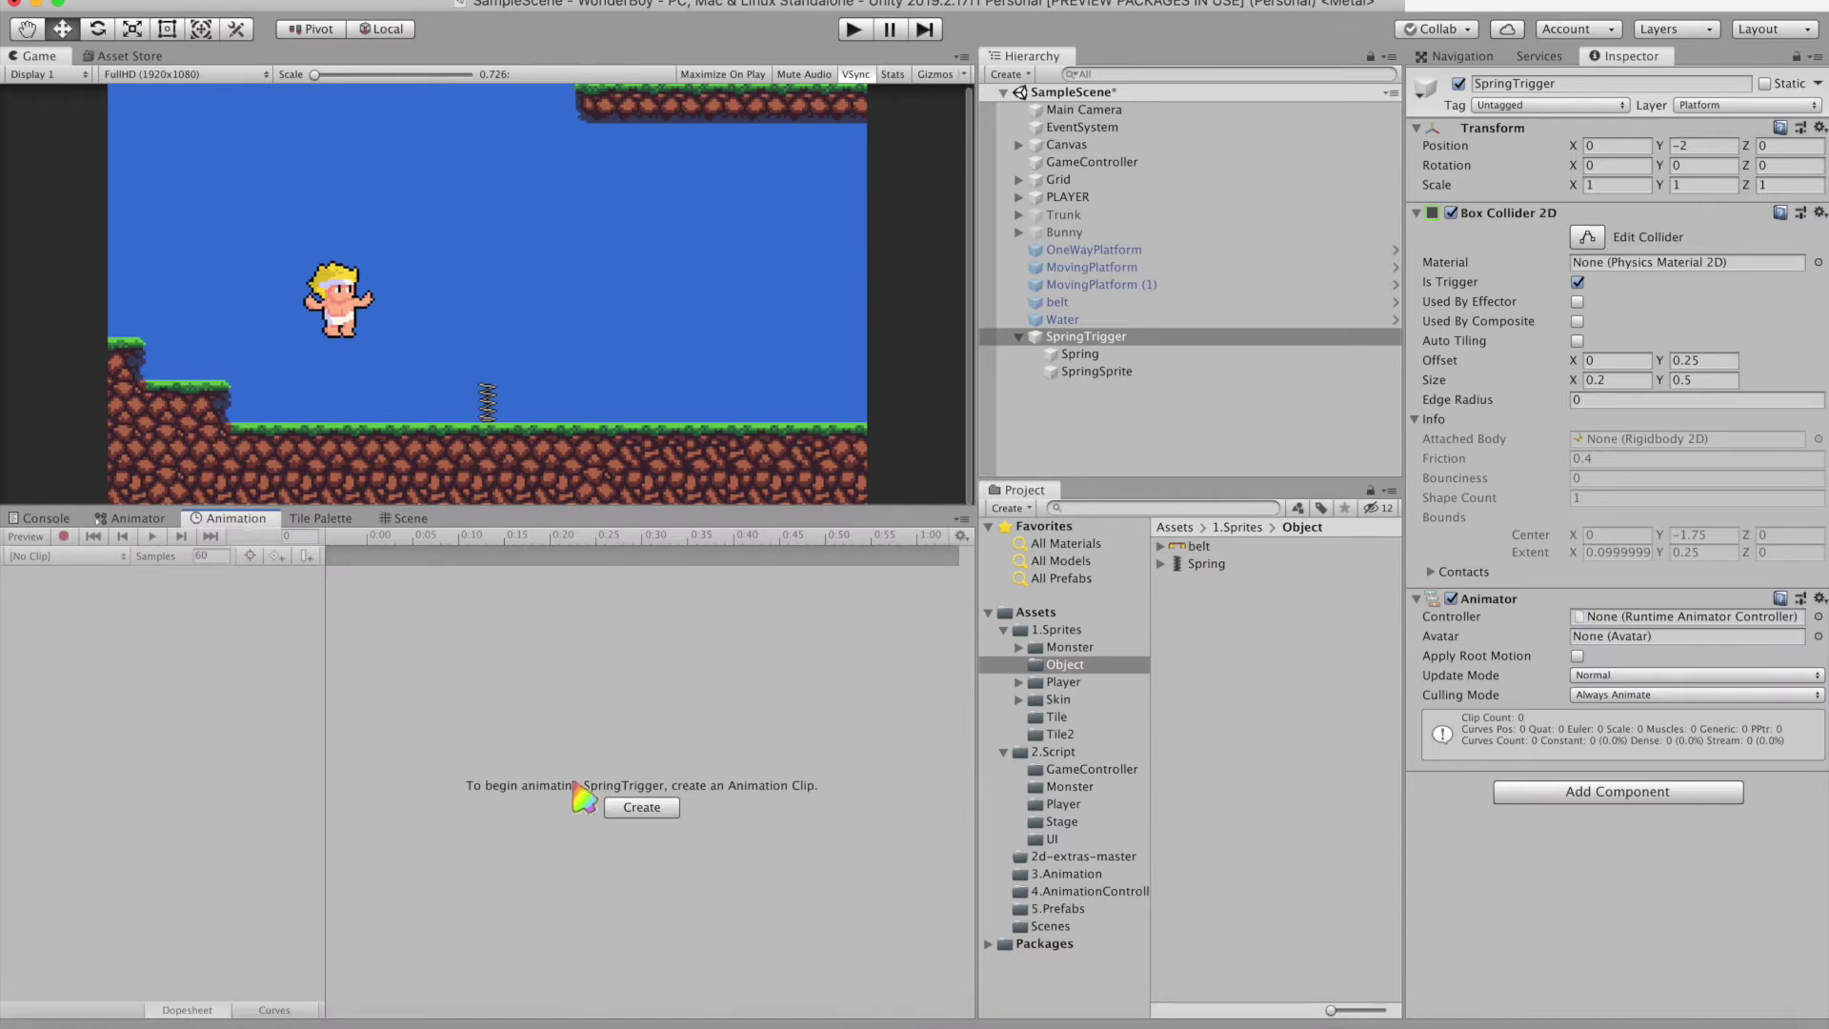
{"action": "left_click", "coordinate": [635, 808]}
{"action": "left_click", "coordinate": [1041, 397]}
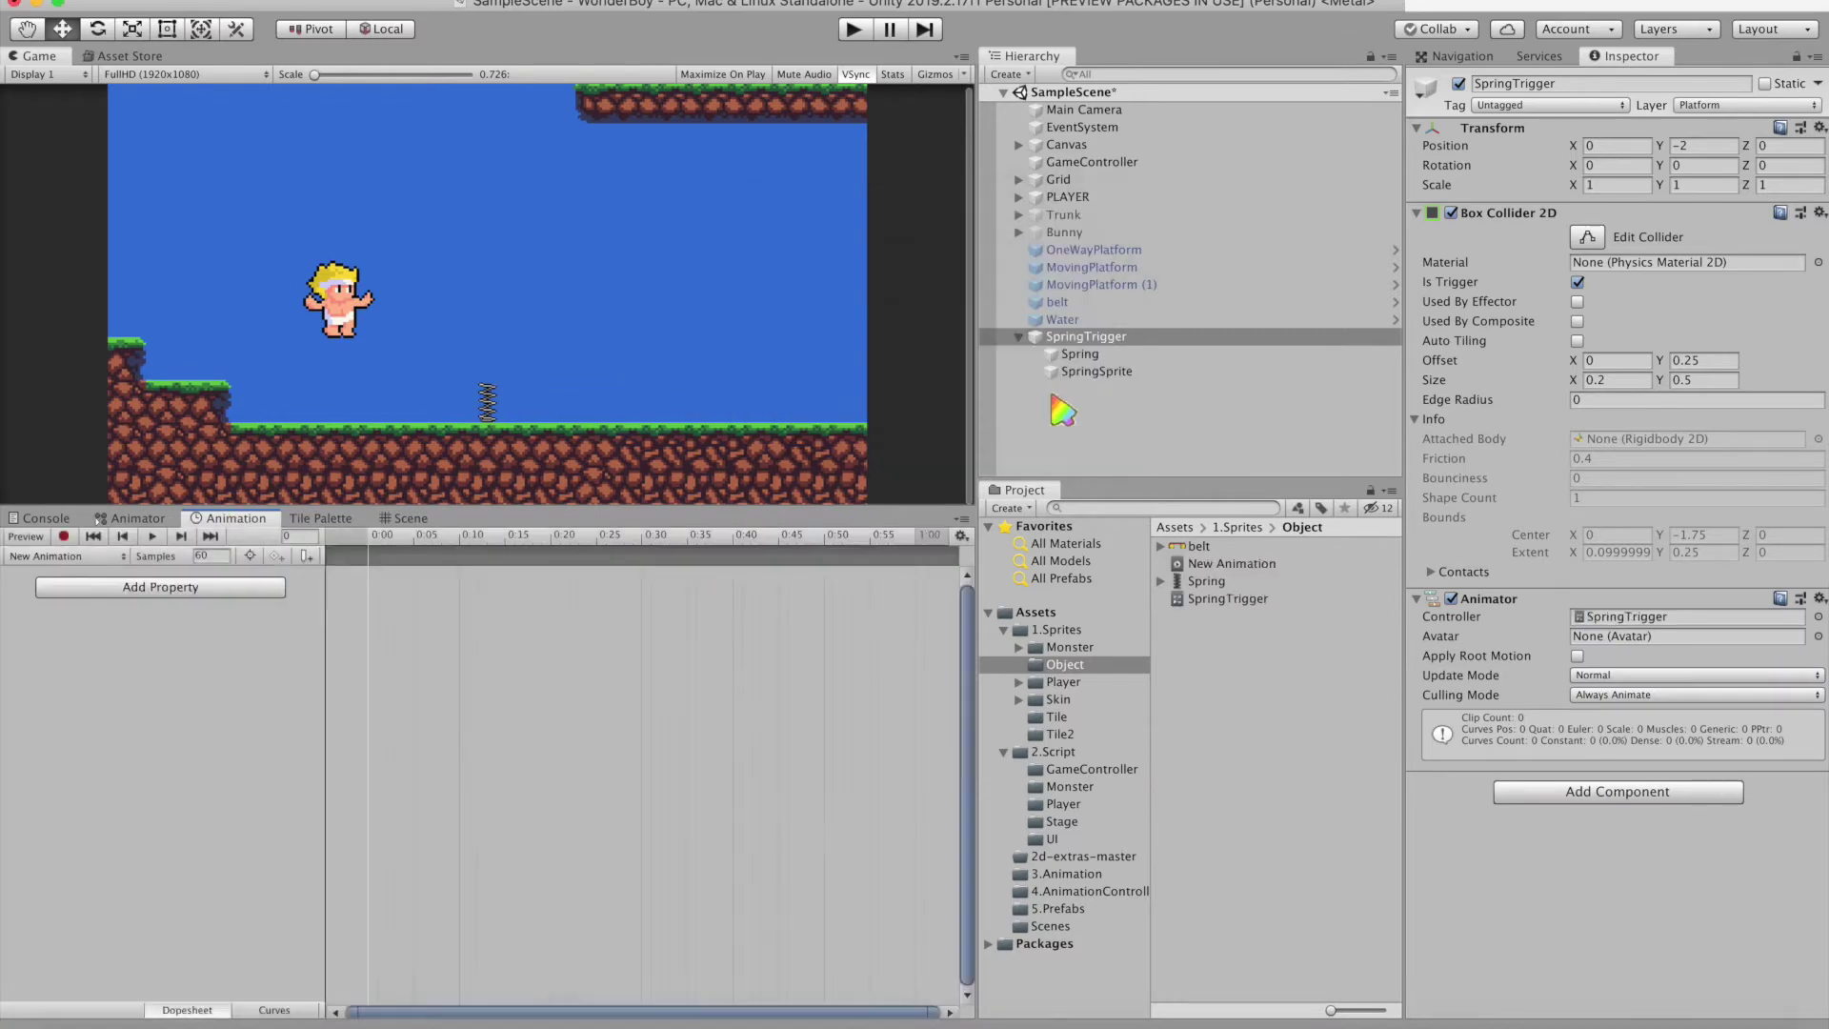
{"action": "left_click", "coordinate": [226, 448]}
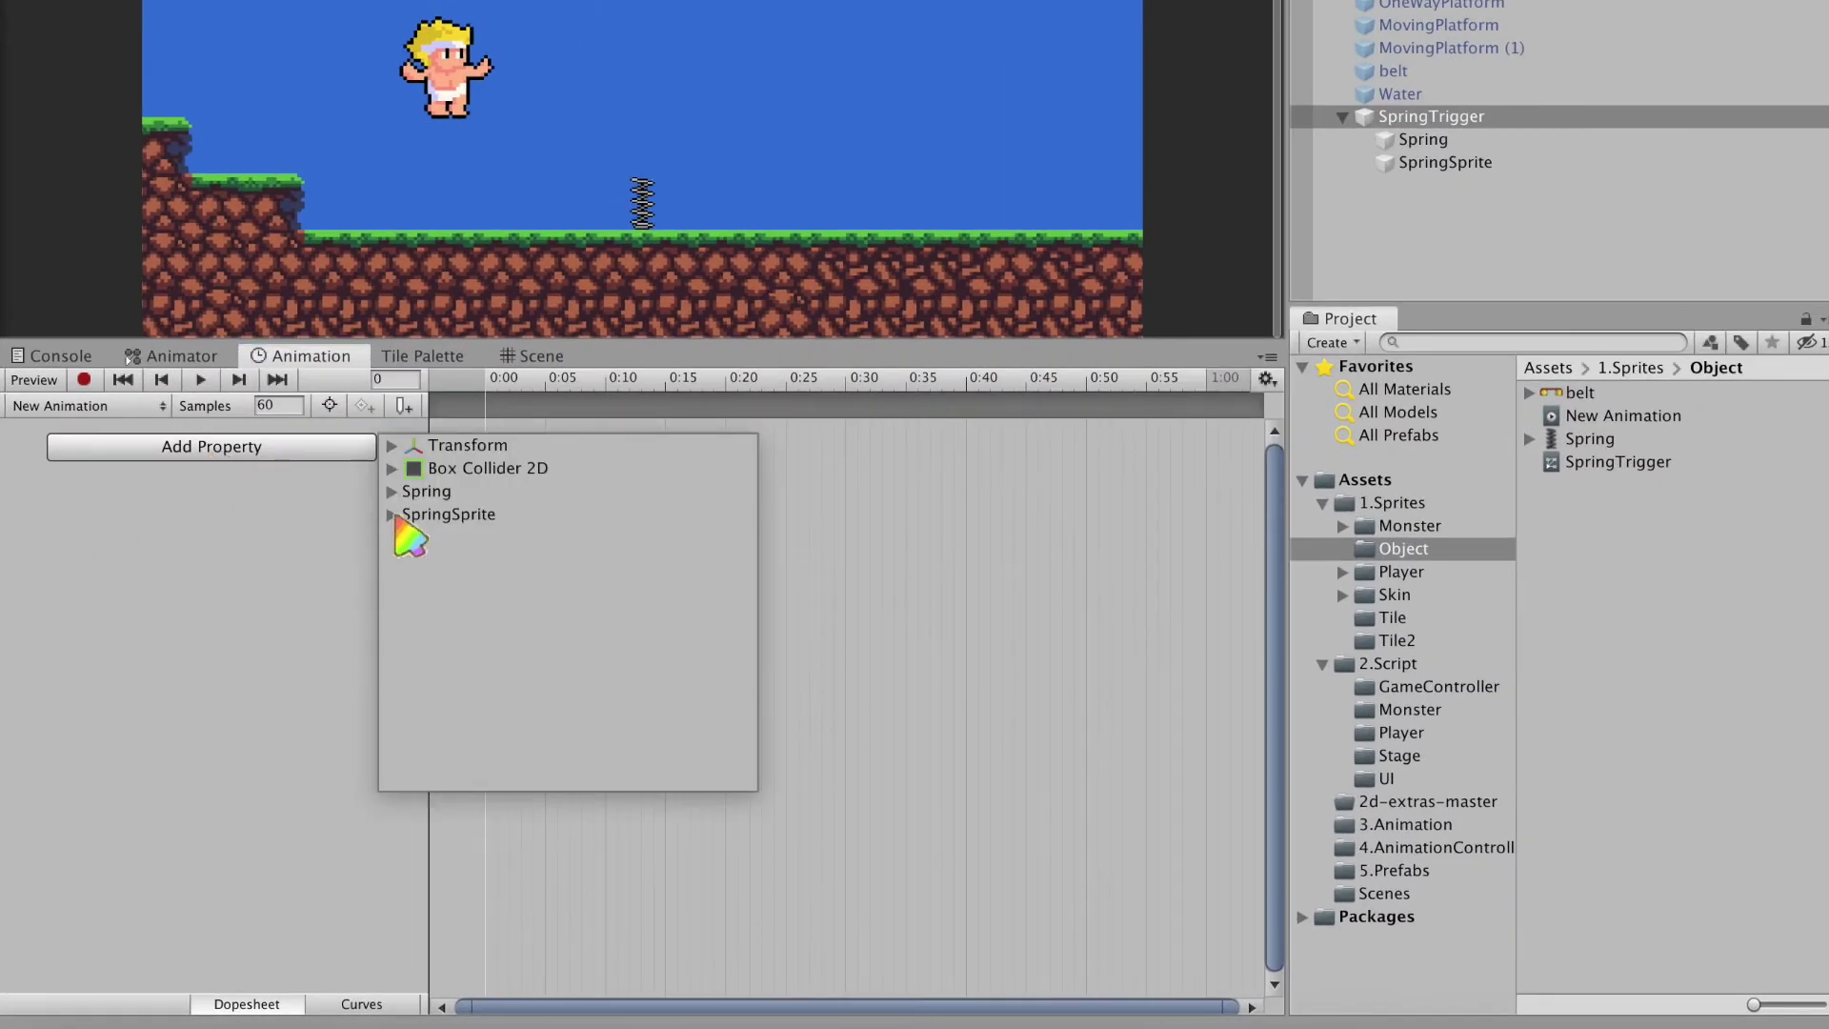
{"action": "left_click", "coordinate": [393, 517]}
{"action": "left_click", "coordinate": [742, 629]}
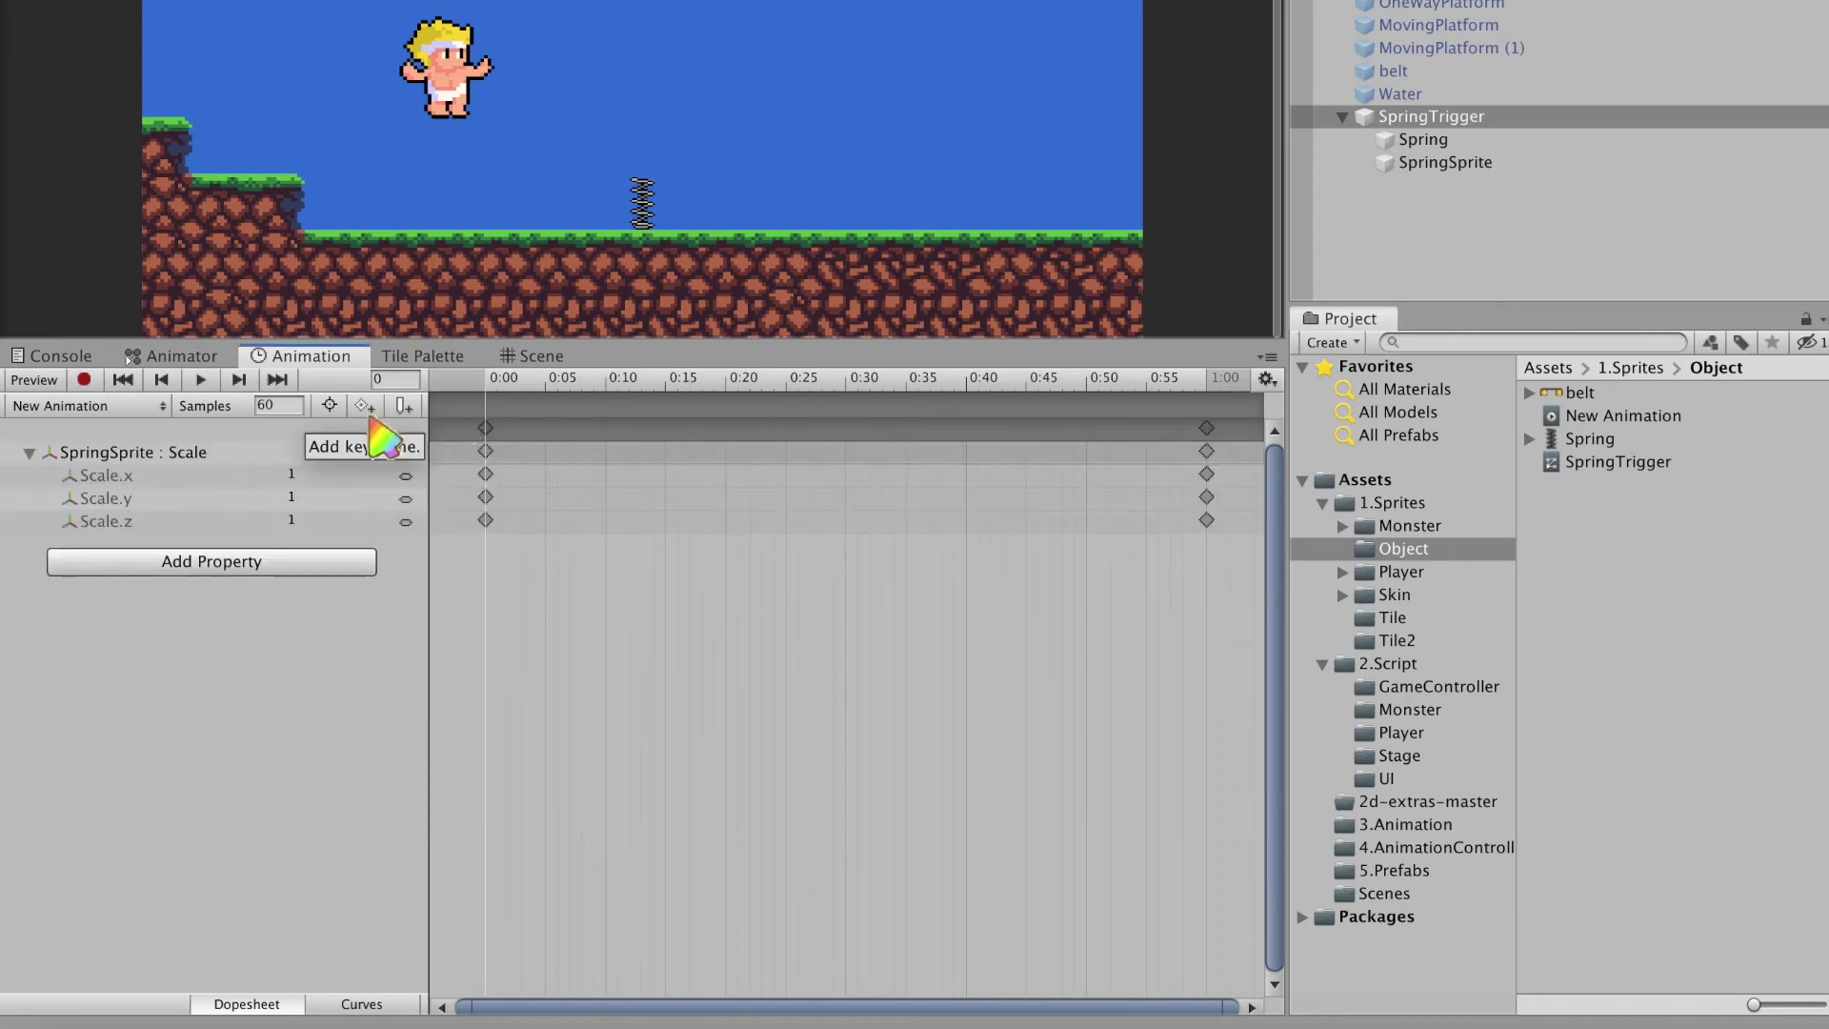
Step: Key Scale.y to 2 at 0:05, 0.5 at 0:20 and 1 at 0:35
{"action": "left_click", "coordinate": [545, 378]}
{"action": "left_click", "coordinate": [343, 496]}
{"action": "type", "text": "2"}
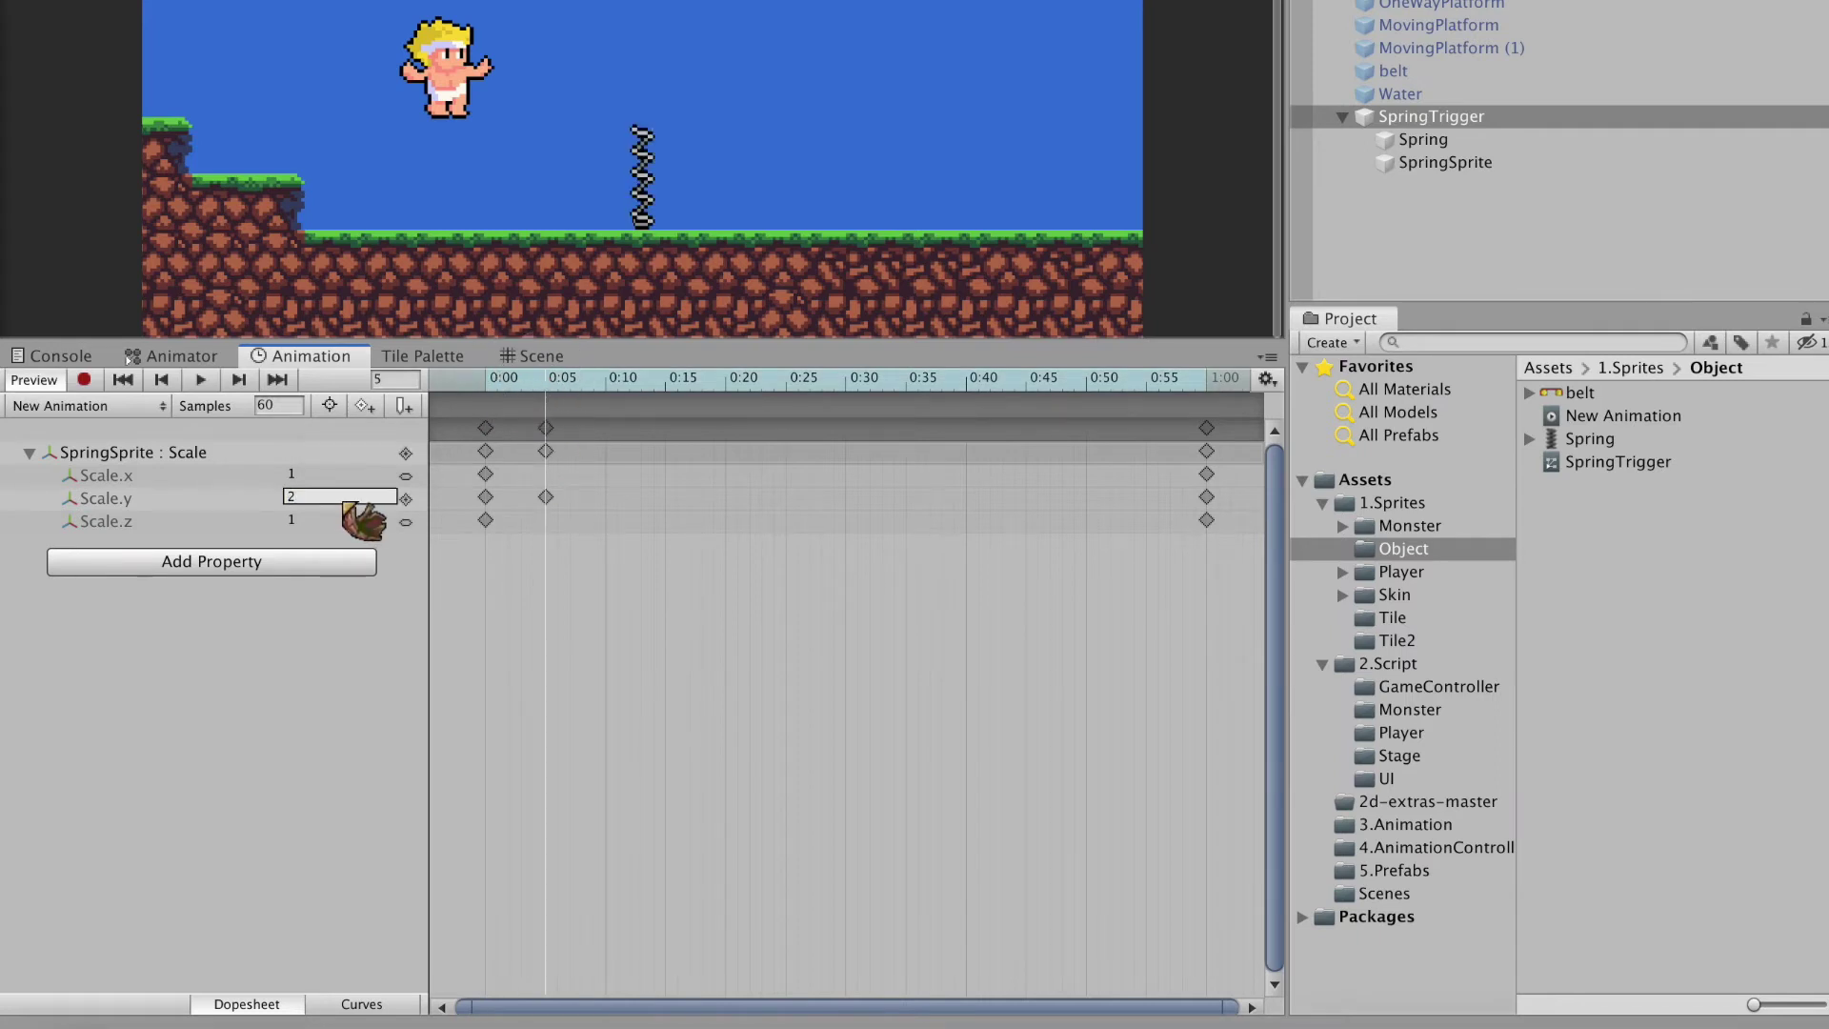
{"action": "left_click", "coordinate": [545, 386]}
{"action": "left_click_drag", "start_coordinate": [545, 386], "coordinate": [726, 386]}
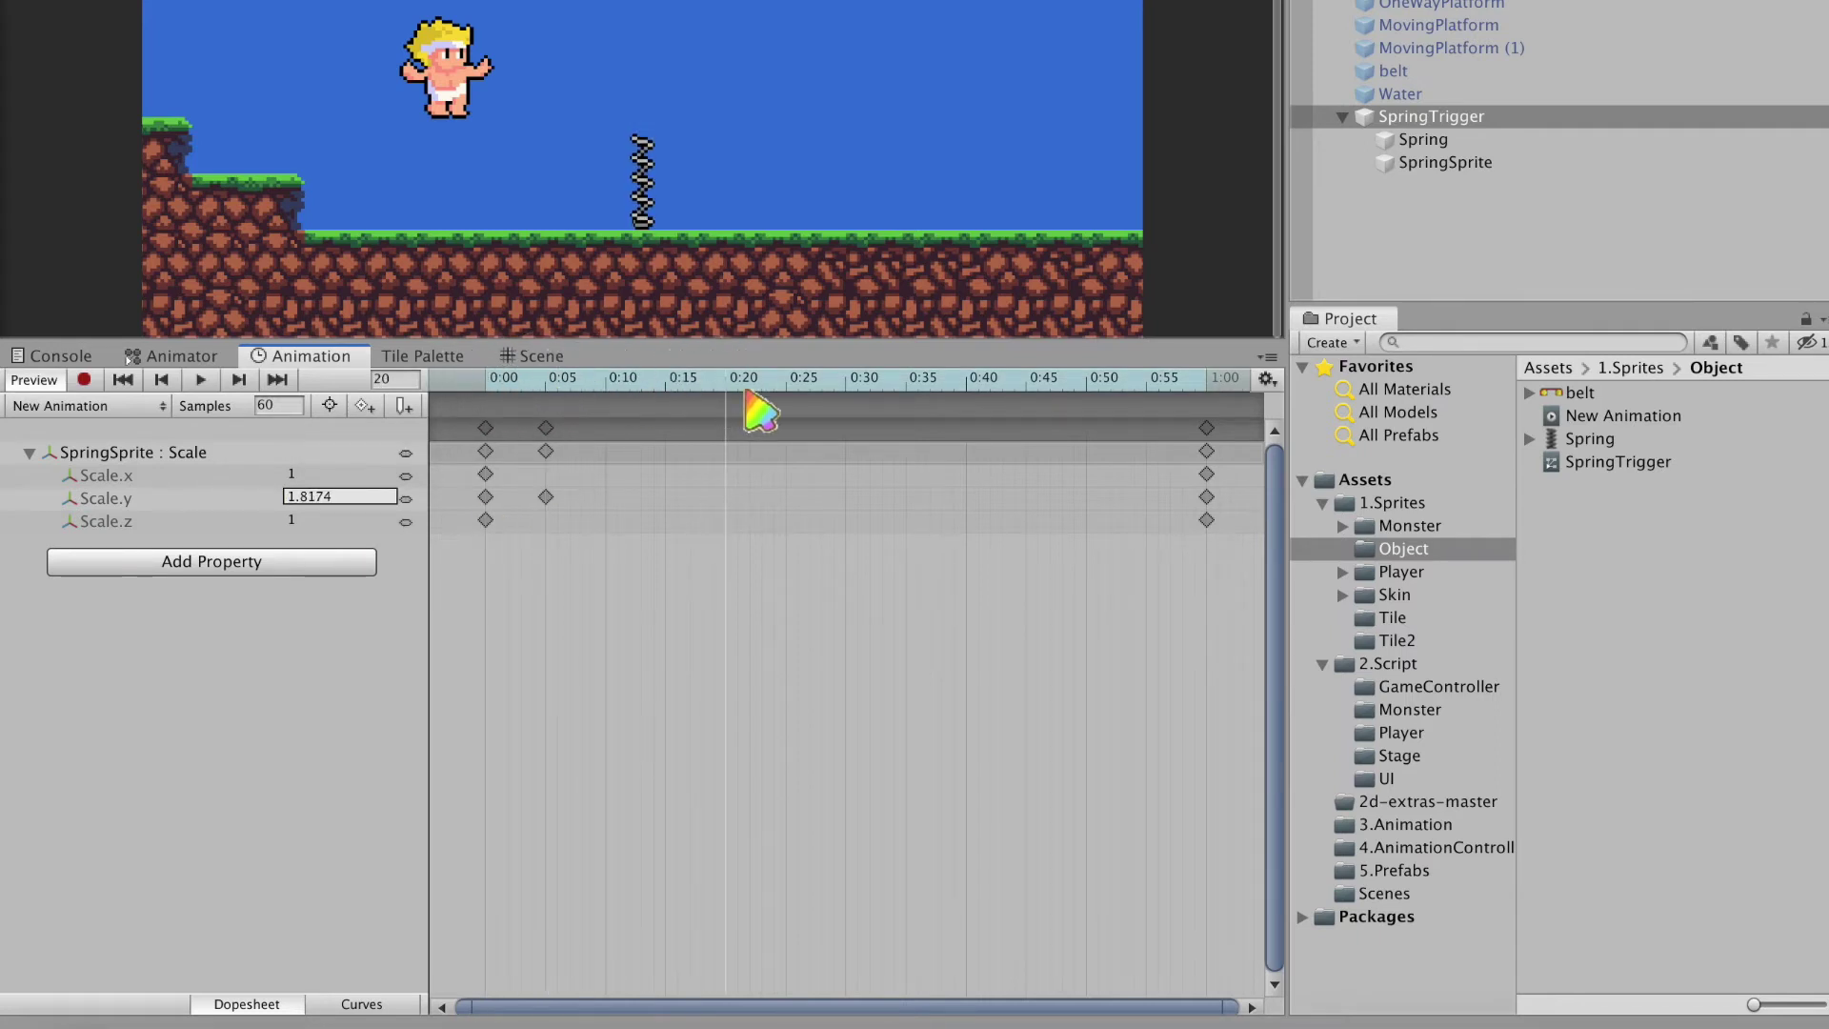
{"action": "left_click", "coordinate": [362, 497]}
{"action": "type", "text": "0.5"}
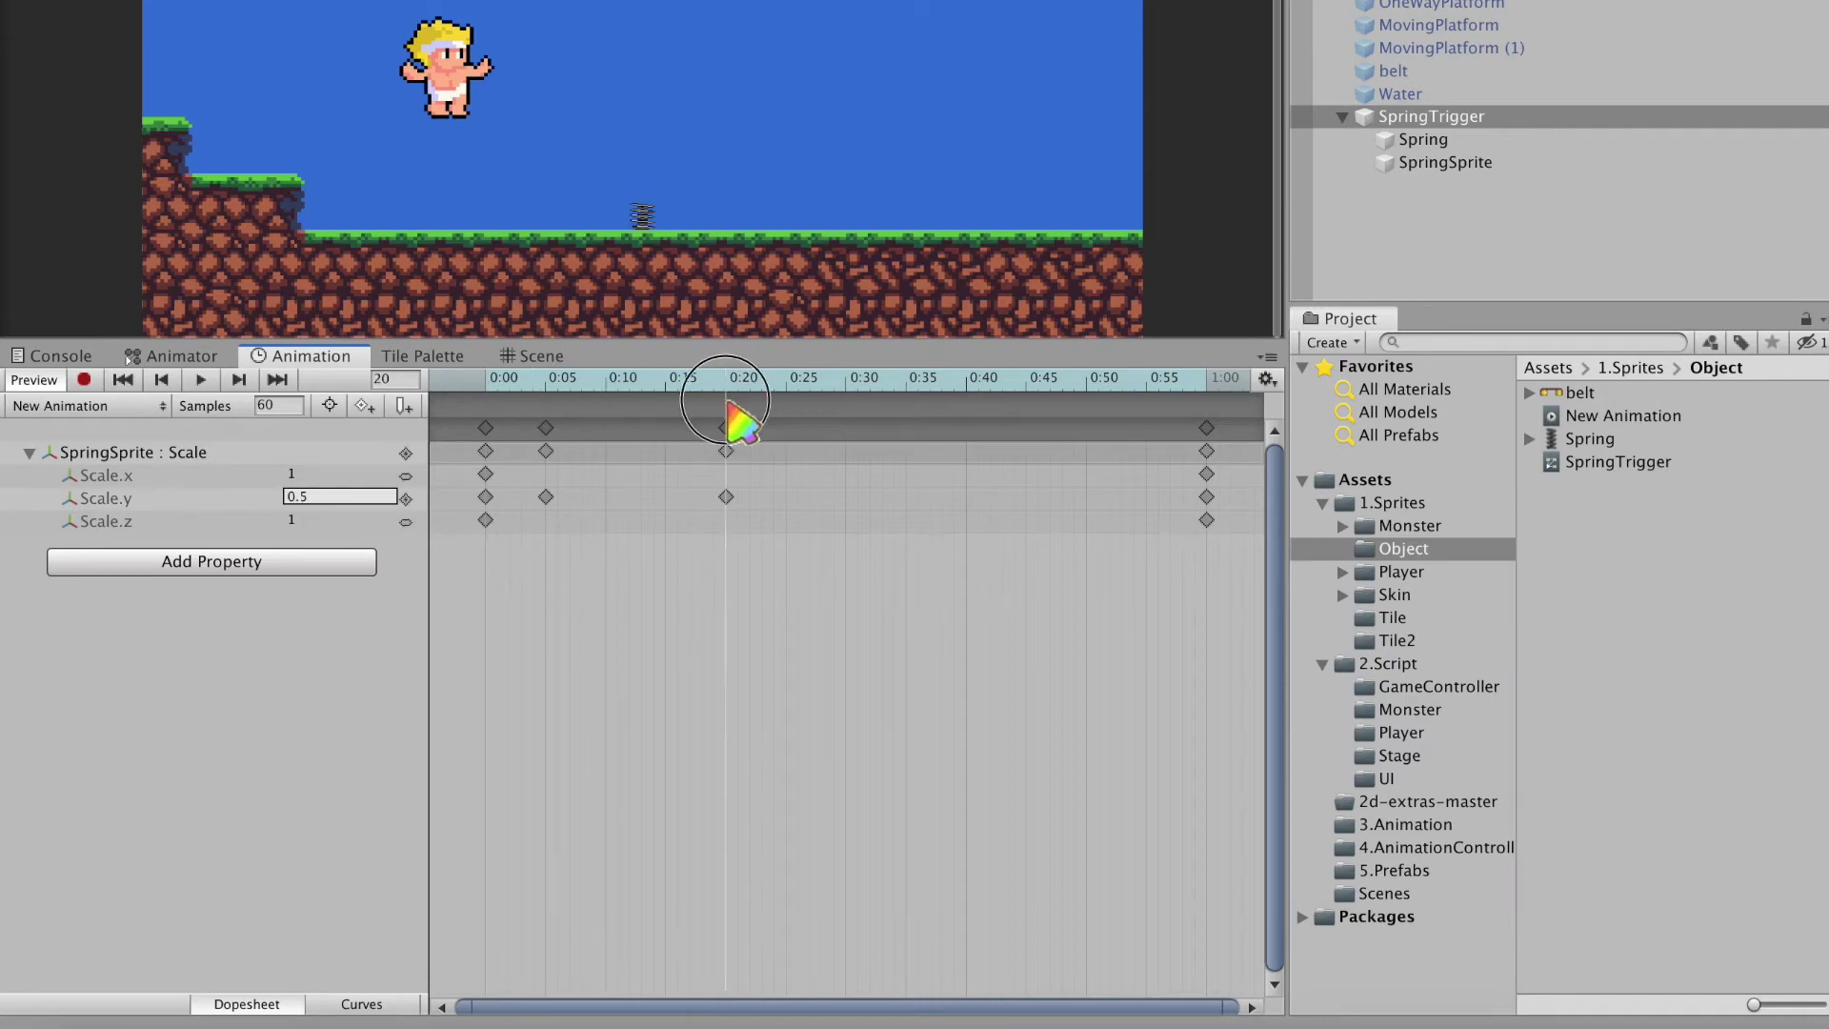
{"action": "left_click_drag", "start_coordinate": [725, 386], "coordinate": [906, 385]}
{"action": "type", "text": "1"}
{"action": "key", "text": "Return"}
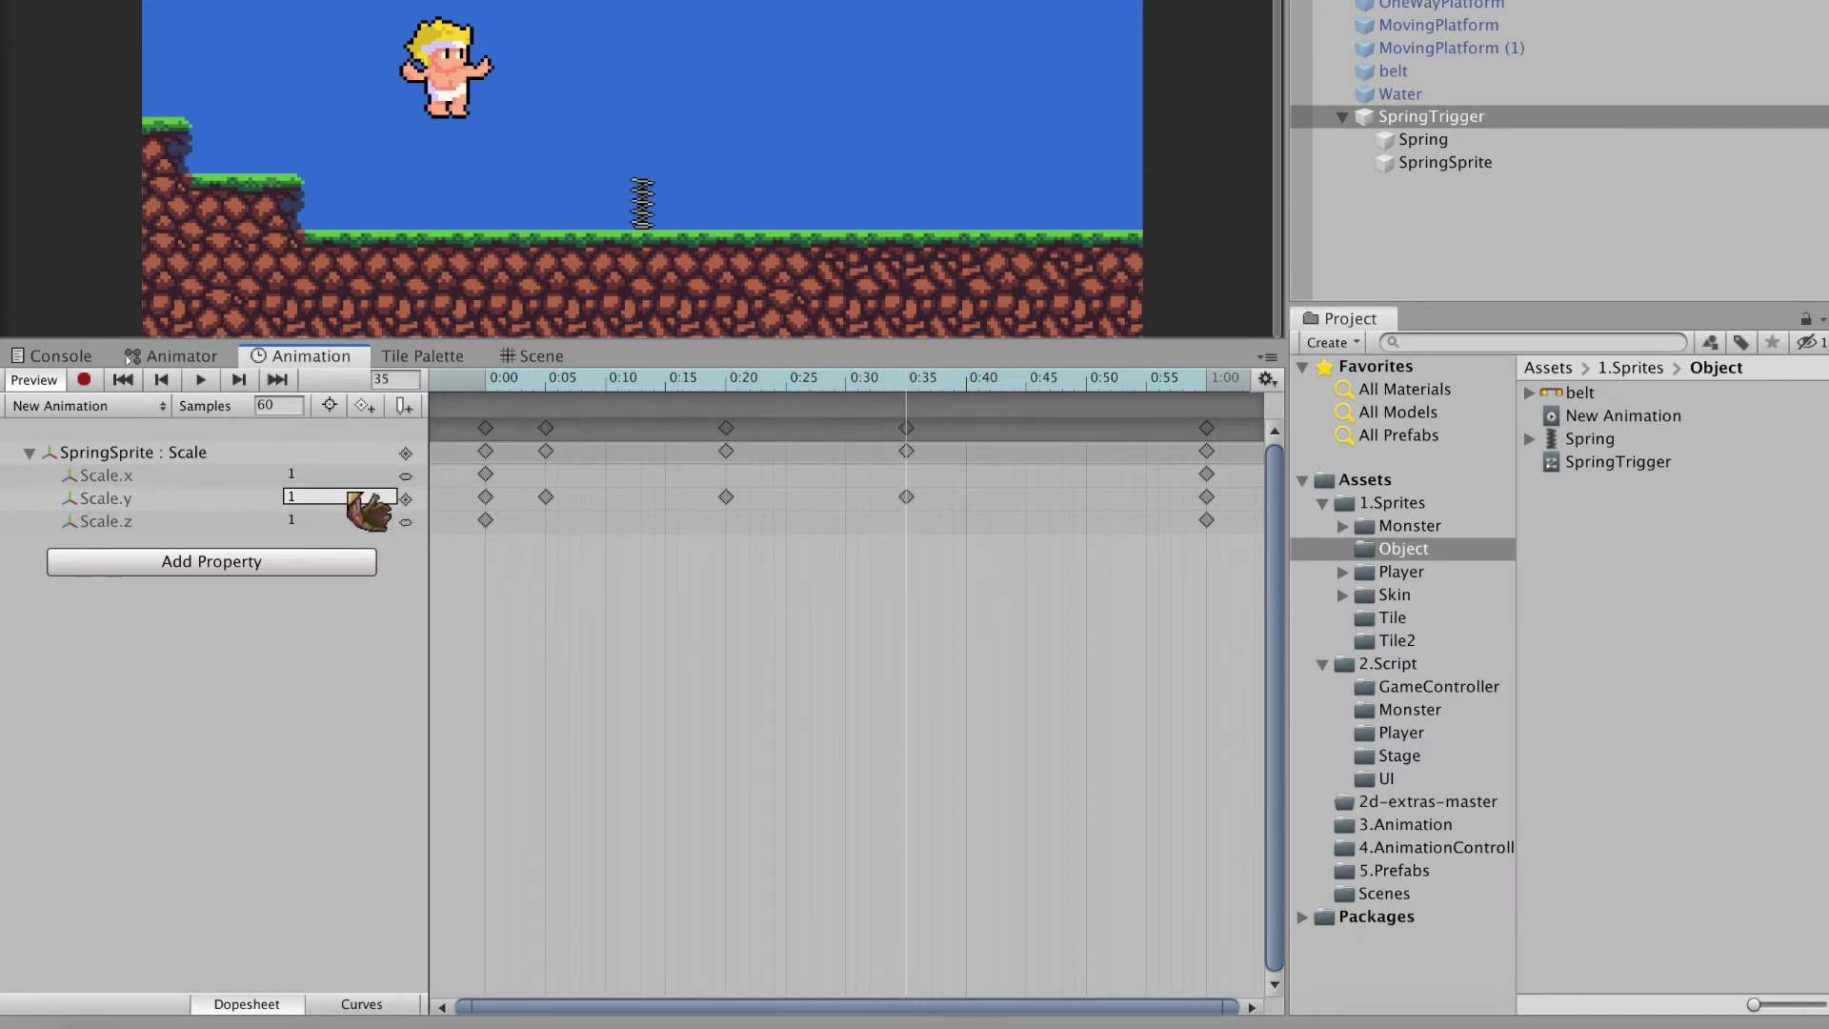
Step: Key Scale.y 0.8 at 0:45, move the end keys to 0:50, and preview the clip
{"action": "left_click_drag", "start_coordinate": [907, 385], "coordinate": [1025, 385]}
{"action": "left_click", "coordinate": [362, 497]}
{"action": "type", "text": "0.8"}
{"action": "key", "text": "Return"}
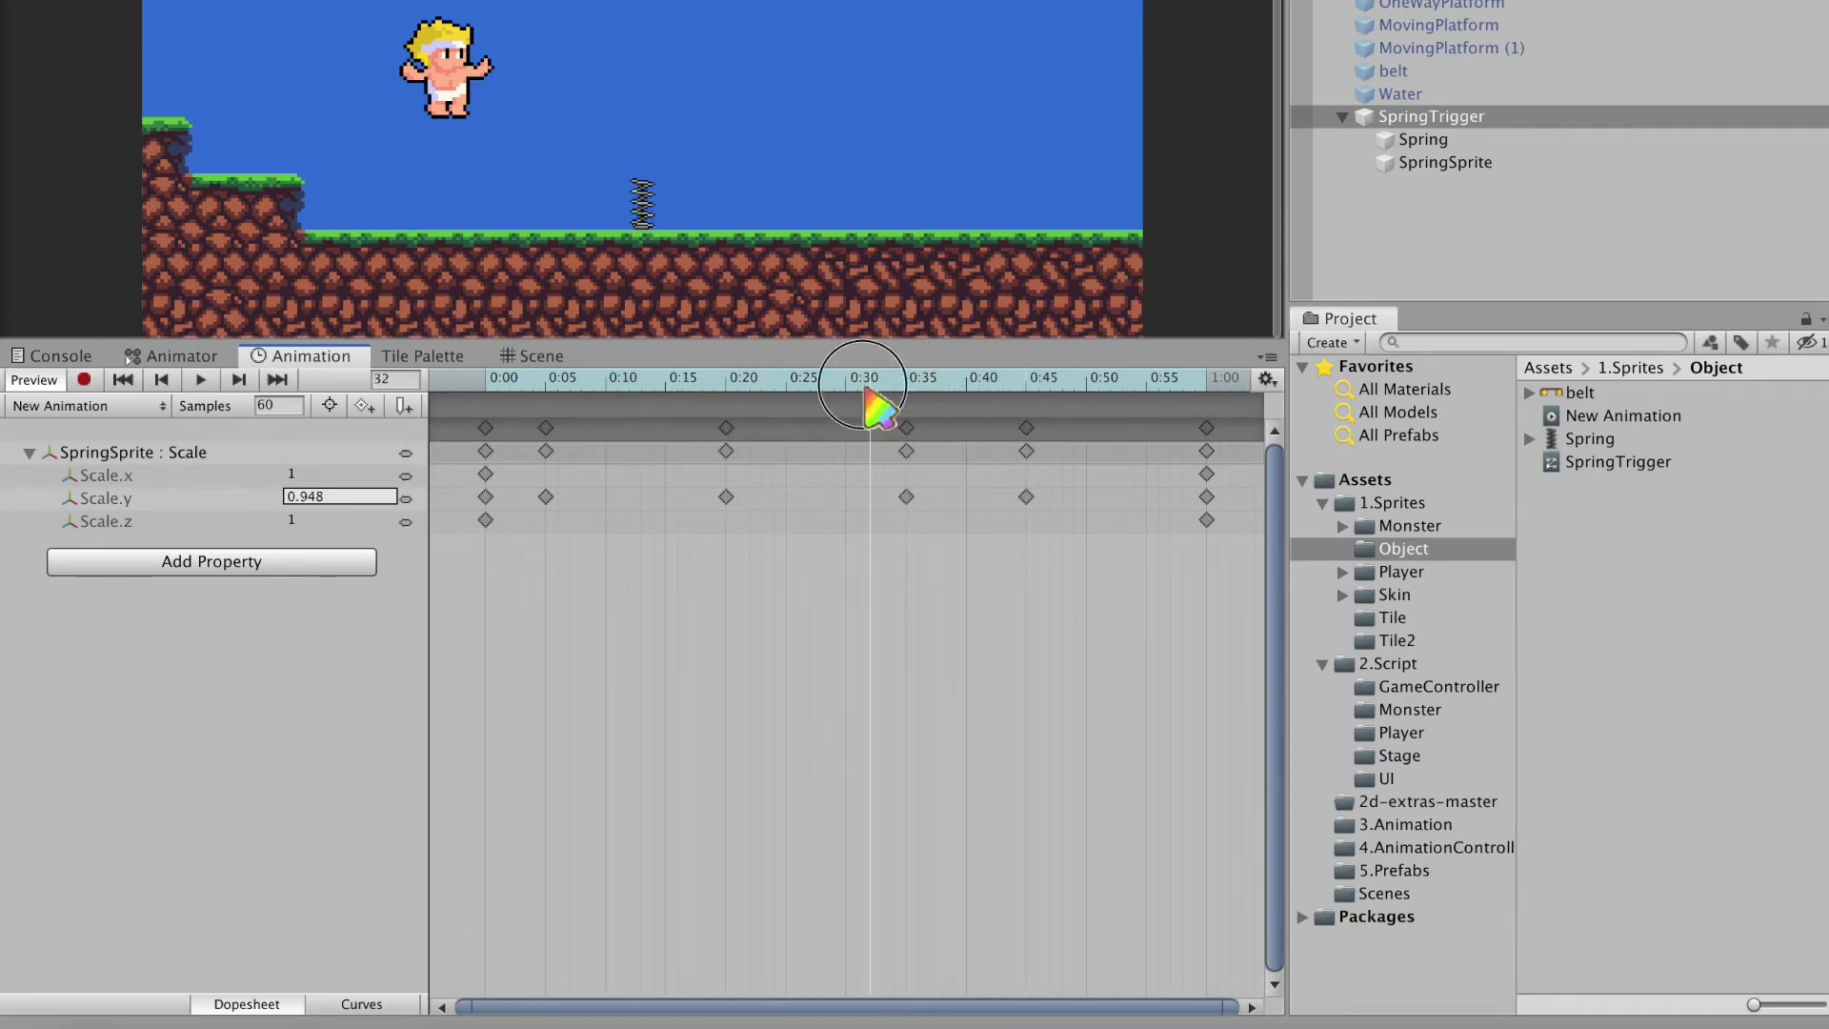
{"action": "left_click_drag", "start_coordinate": [1206, 427], "coordinate": [1088, 433]}
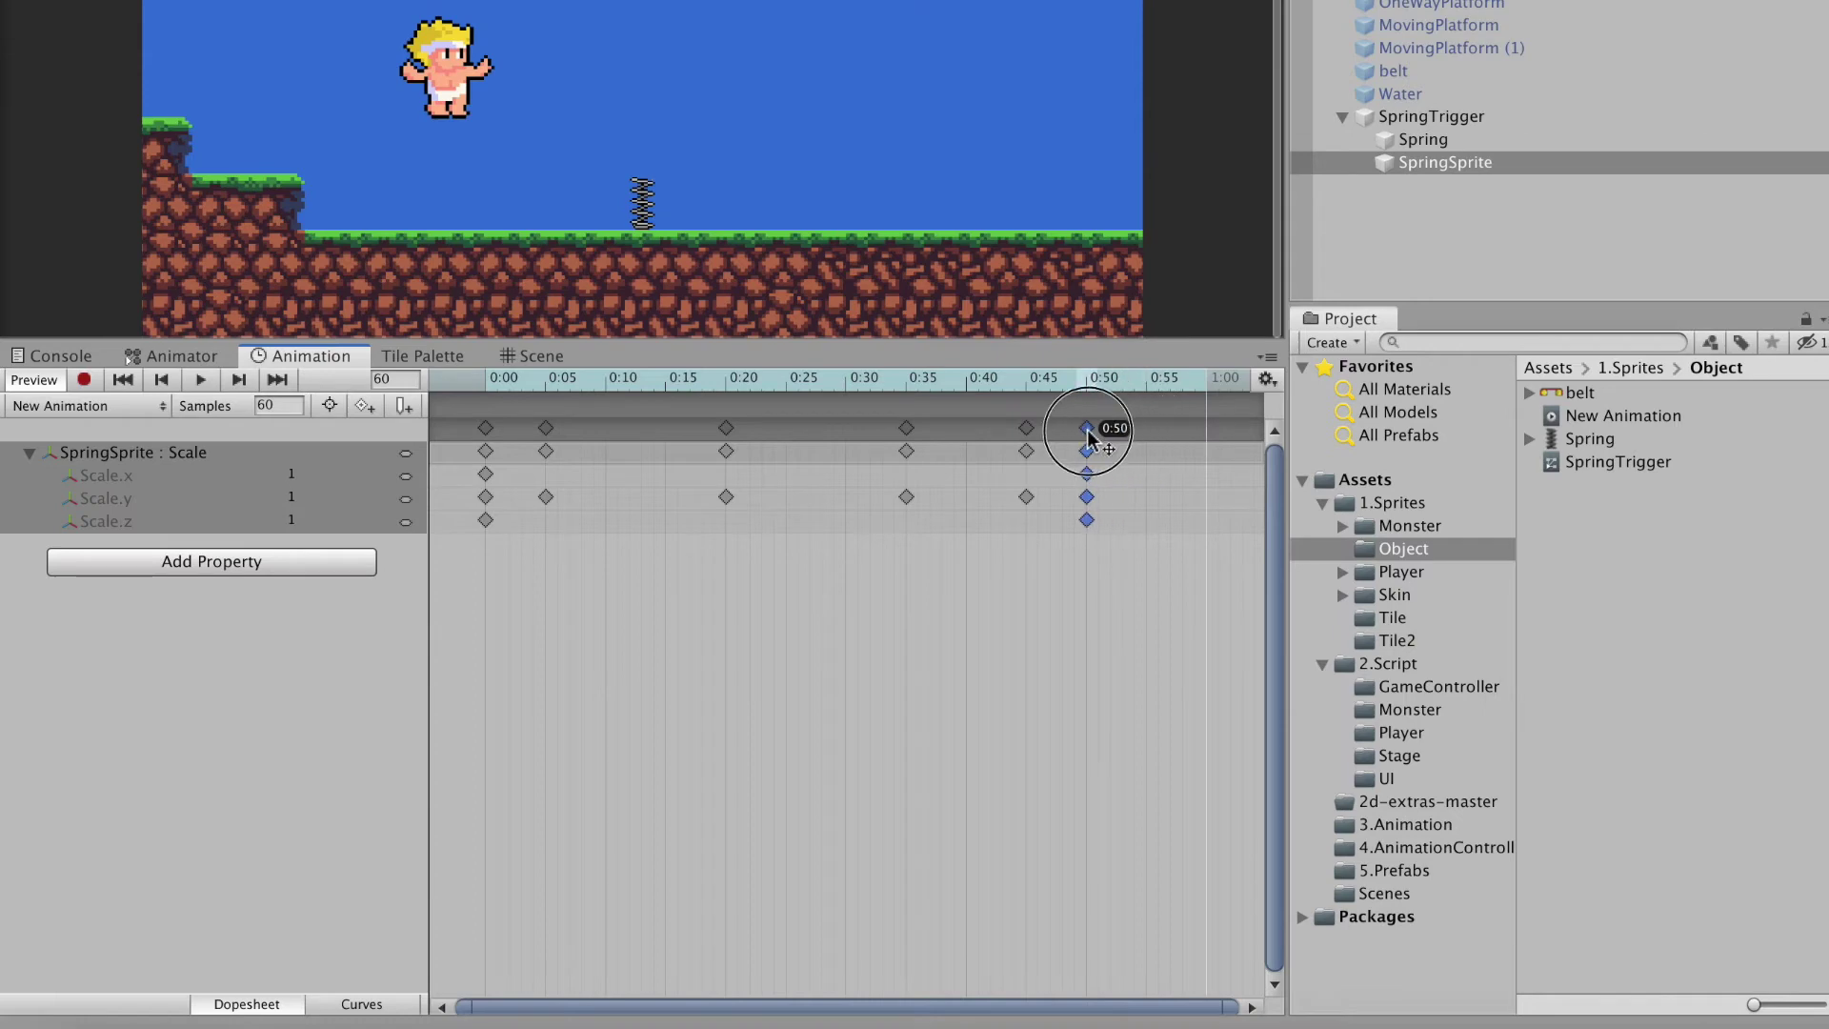
{"action": "left_click", "coordinate": [200, 379]}
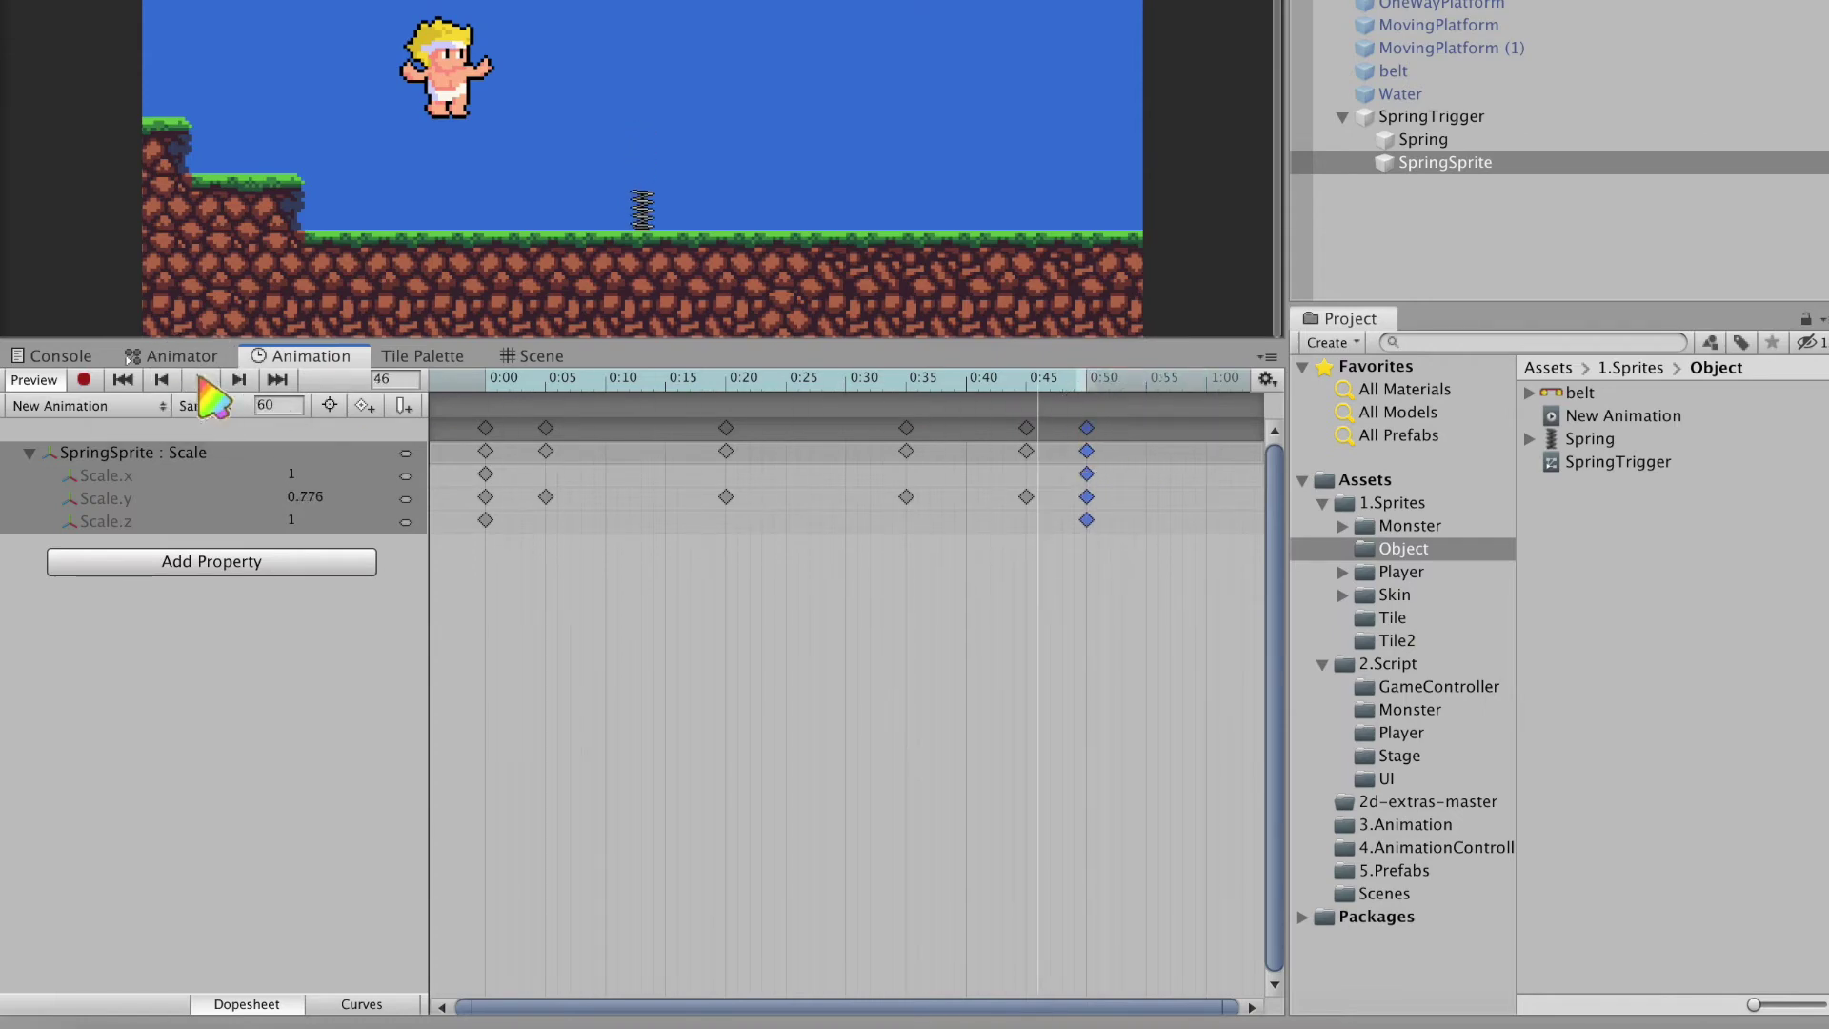
Step: Add the Spring's Area Effector 2D Enabled property to the animation
{"action": "left_click", "coordinate": [265, 562]}
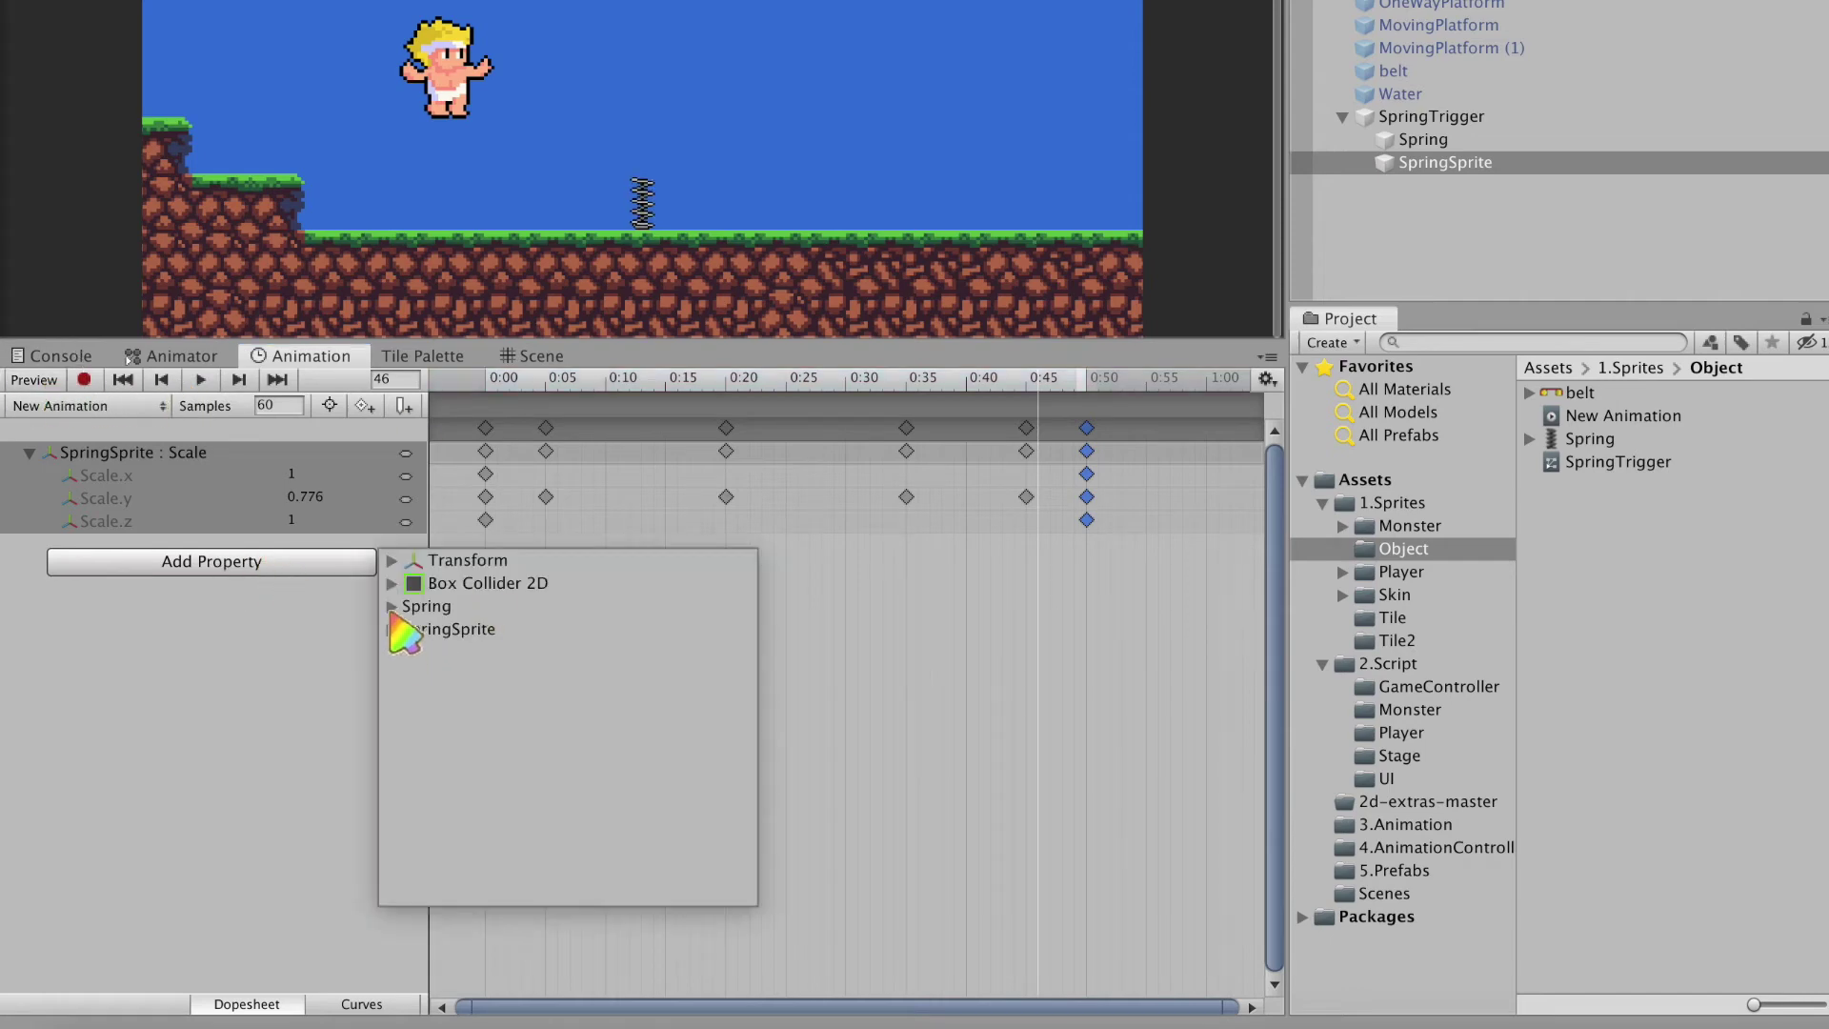
{"action": "left_click", "coordinate": [390, 606]}
{"action": "left_click", "coordinate": [497, 674]}
{"action": "left_click", "coordinate": [721, 744]}
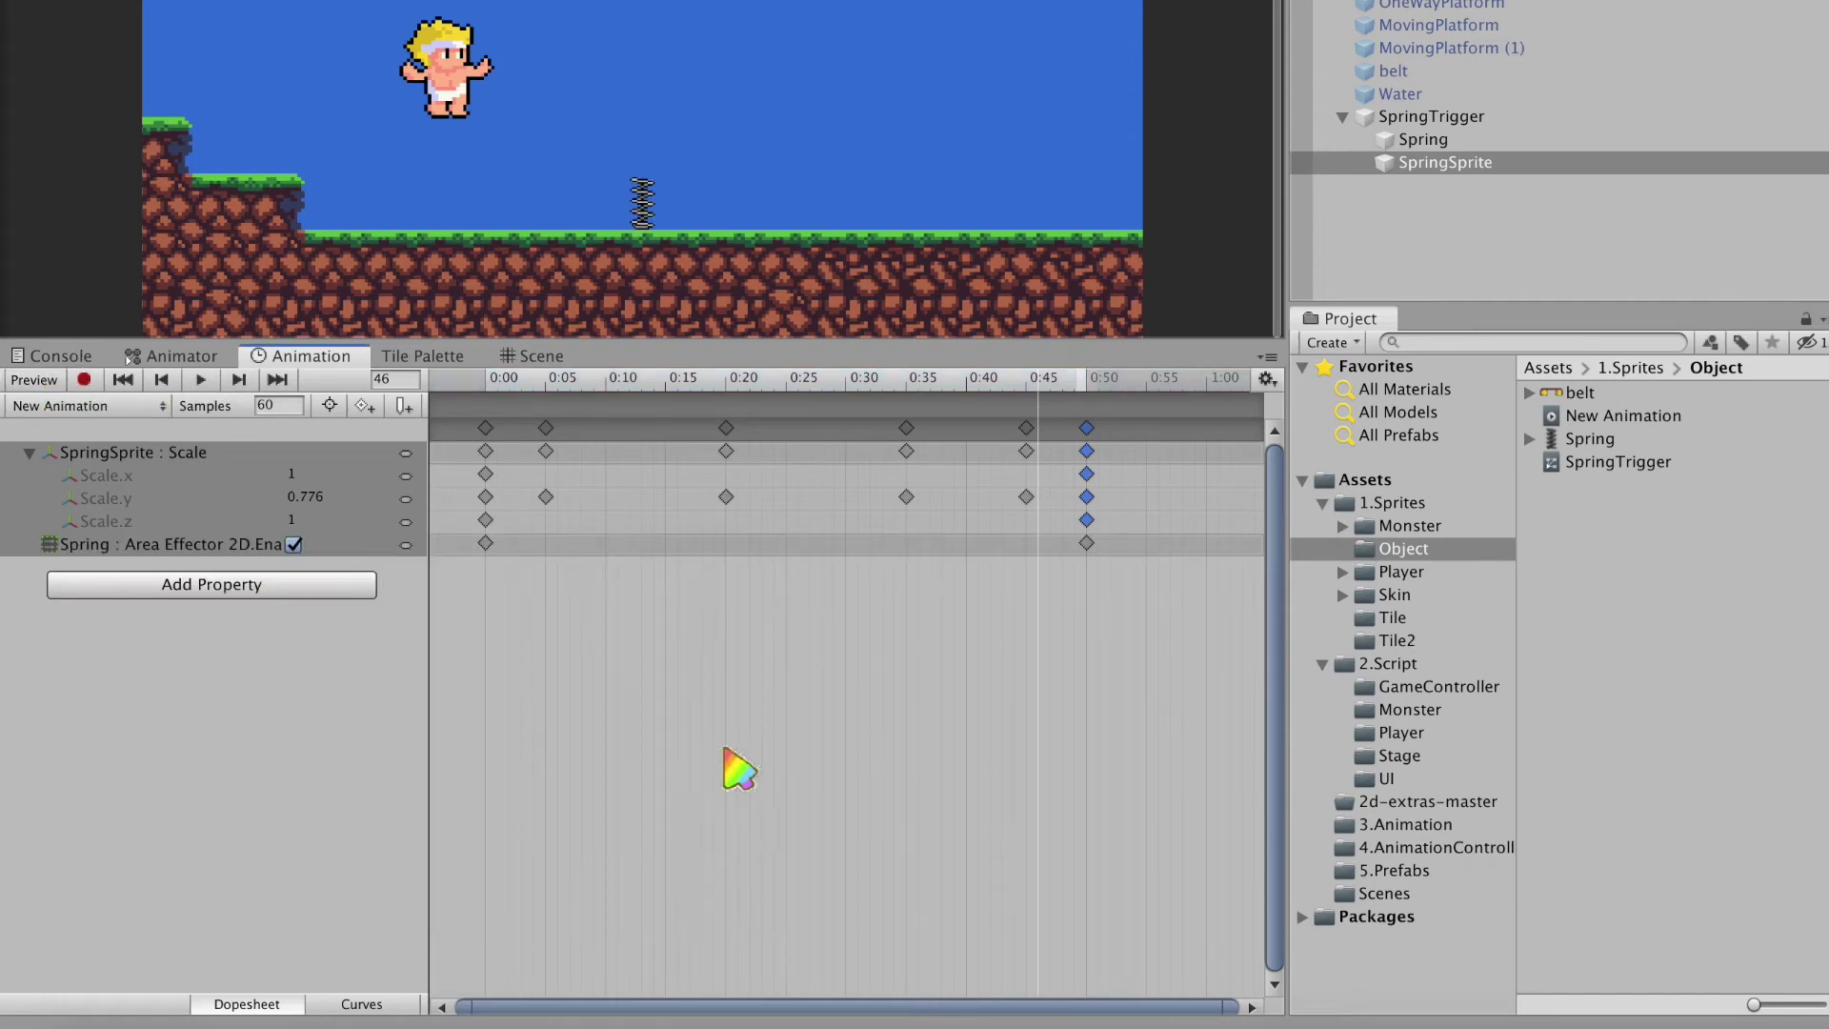
{"action": "left_click", "coordinate": [484, 385]}
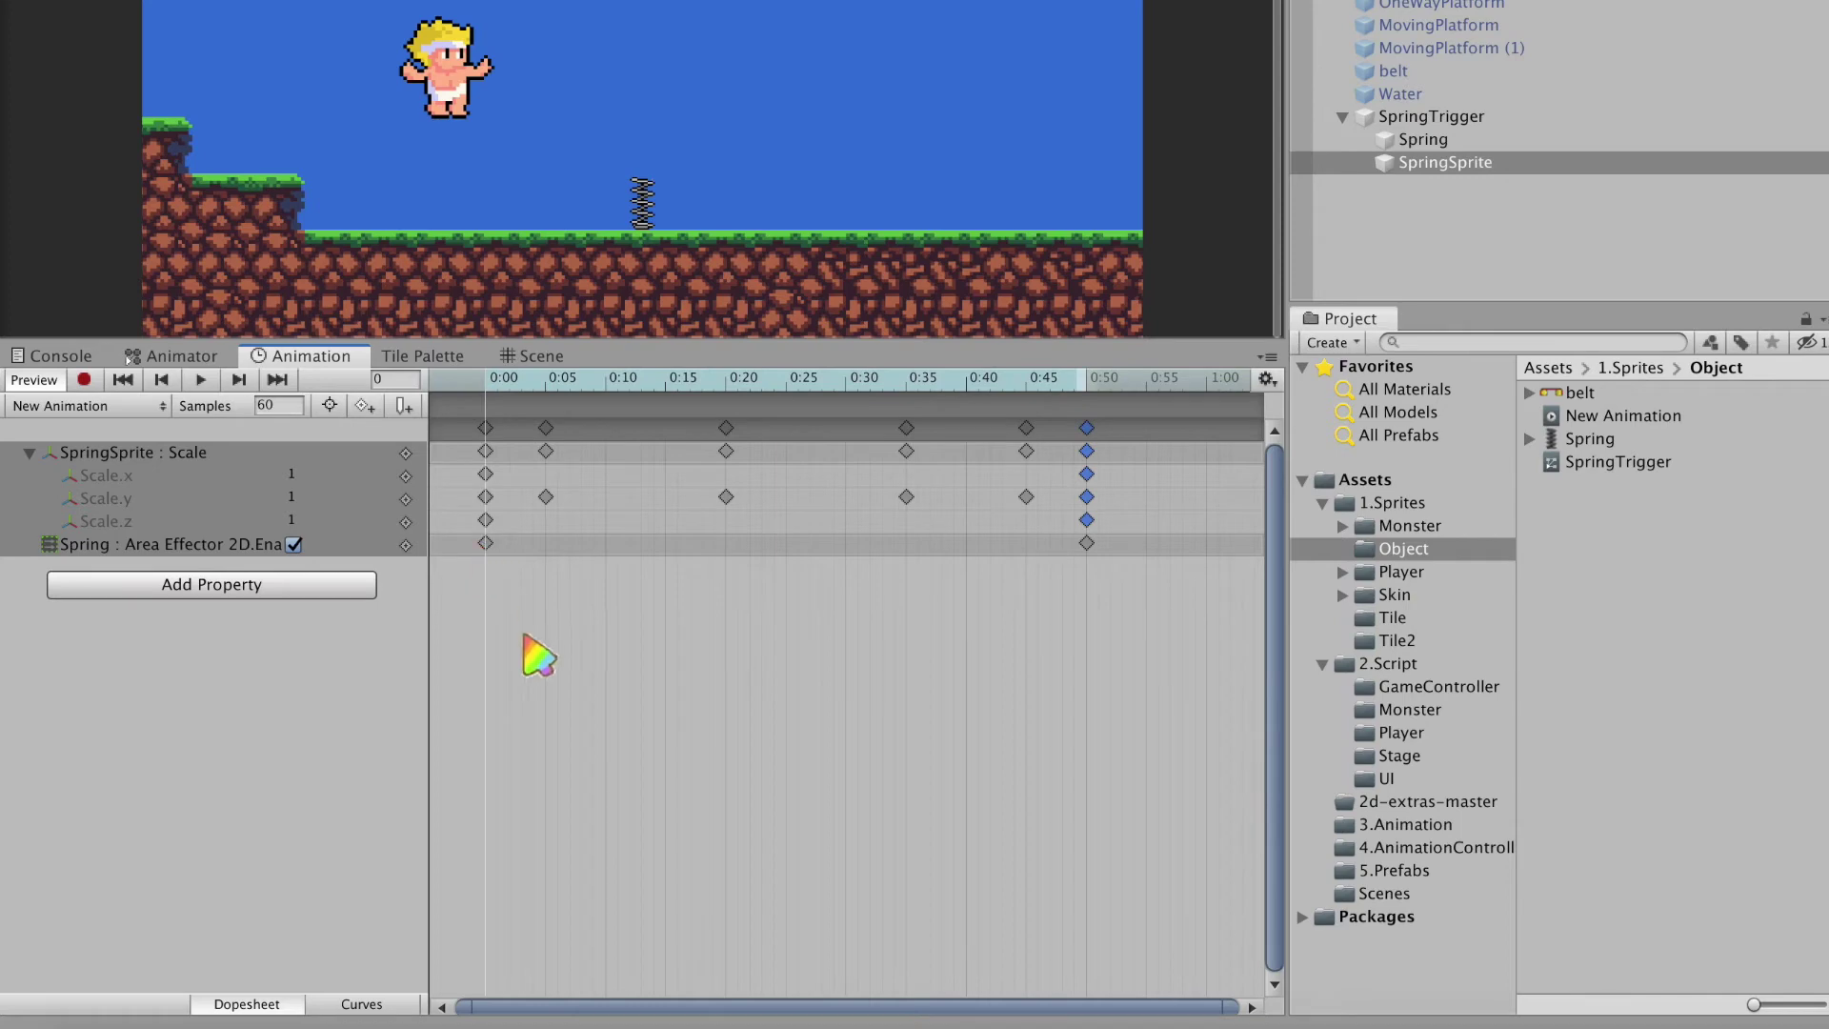
Step: Key the effector off at 0:00, on at 0:05, off at 0:10, and mark 0:50
{"action": "left_click", "coordinate": [293, 544]}
{"action": "left_click", "coordinate": [545, 383]}
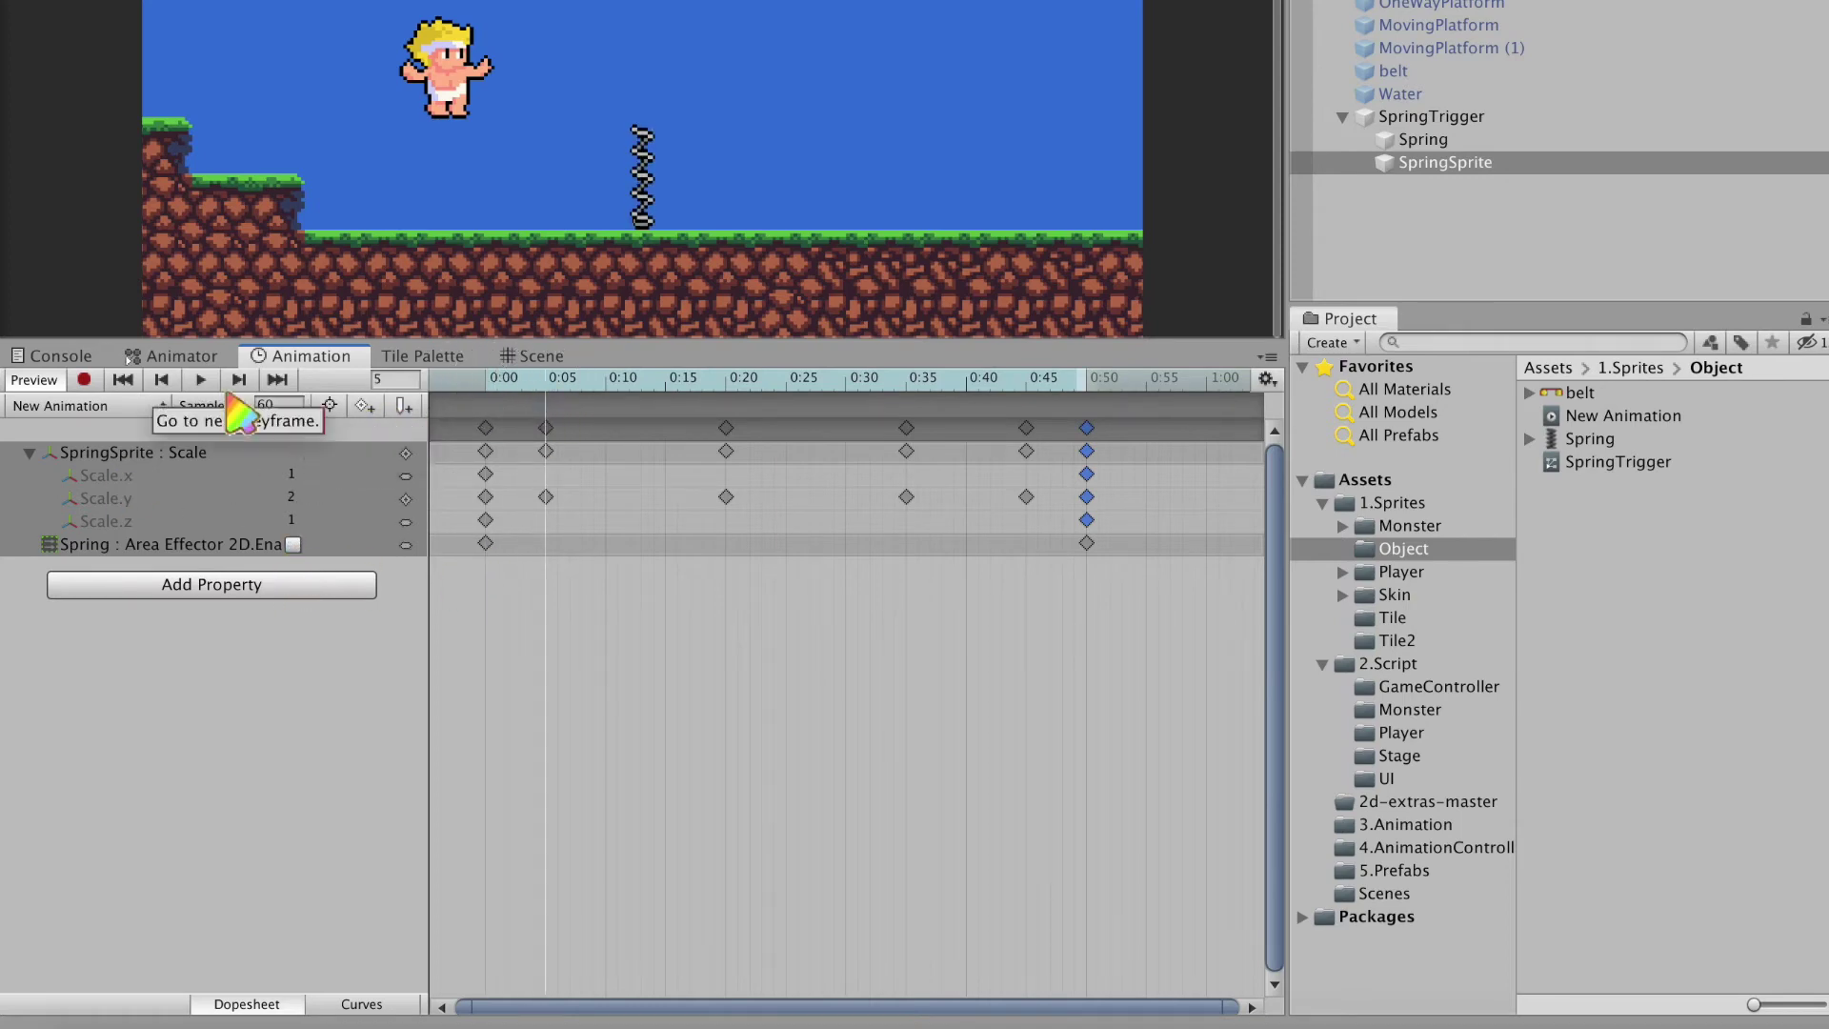
{"action": "left_click", "coordinate": [294, 545]}
{"action": "left_click_drag", "start_coordinate": [546, 381], "coordinate": [606, 381]}
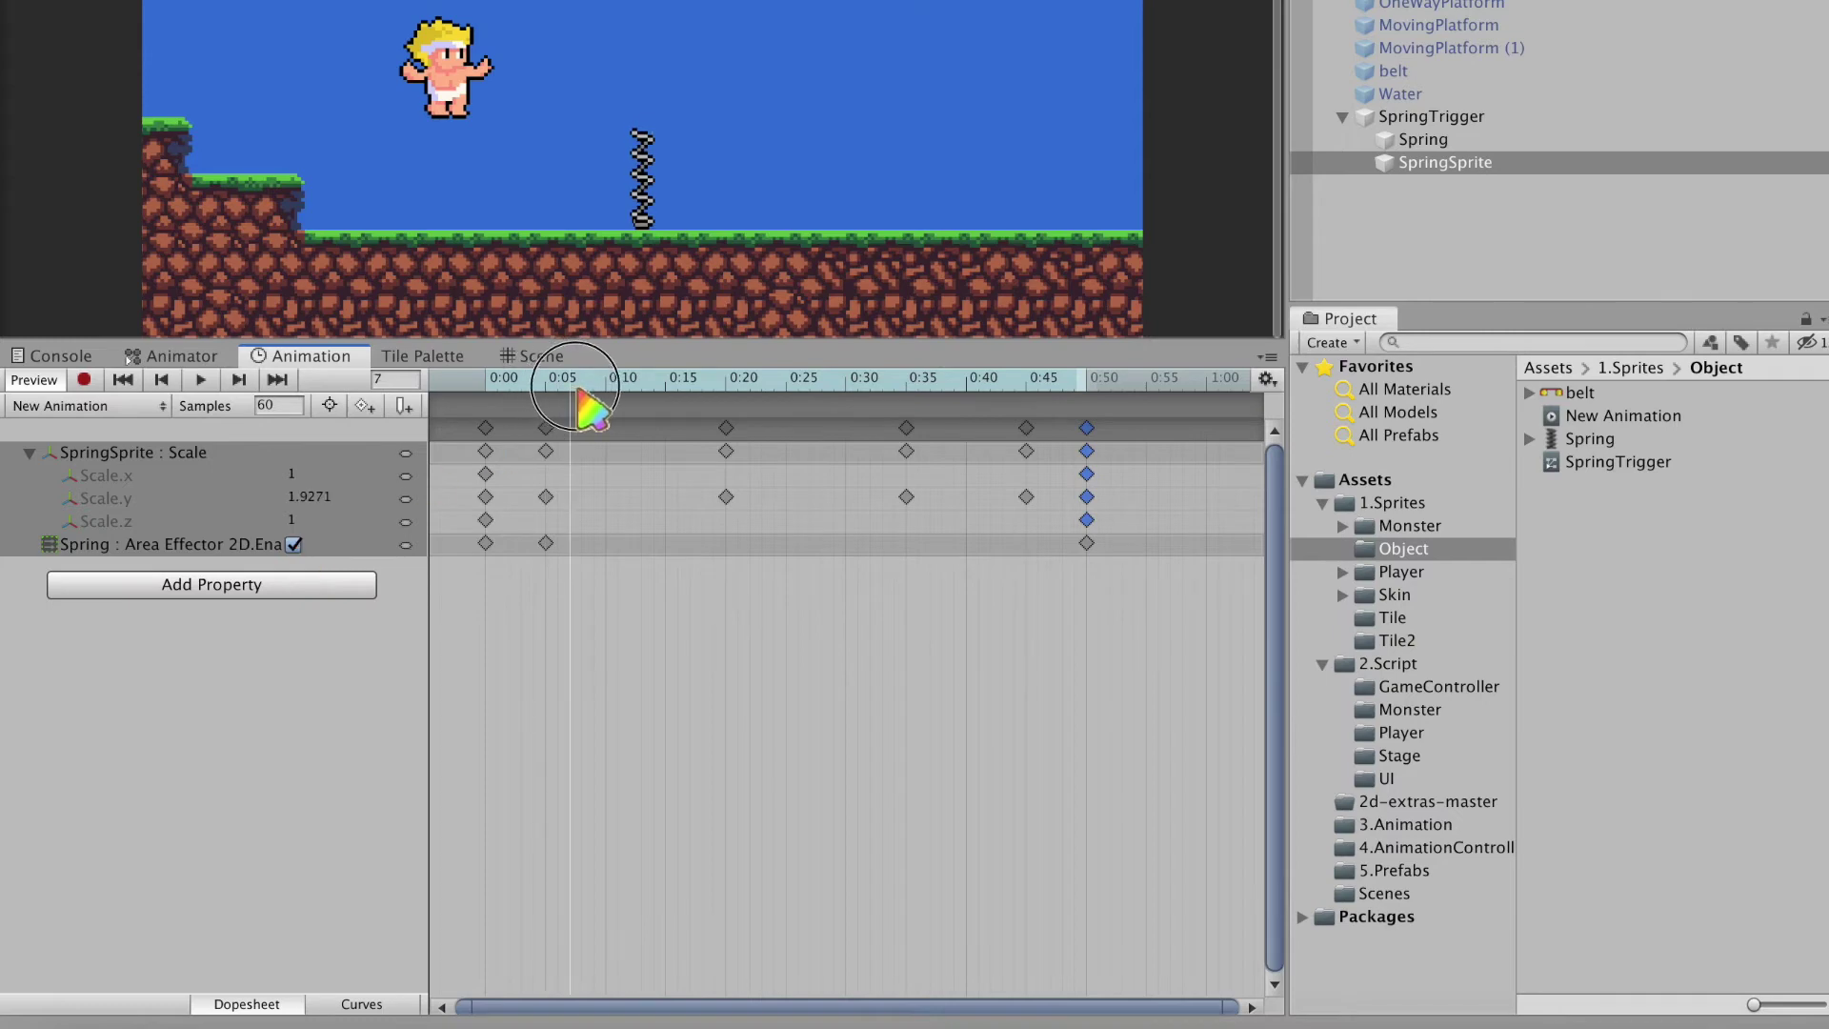
{"action": "left_click", "coordinate": [294, 545]}
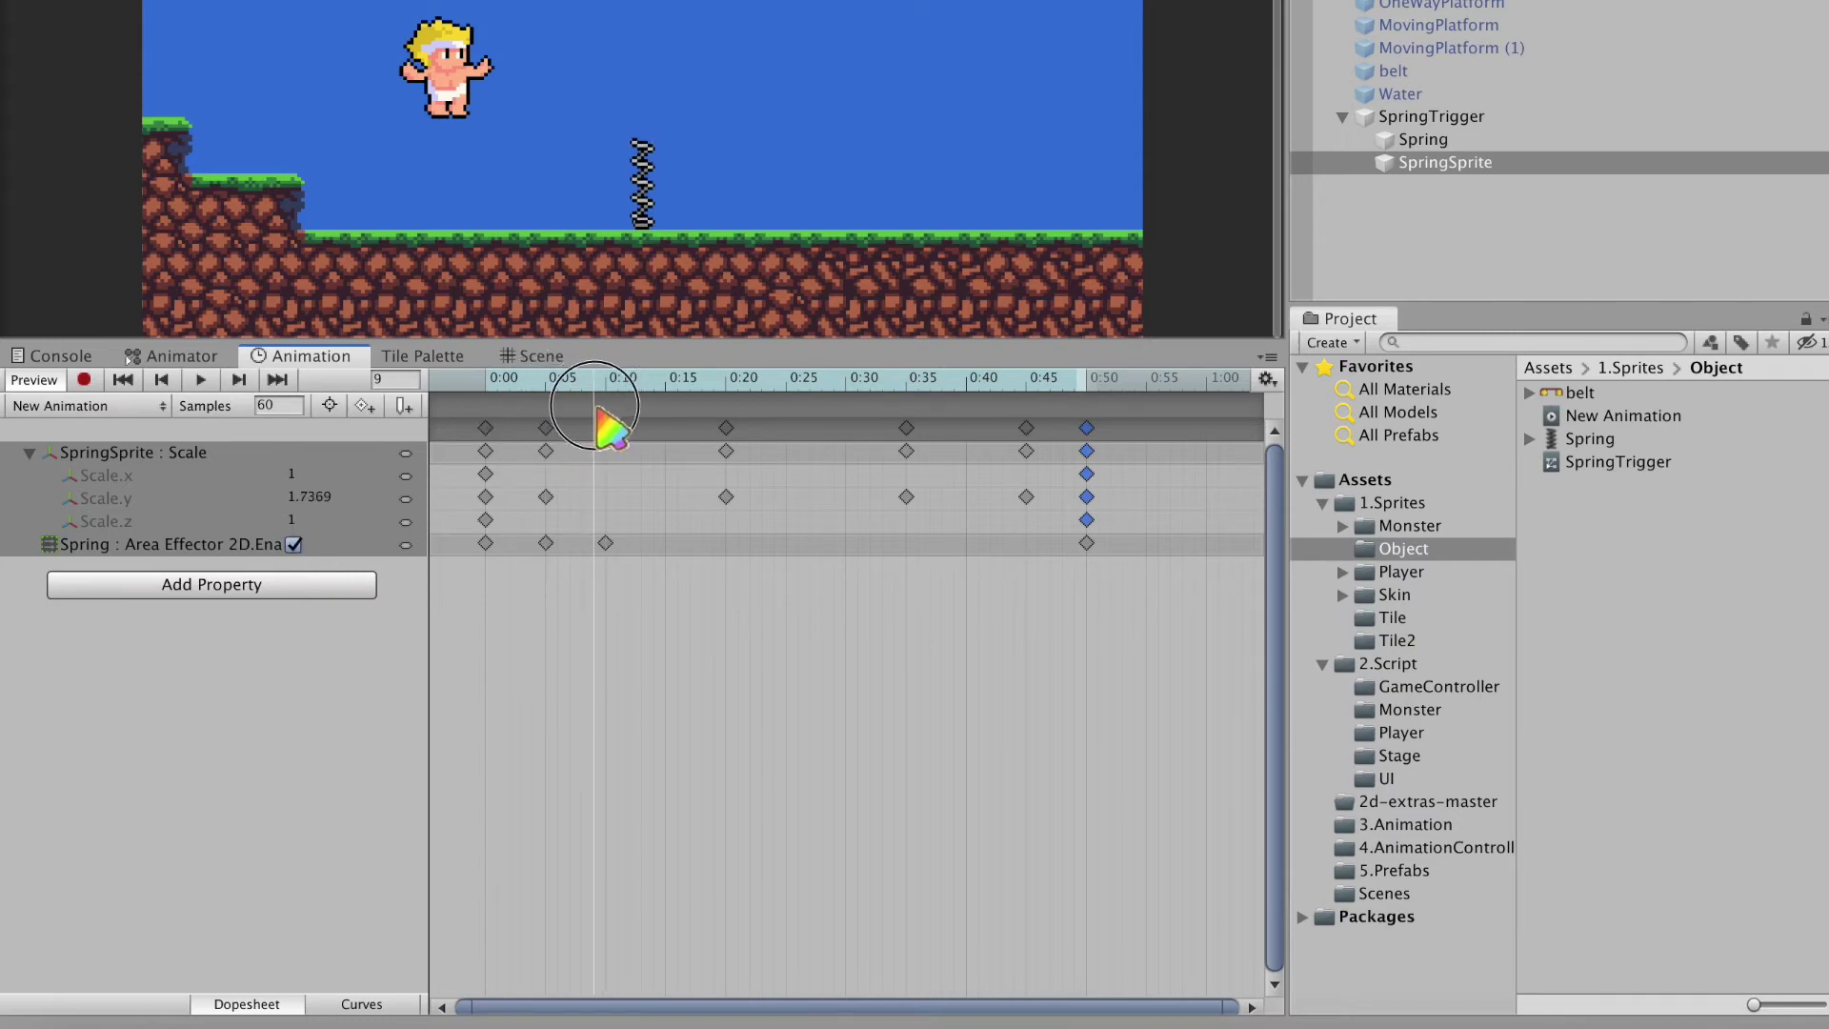
{"action": "left_click", "coordinate": [1100, 438]}
{"action": "mouse_move", "coordinate": [1100, 438]}
{"action": "left_mouse_down"}
{"action": "mouse_move", "coordinate": [870, 391]}
{"action": "mouse_move", "coordinate": [471, 401]}
{"action": "left_mouse_up"}
Step: Key SpringSprite's Sprite Renderer Enabled off near 0:50
{"action": "left_click", "coordinate": [252, 591]}
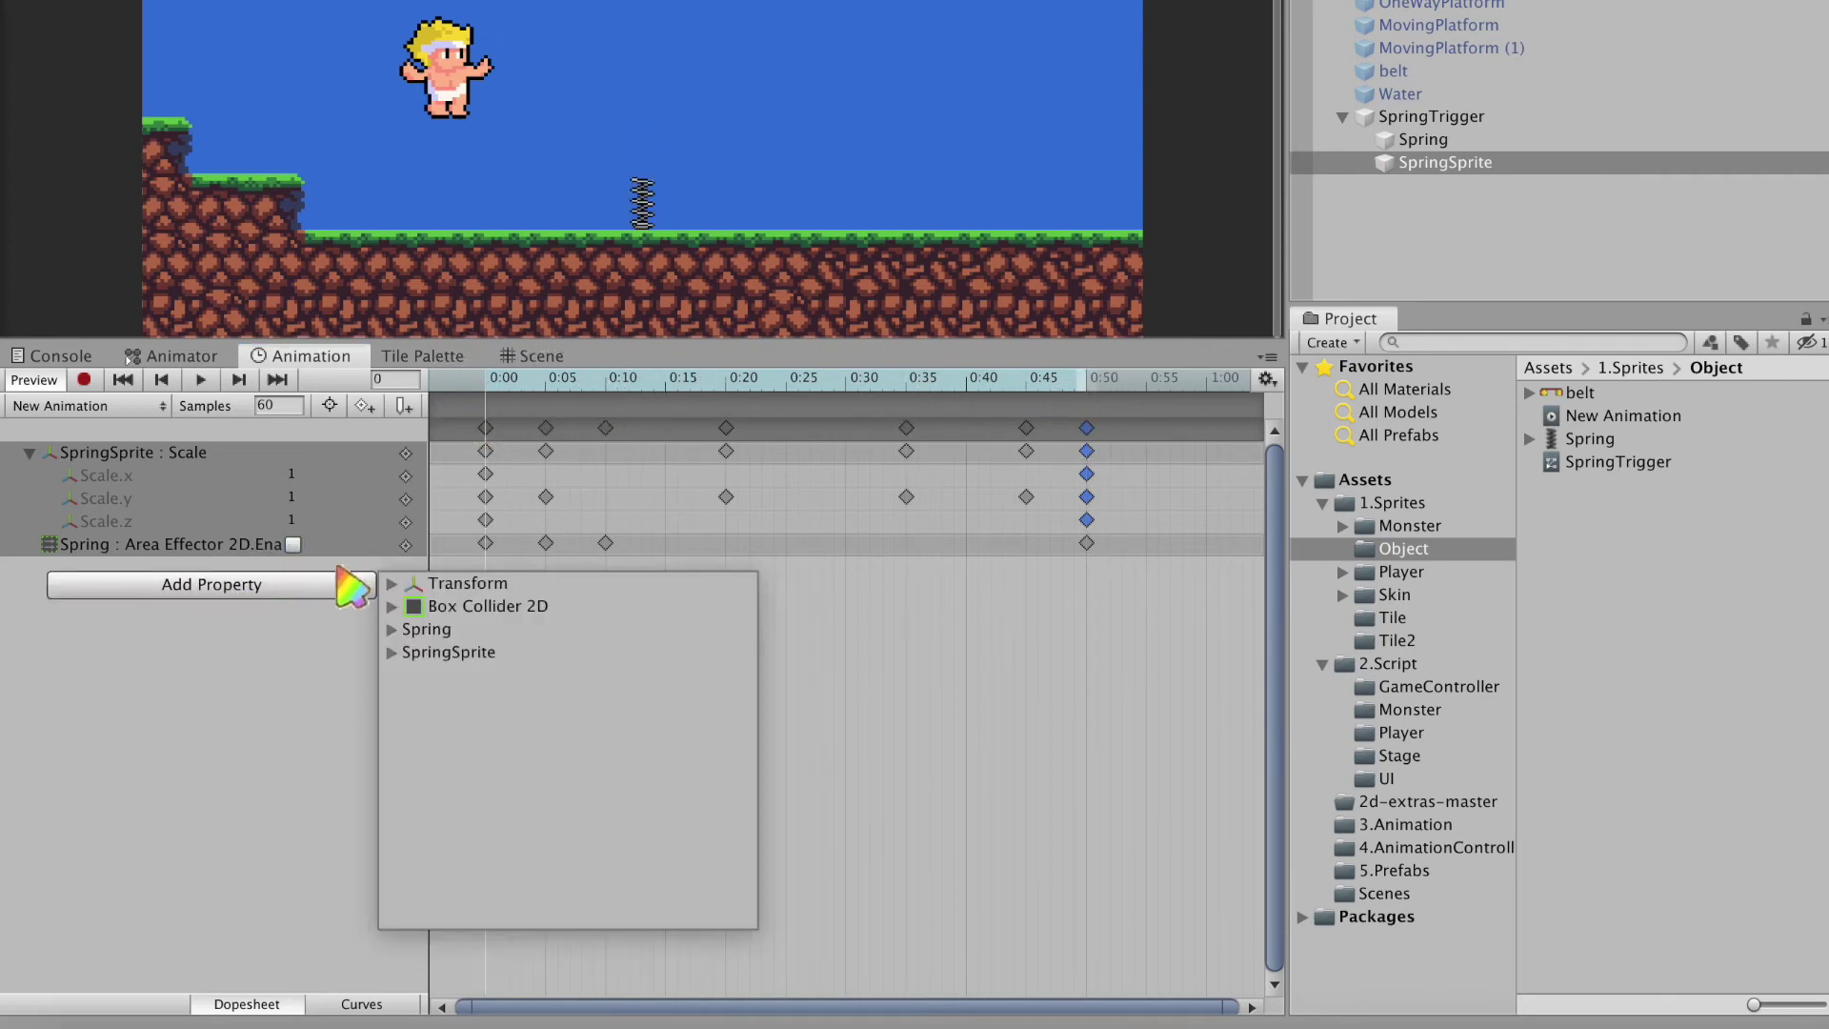
{"action": "left_click", "coordinate": [393, 652]}
{"action": "left_click", "coordinate": [438, 725]}
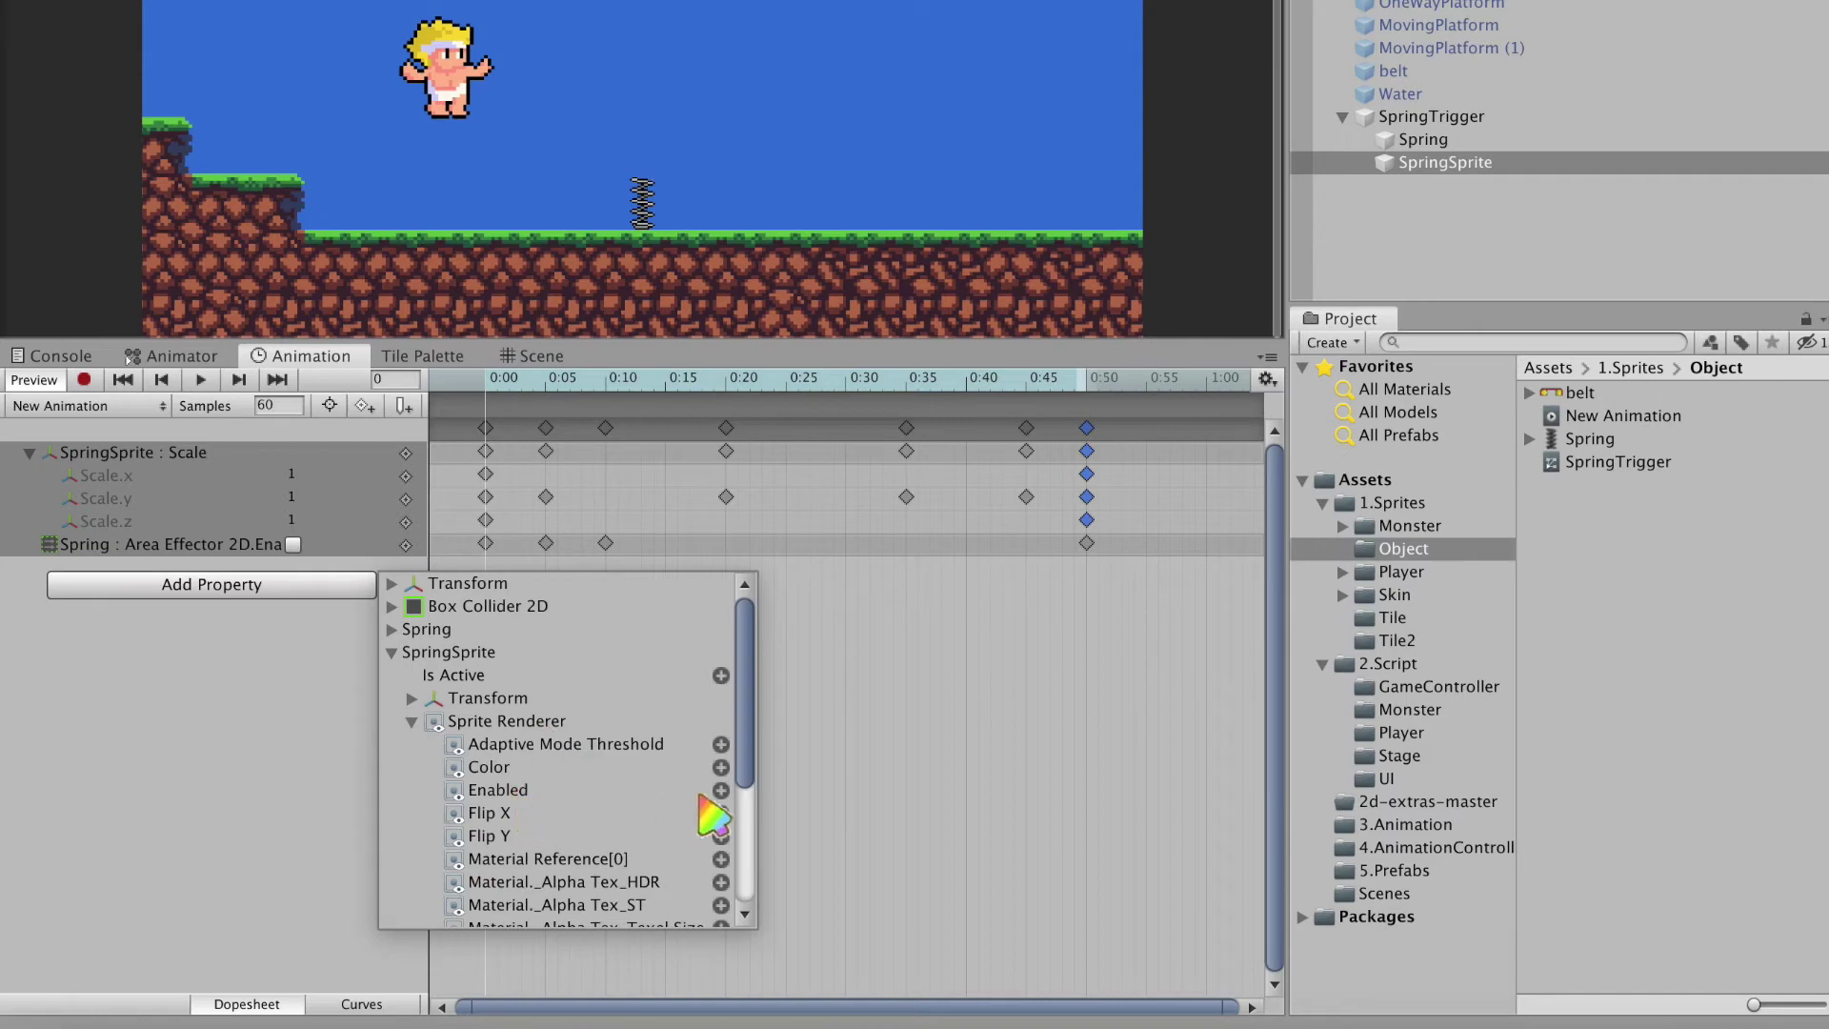
{"action": "left_click", "coordinate": [720, 792]}
{"action": "left_click_drag", "start_coordinate": [502, 391], "coordinate": [1063, 393]}
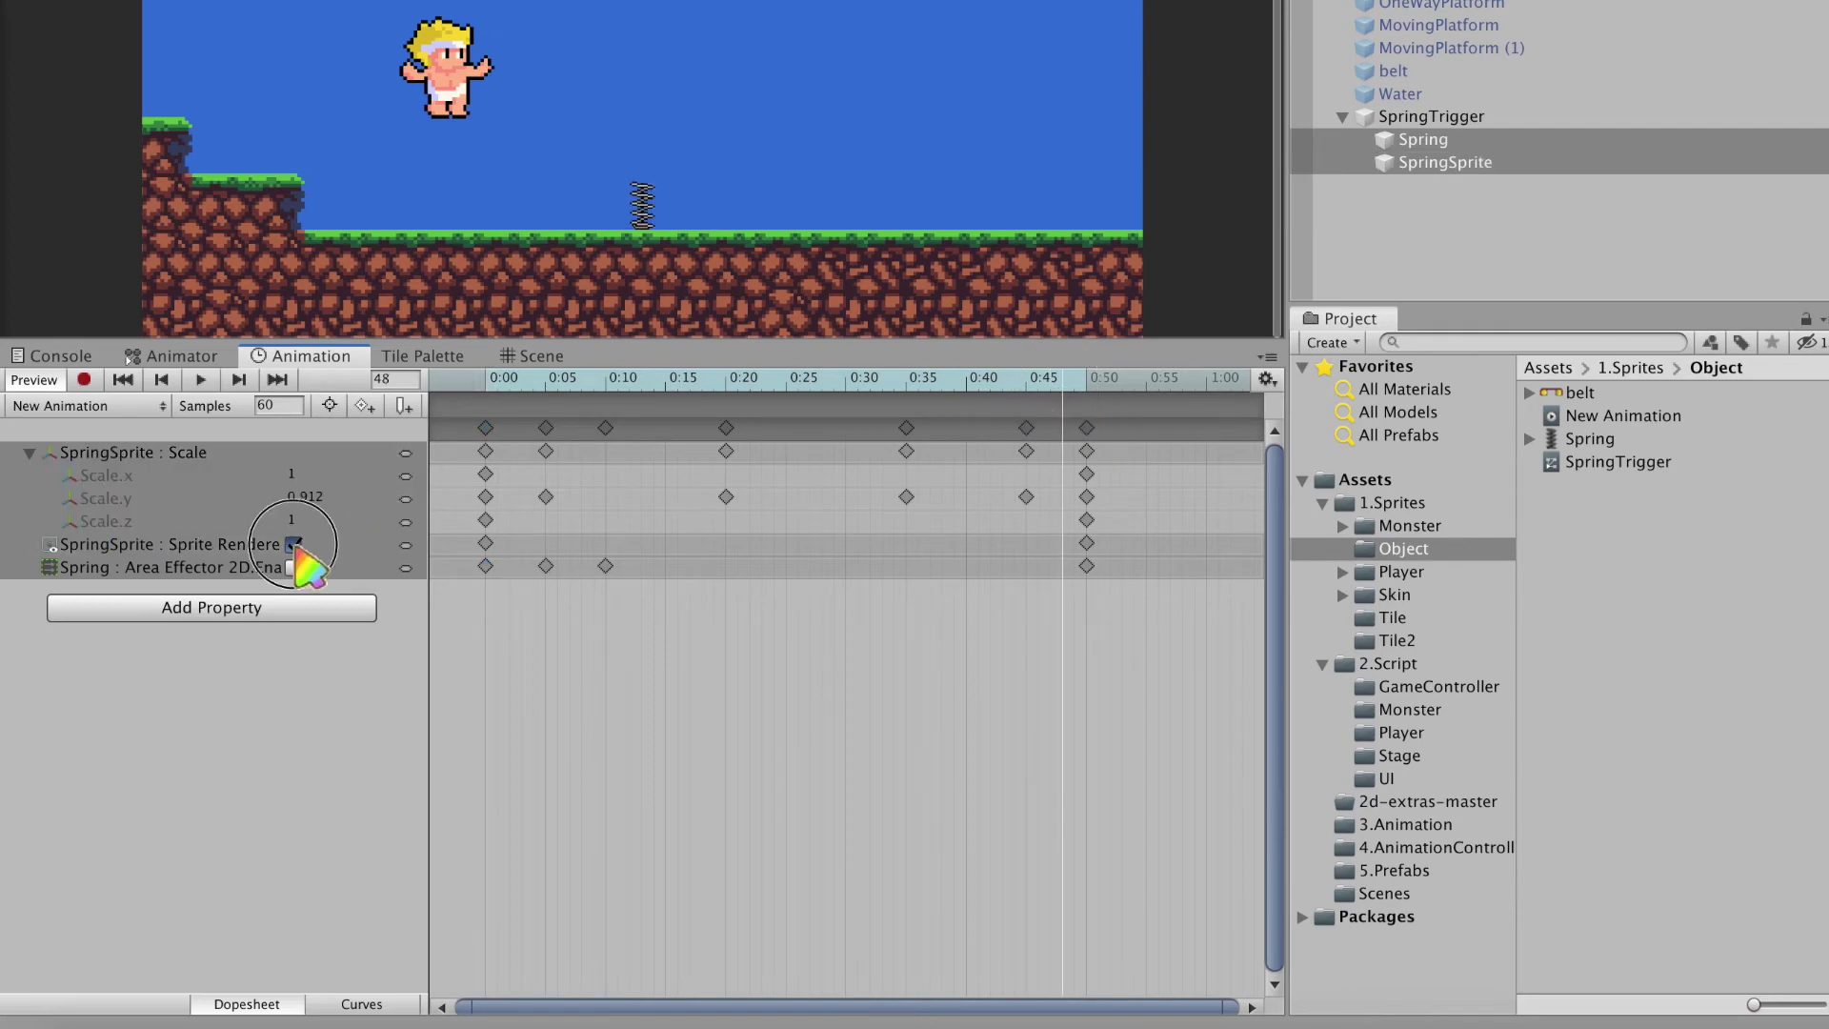
{"action": "left_click", "coordinate": [293, 545]}
{"action": "left_click", "coordinate": [1087, 393]}
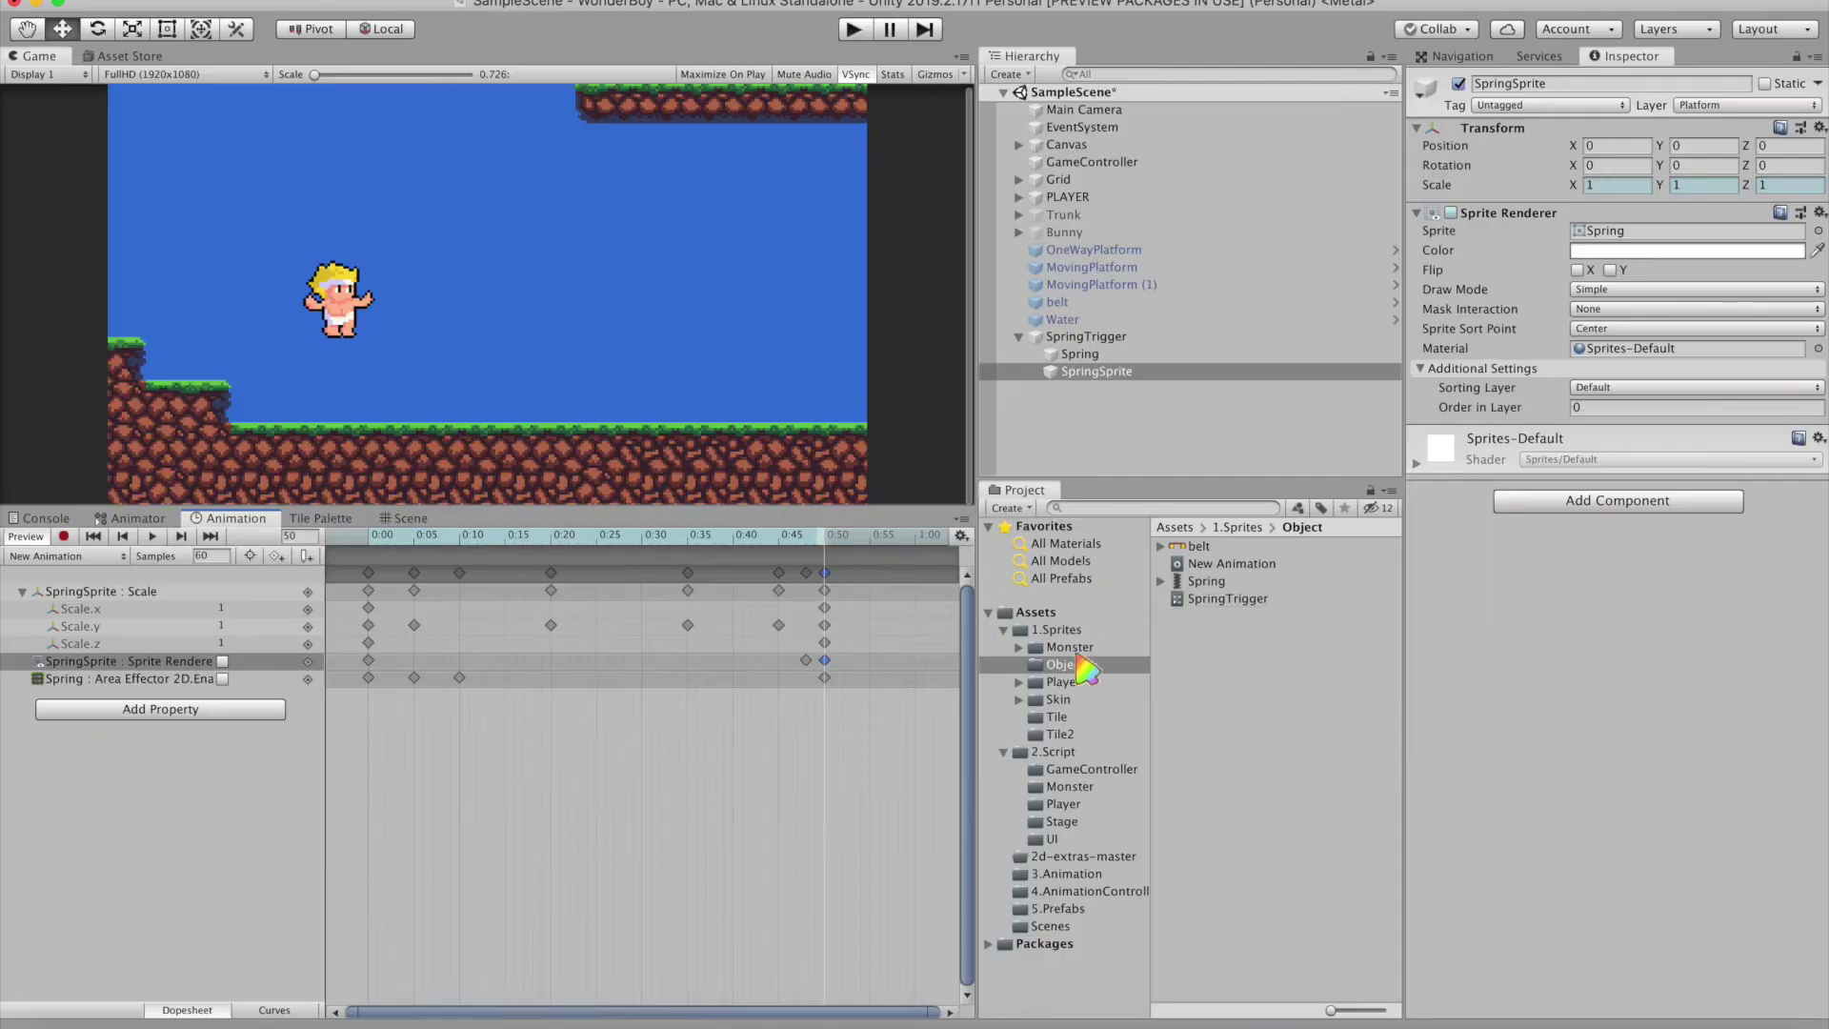
Step: Create a 'Spring' C# script in the Stage folder and attach it to SpringTrigger
{"action": "left_click", "coordinate": [1061, 821]}
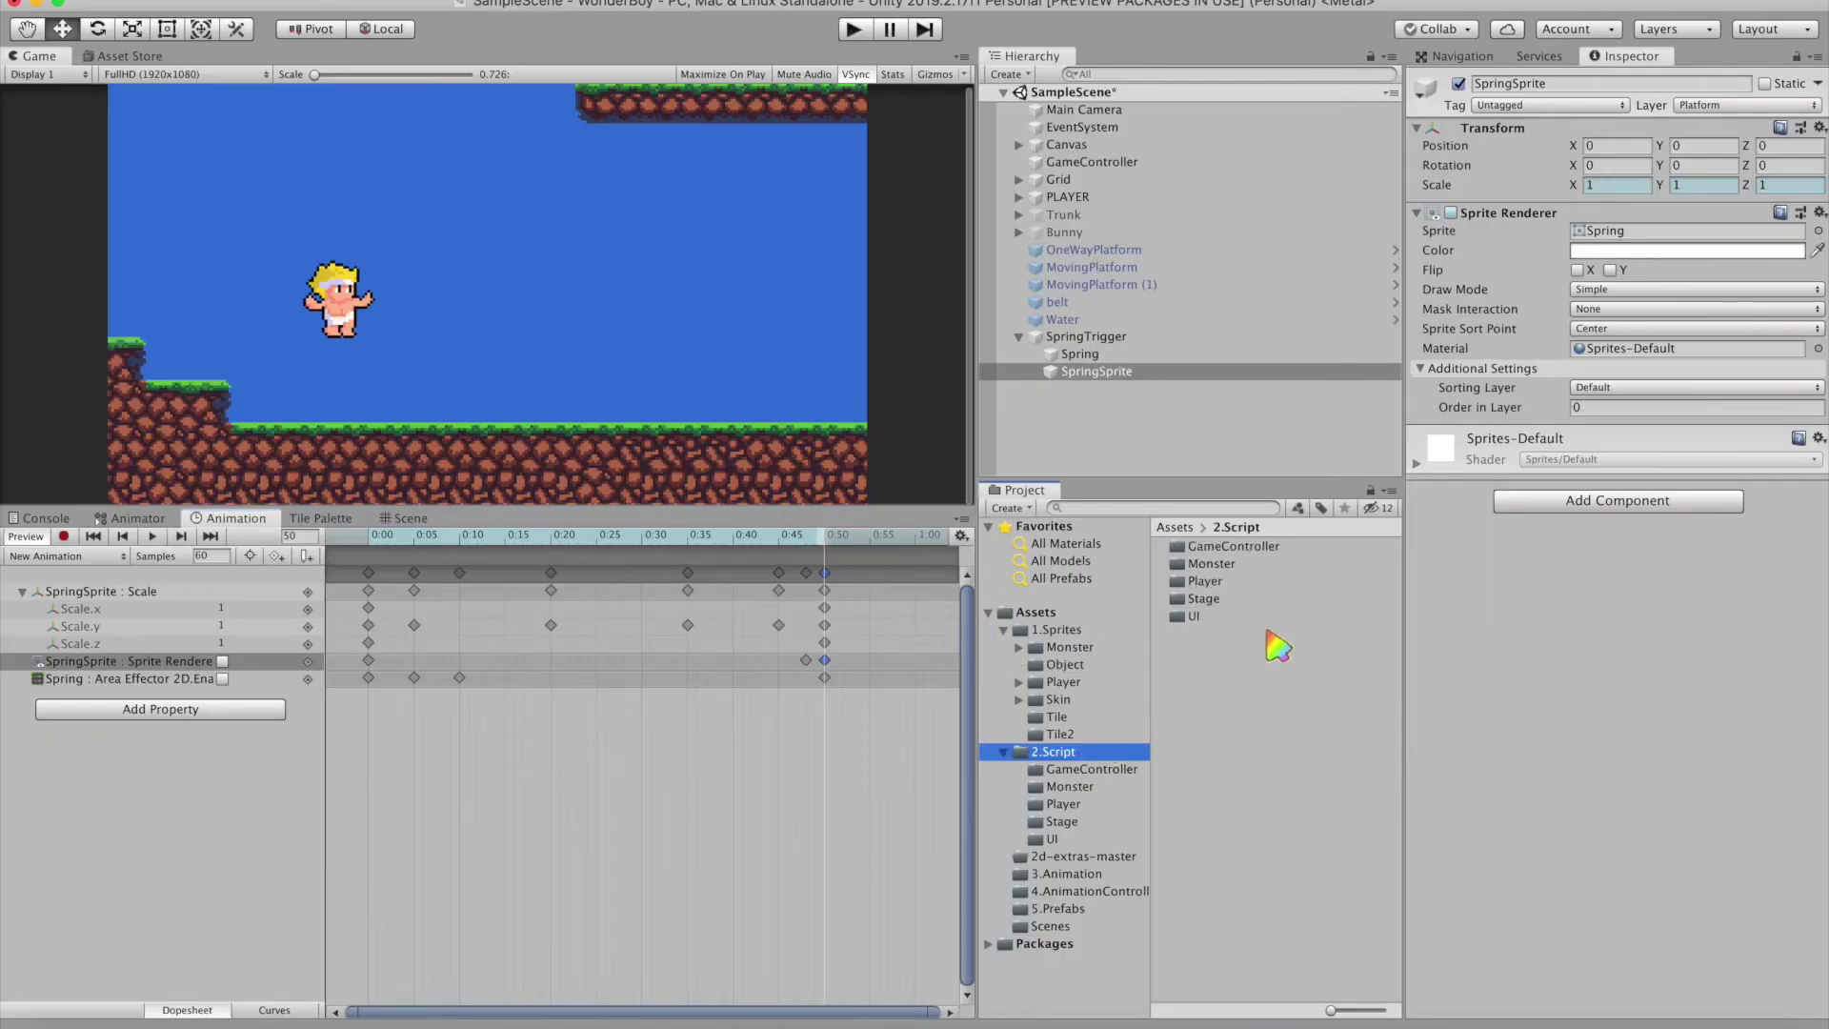
{"action": "right_click", "coordinate": [1238, 586]}
{"action": "mouse_move", "coordinate": [1353, 549]}
{"action": "left_click", "coordinate": [1541, 253]}
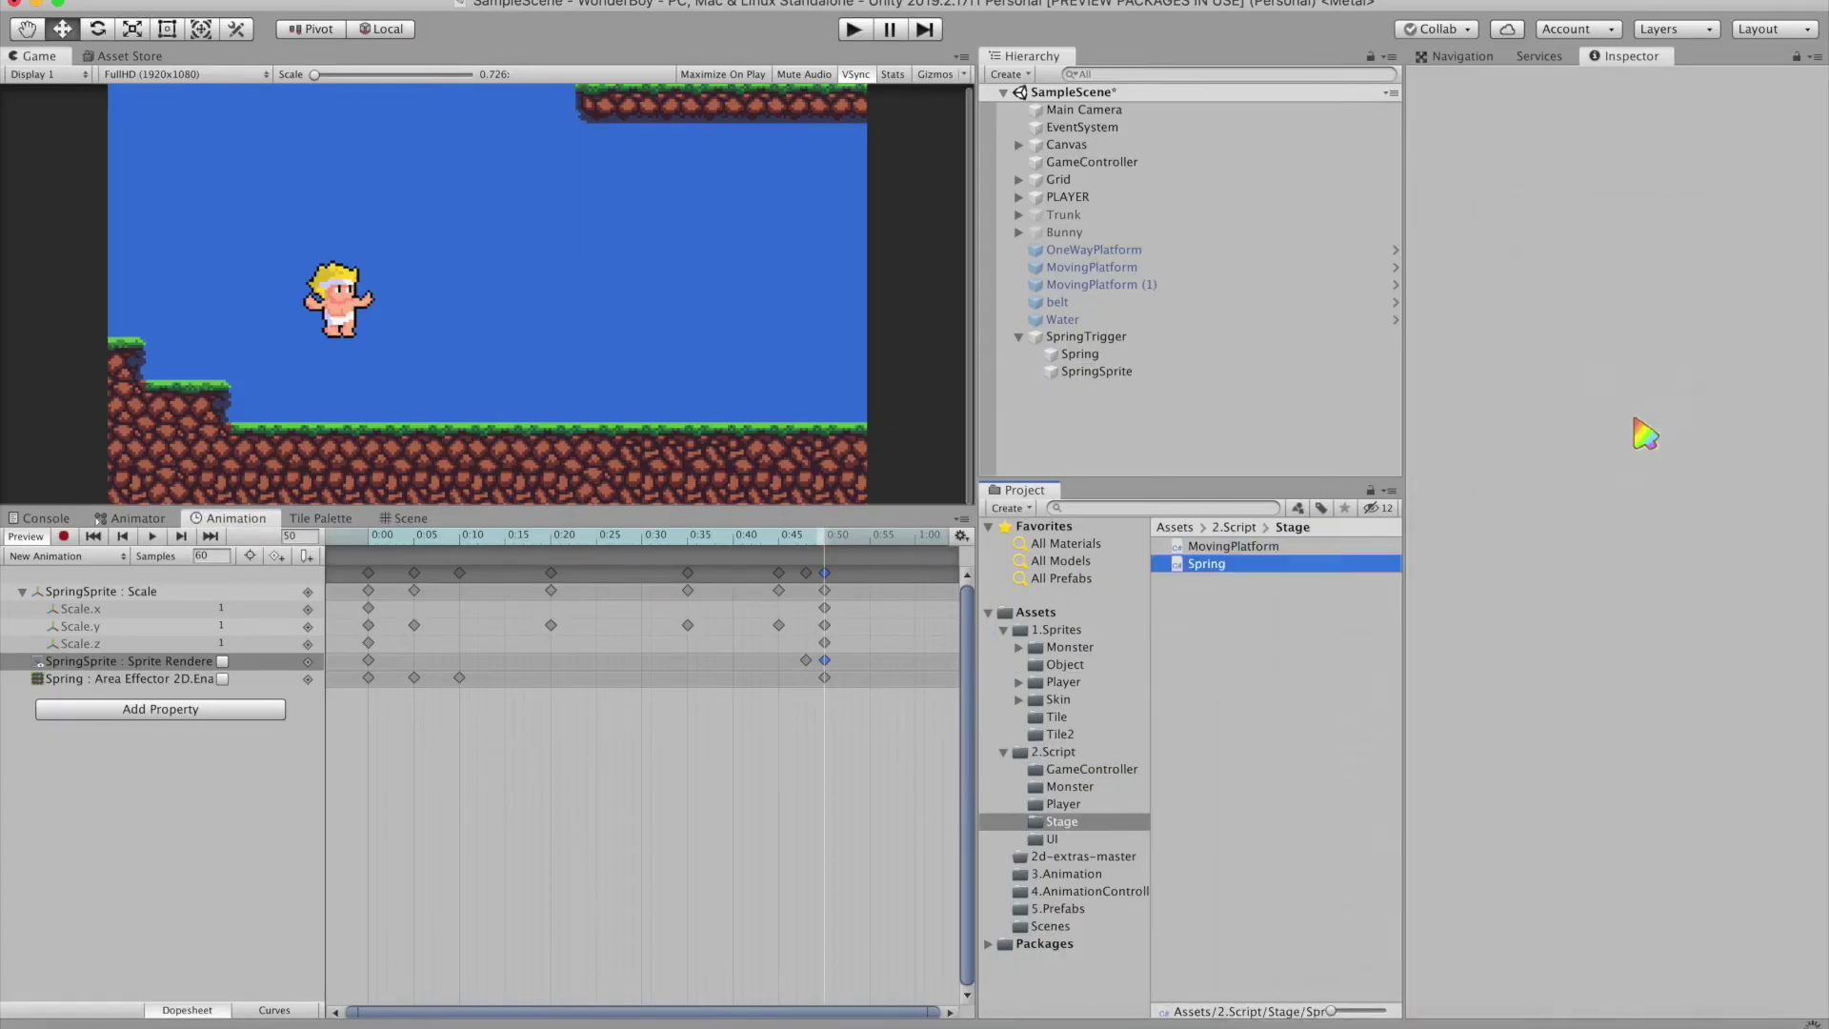
{"action": "mouse_move", "coordinate": [1206, 563]}
{"action": "left_mouse_down"}
{"action": "mouse_move", "coordinate": [1100, 338]}
{"action": "mouse_move", "coordinate": [1089, 350]}
{"action": "left_mouse_up"}
Step: Write the Spring script: Animator and SpriteRenderer fields, Awake, OnTriggerEnter2D for Player, and animOff
{"action": "double_click", "coordinate": [1605, 797]}
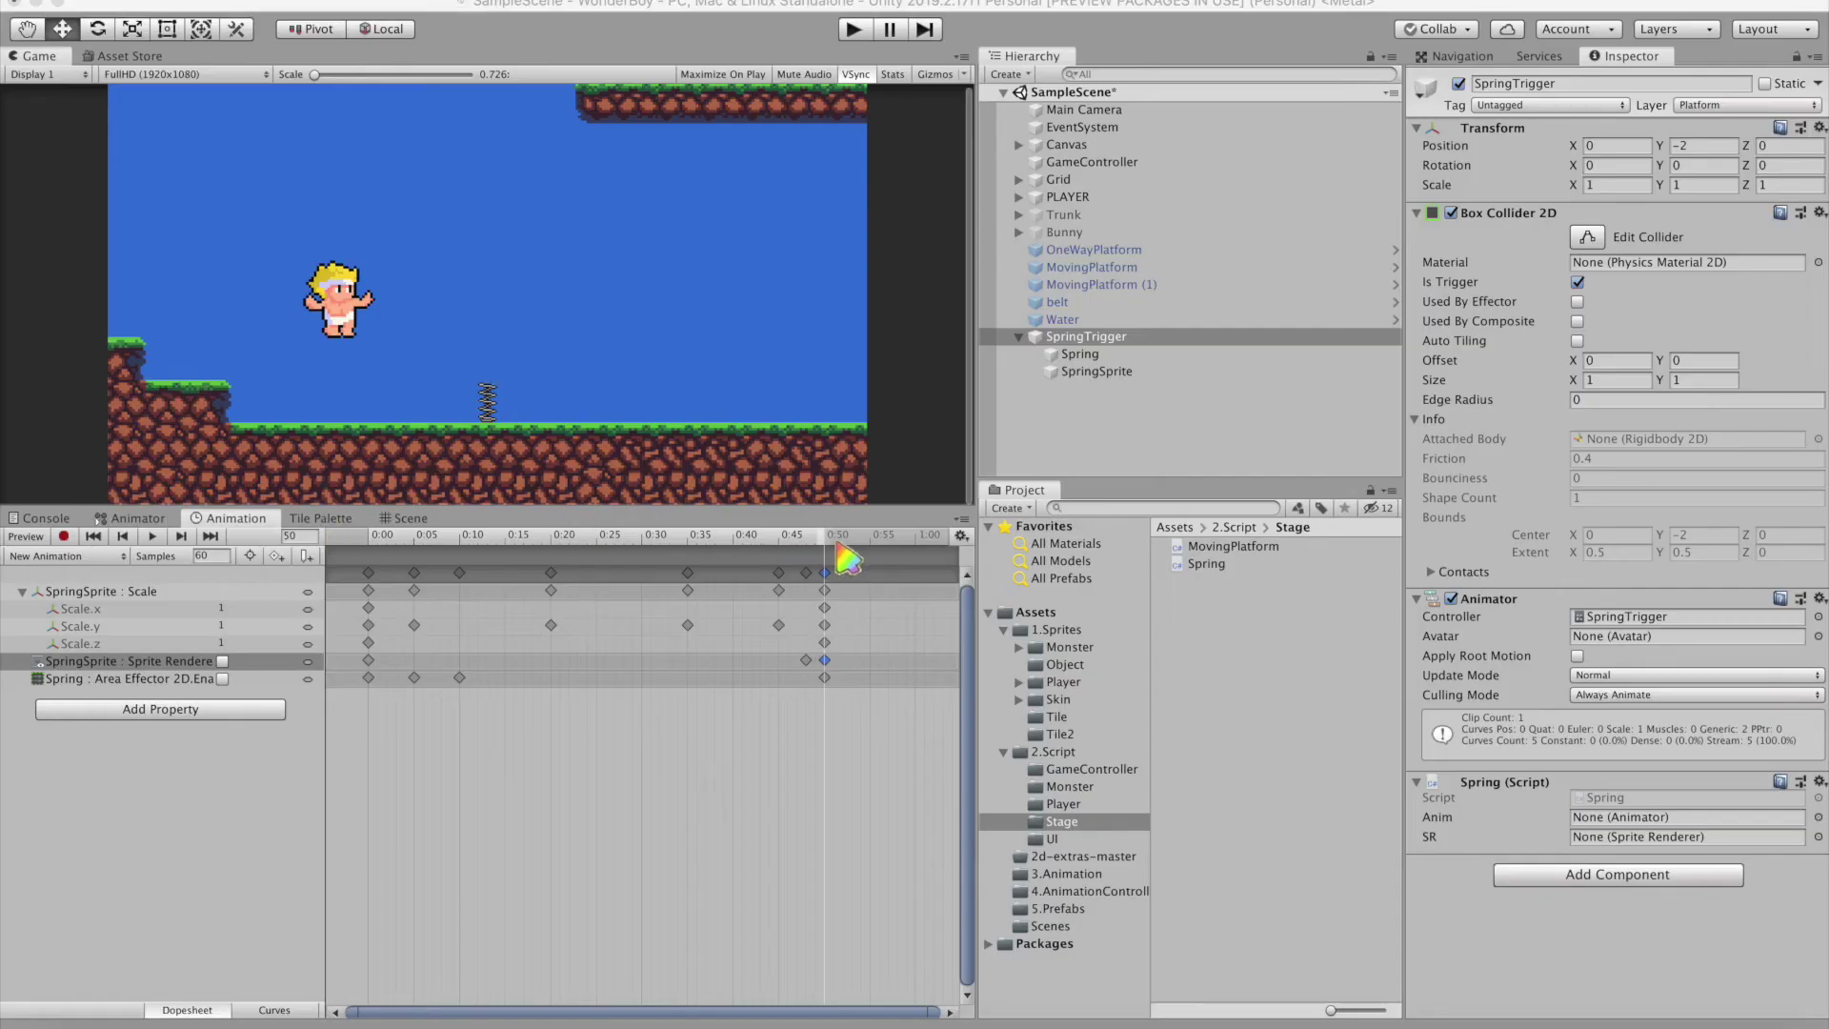
Step: Add an animation event at frame 49 that calls animOff
{"action": "left_click", "coordinate": [817, 535]}
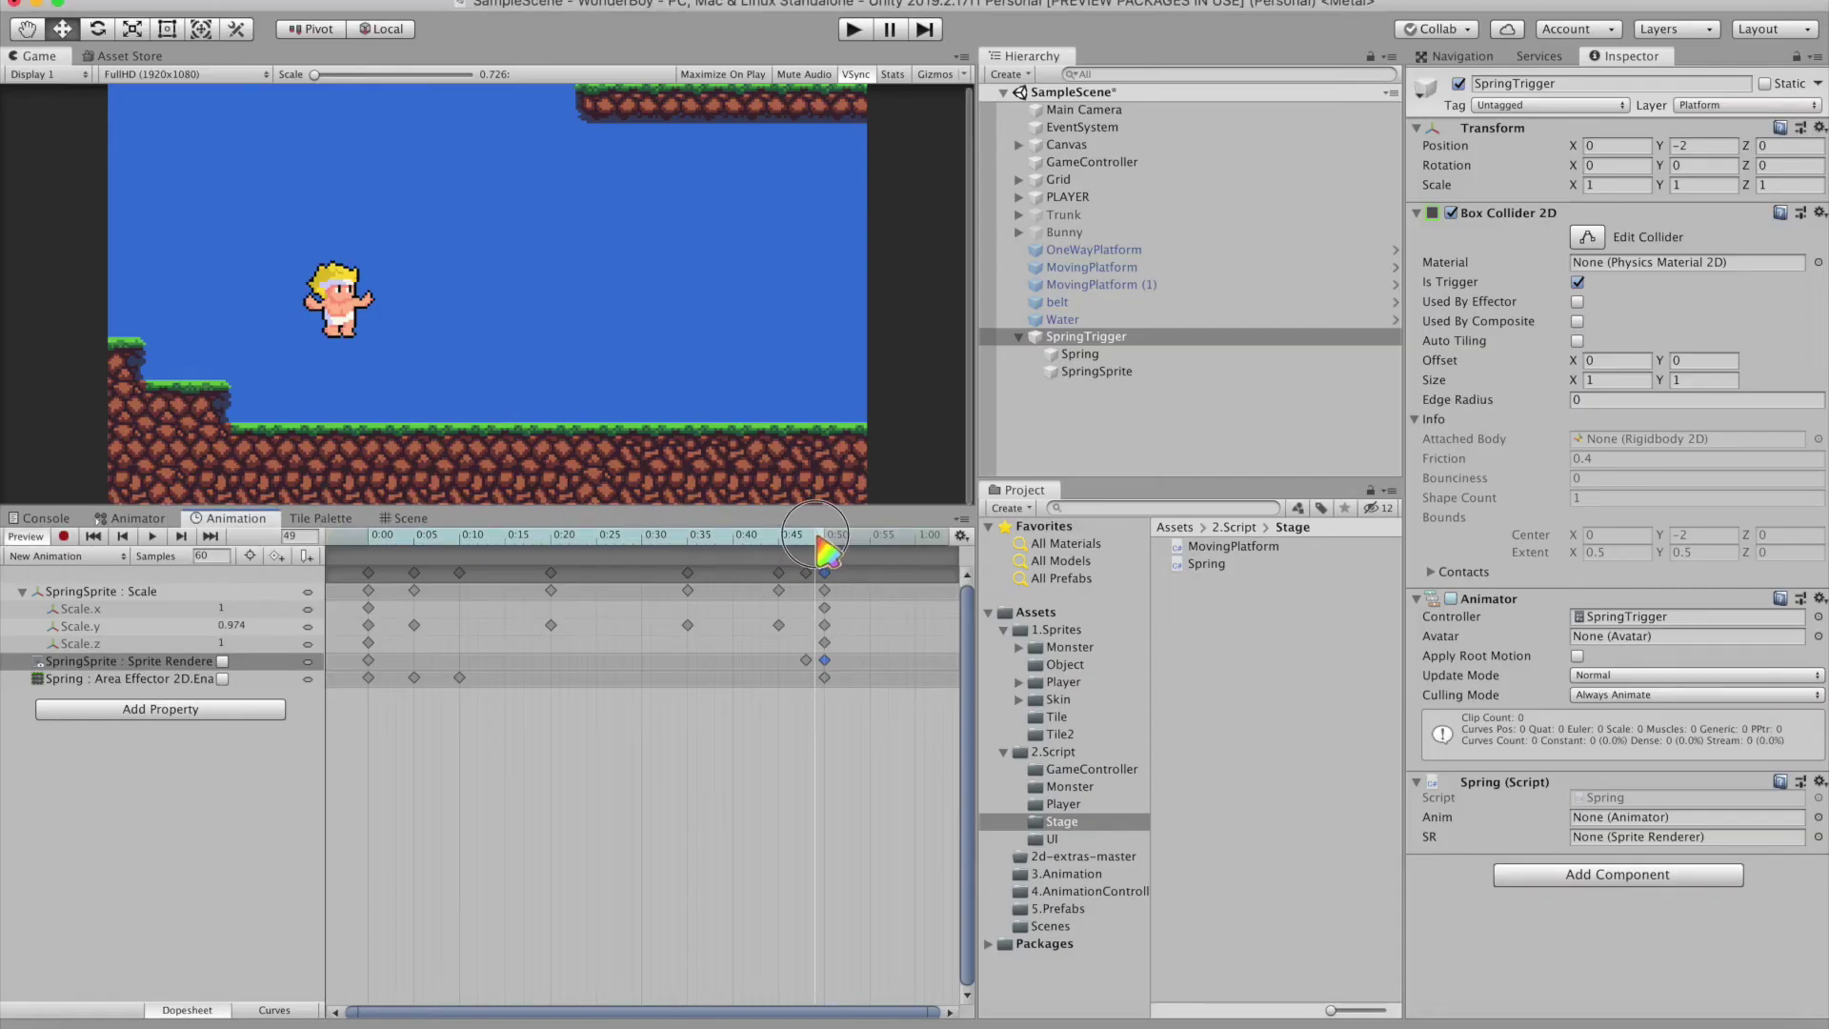
{"action": "left_click", "coordinate": [304, 556]}
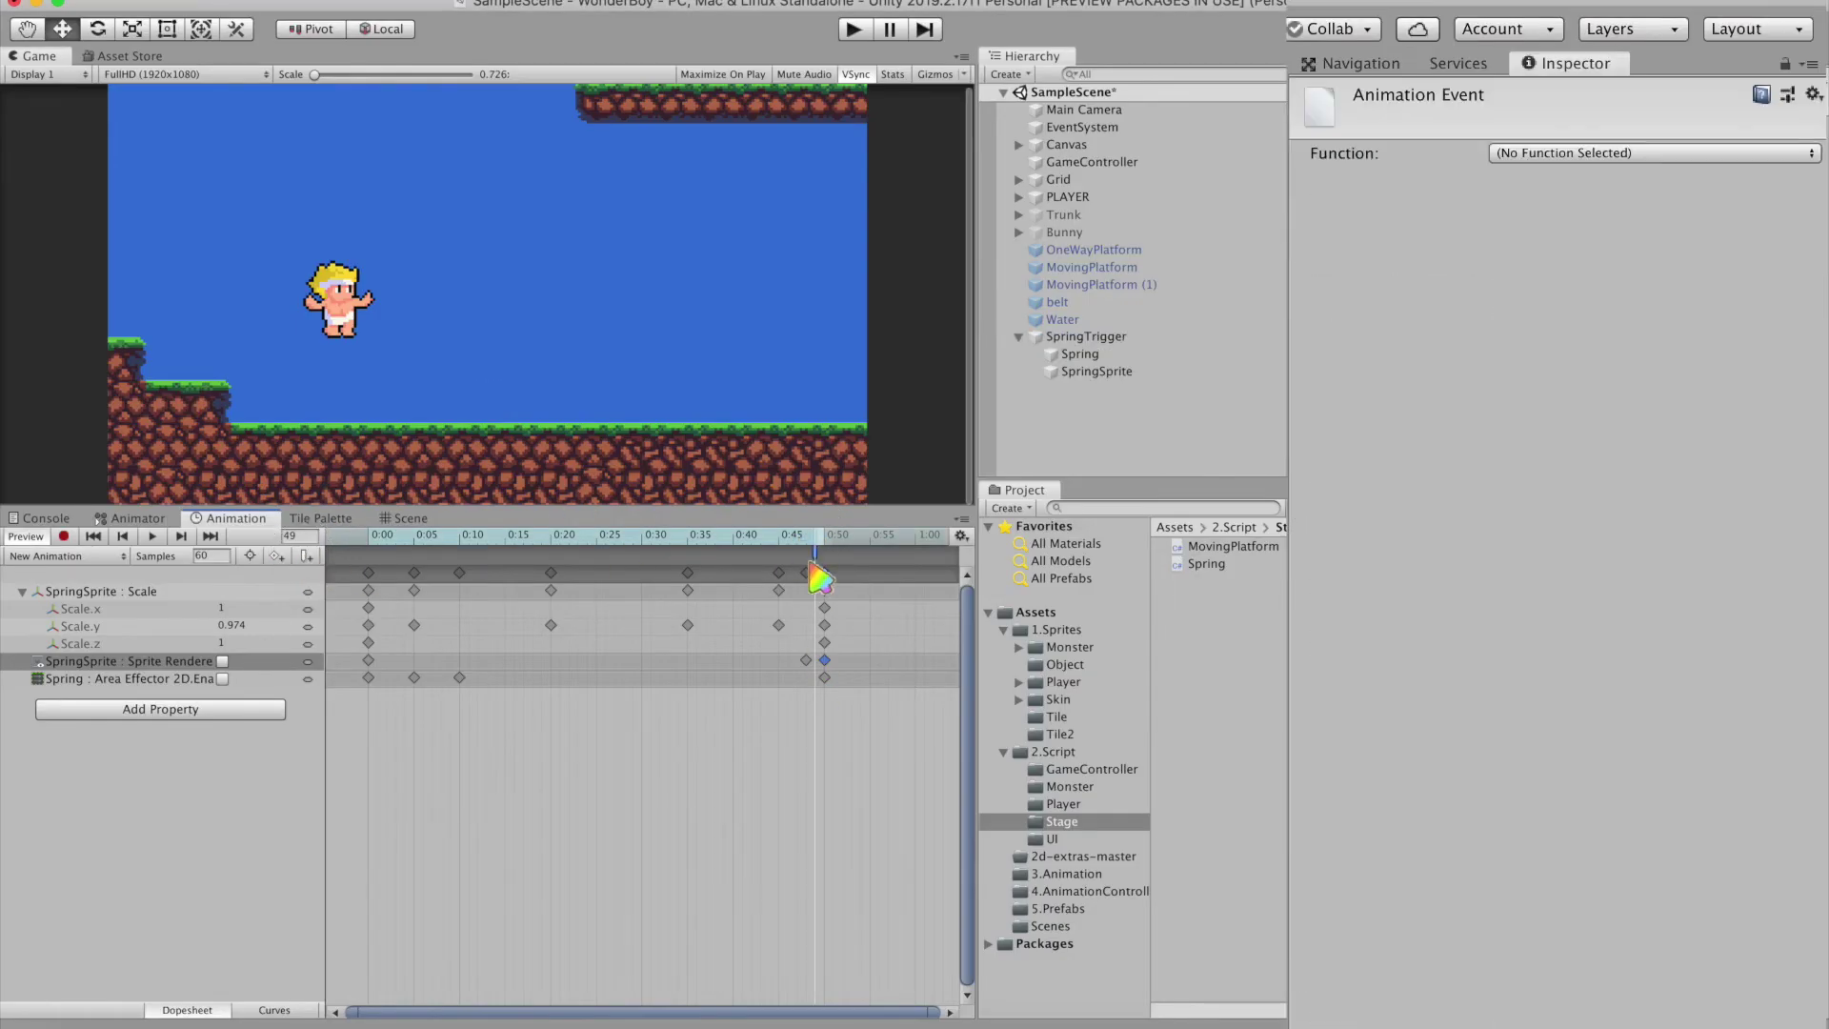
{"action": "left_click", "coordinate": [1572, 155]}
{"action": "left_click", "coordinate": [1562, 134]}
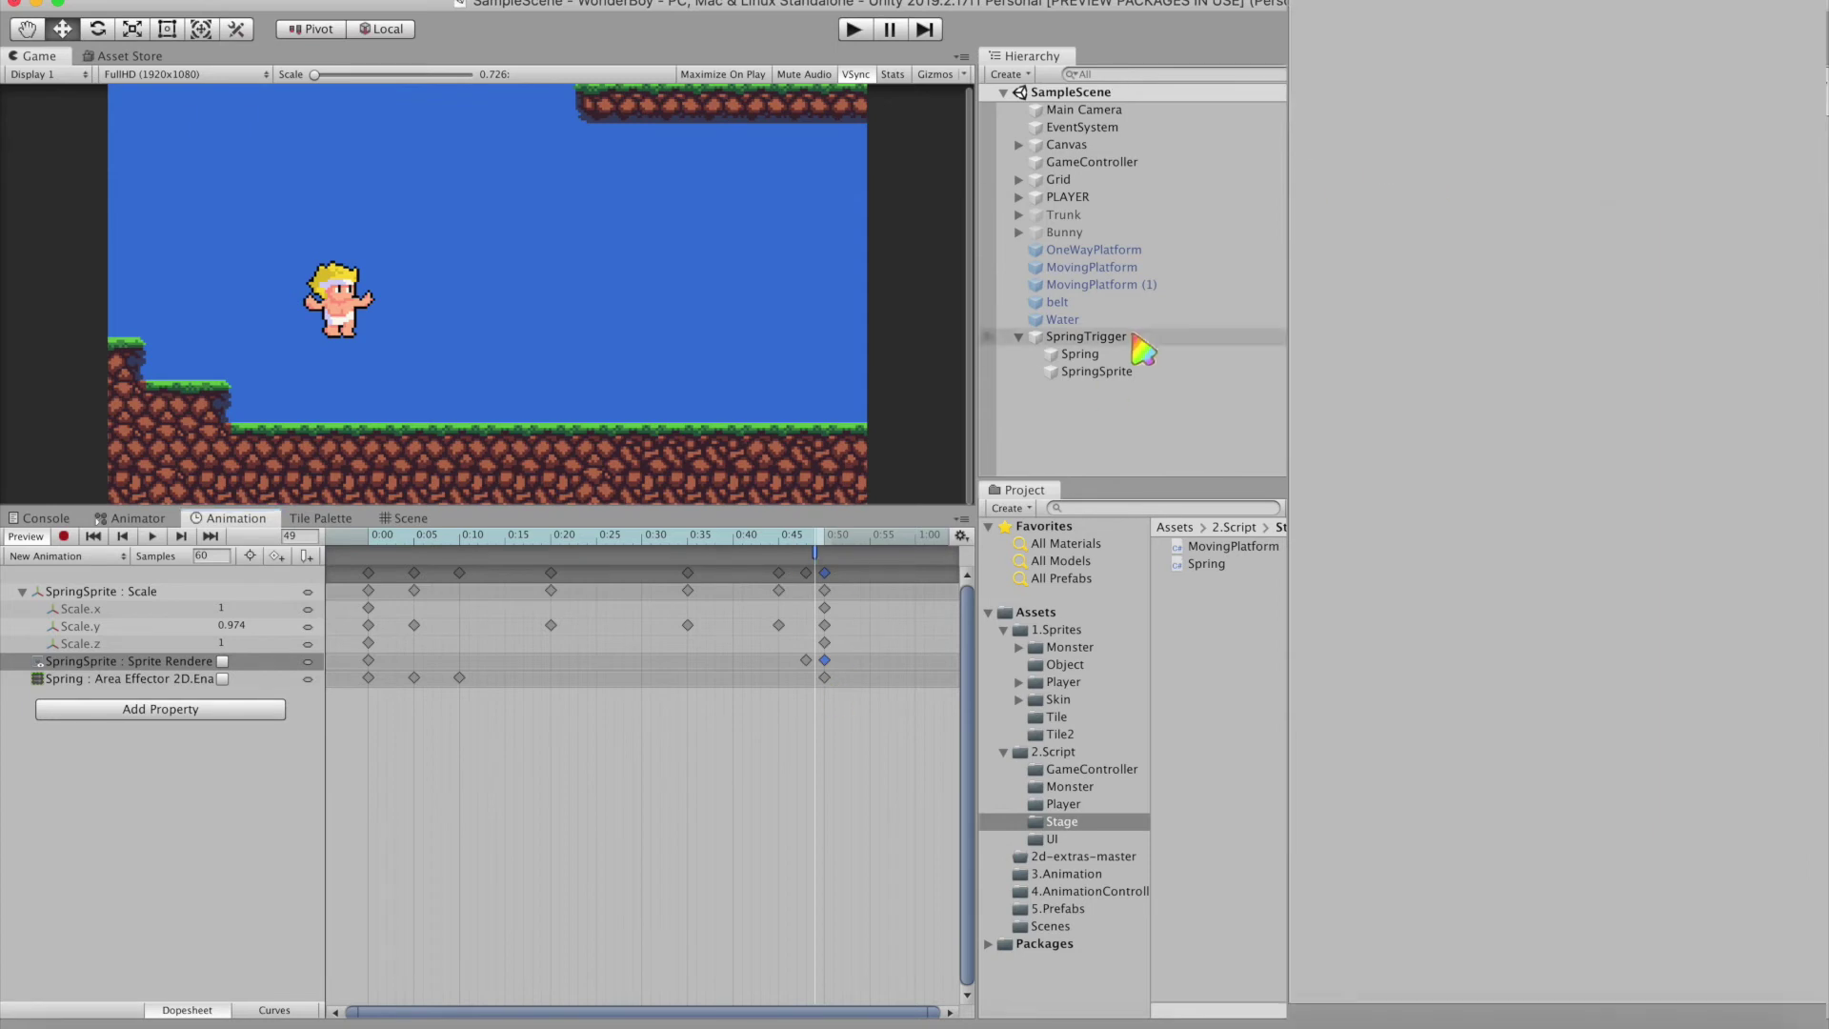
Step: Assign SpringTrigger's animator to the Anim field and SpringSprite's renderer to the SR field
{"action": "left_click", "coordinate": [1086, 336]}
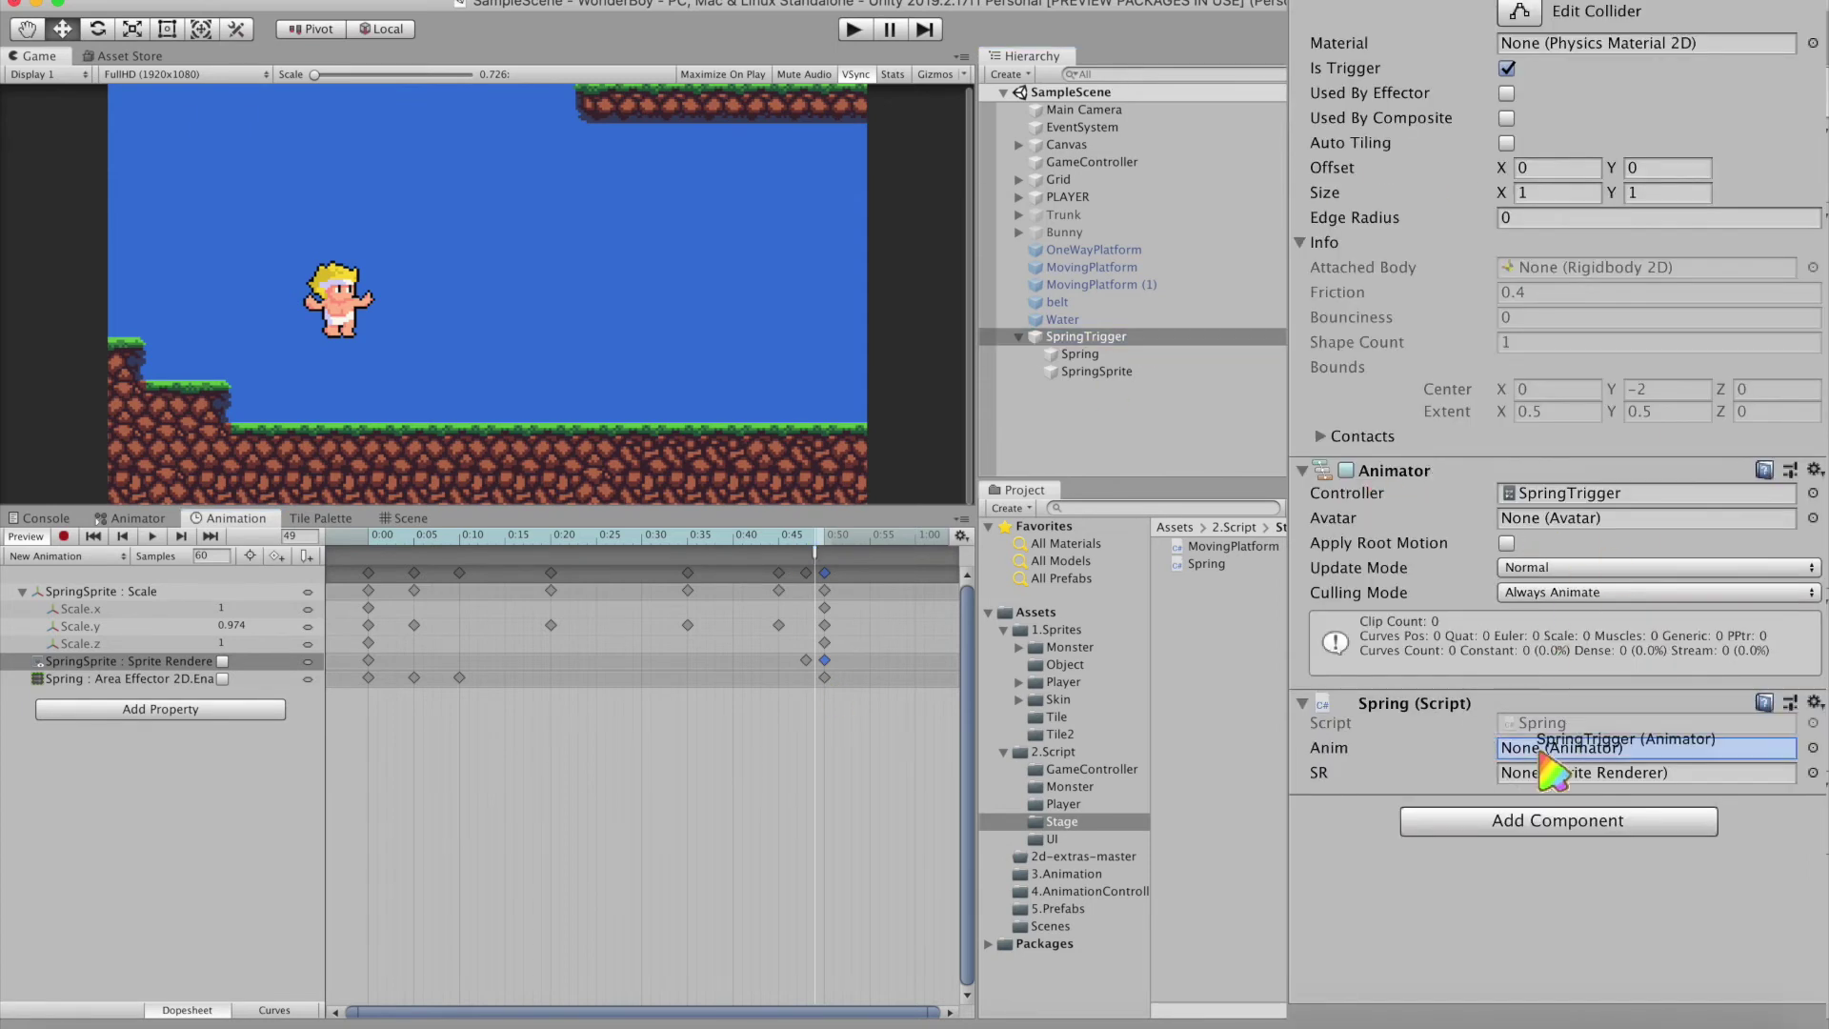
{"action": "left_click_drag", "start_coordinate": [1393, 469], "coordinate": [1543, 746]}
{"action": "left_click", "coordinate": [1095, 372]}
{"action": "left_click_drag", "start_coordinate": [1122, 373], "coordinate": [1586, 772]}
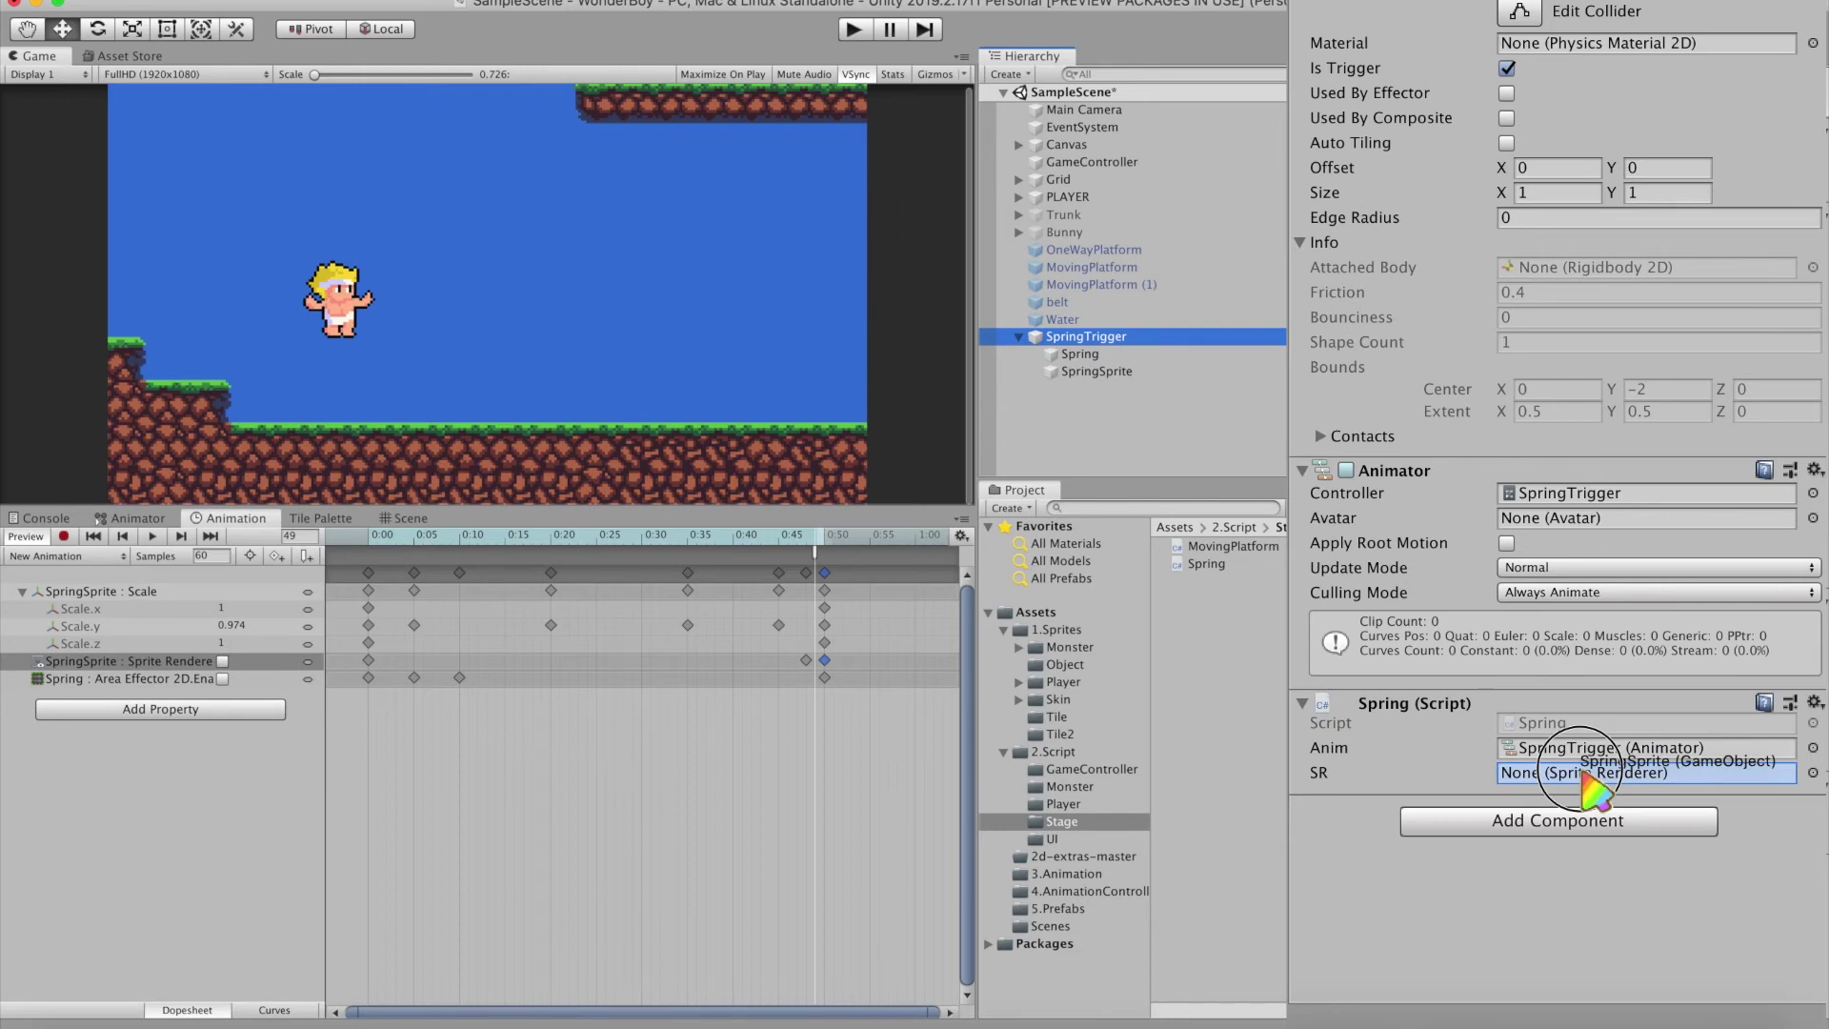
{"action": "left_click", "coordinate": [1105, 355]}
Step: Put SpringSprite on the midground sorting layer and start Play mode
{"action": "left_click", "coordinate": [1105, 372]}
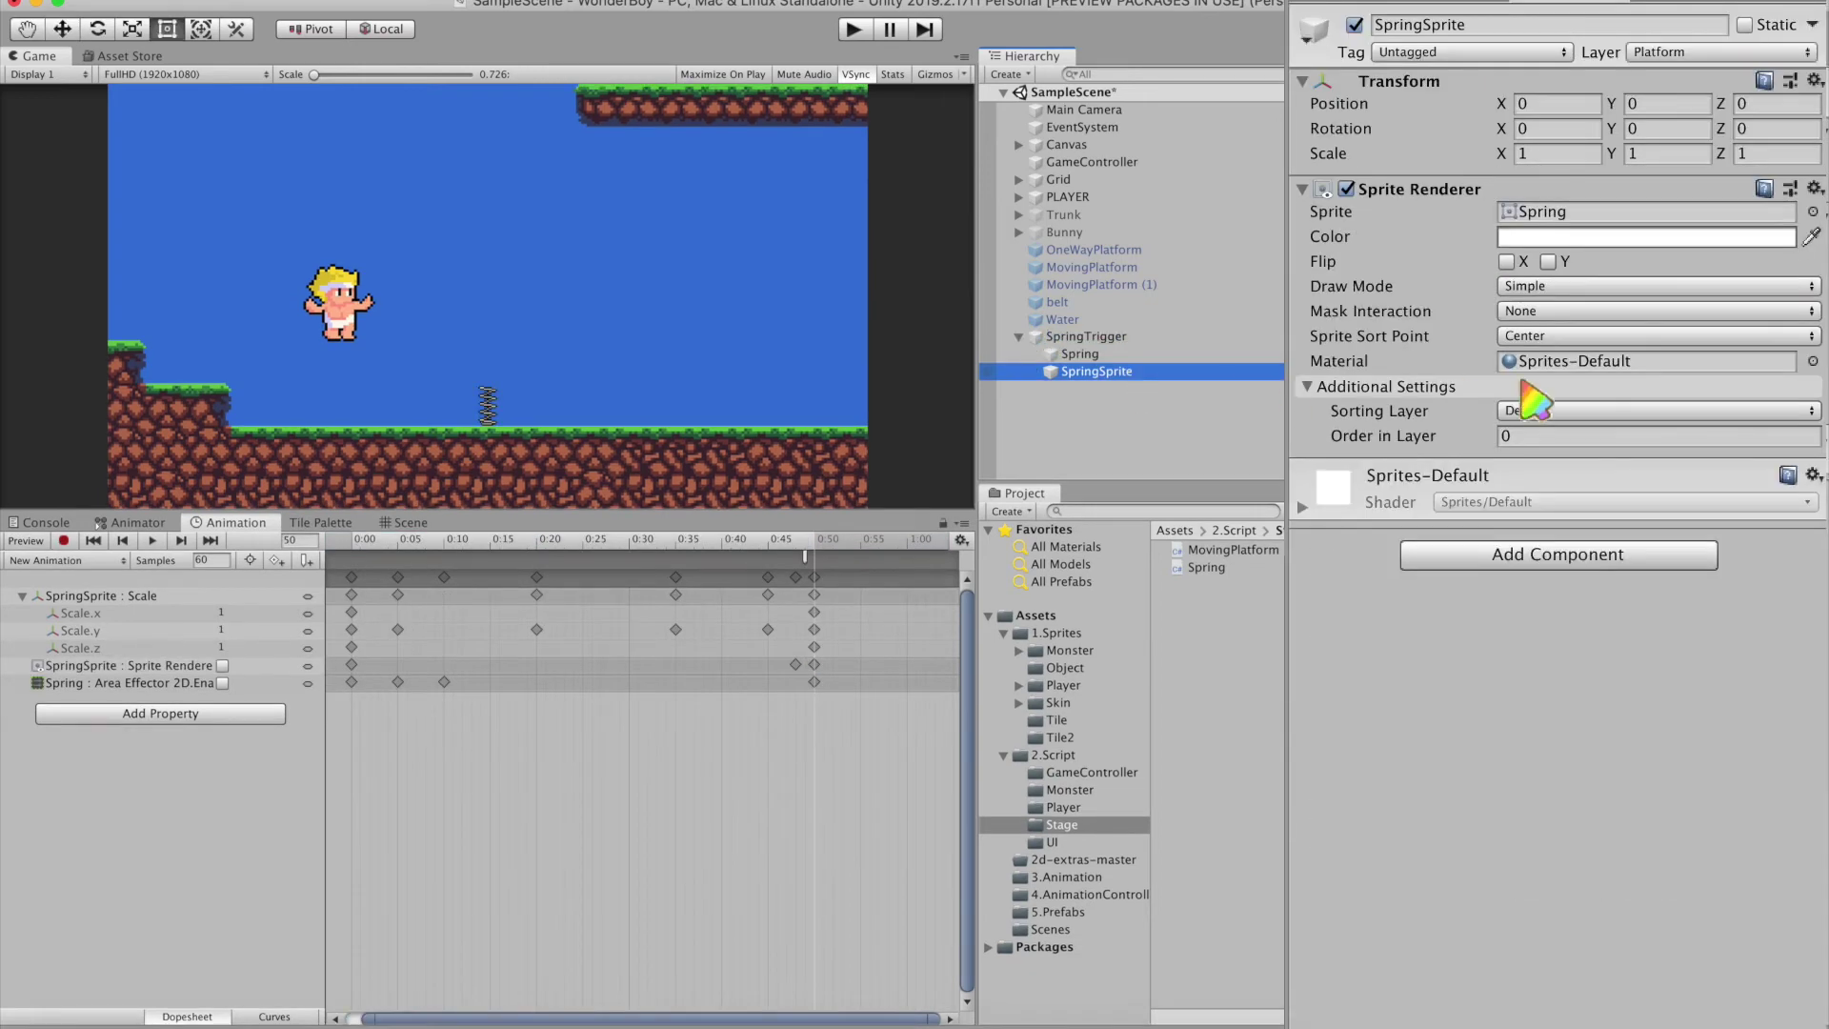
{"action": "left_click", "coordinate": [1533, 411]}
{"action": "left_click", "coordinate": [1584, 398]}
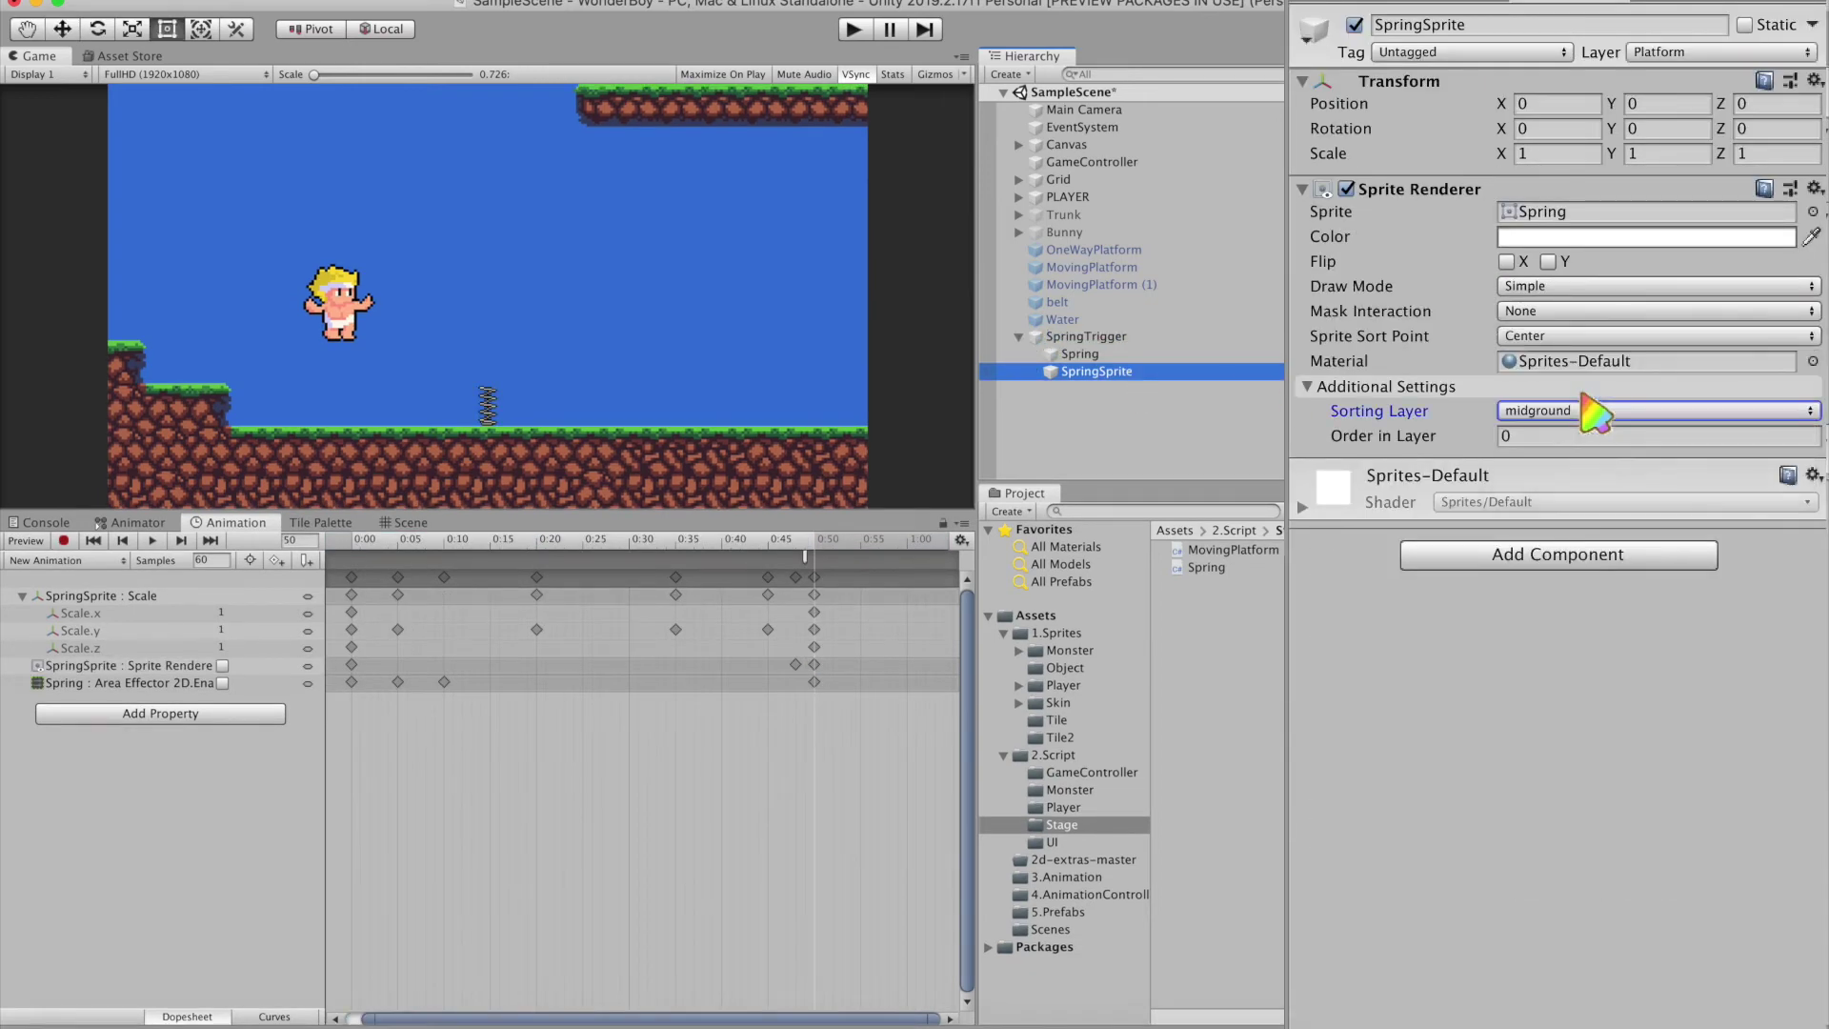
{"action": "left_click", "coordinate": [854, 29]}
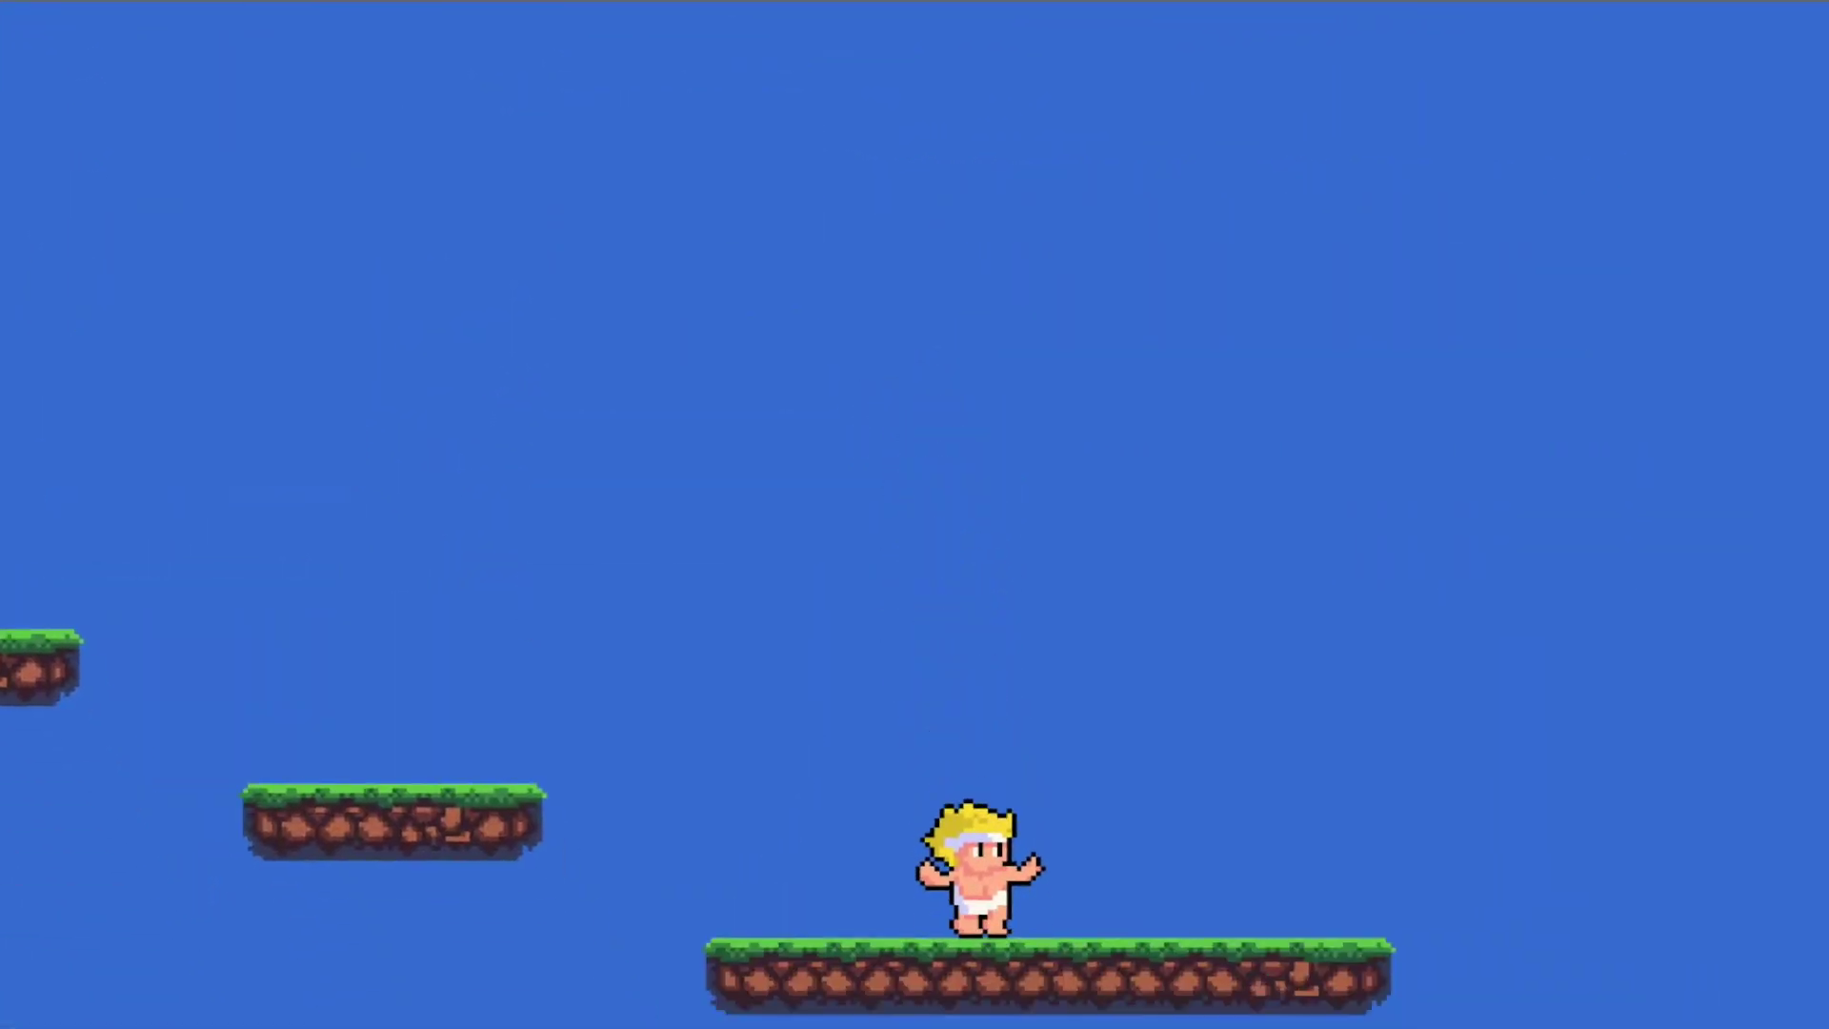
Step: Run the character off the platform onto the spring and steer the bounce onto a grass platform
{"action": "key", "text": "Left"}
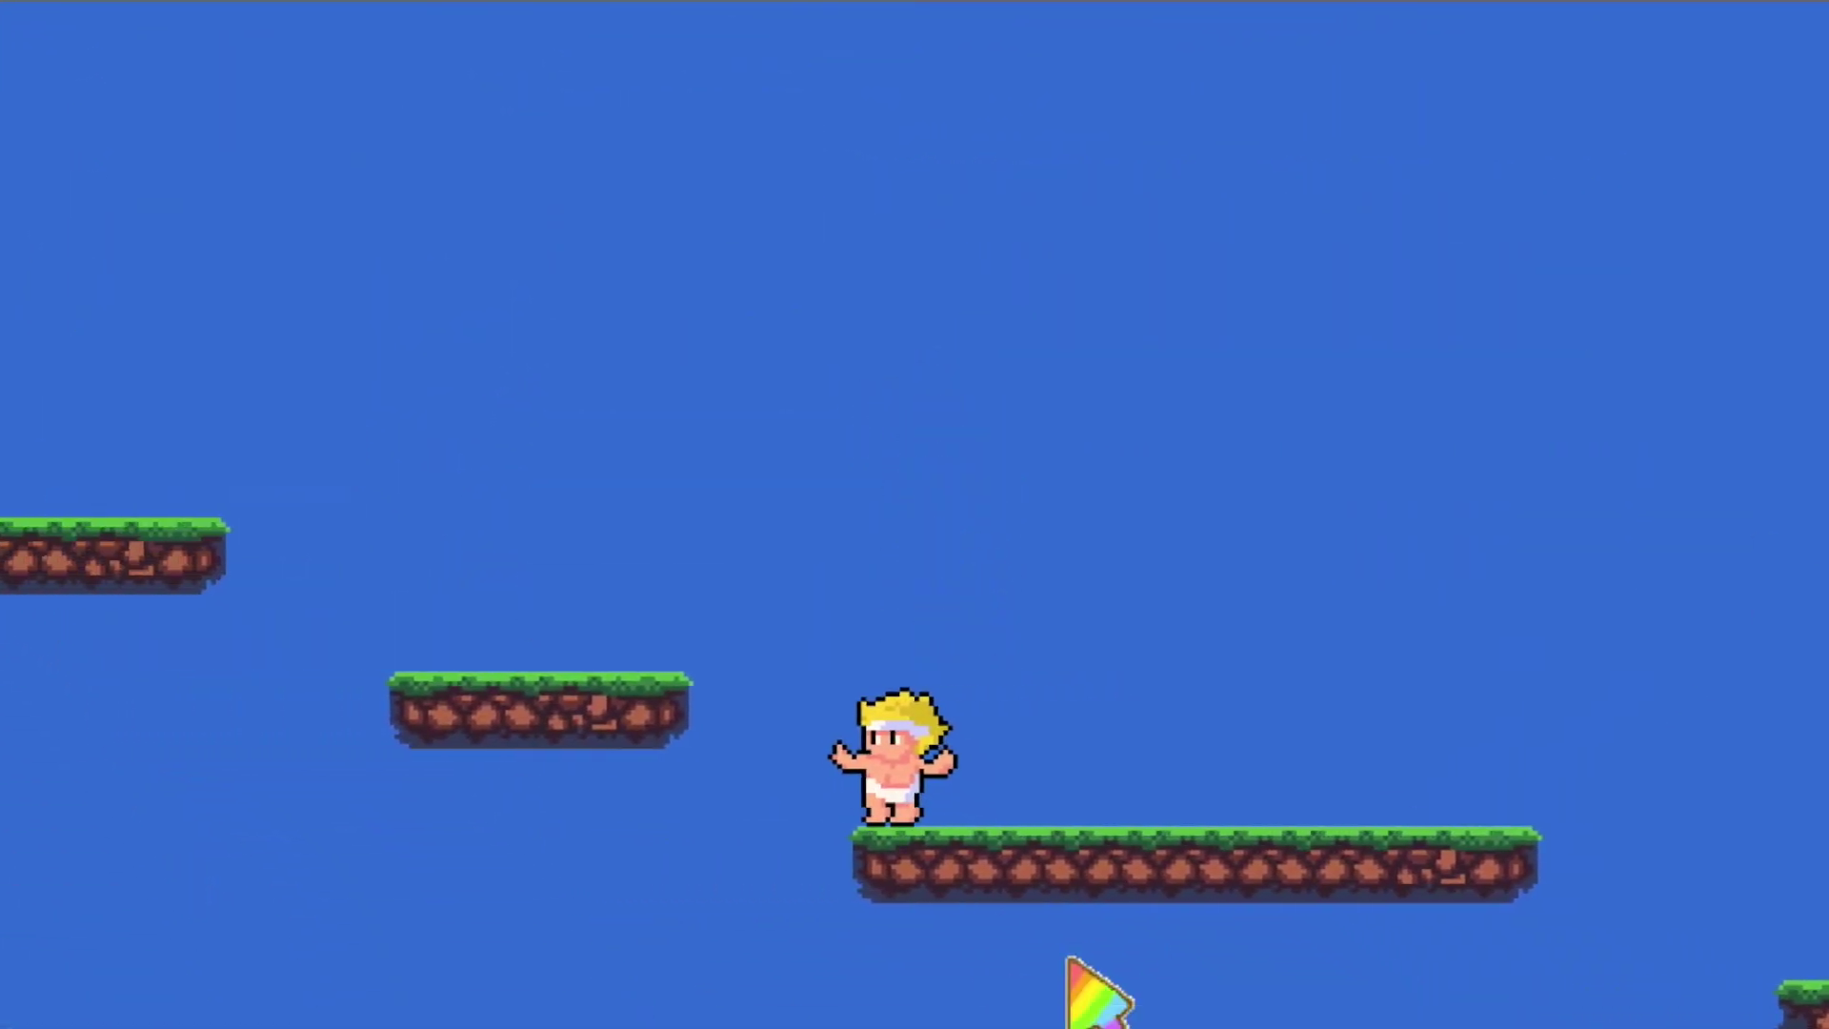
{"action": "key", "text": "Right"}
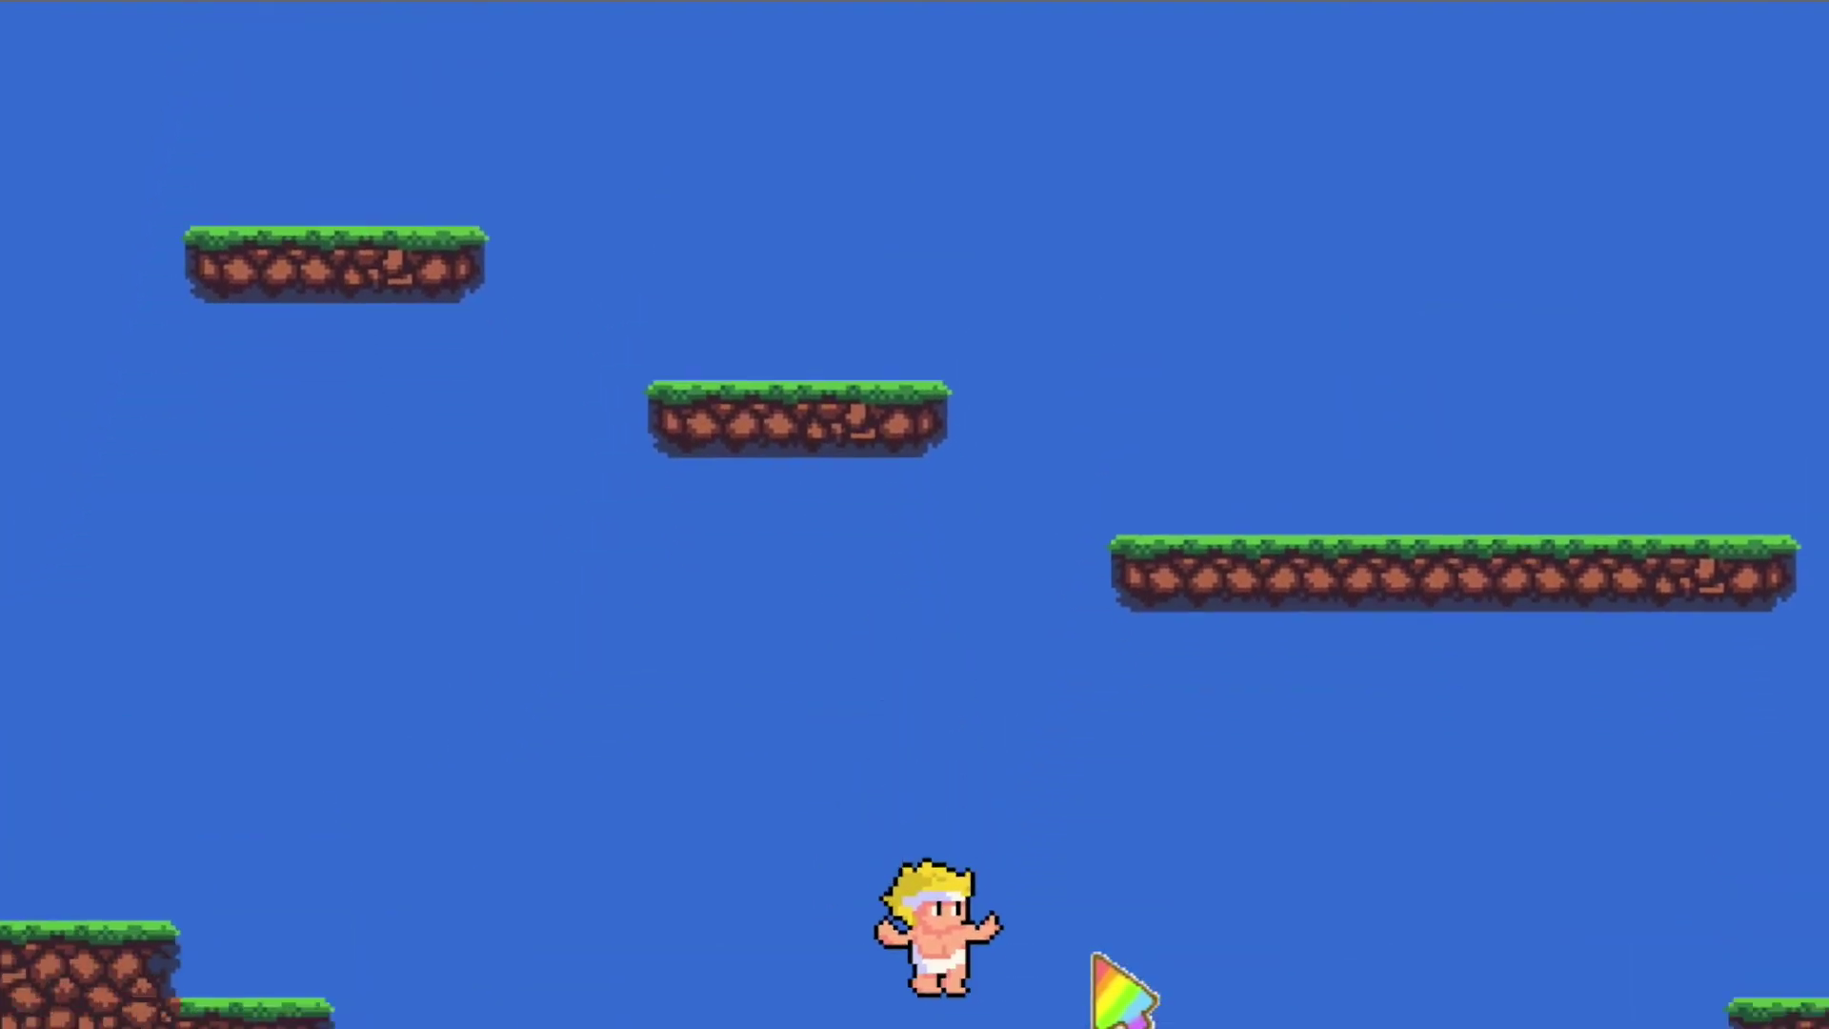
{"action": "key", "text": "space"}
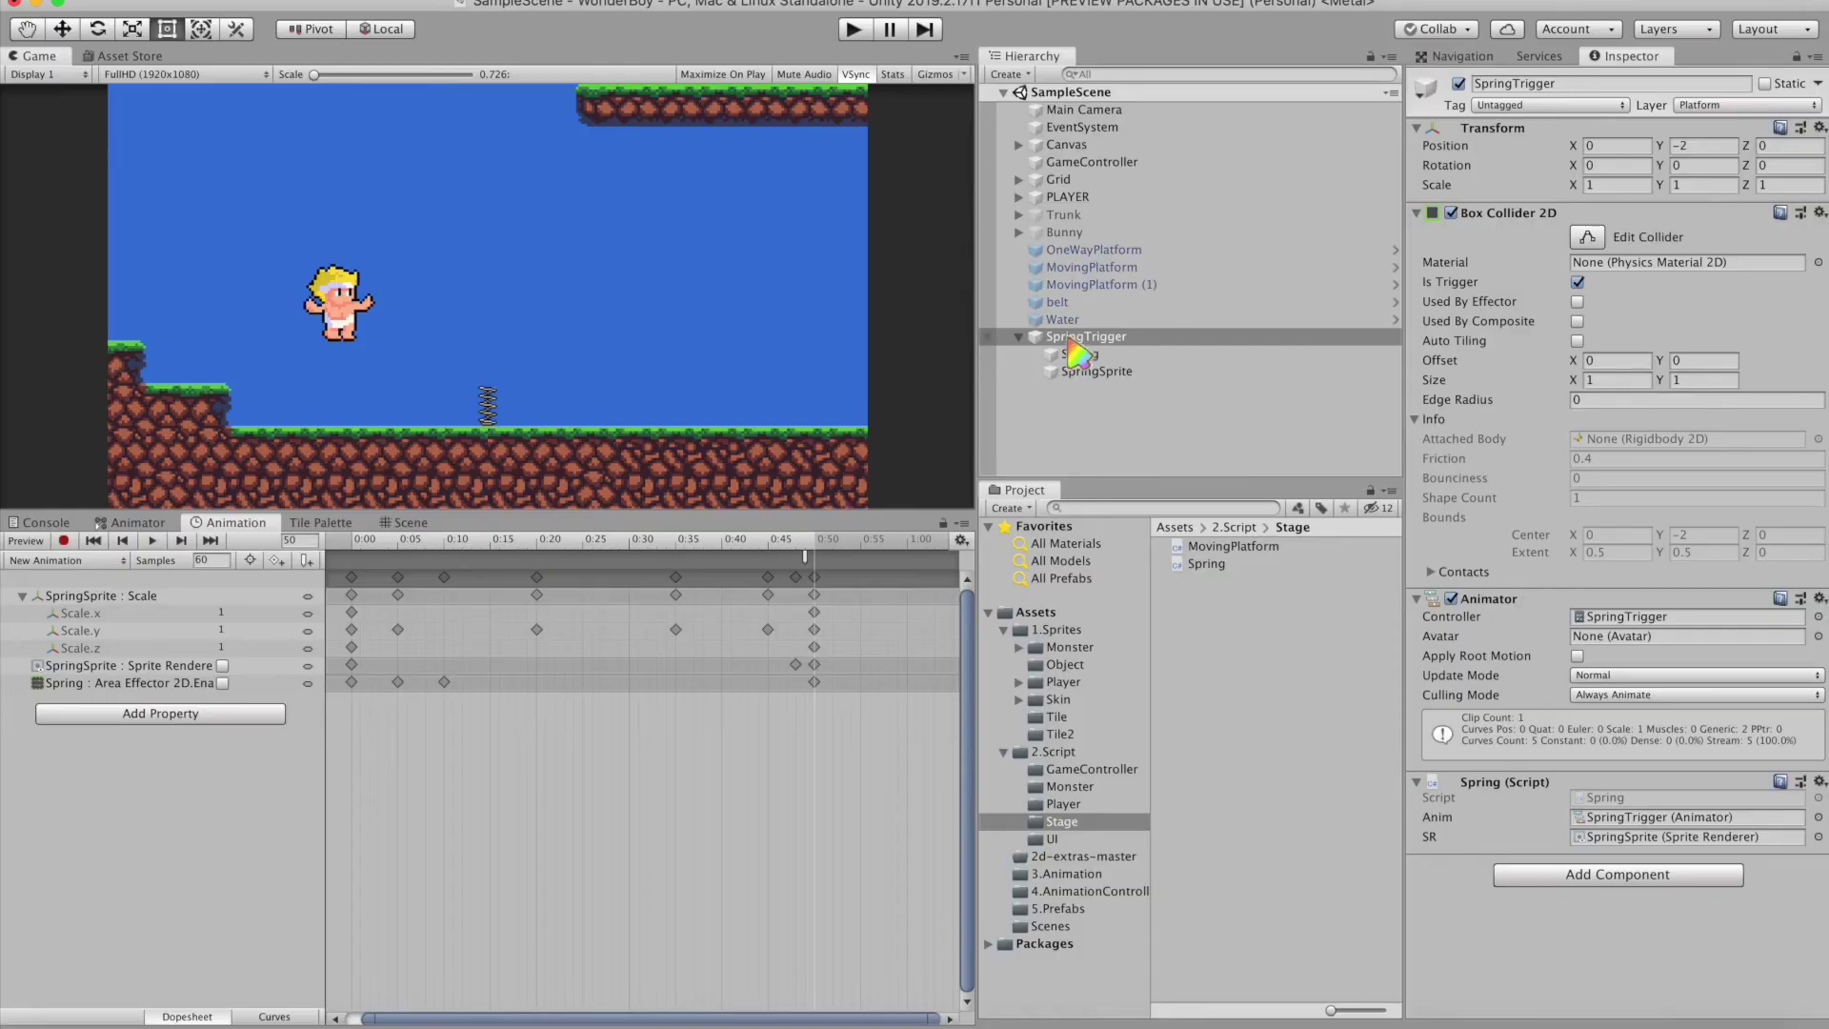
Step: Save SpringTrigger as a prefab in 5.Prefabs and add the plant tile as GGasi
{"action": "left_click_drag", "start_coordinate": [1086, 336], "coordinate": [1202, 757]}
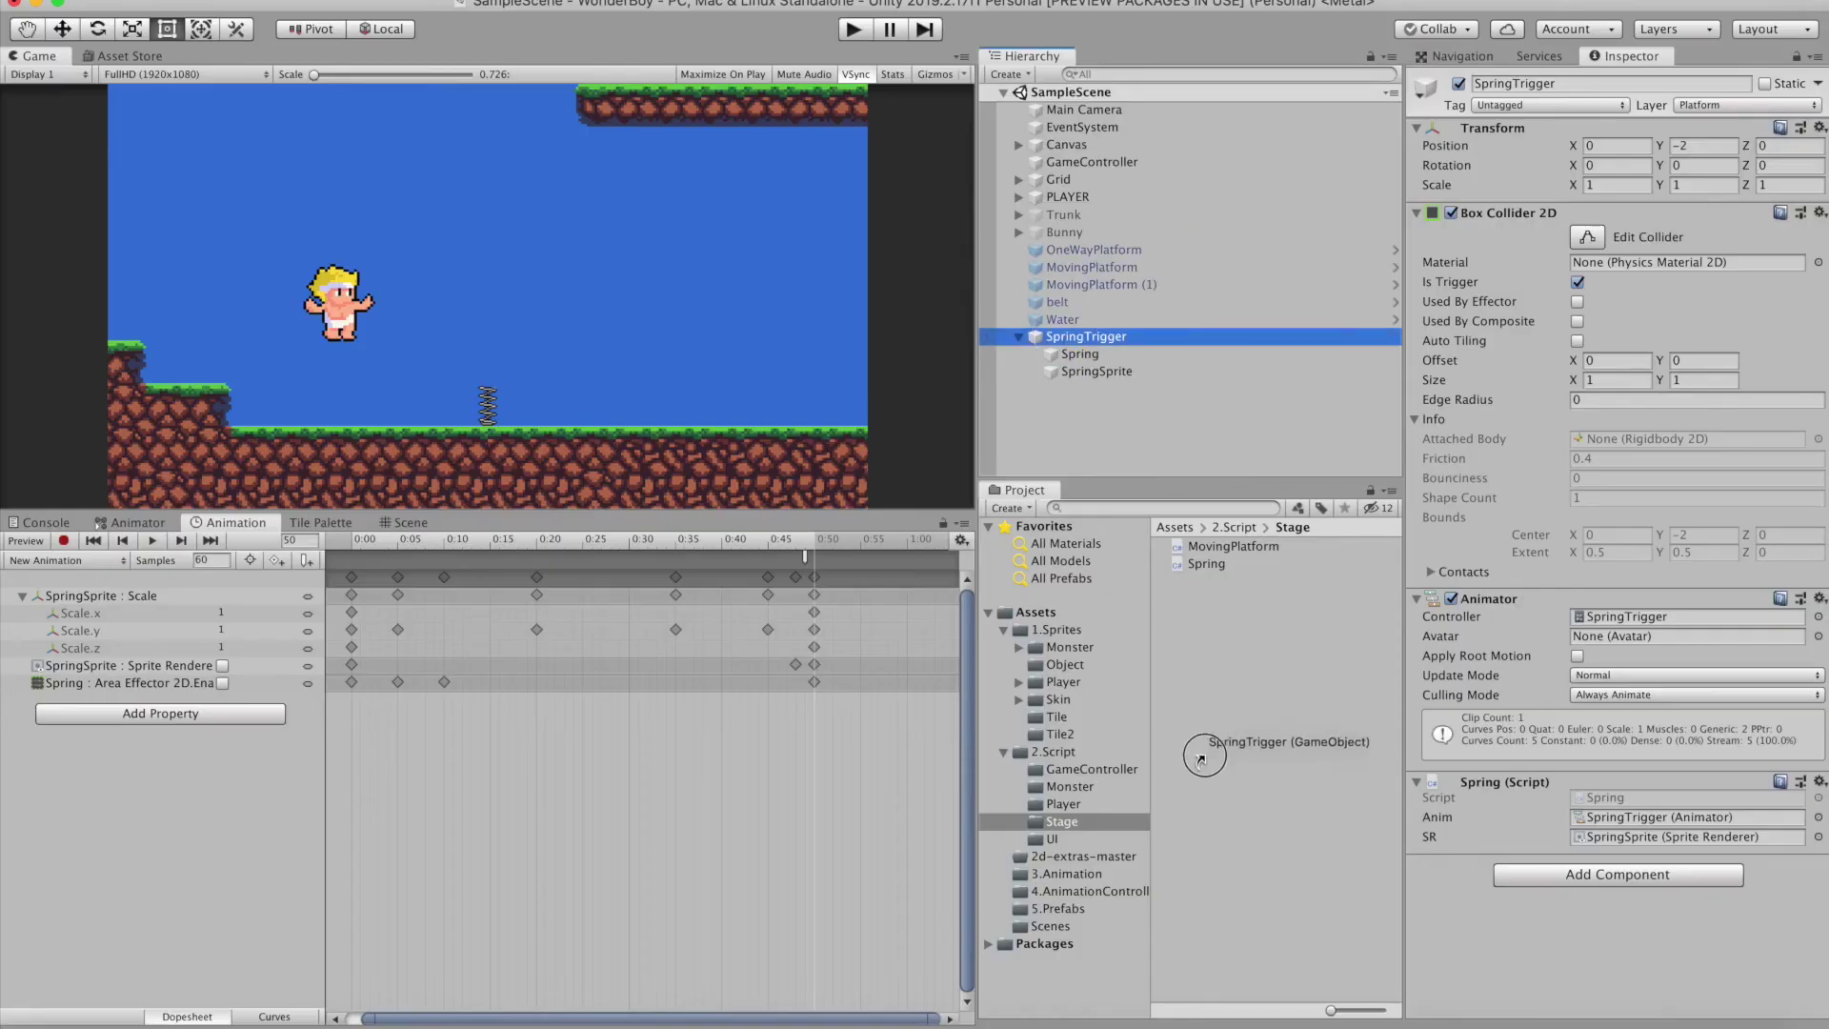
{"action": "left_click_drag", "start_coordinate": [1062, 908], "coordinate": [1065, 912]}
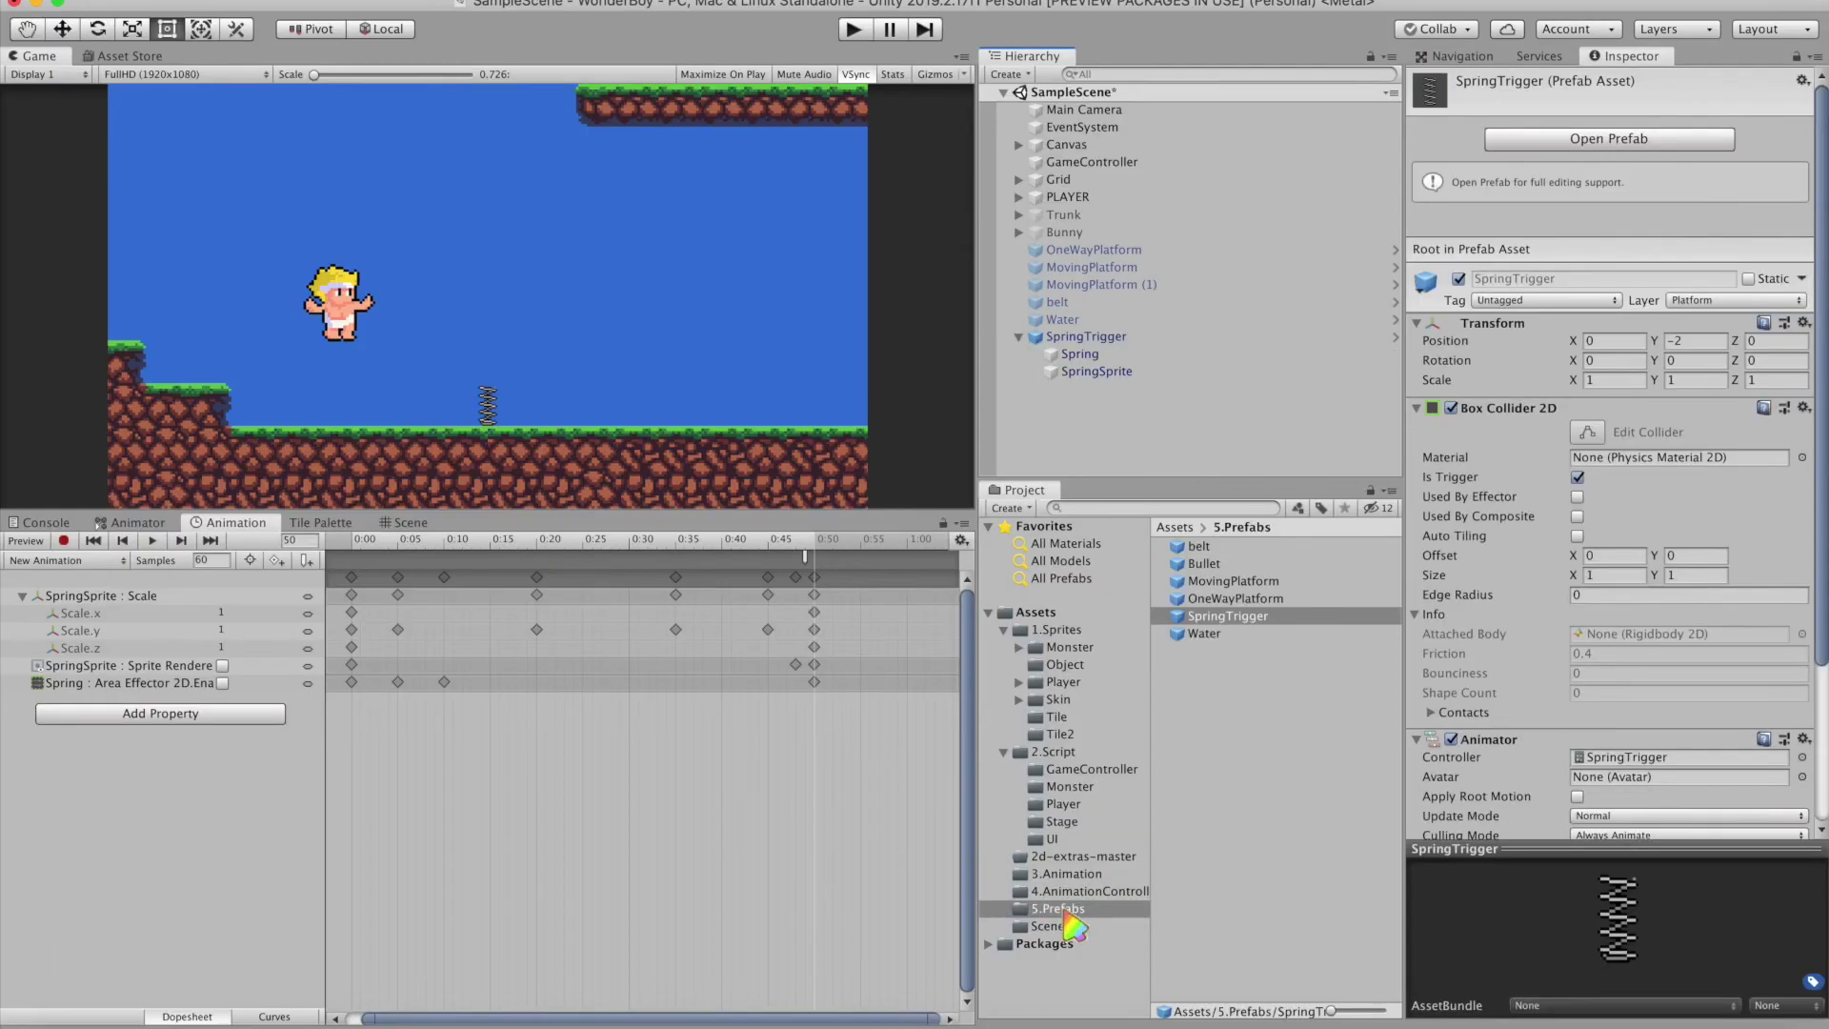
{"action": "left_click", "coordinate": [1219, 827]}
{"action": "left_click", "coordinate": [405, 518]}
{"action": "left_click", "coordinate": [338, 522]}
{"action": "type", "text": "GGas"}
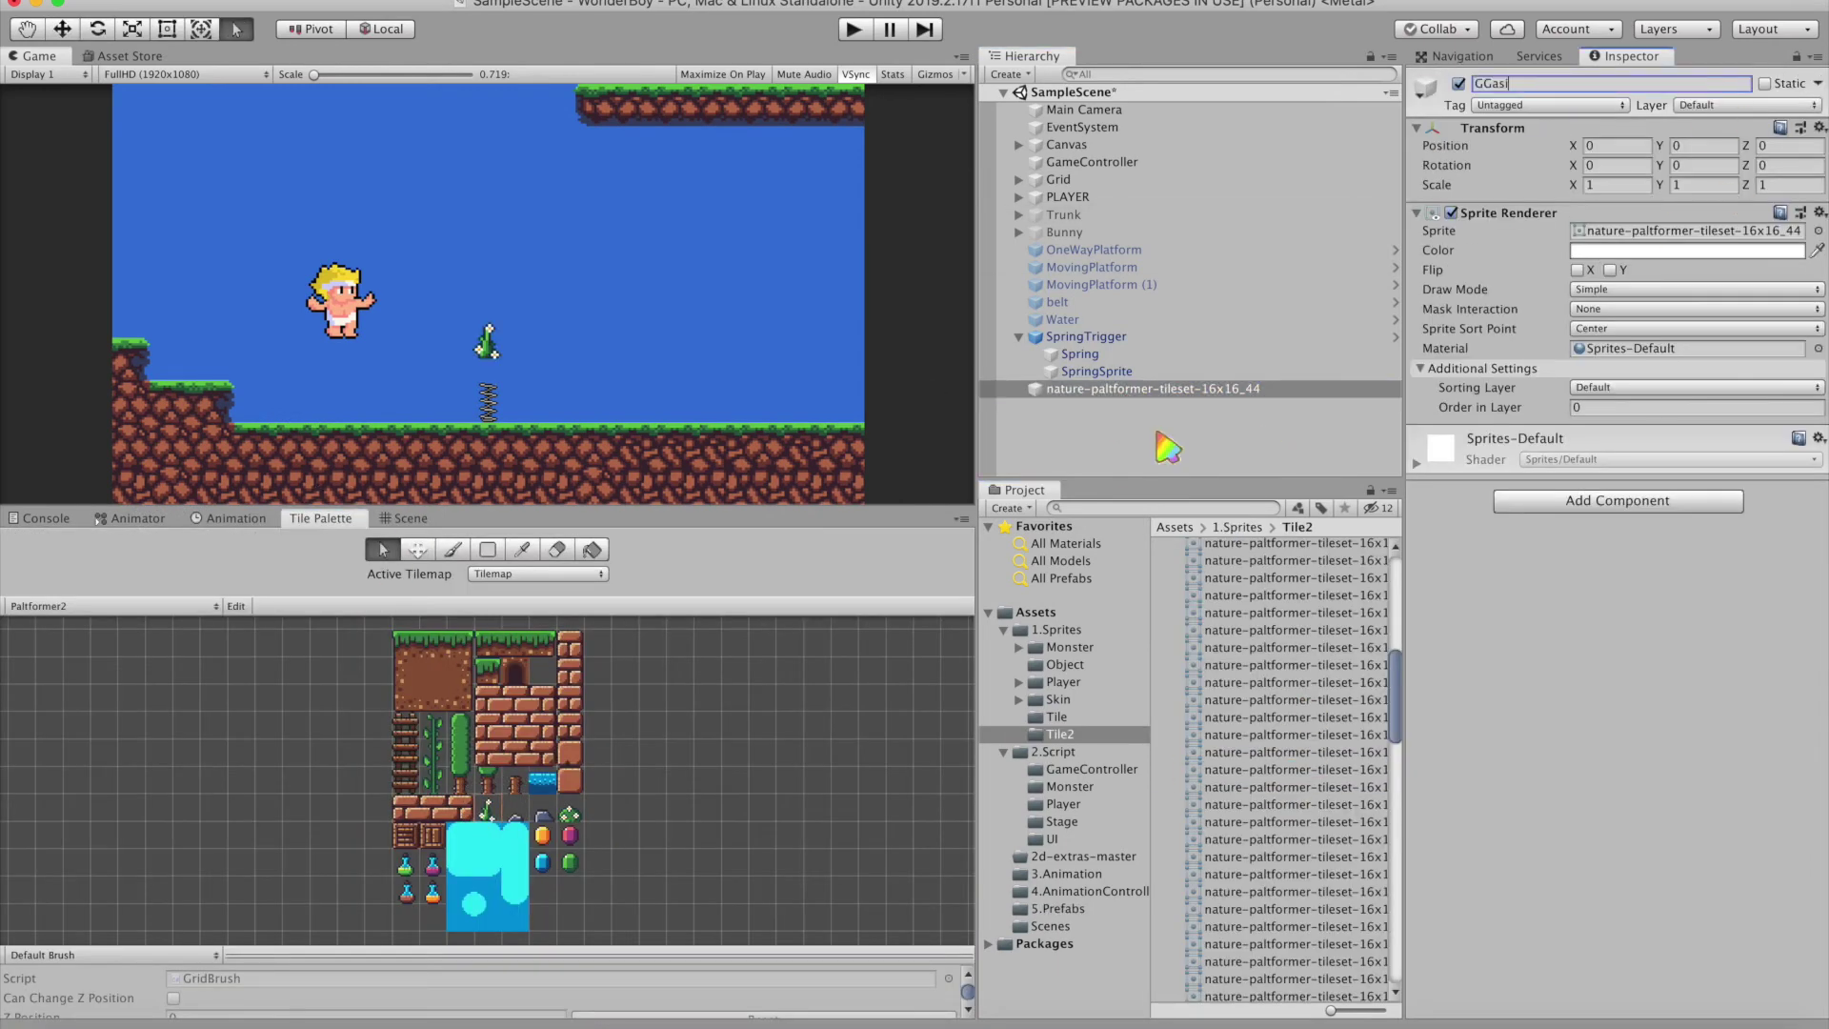
Step: Give GGasi a trigger Polygon Collider 2D, the Monster tag and the Platform layer
{"action": "left_click", "coordinate": [1617, 500]}
{"action": "type", "text": "coll"}
{"action": "left_click", "coordinate": [1622, 759]}
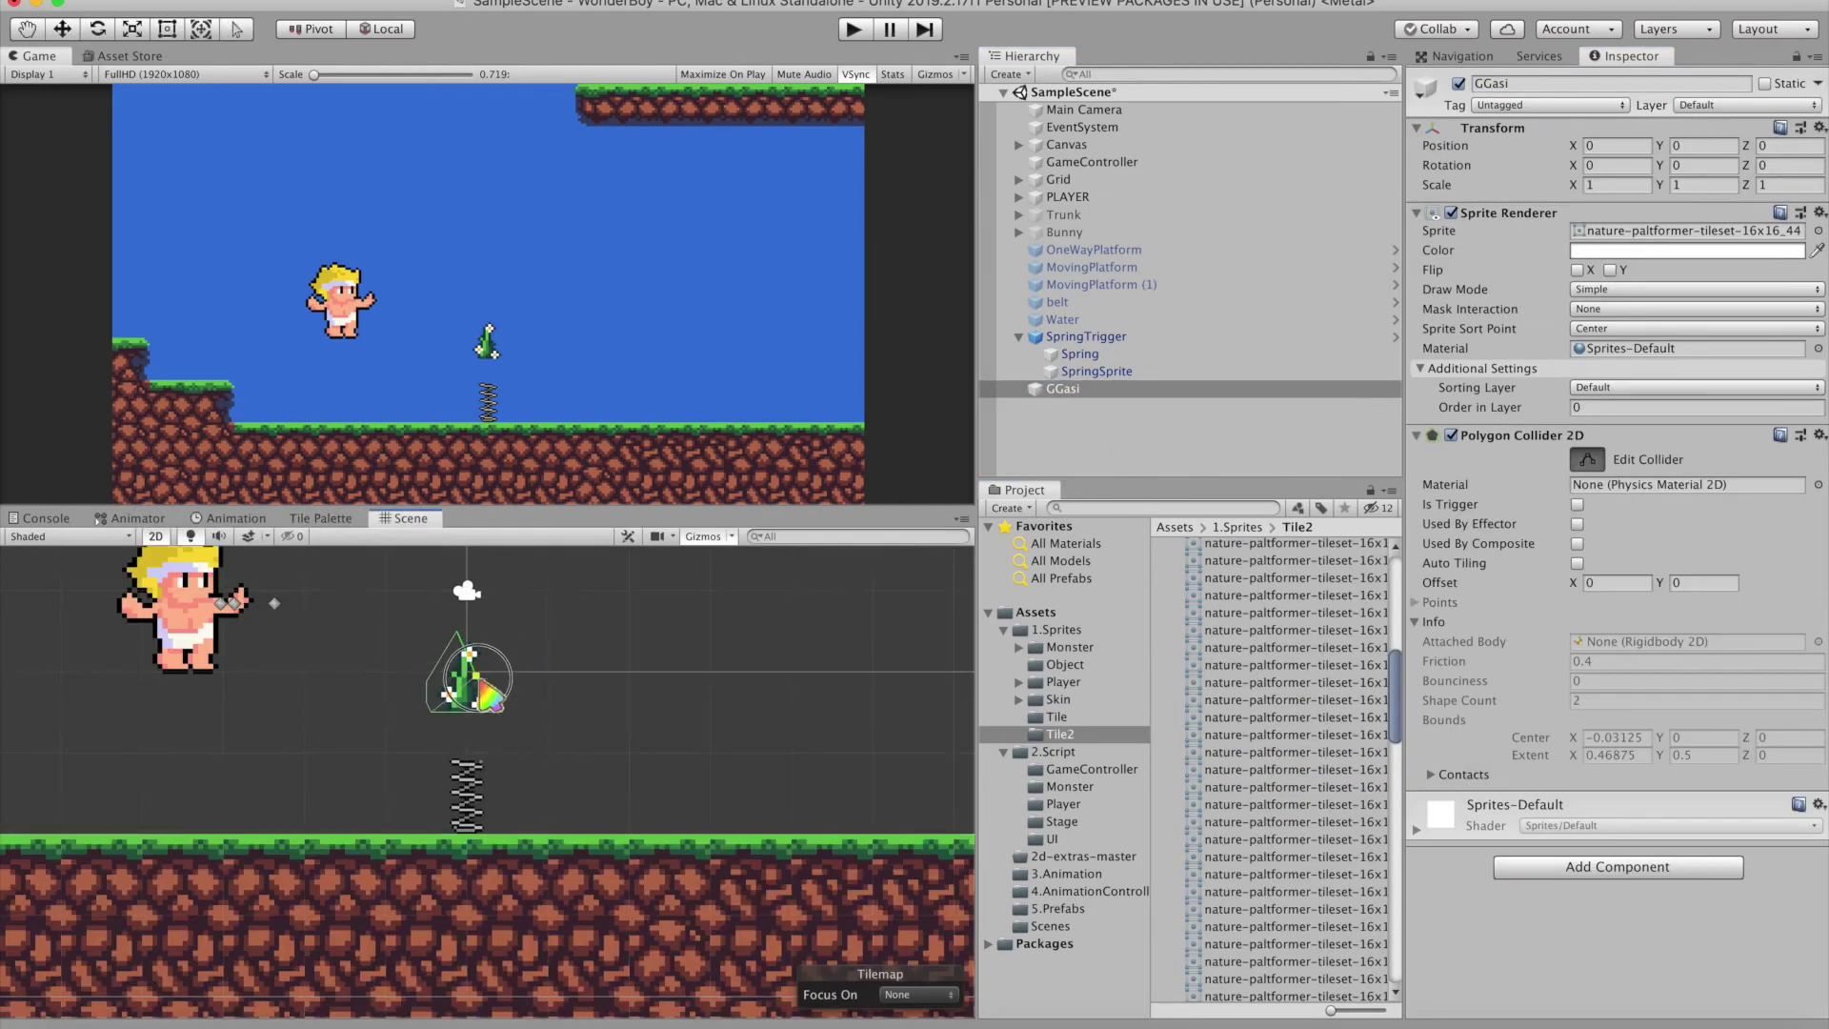
{"action": "left_click", "coordinate": [1576, 504]}
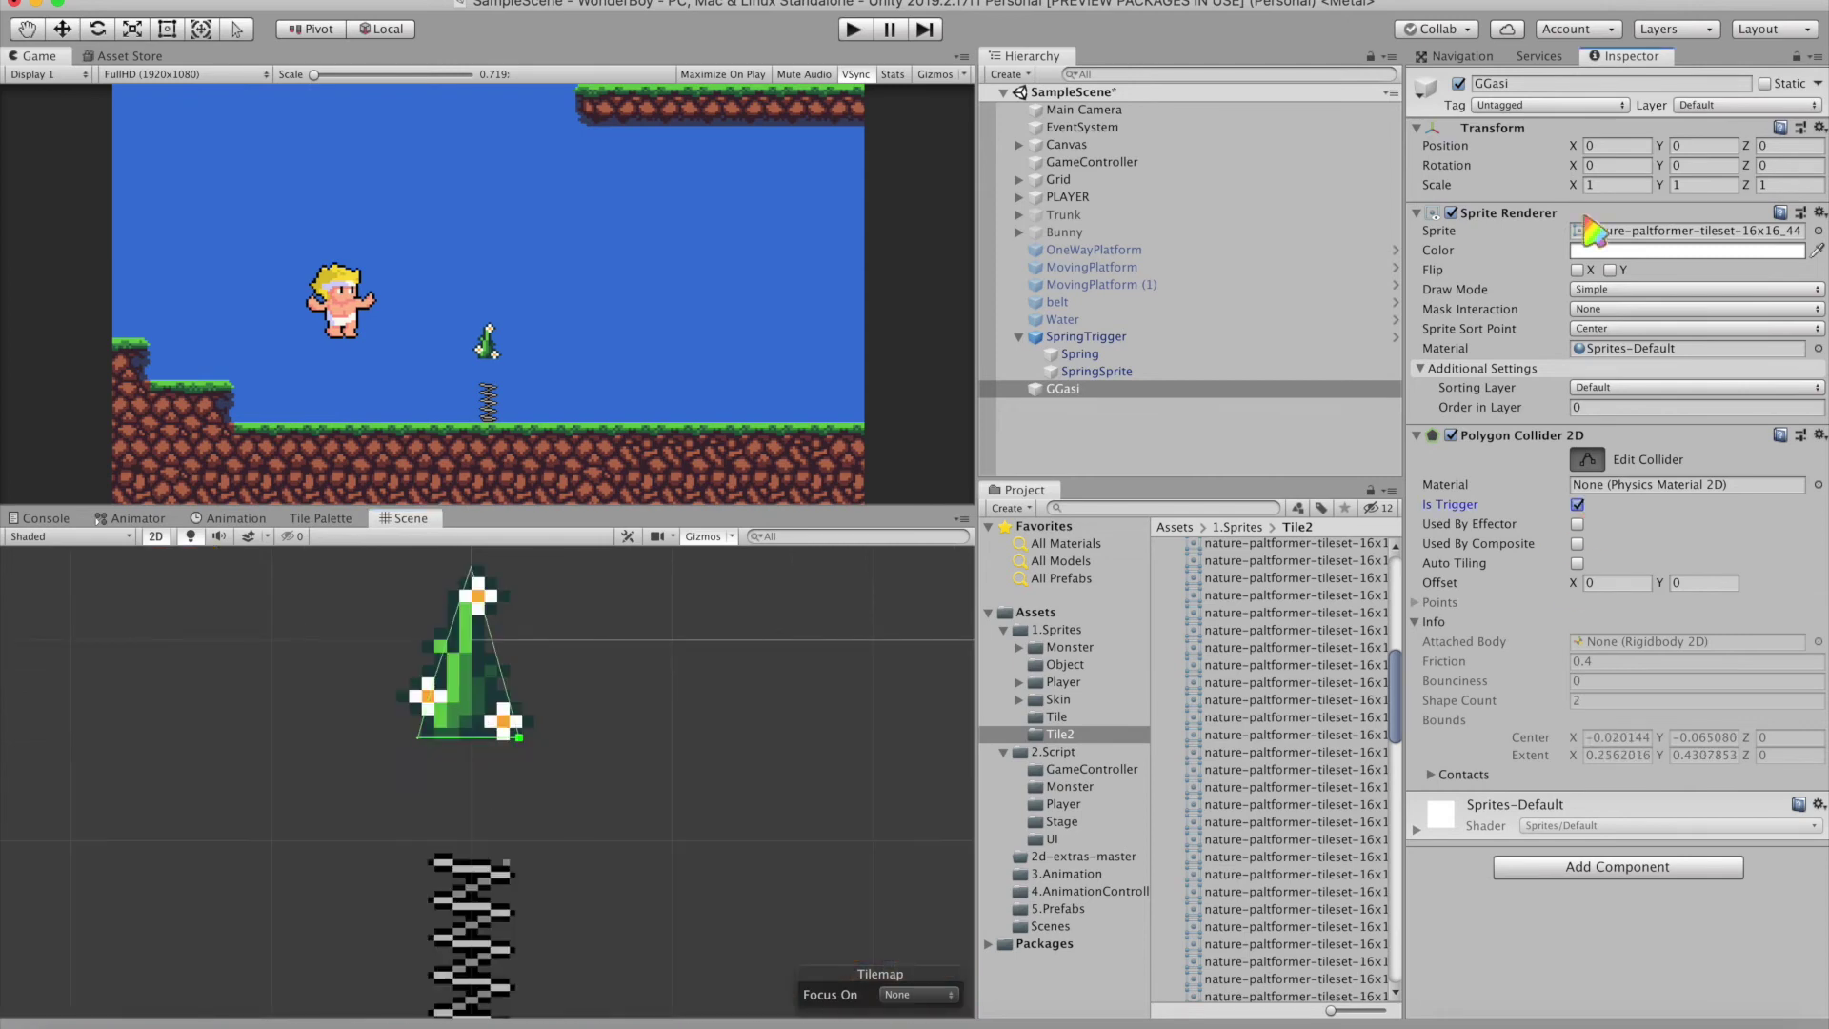
{"action": "left_click", "coordinate": [1503, 106]}
{"action": "left_click", "coordinate": [1567, 231]}
{"action": "left_click", "coordinate": [1726, 106]}
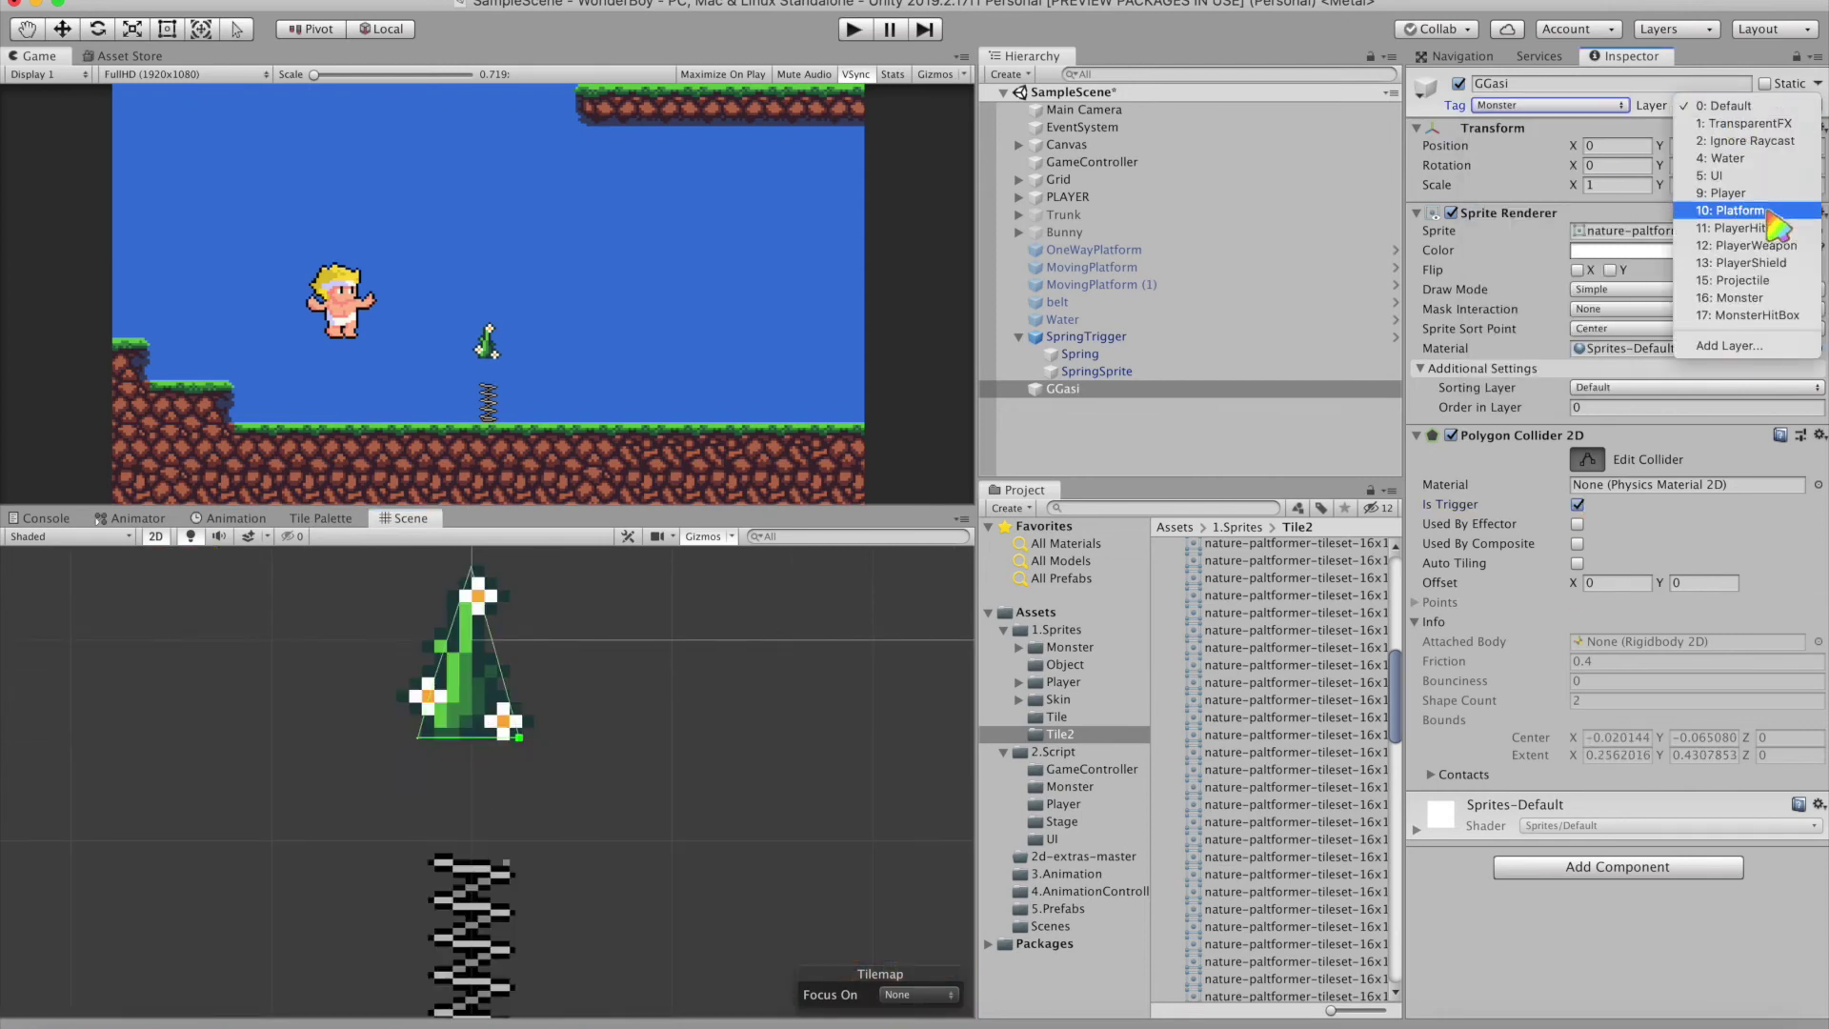
{"action": "left_click", "coordinate": [1730, 210]}
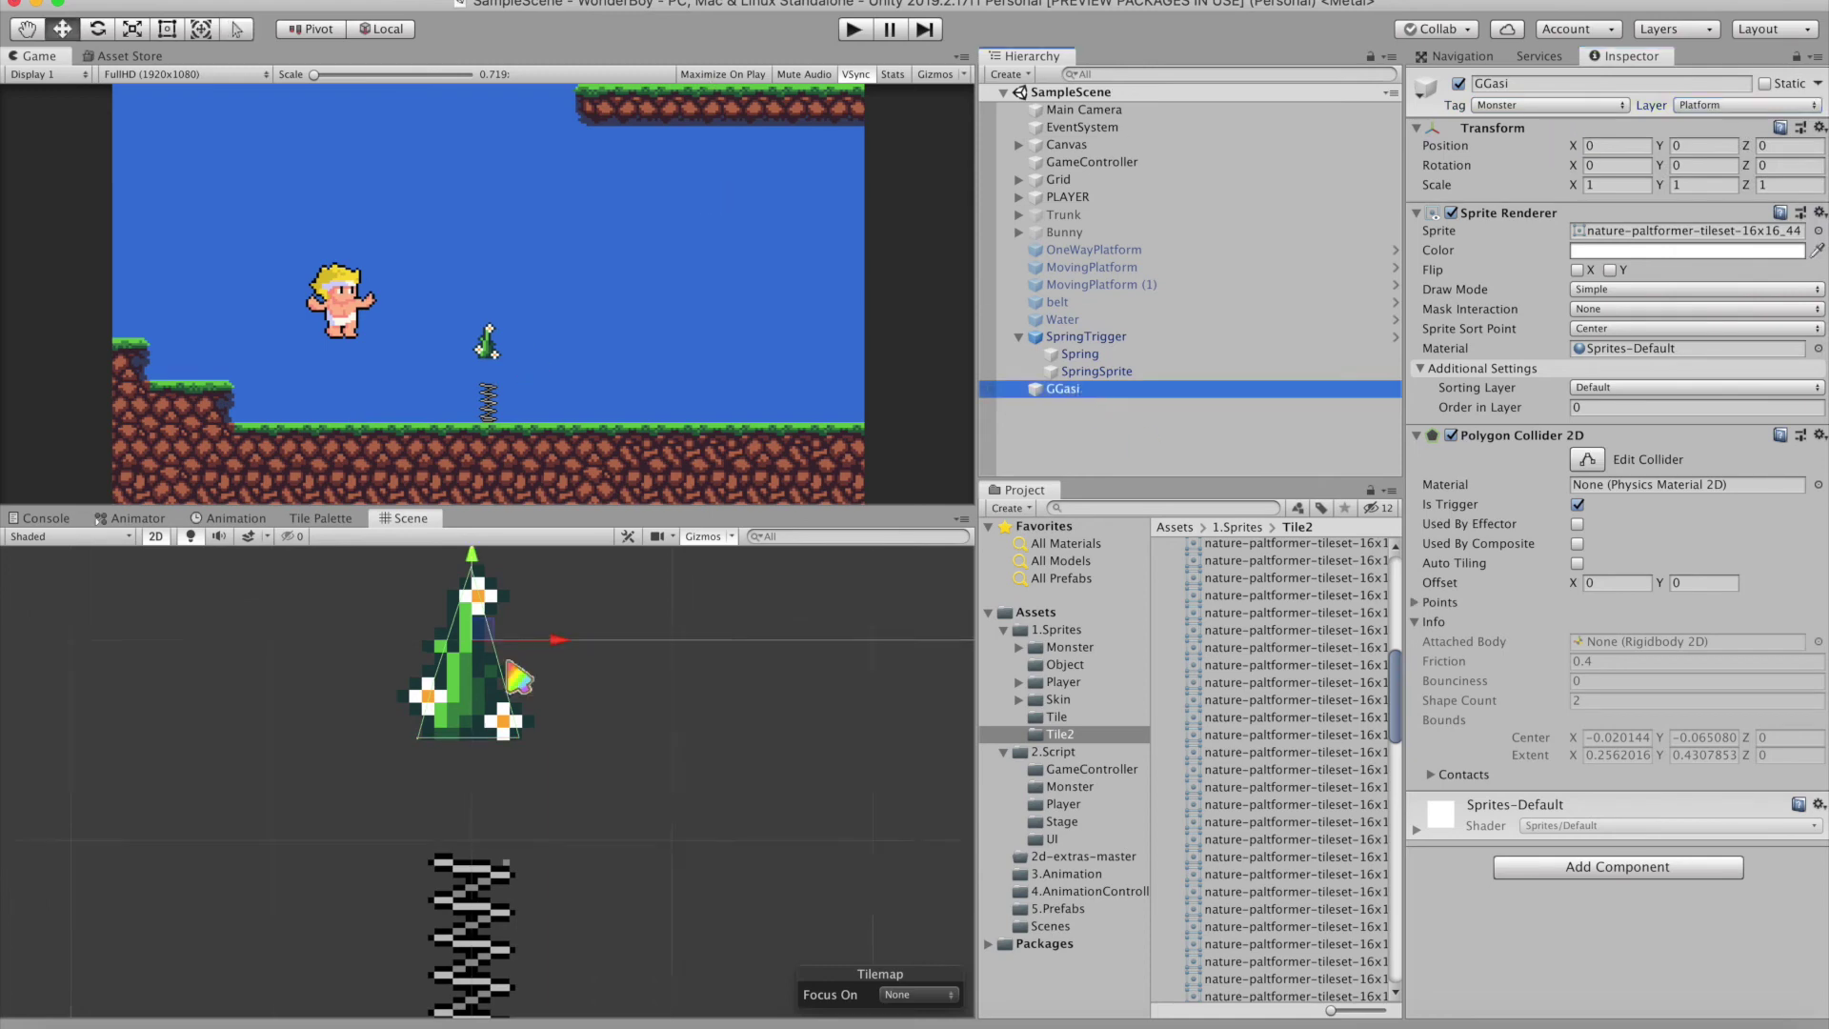
Step: Test-run the plant hazard, then save GGasi as a prefab in 5.Prefabs
{"action": "key", "text": "ctrl+p"}
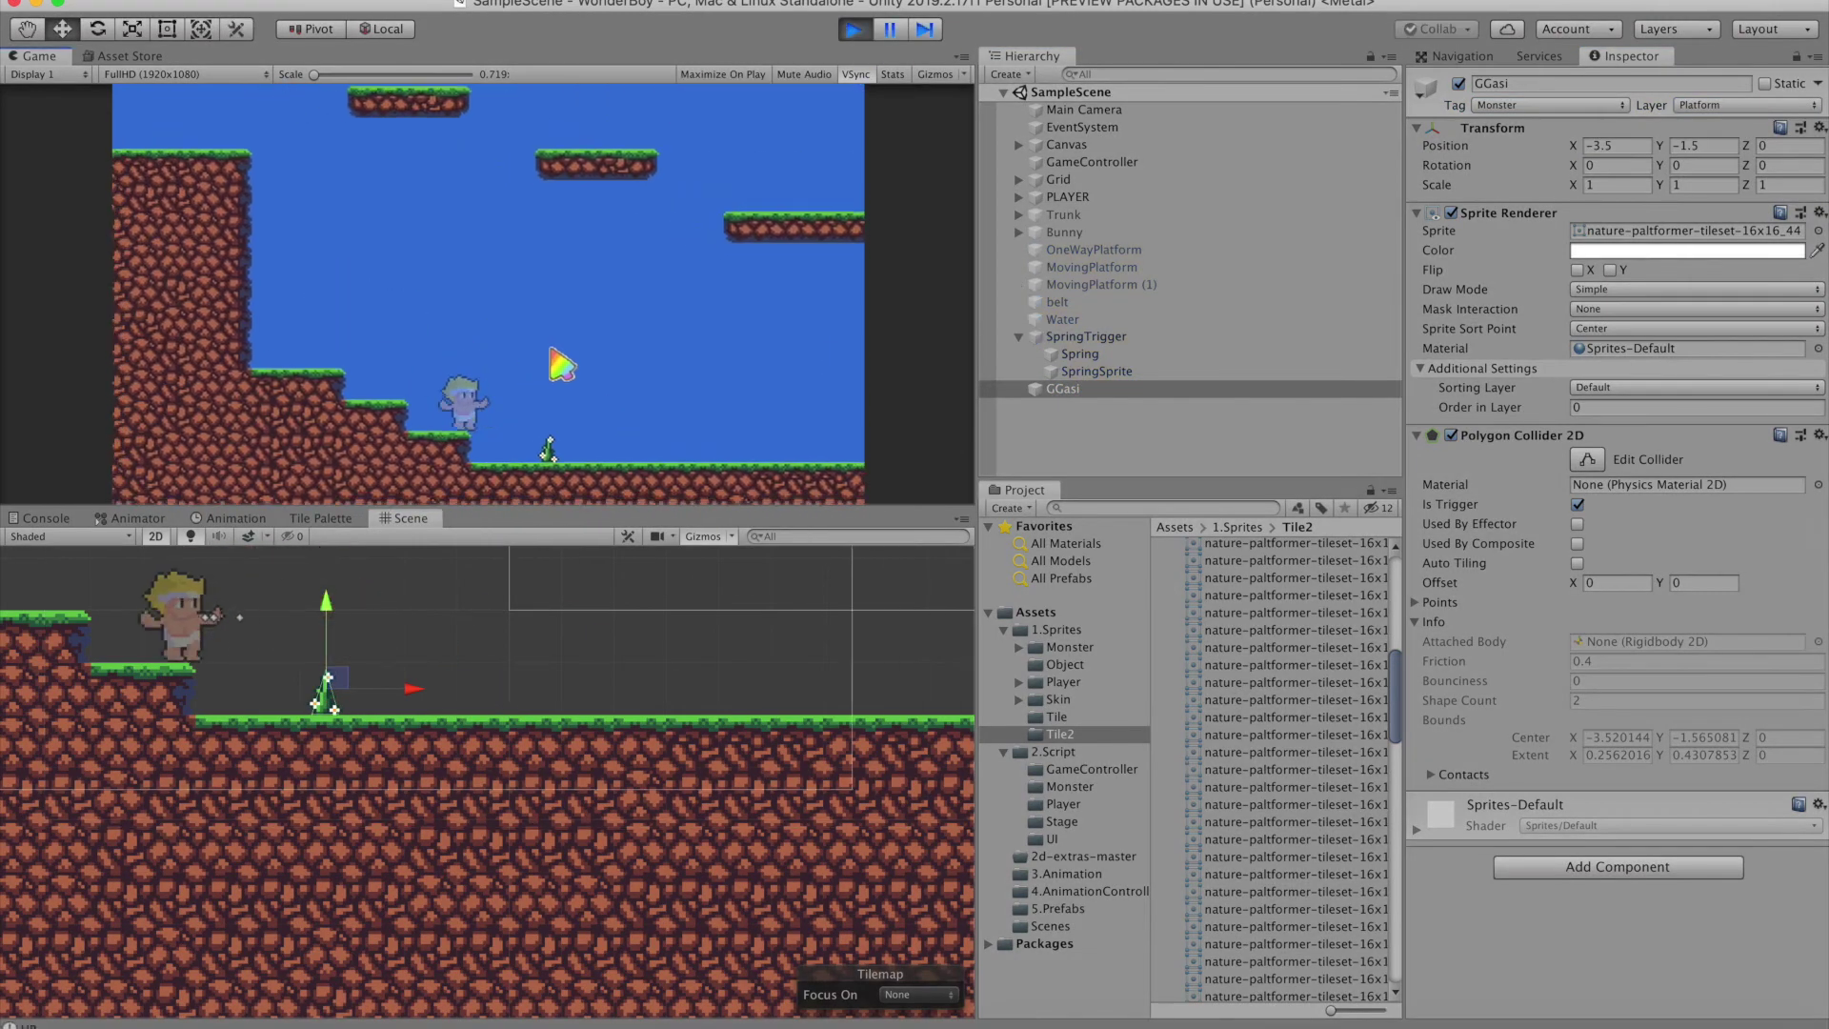
{"action": "key", "text": "ctrl+p"}
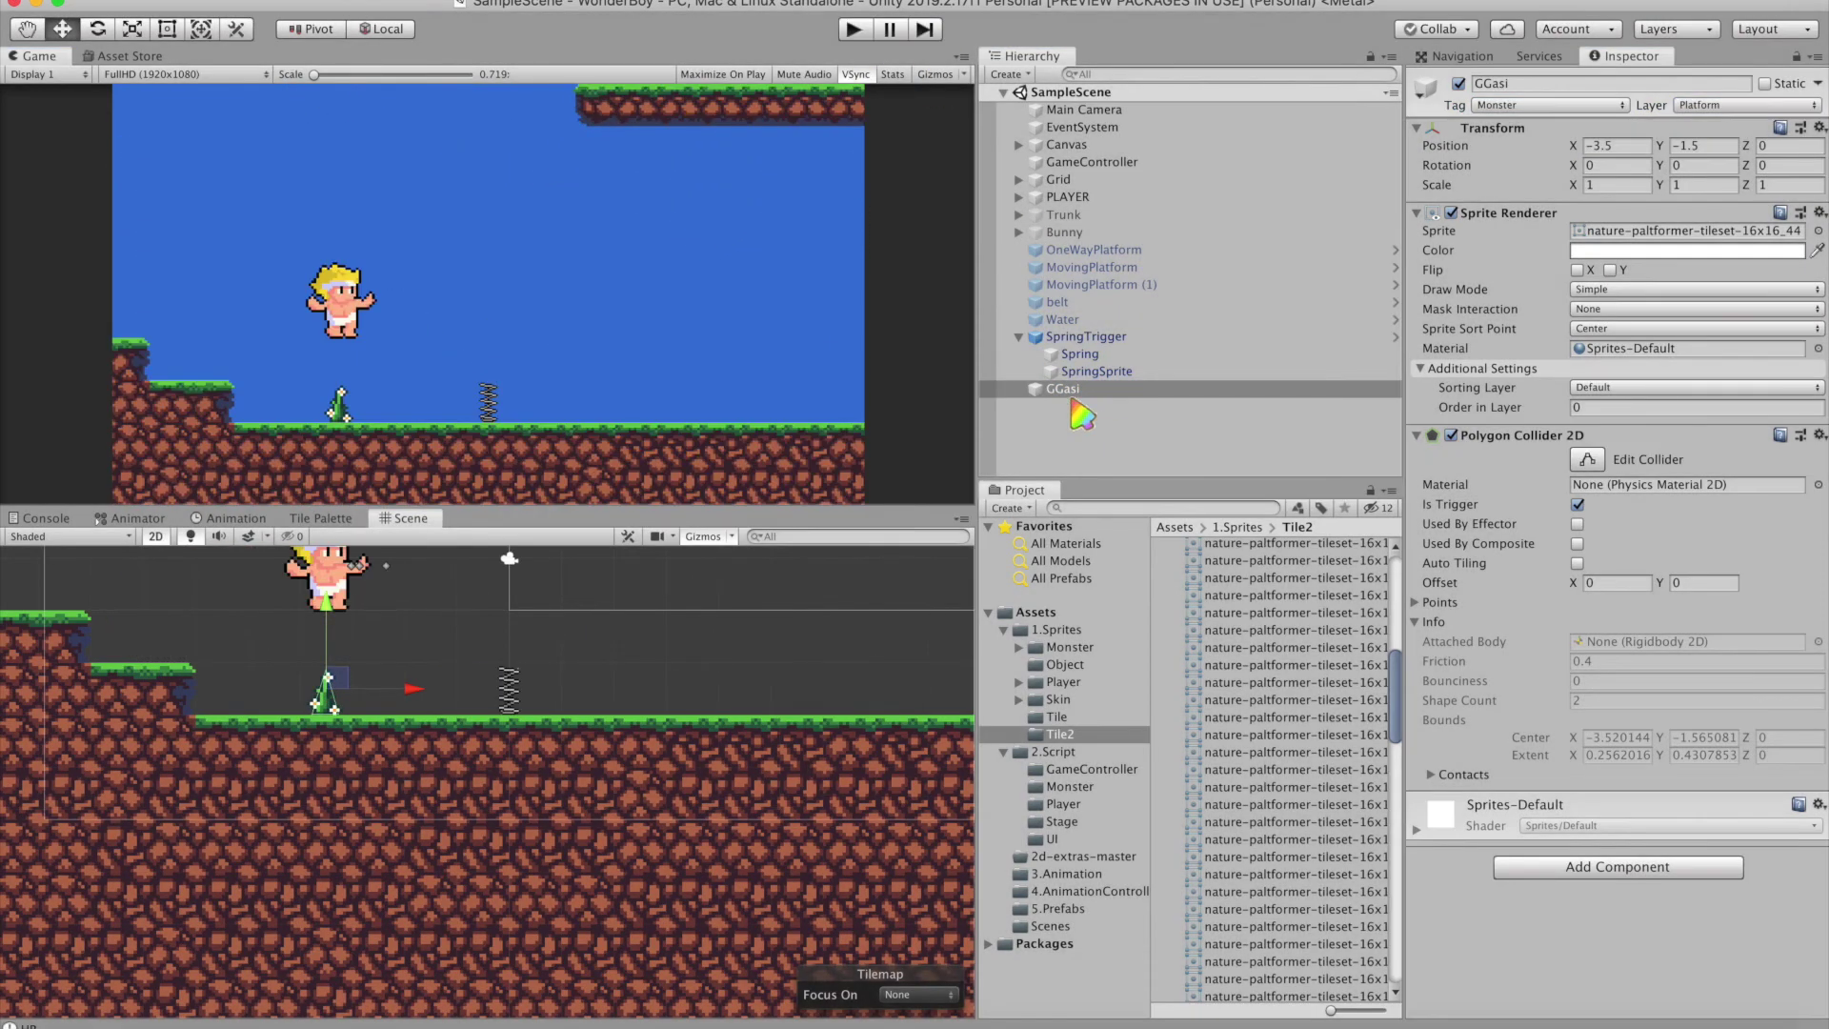
{"action": "left_click_drag", "start_coordinate": [1062, 388], "coordinate": [1262, 597]}
{"action": "left_click_drag", "start_coordinate": [1198, 798], "coordinate": [1057, 908]}
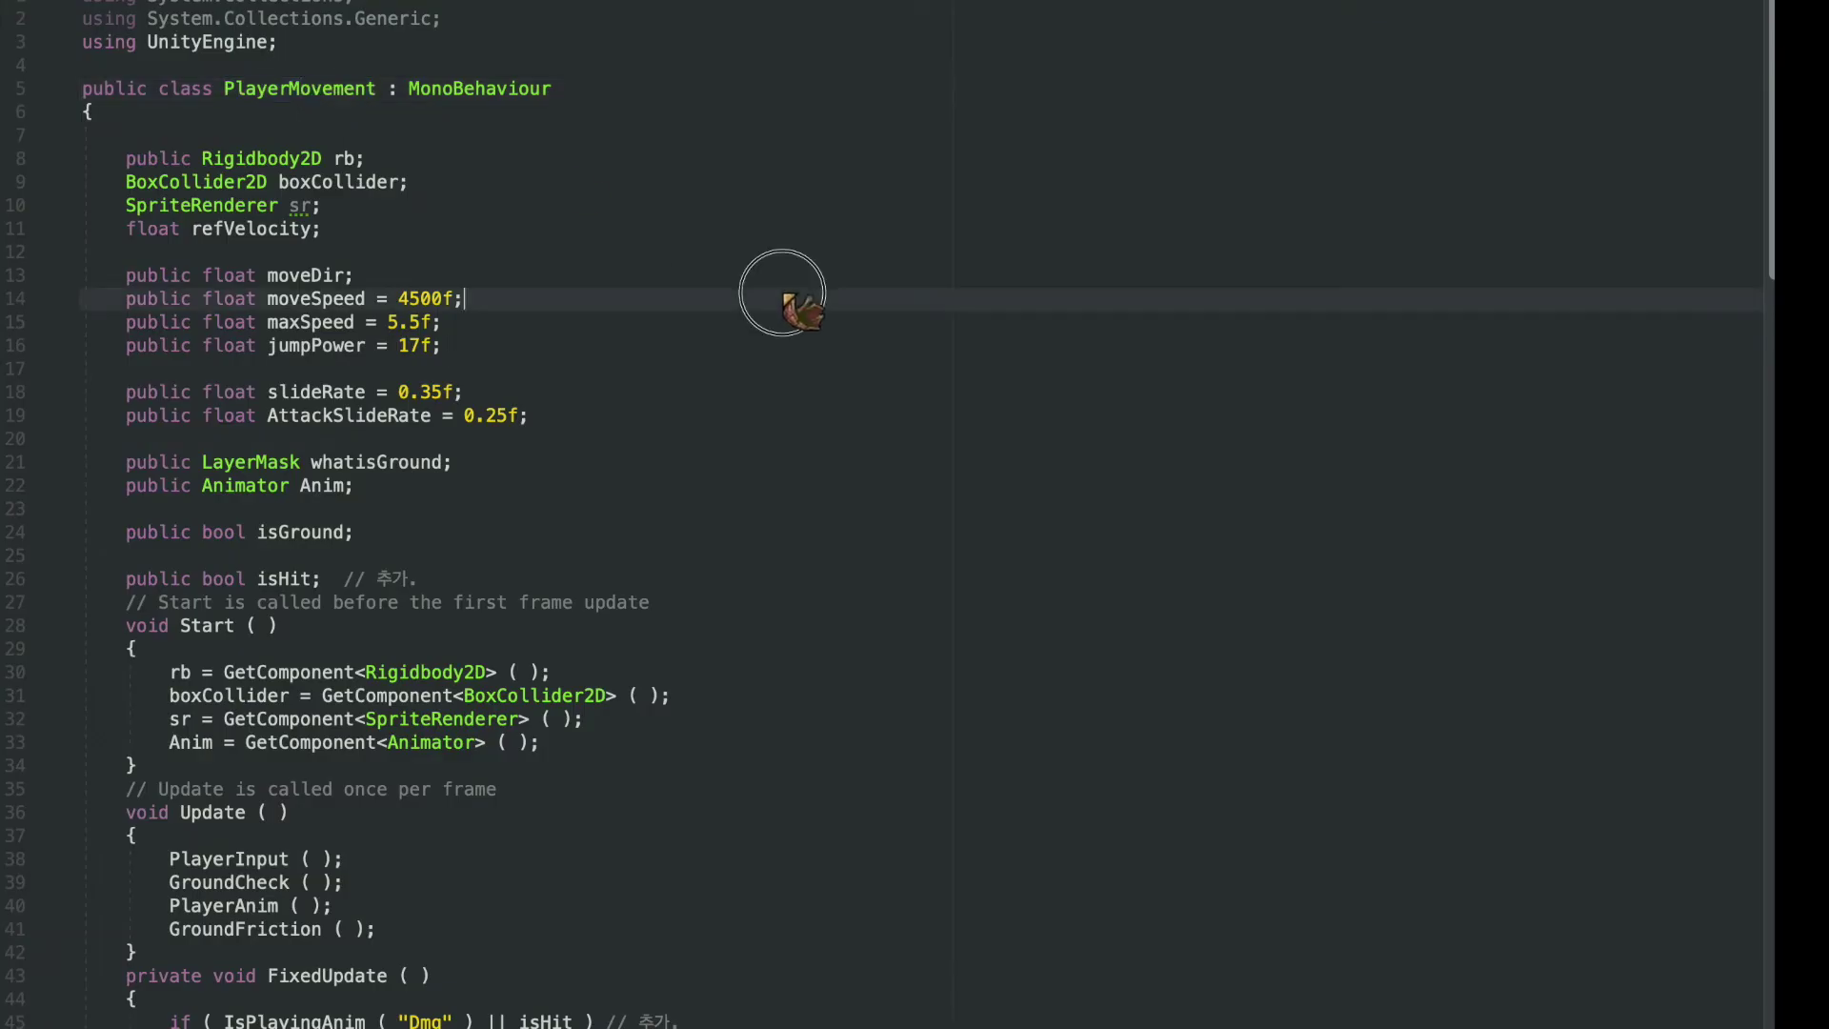
Step: Comment out the else block that caps velocity at maxSpeed
{"action": "scroll", "coordinate": [958, 400], "scroll_direction": "down", "scroll_amount": 8}
{"action": "scroll", "coordinate": [938, 396], "scroll_direction": "down", "scroll_amount": 1}
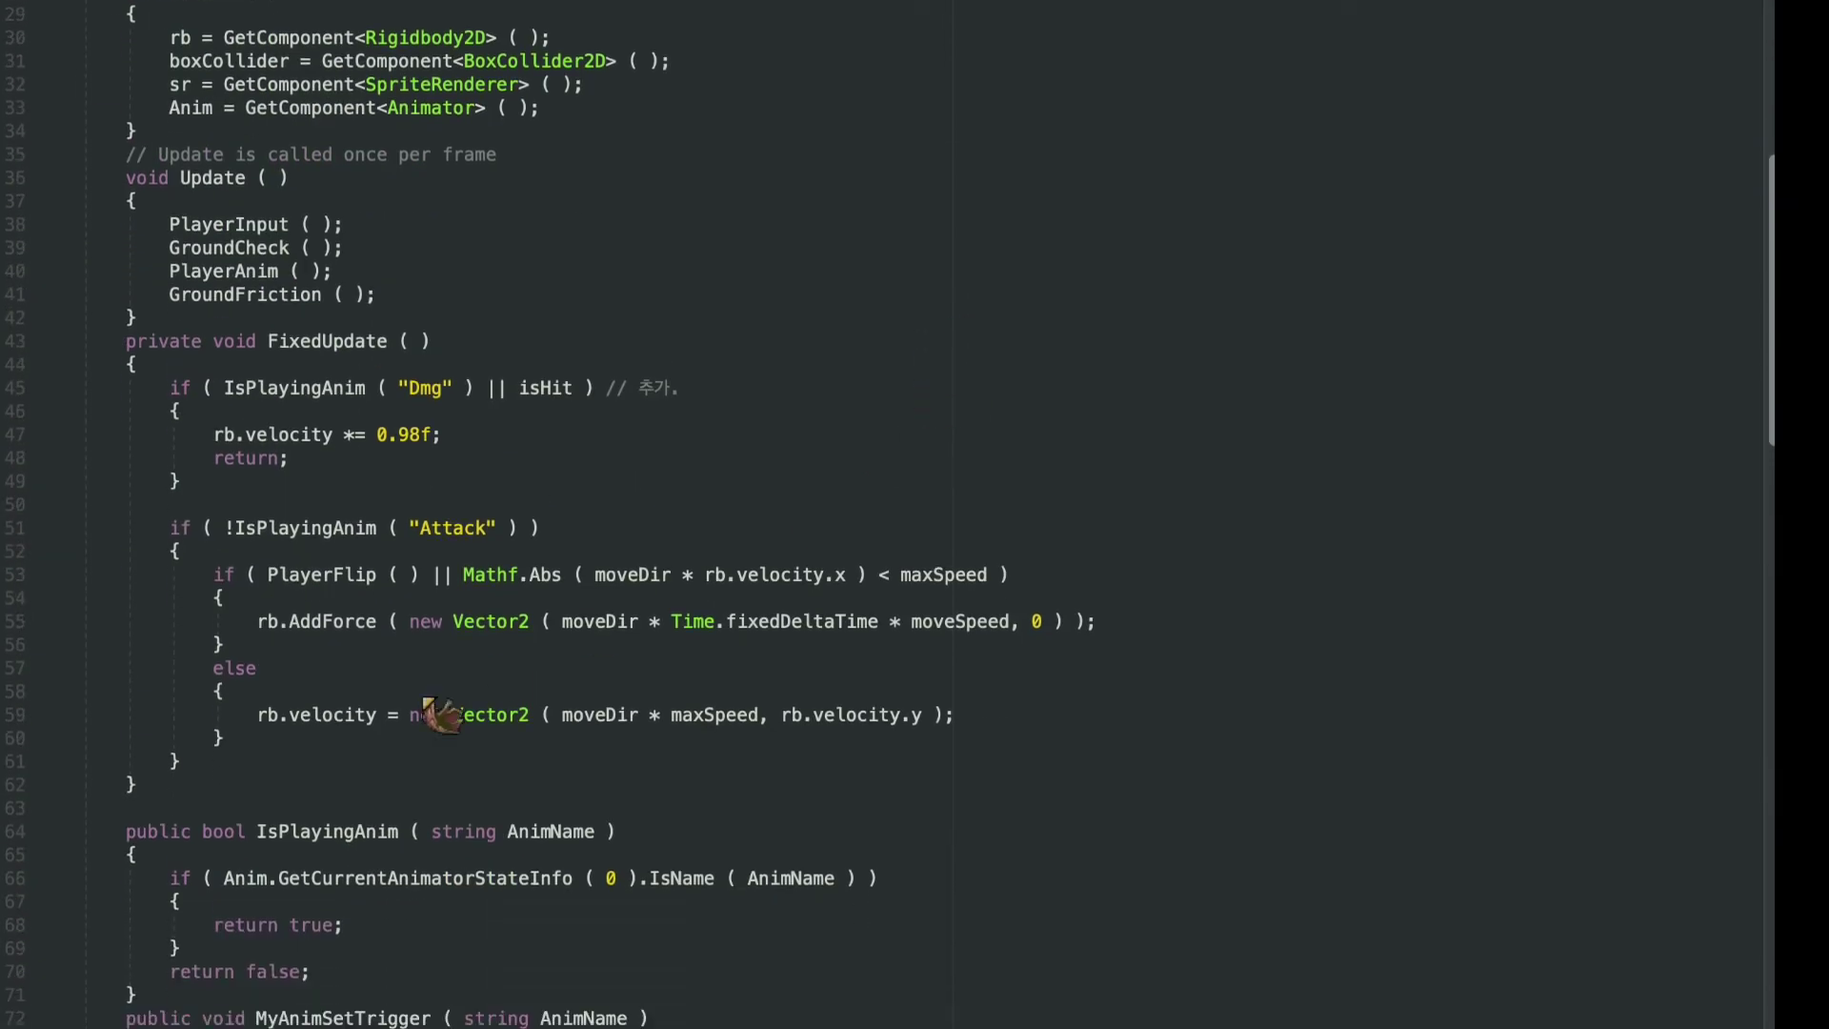
{"action": "left_click_drag", "start_coordinate": [196, 671], "coordinate": [352, 743]}
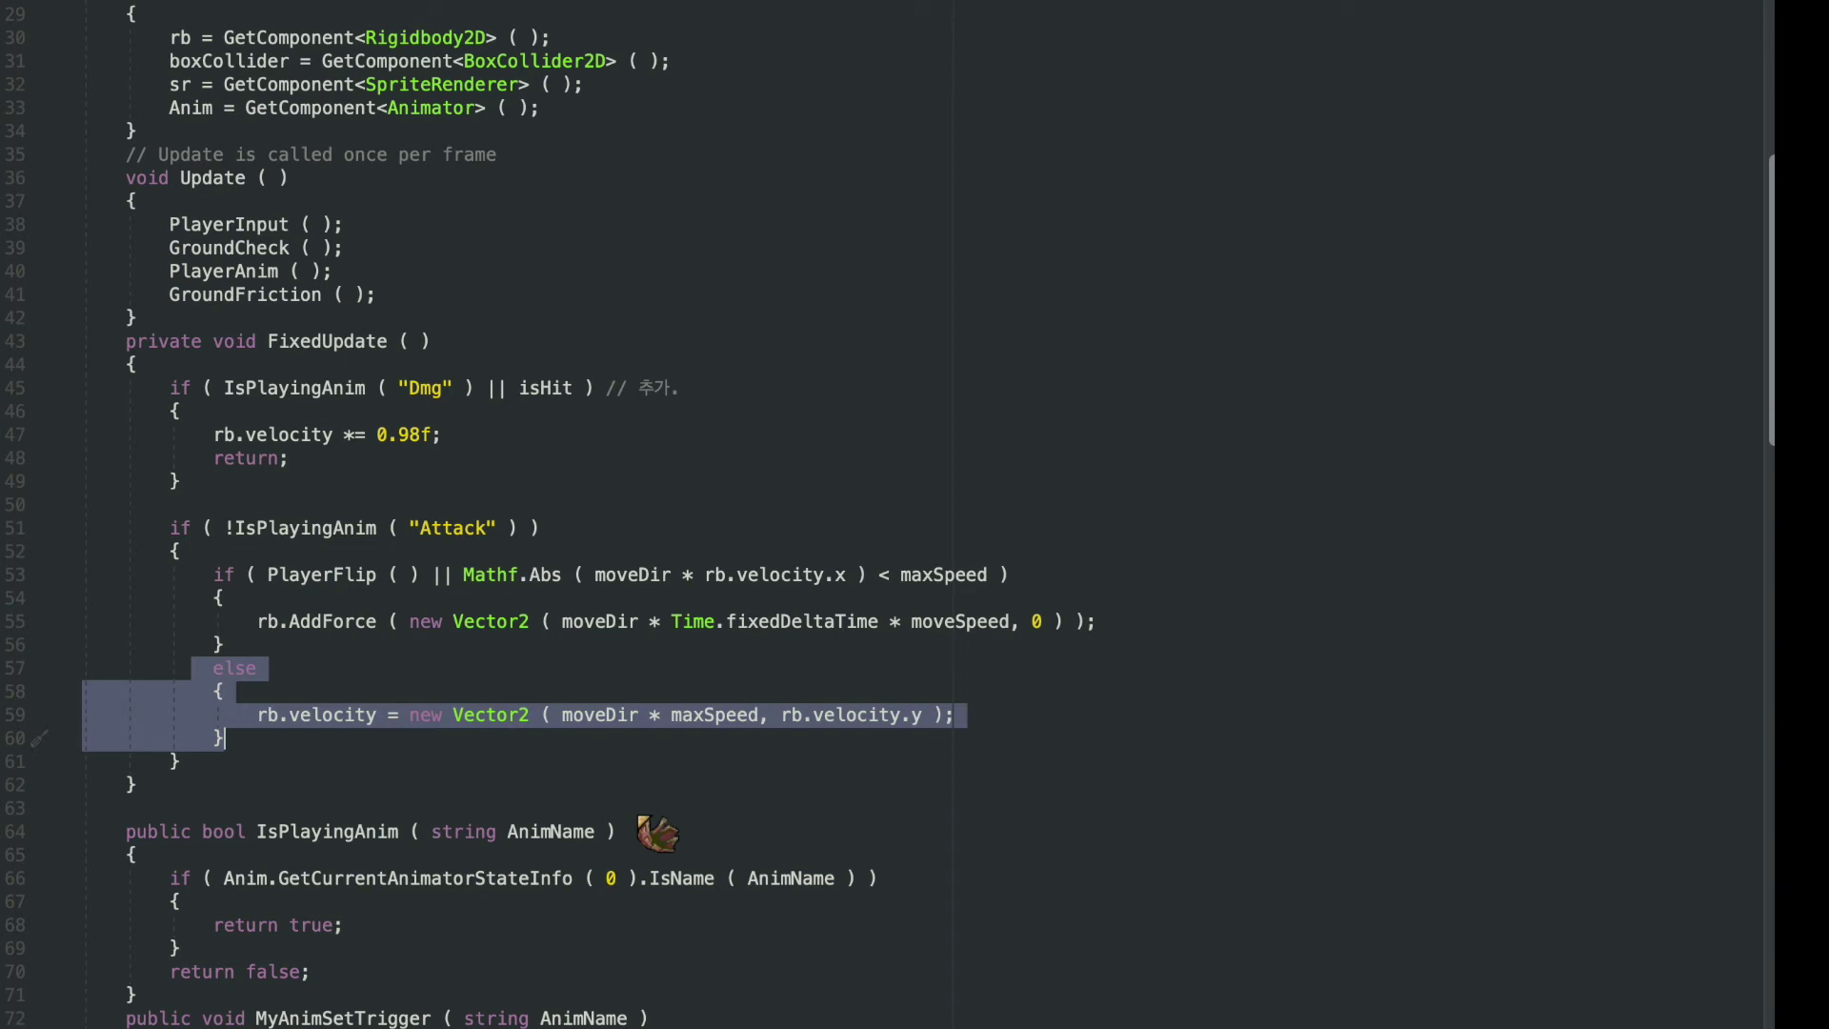
{"action": "key", "text": "ctrl+k"}
{"action": "key", "text": "ctrl+c"}
{"action": "left_click", "coordinate": [916, 760]}
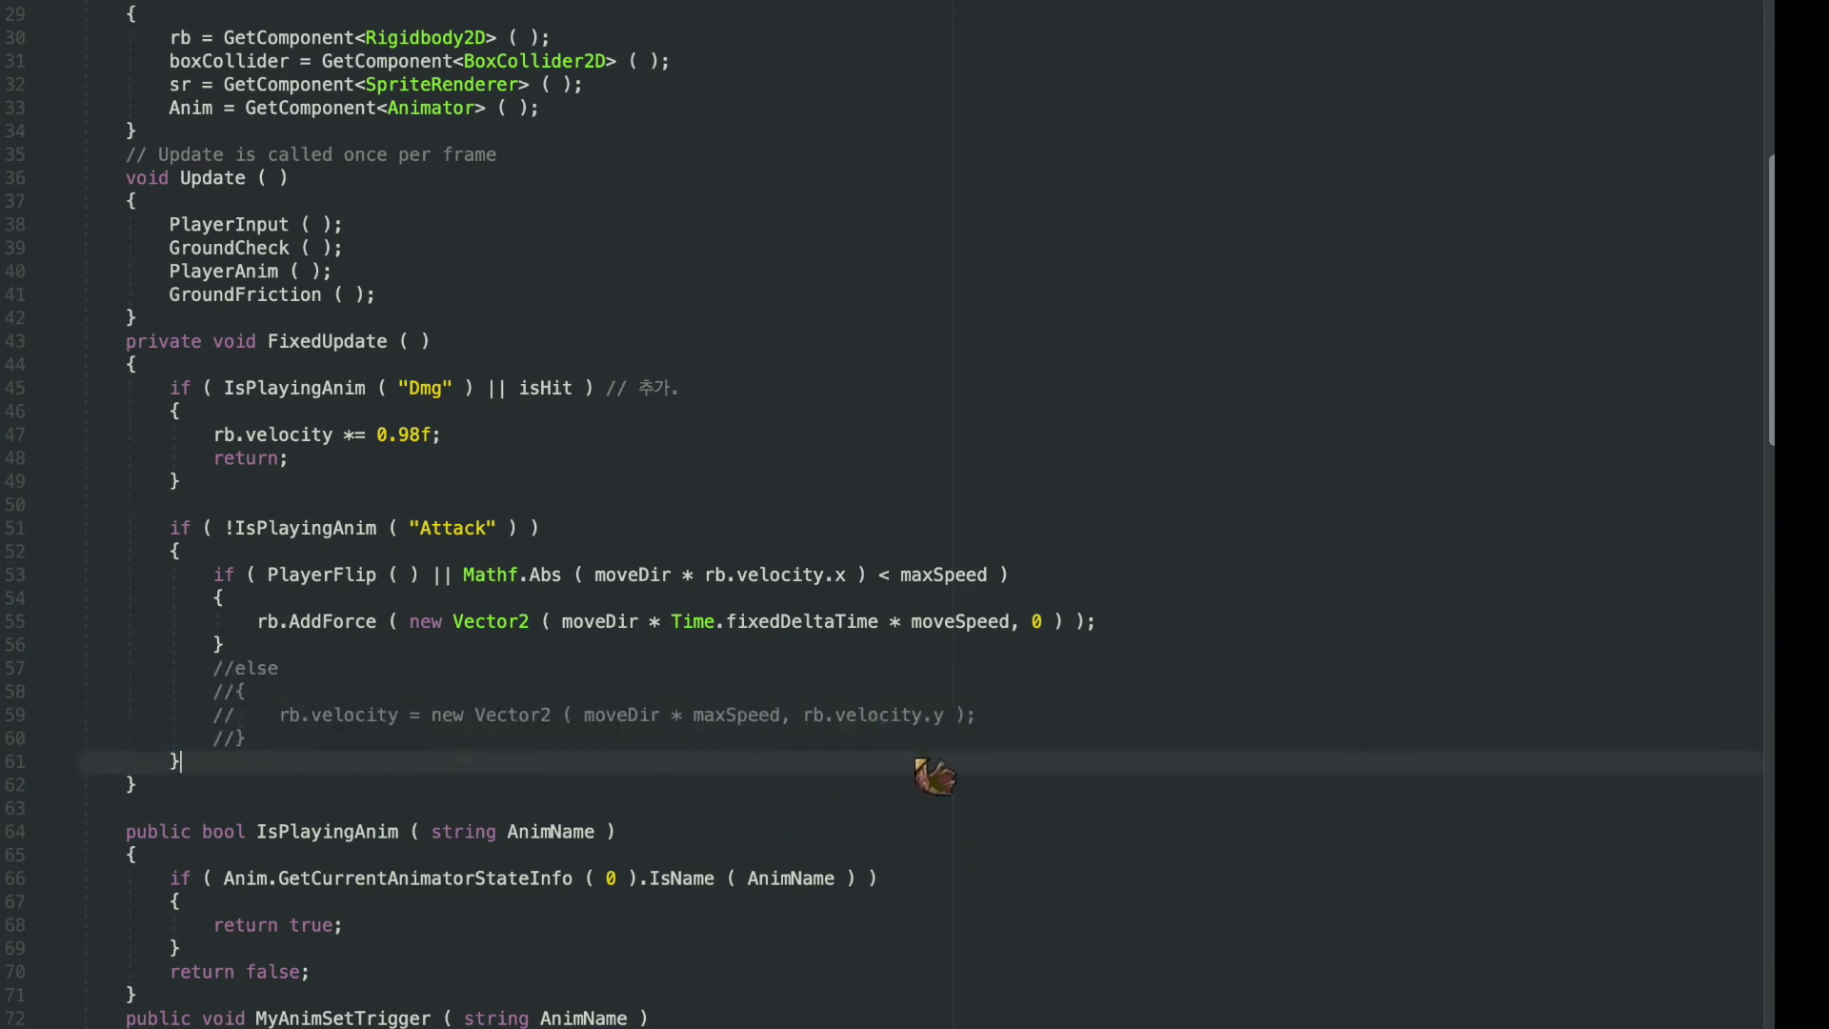
{"action": "left_click", "coordinate": [985, 735]}
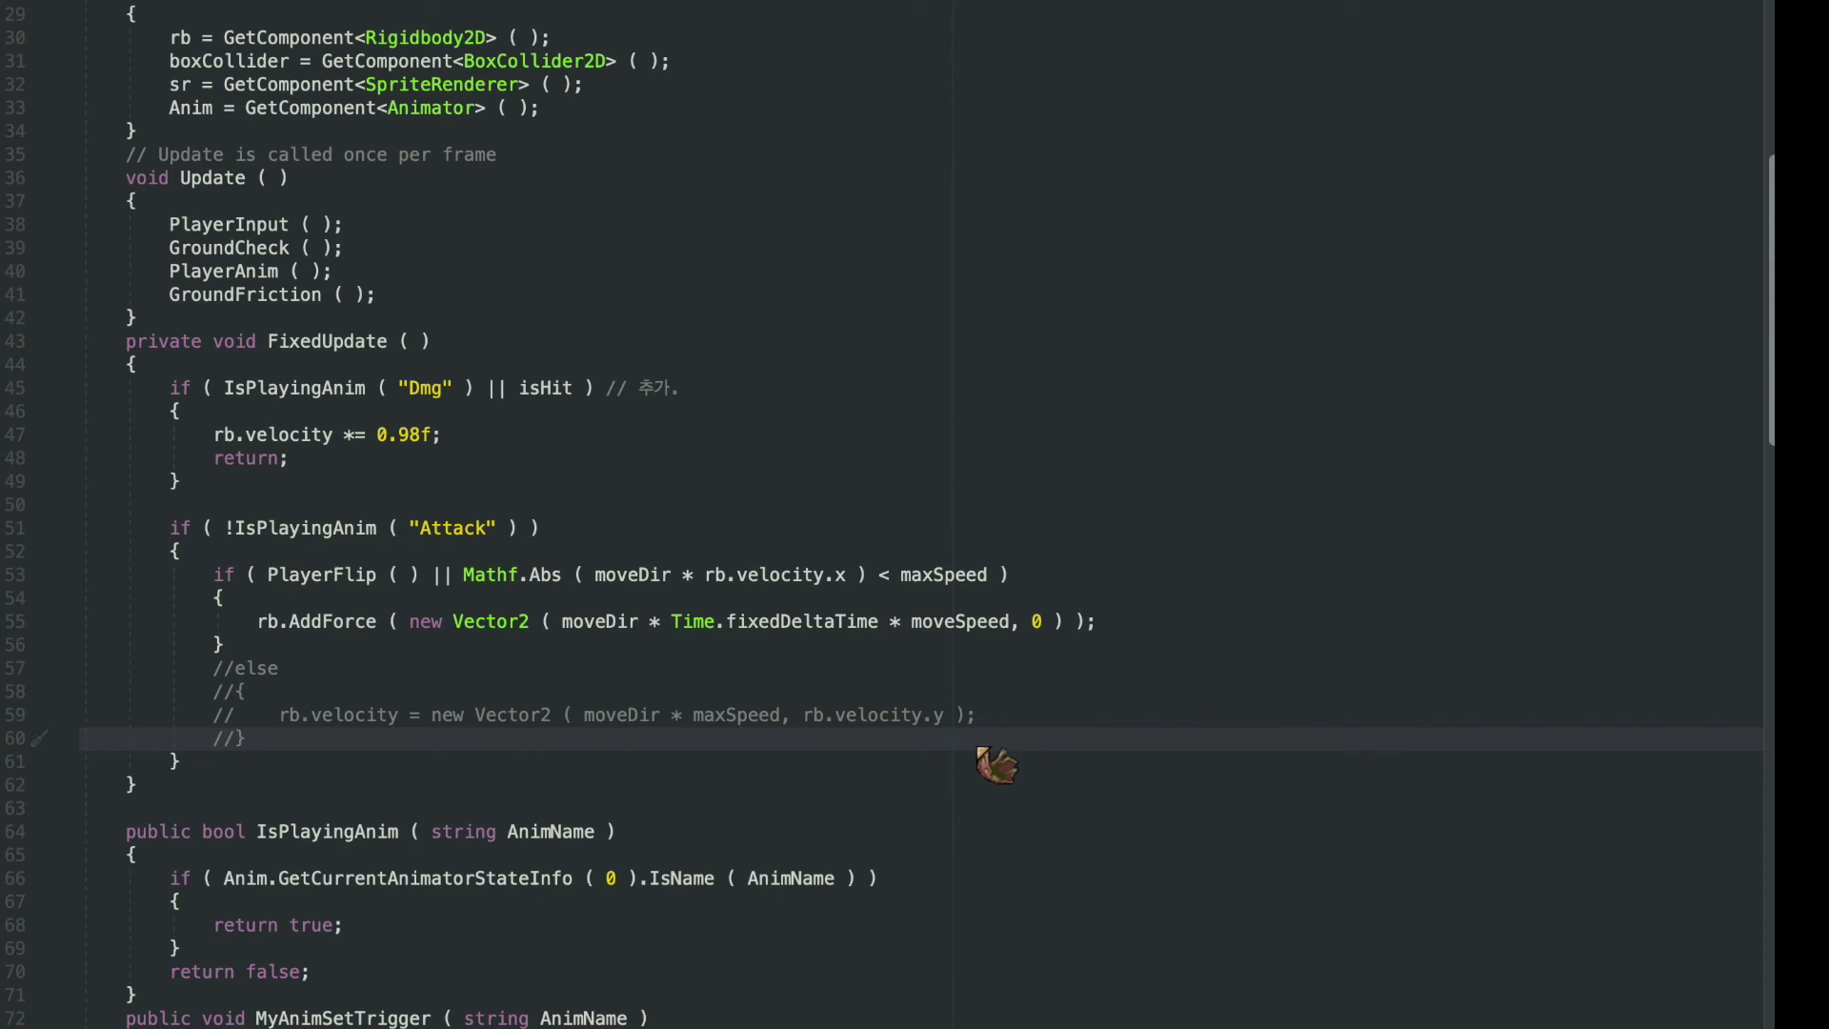
Step: Change the GroundCheck BoxCast distance from 0.2f to 0.3f
{"action": "scroll", "coordinate": [979, 749], "scroll_direction": "down", "scroll_amount": 13}
{"action": "scroll", "coordinate": [1003, 759], "scroll_direction": "down", "scroll_amount": 8}
{"action": "scroll", "coordinate": [1003, 759], "scroll_direction": "down", "scroll_amount": 8}
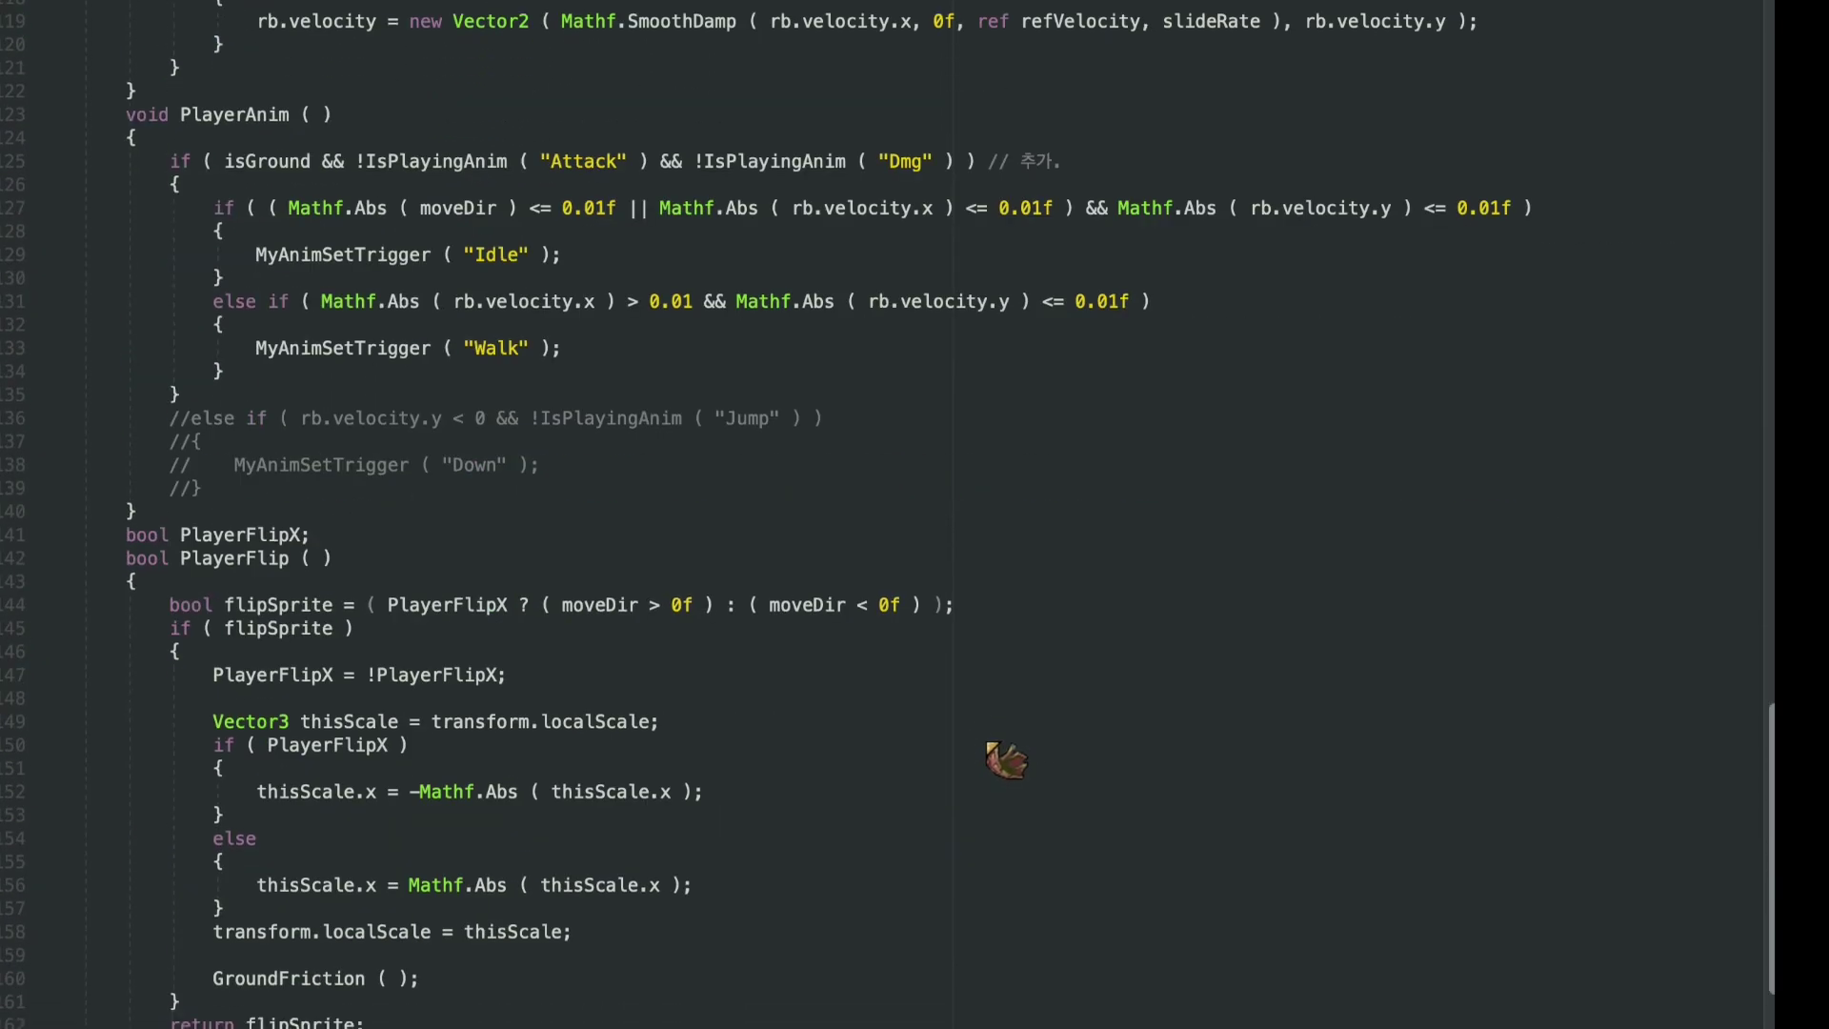
{"action": "scroll", "coordinate": [1005, 759], "scroll_direction": "down", "scroll_amount": 8}
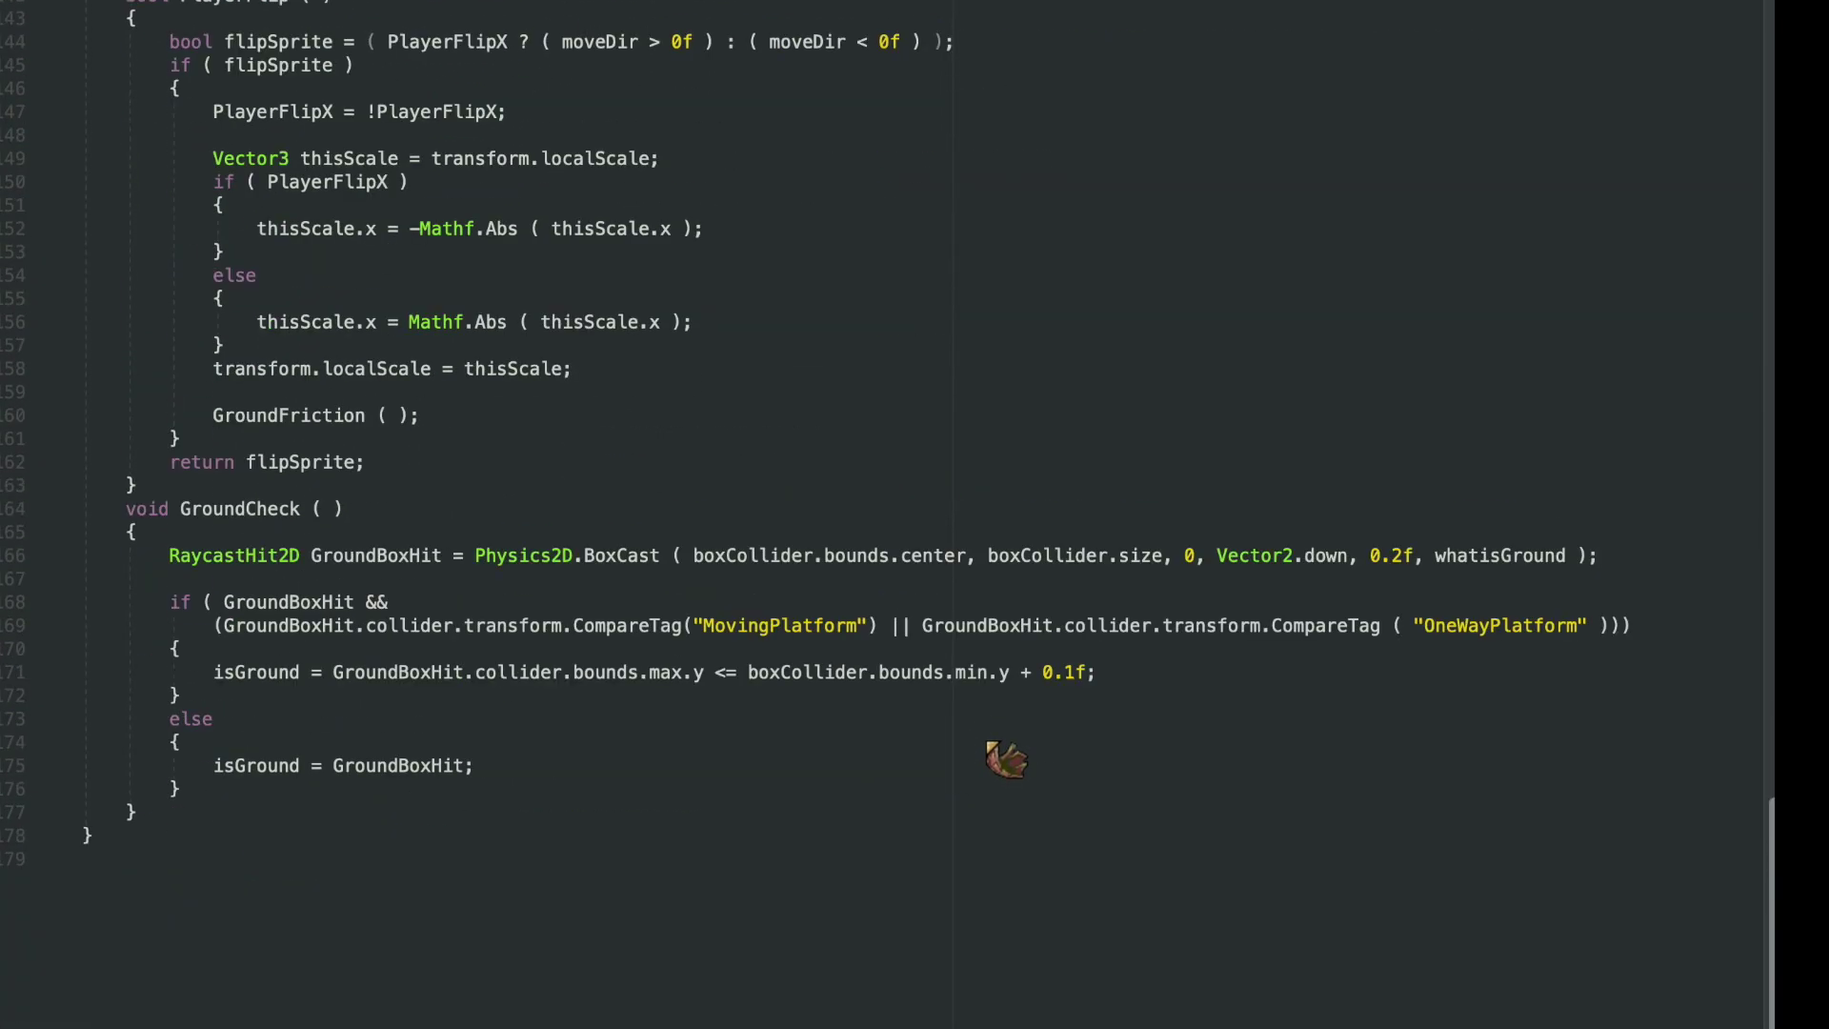
{"action": "left_click", "coordinate": [1404, 557]}
{"action": "key", "text": "BackSpace"}
{"action": "type", "text": "3"}
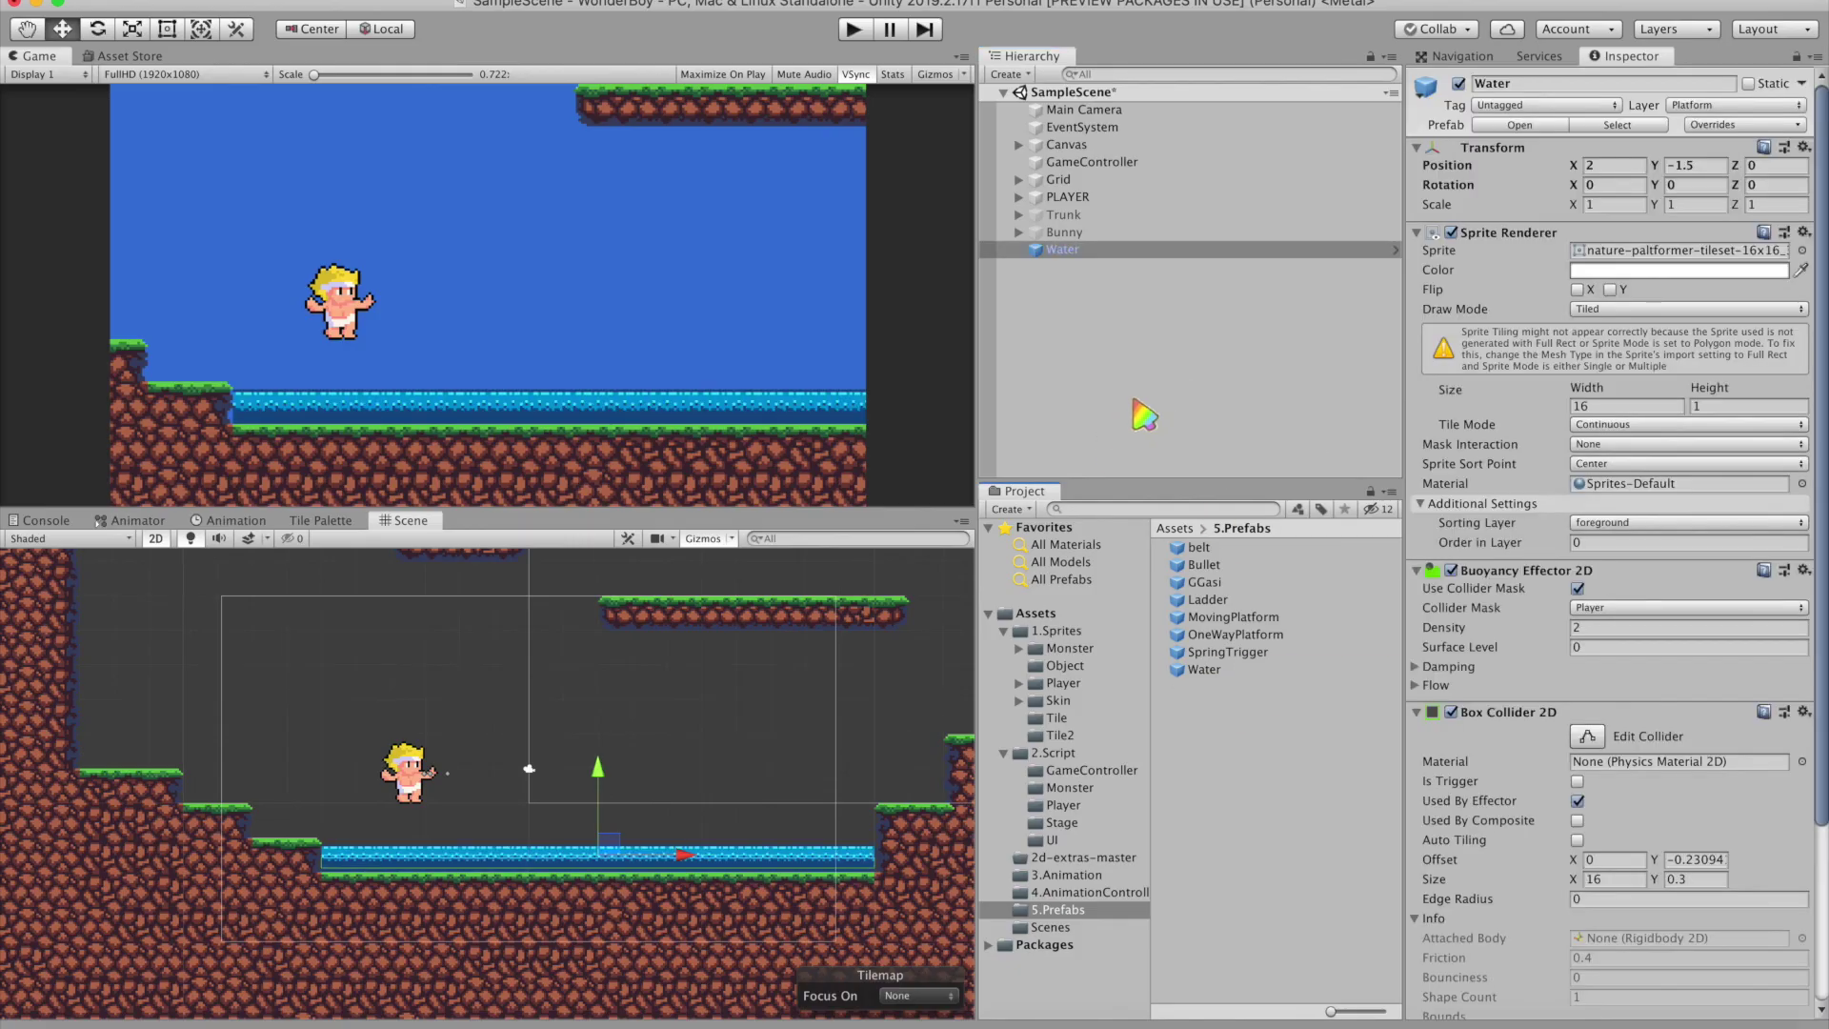
Step: Place a SpringTrigger on the left and the GGasi plant on the ground
{"action": "left_click_drag", "start_coordinate": [1229, 651], "coordinate": [1128, 419]}
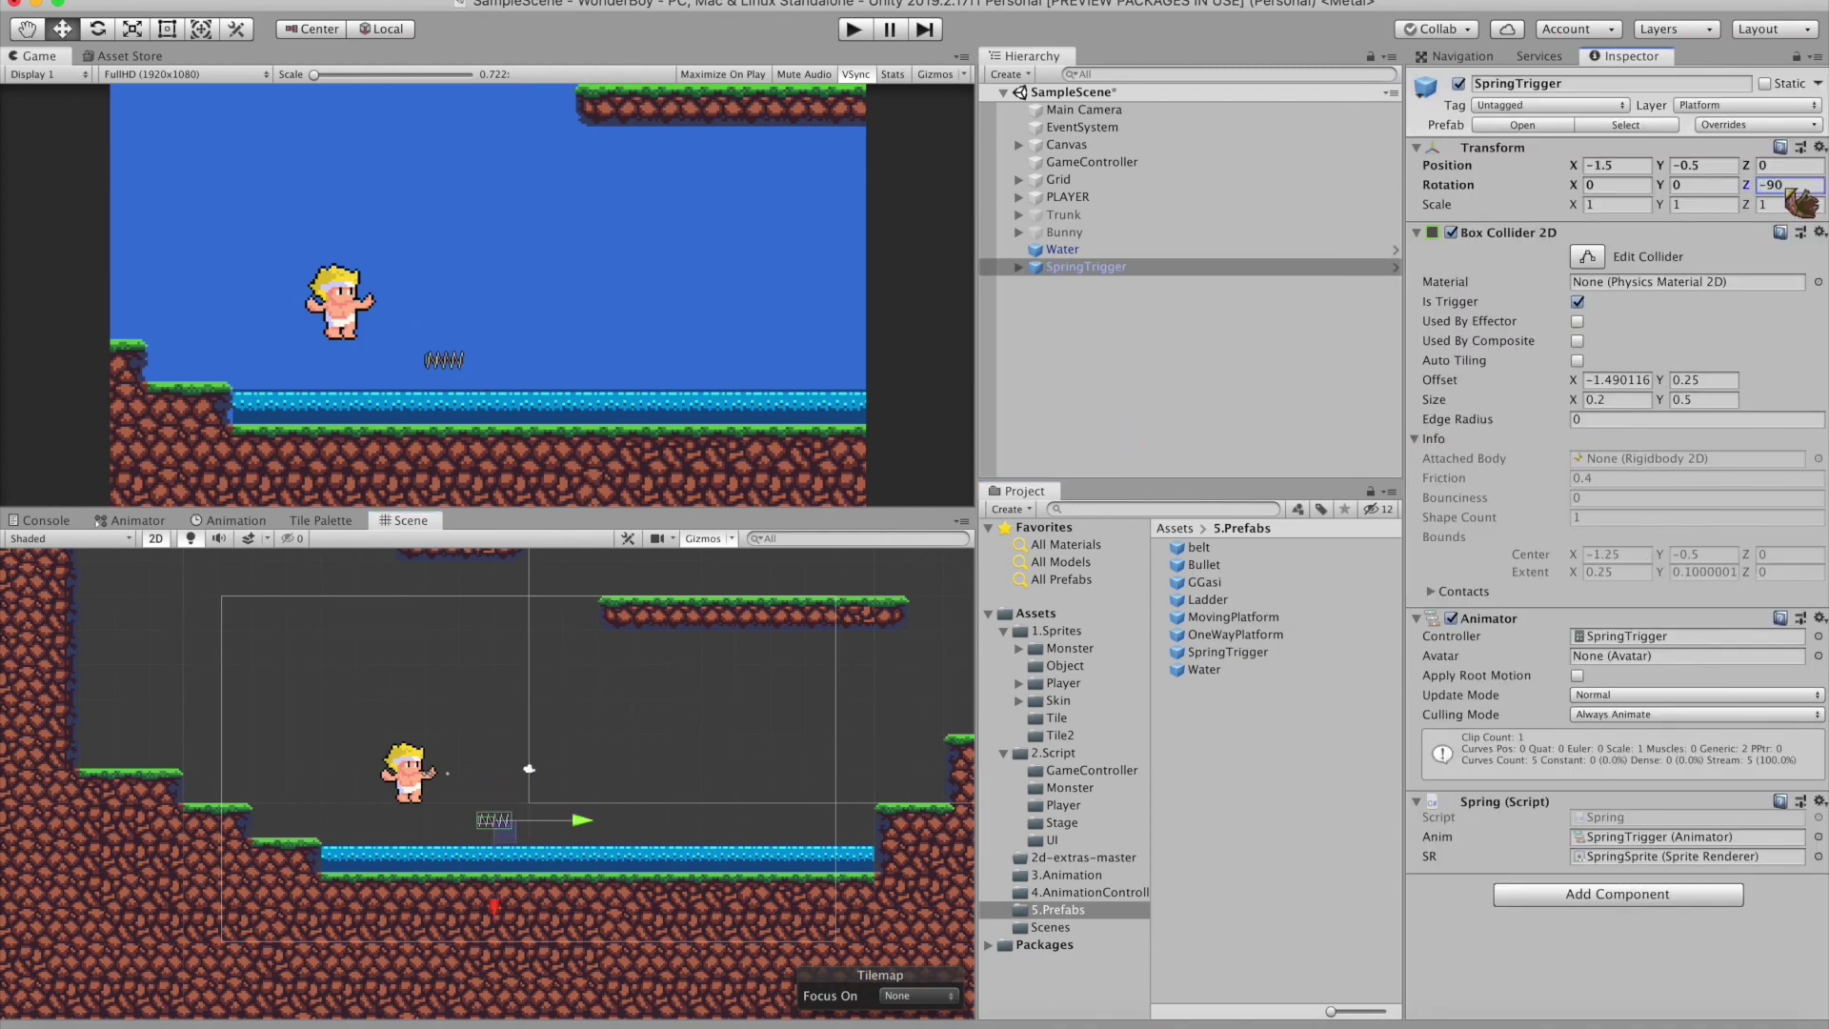
{"action": "left_click_drag", "start_coordinate": [477, 803], "coordinate": [271, 821]}
{"action": "scroll", "coordinate": [57, 905], "scroll_direction": "up", "scroll_amount": 2}
{"action": "left_click", "coordinate": [1204, 582]}
{"action": "mouse_move", "coordinate": [1204, 582]}
{"action": "left_mouse_down"}
{"action": "mouse_move", "coordinate": [590, 762]}
{"action": "mouse_move", "coordinate": [396, 786]}
{"action": "mouse_move", "coordinate": [275, 733]}
{"action": "left_mouse_up"}
Step: Lay the belt over the water and add two moving platforms, the second raised with Is Up Down off
{"action": "left_click", "coordinate": [1198, 546]}
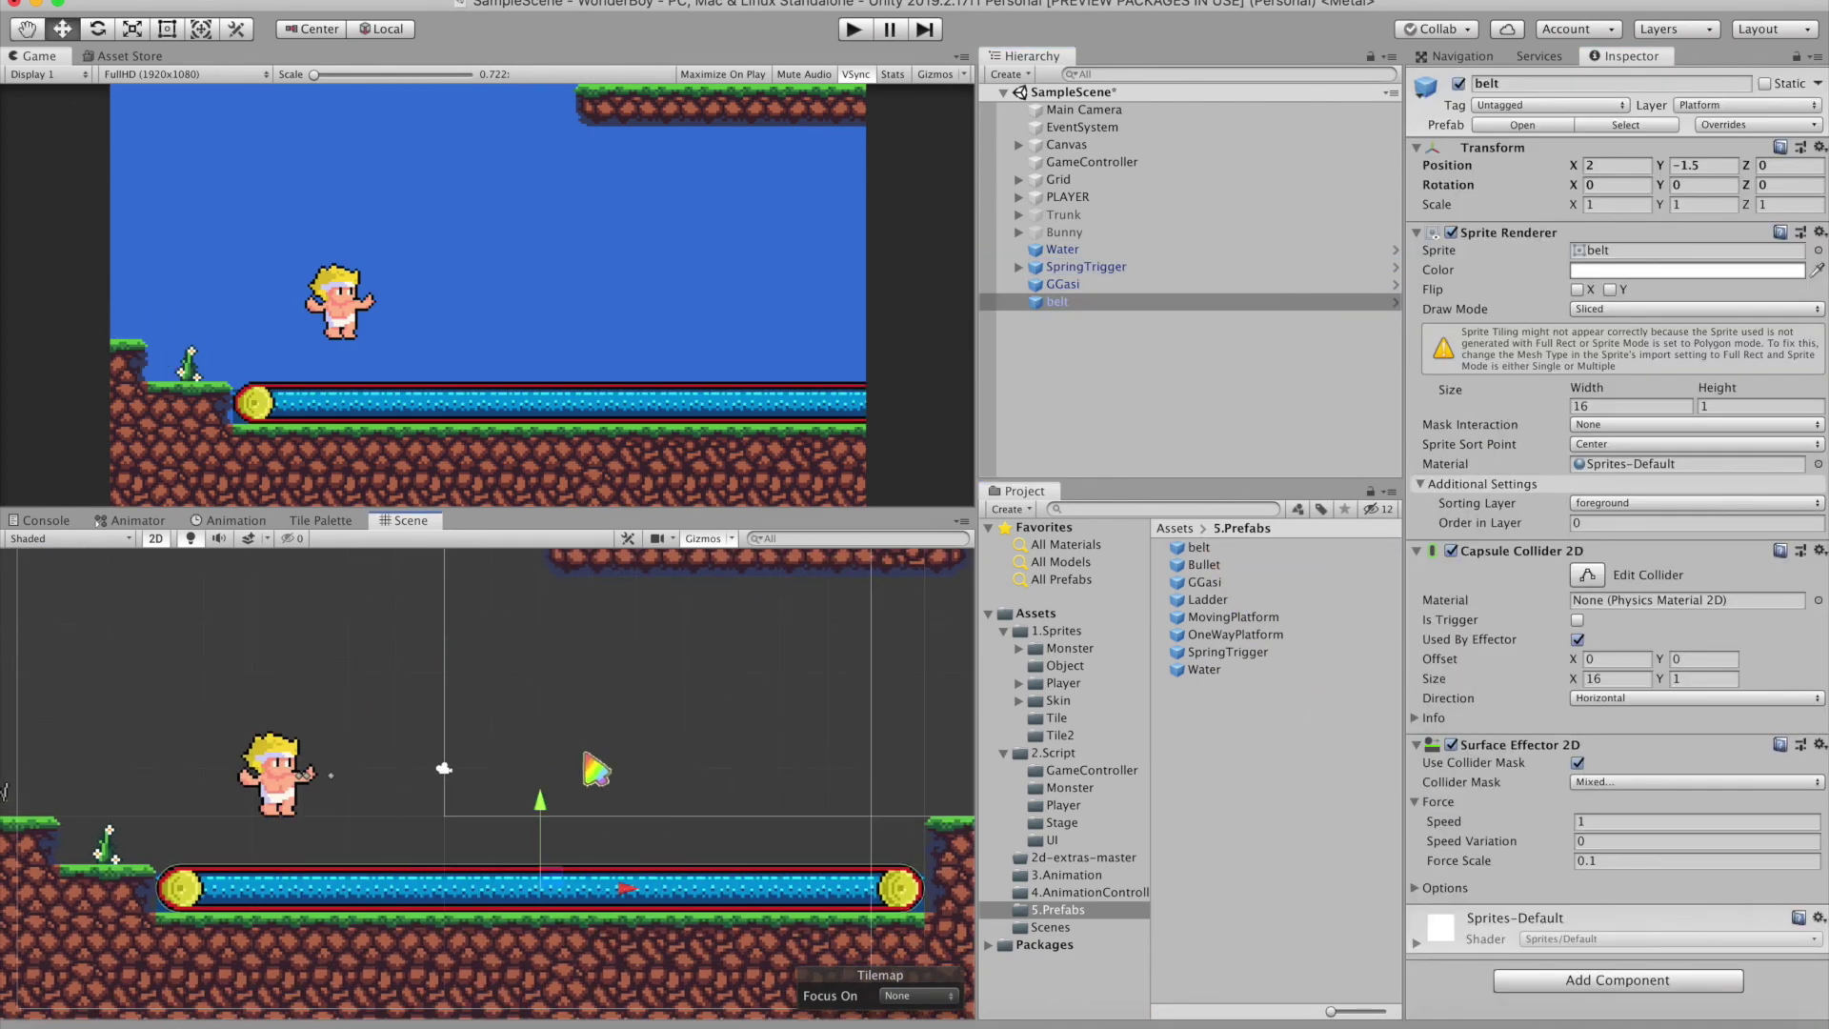
{"action": "left_click_drag", "start_coordinate": [1224, 562], "coordinate": [524, 933]}
{"action": "left_click_drag", "start_coordinate": [1233, 616], "coordinate": [667, 719]}
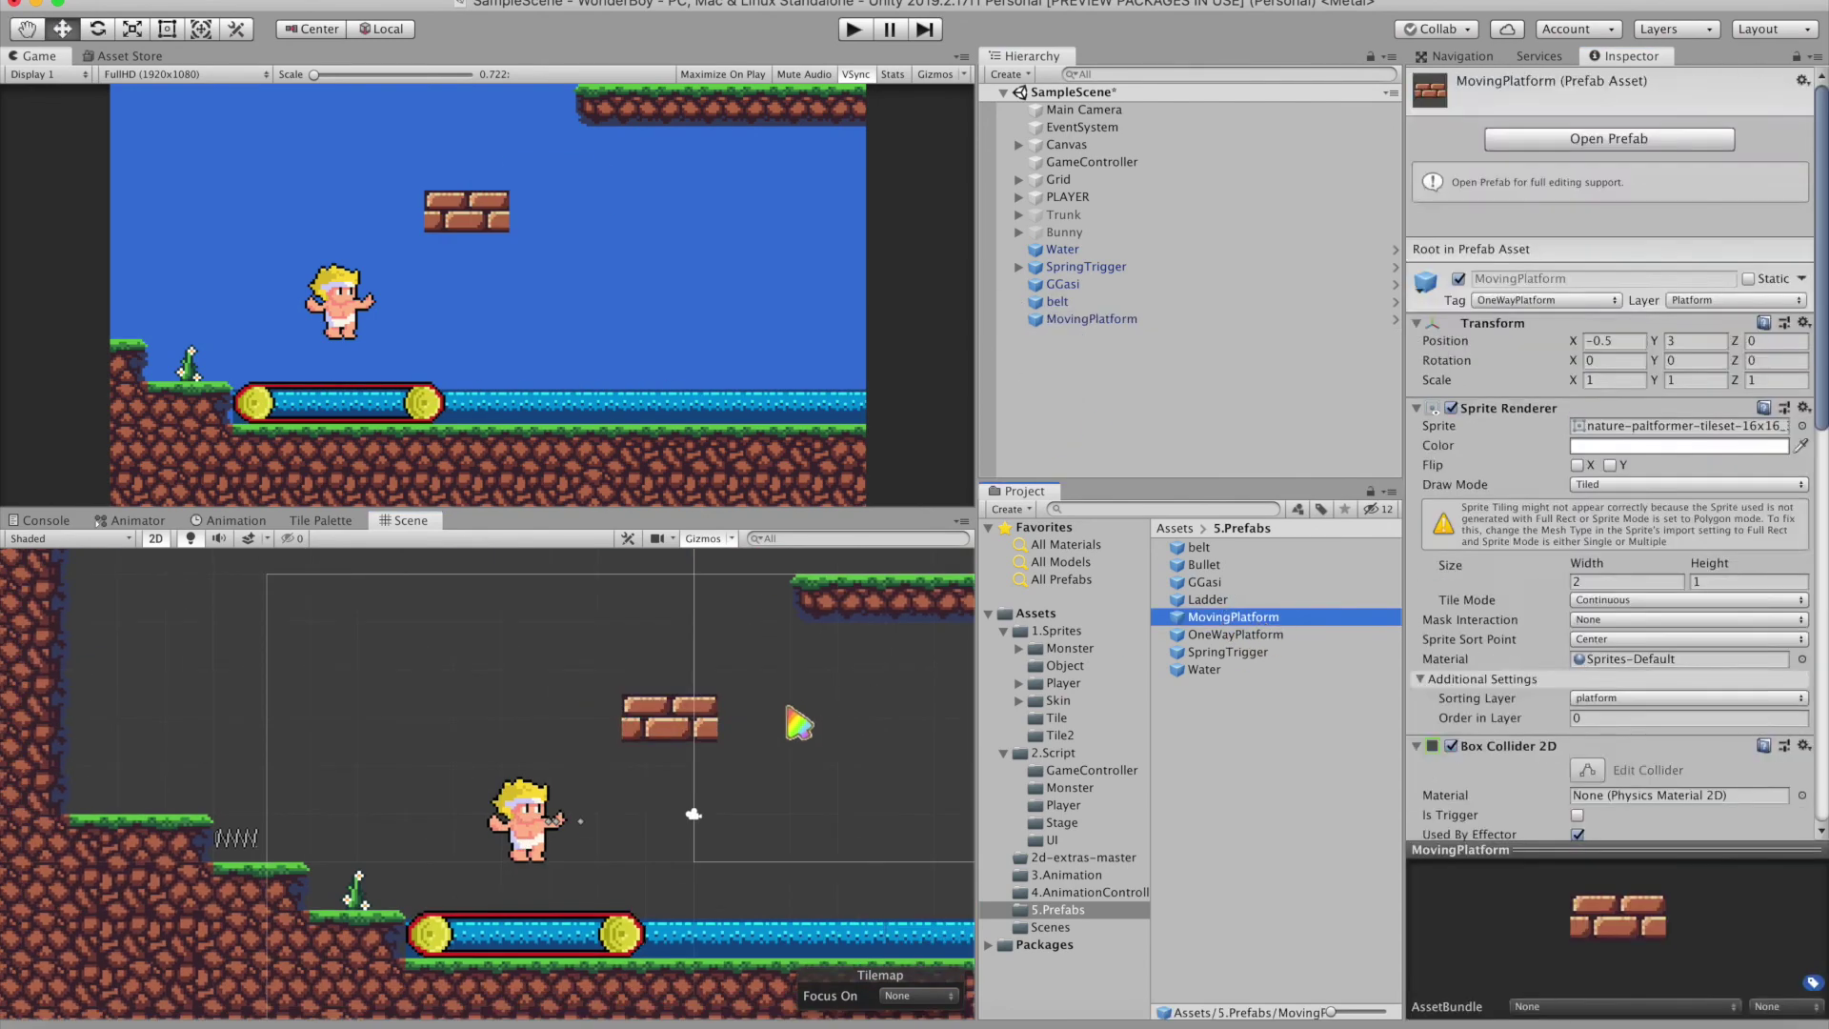
{"action": "mouse_move", "coordinate": [1234, 616]}
{"action": "left_mouse_down"}
{"action": "mouse_move", "coordinate": [315, 666]}
{"action": "mouse_move", "coordinate": [306, 612]}
{"action": "left_mouse_up"}
{"action": "left_click", "coordinate": [1577, 858]}
{"action": "left_click", "coordinate": [1619, 877]}
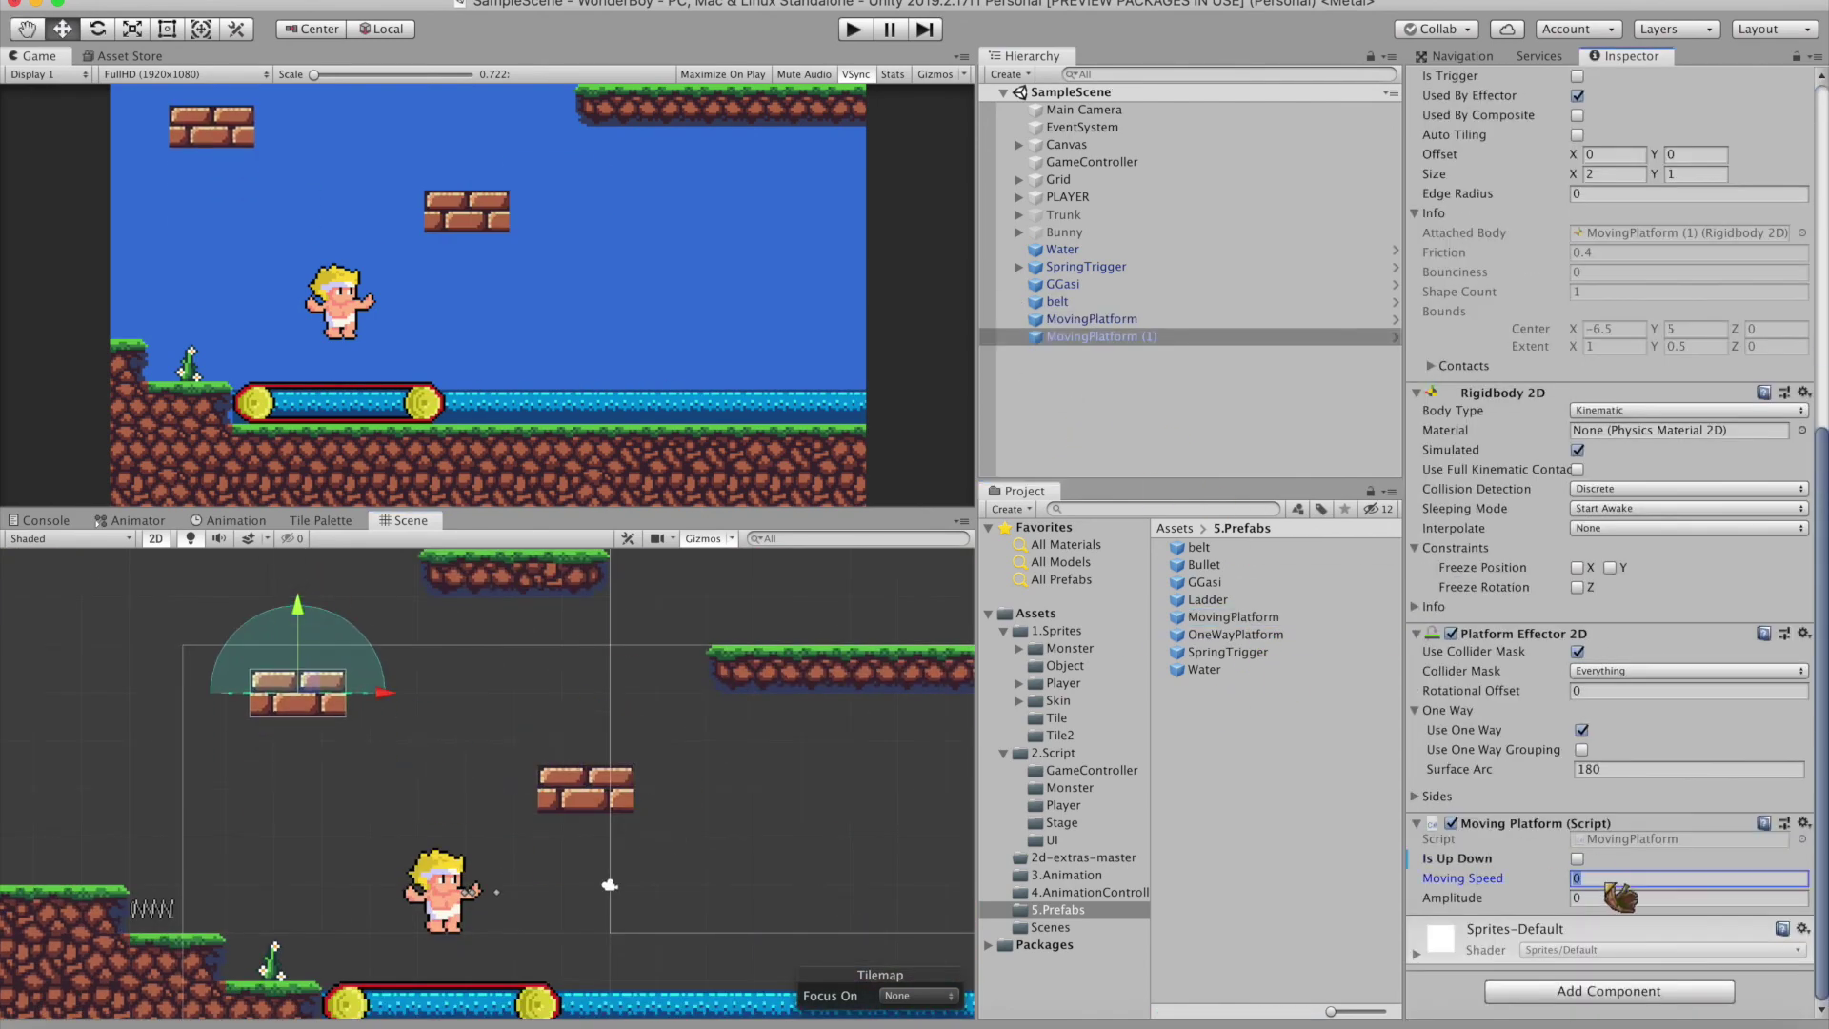
Step: Place a second spring on a brick platform, shift the plant one unit right, and start Play
{"action": "left_click_drag", "start_coordinate": [1228, 651], "coordinate": [674, 775]}
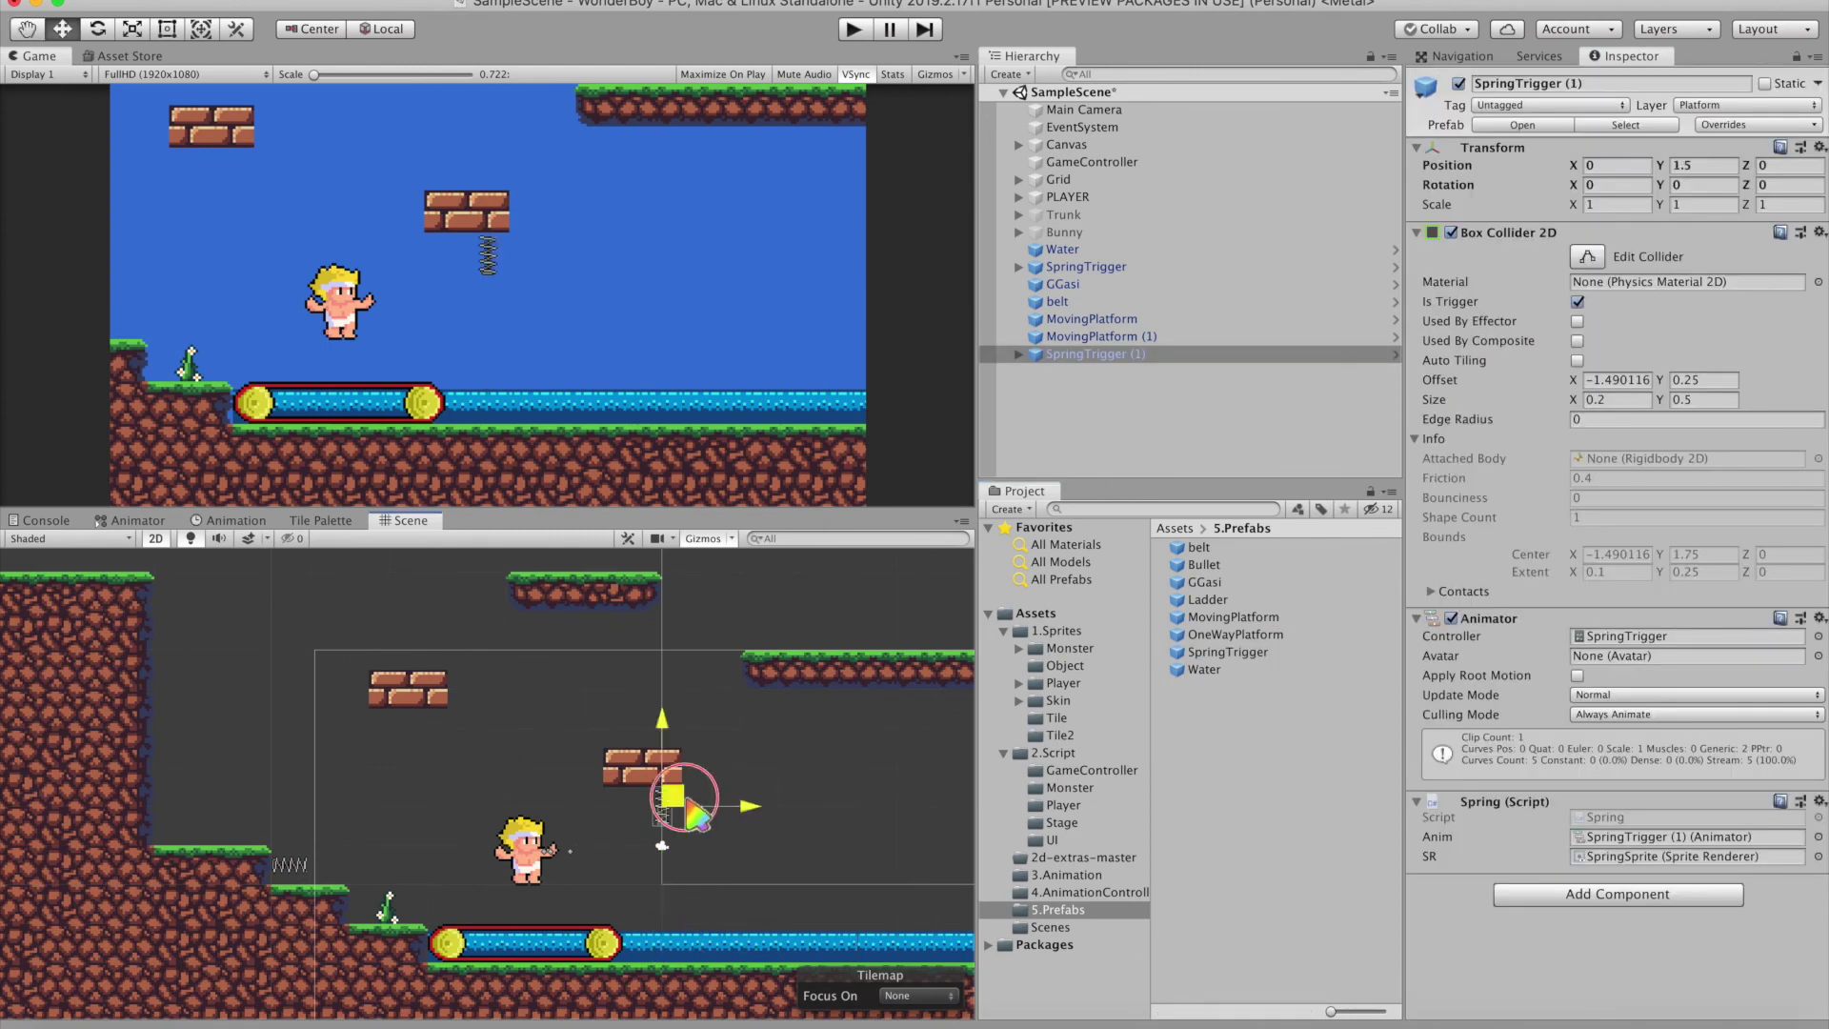
{"action": "left_click", "coordinate": [462, 919]}
{"action": "left_click_drag", "start_coordinate": [462, 919], "coordinate": [501, 920]}
{"action": "left_click", "coordinate": [853, 29]}
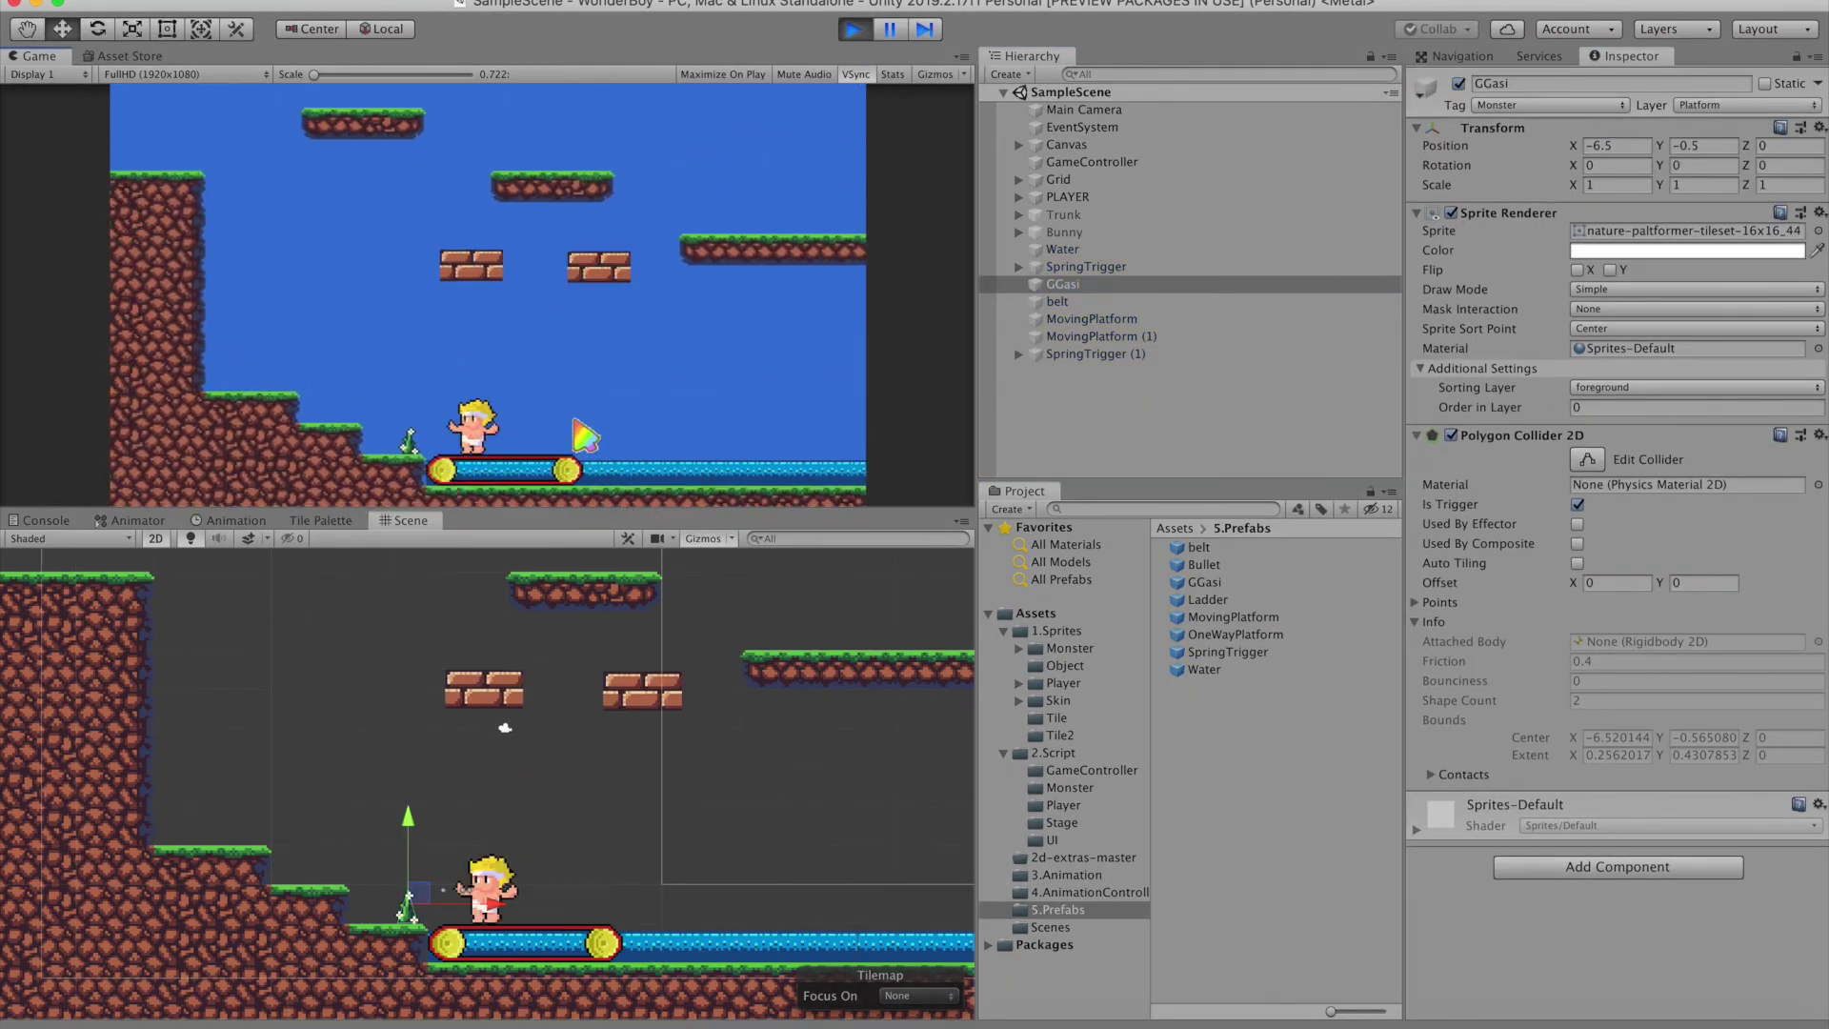